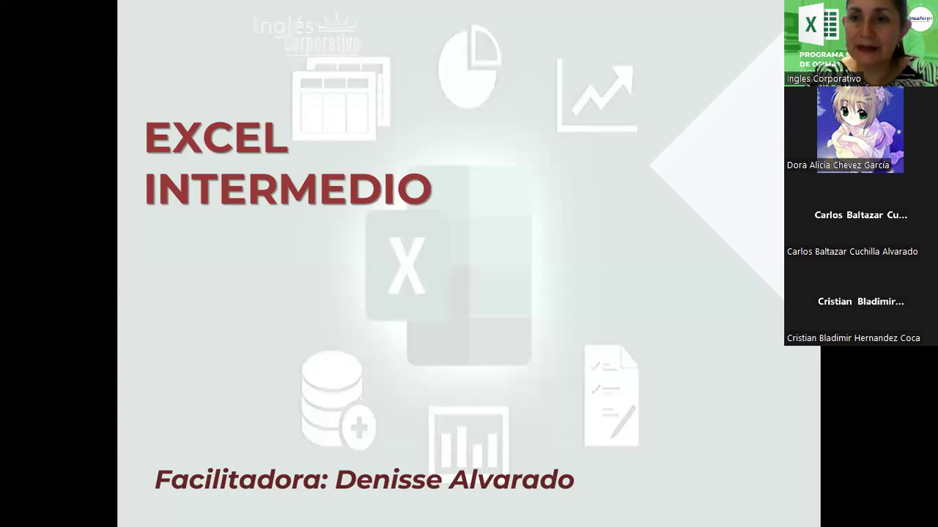
# - Advance the slideshow from the Excel Intermedio title slide to the Objetivo slide
pyautogui.moveTo(796, 346); pyautogui.dragTo(796, 85)
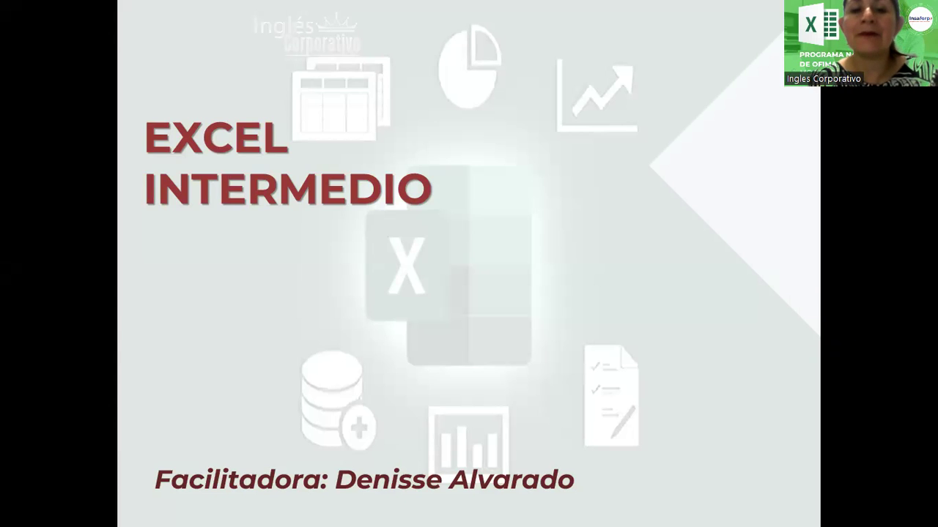
pyautogui.click(646, 211)
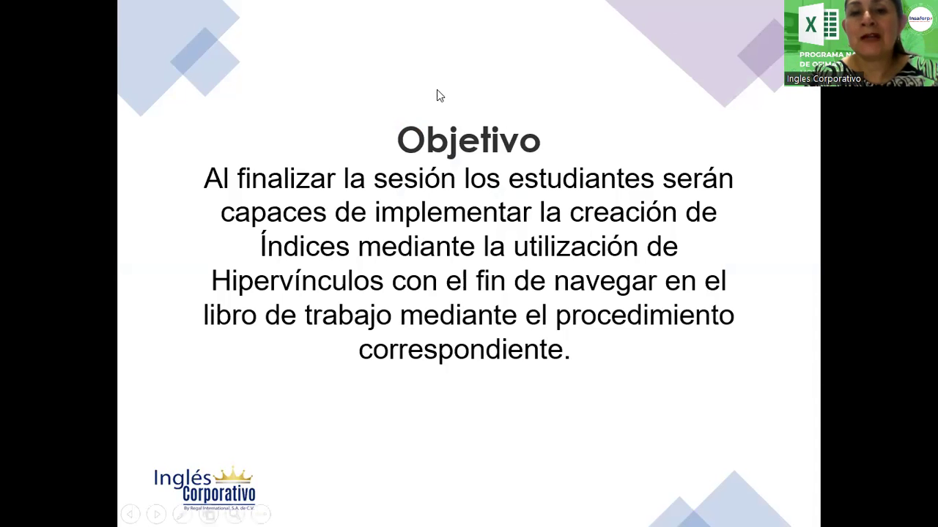
# - Advance to the Indices slide about using a first-sheet index to reach other sheets
pyautogui.click(309, 265)
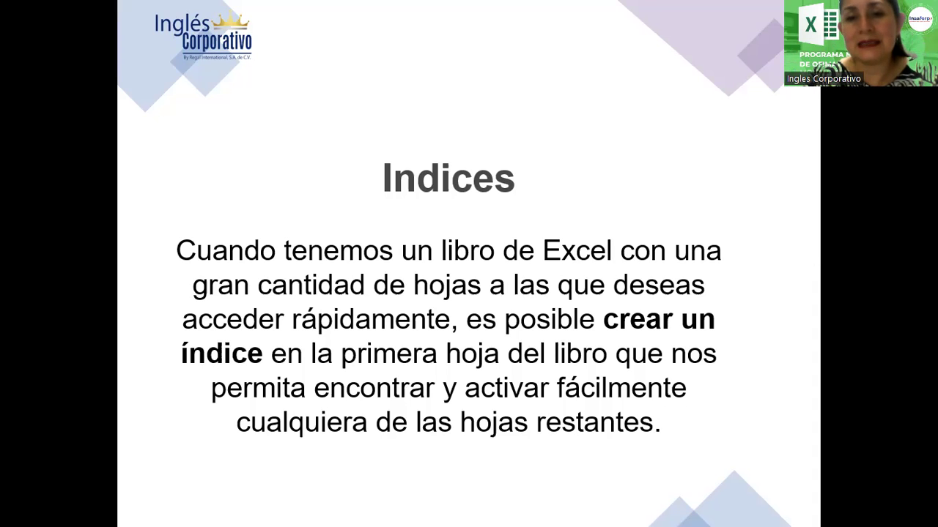
# - Go forward to the Crear Índices slide on creating hyperlinks via right-click Hipervínculo
pyautogui.press('Right')
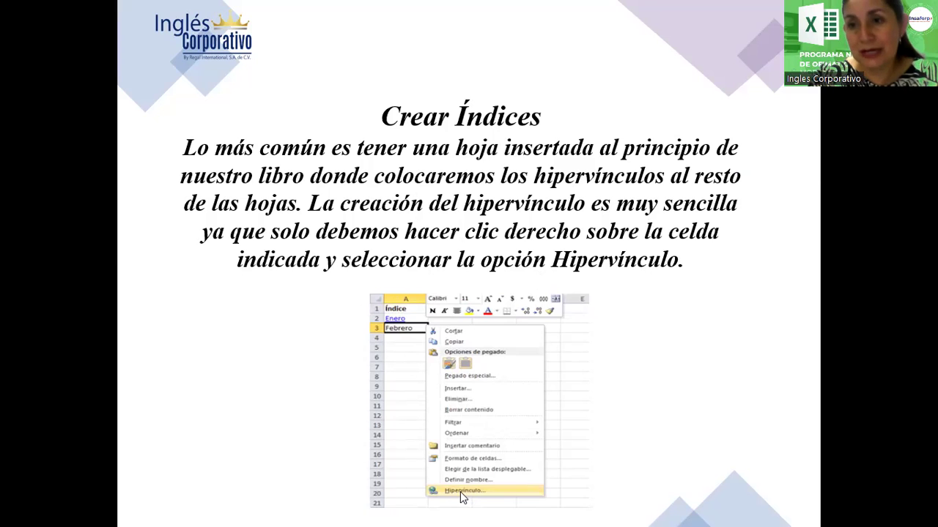
# - Advance to the slide showing Insertar hipervínculo with the Lugar de este documento option
pyautogui.click(631, 374)
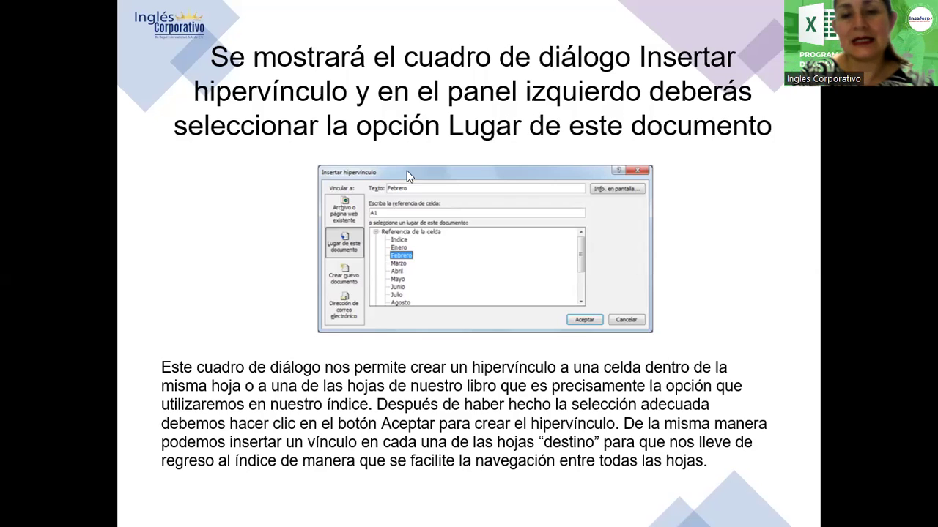
# - End the slideshow so the blank Libro1 workbook with Hoja1 shows
pyautogui.click(503, 214)
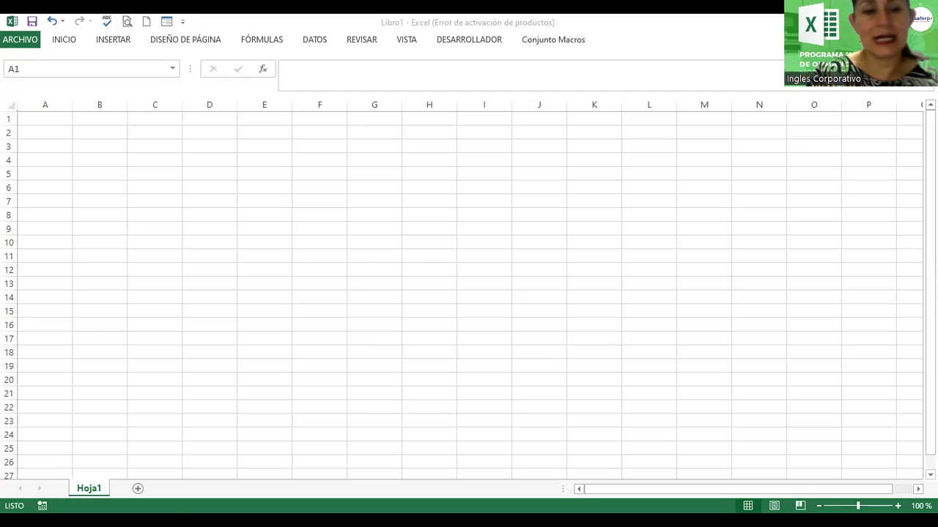
# - Rename Hoja1 to Principal and add a second sheet named Planilla
pyautogui.click(89, 493)
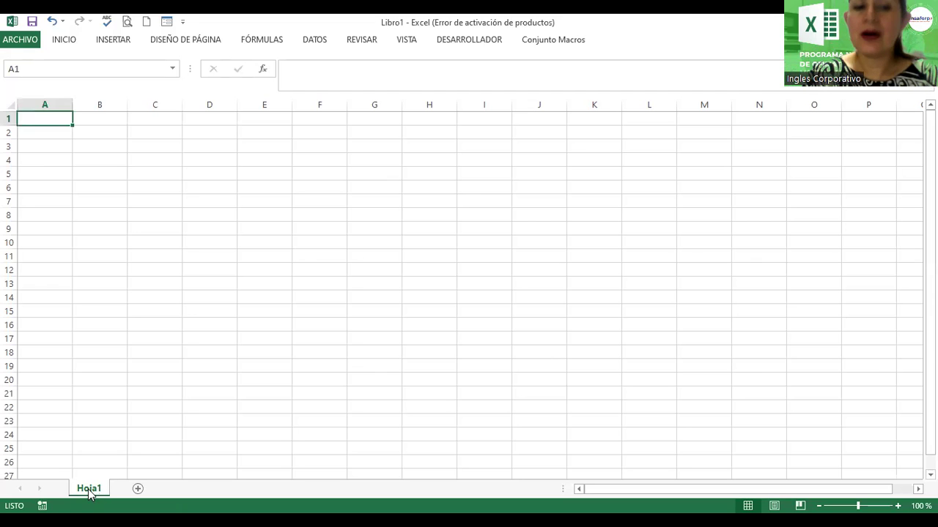
pyautogui.press('BackSpace')
pyautogui.write('Principal')
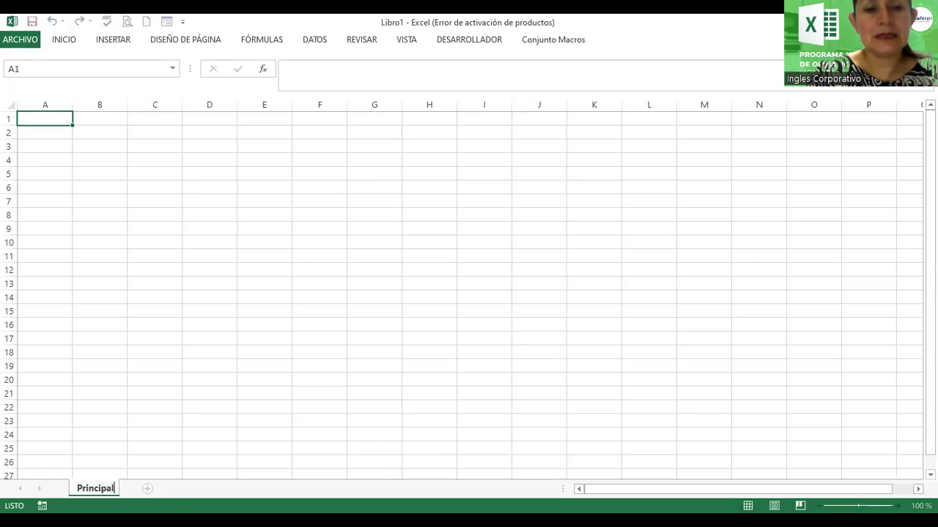
pyautogui.press('Return')
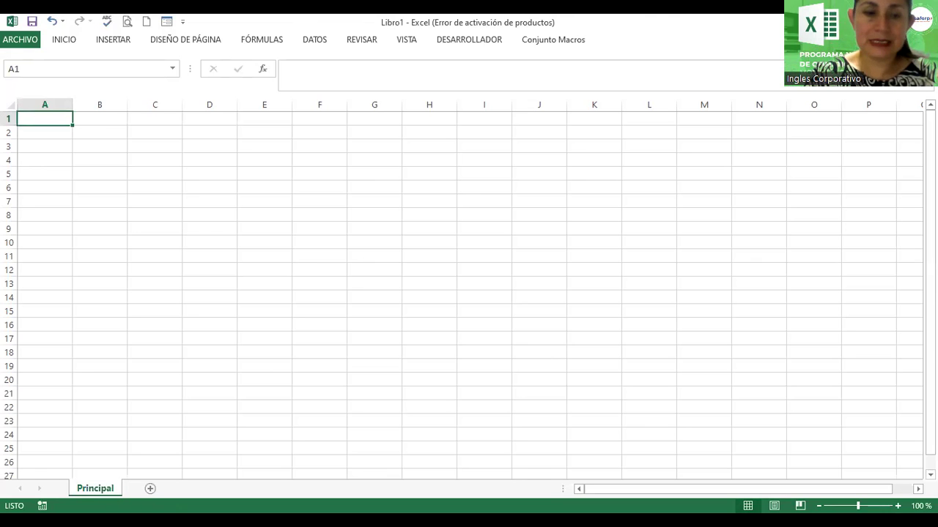
pyautogui.click(151, 488)
pyautogui.doubleClick(148, 490)
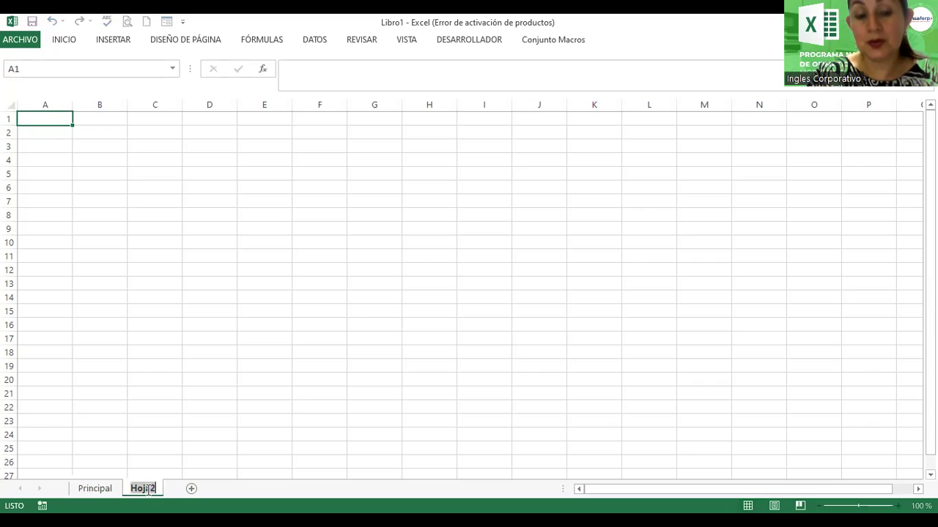
pyautogui.write('Planilla')
pyautogui.click(246, 434)
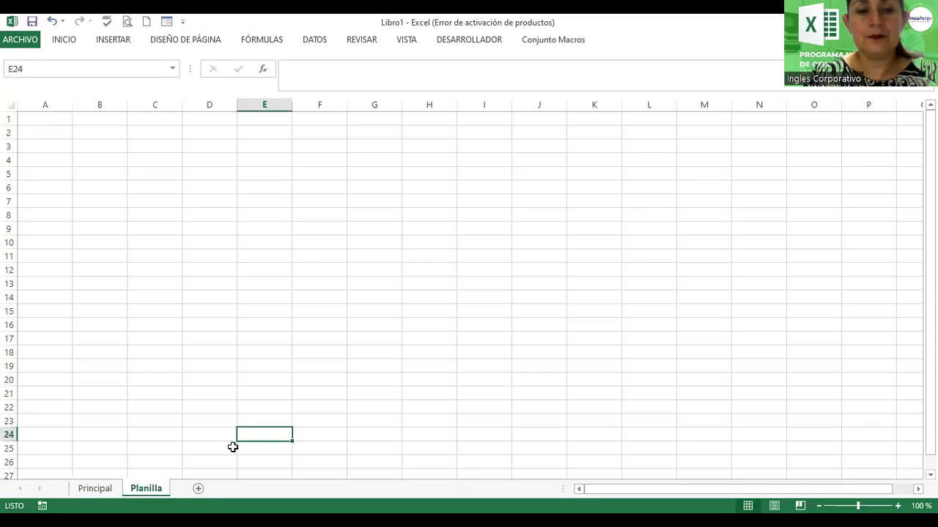
# - Add two more sheets named Invetario and Balance
pyautogui.click(198, 489)
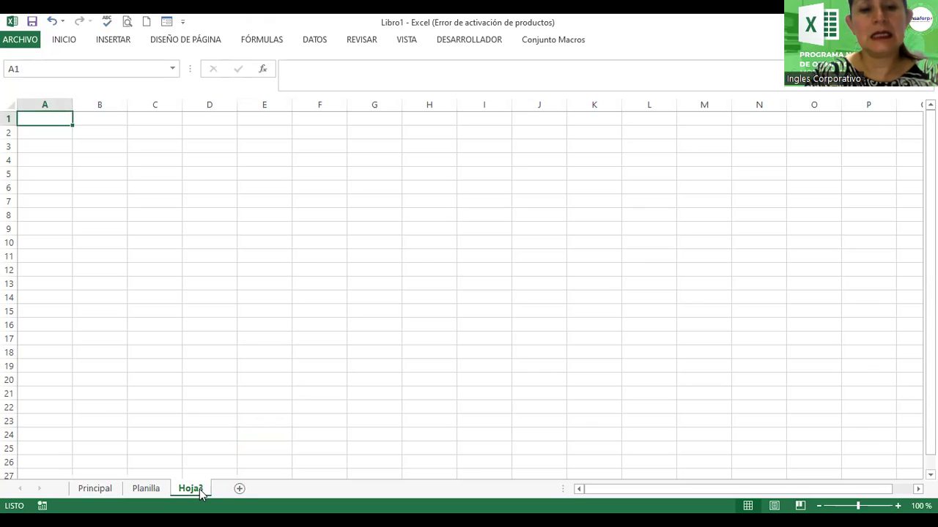
pyautogui.doubleClick(198, 489)
pyautogui.write('Inventario')
pyautogui.click(262, 437)
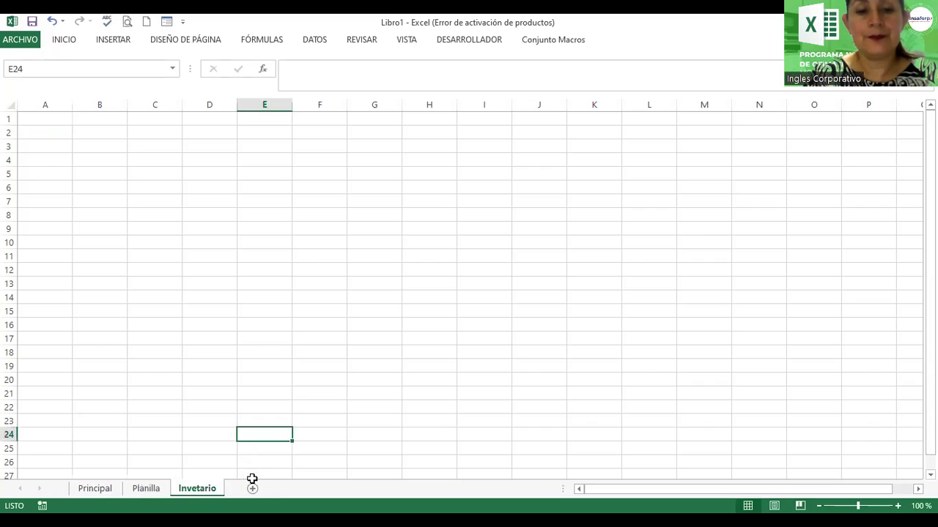
pyautogui.click(251, 490)
pyautogui.doubleClick(246, 489)
pyautogui.write('Balance')
pyautogui.press('Return')
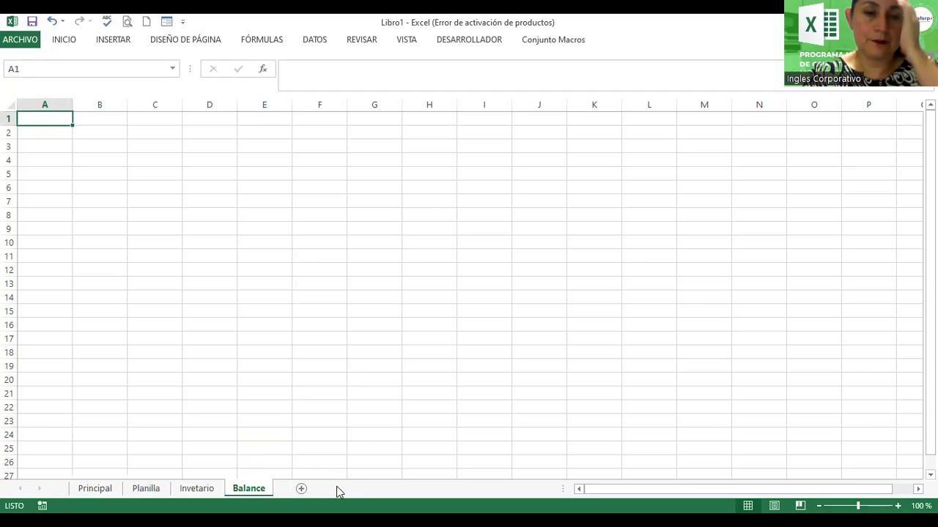
# - Add sheets Facturación and Formulario, then return to the Principal sheet
pyautogui.click(301, 489)
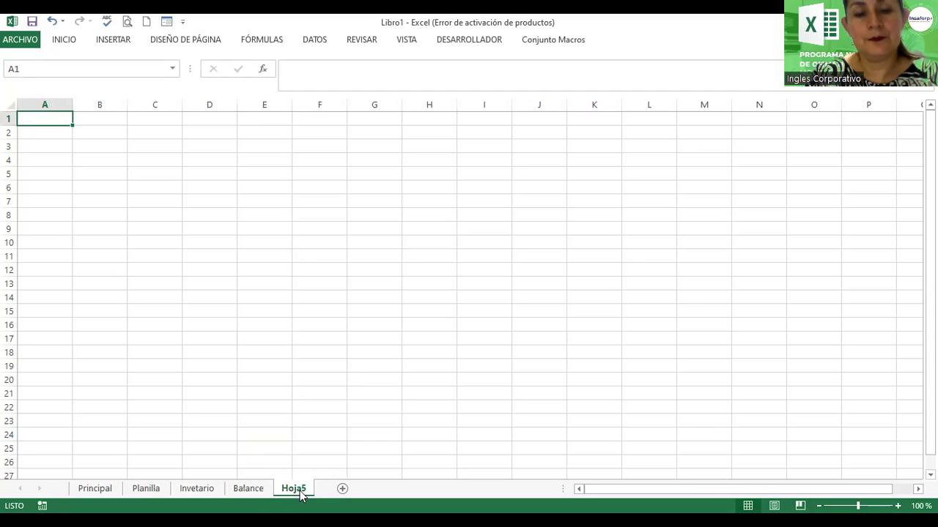
pyautogui.doubleClick(297, 489)
pyautogui.write('Facturación')
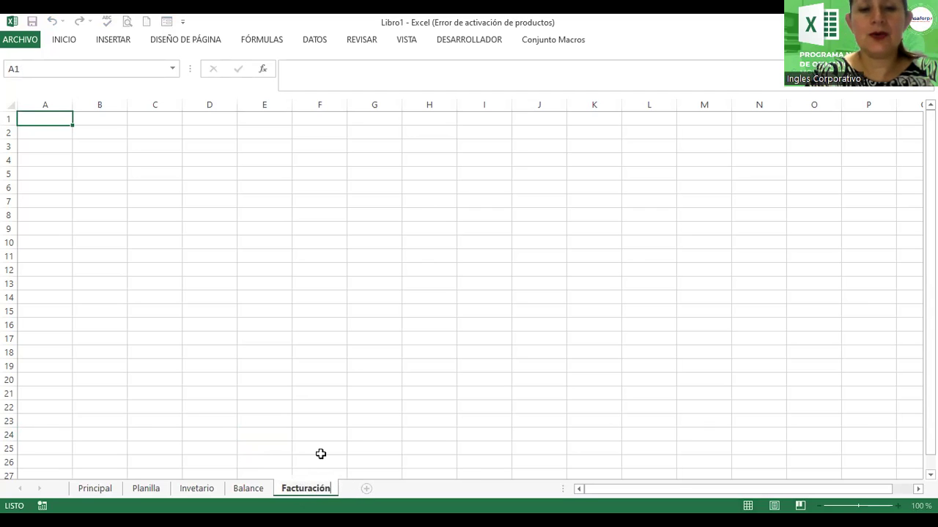
pyautogui.click(320, 454)
pyautogui.click(366, 489)
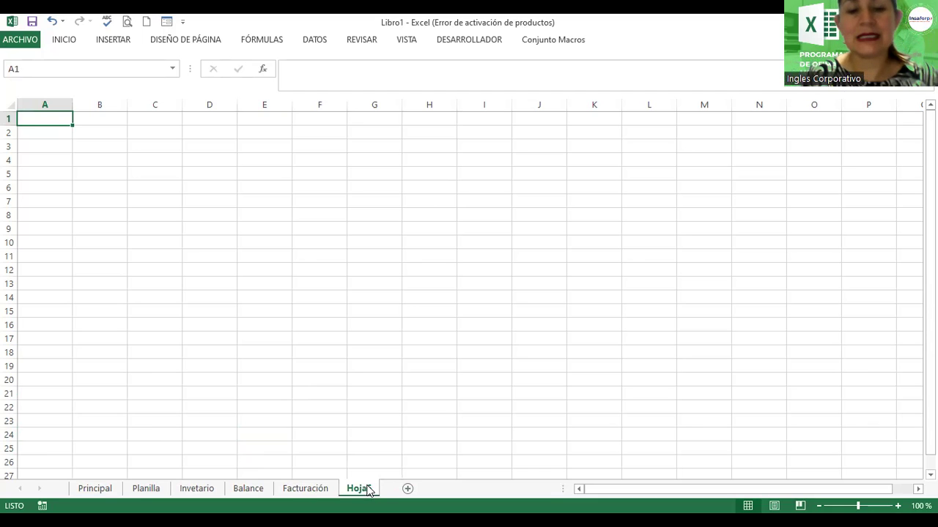
pyautogui.doubleClick(363, 488)
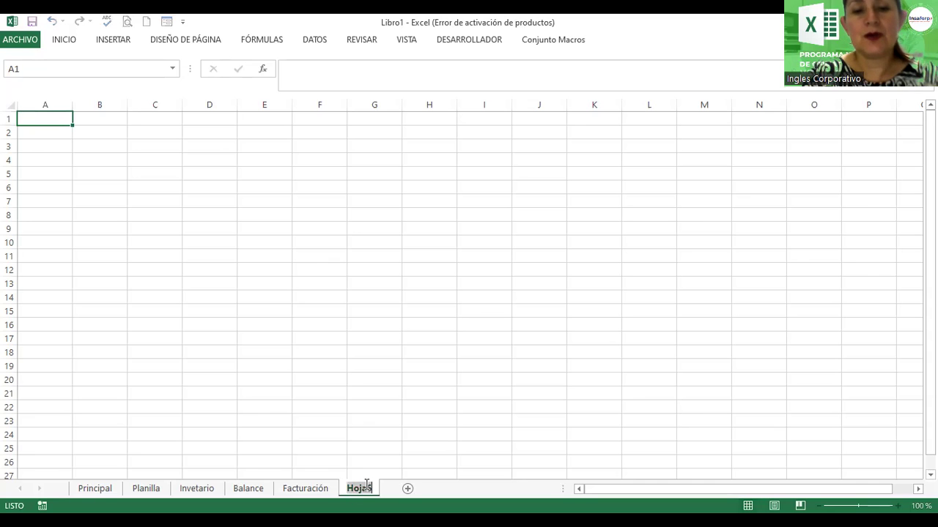
pyautogui.write('Formulario')
pyautogui.click(378, 475)
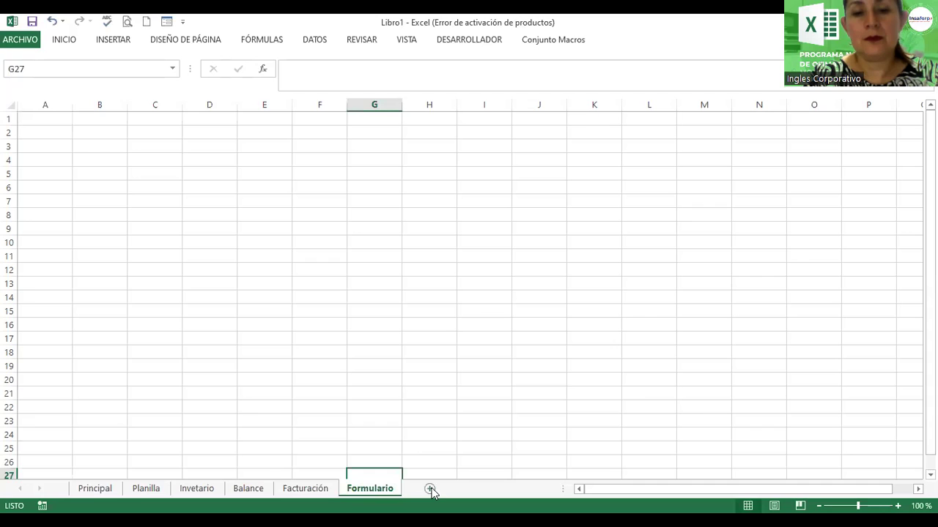
pyautogui.click(103, 489)
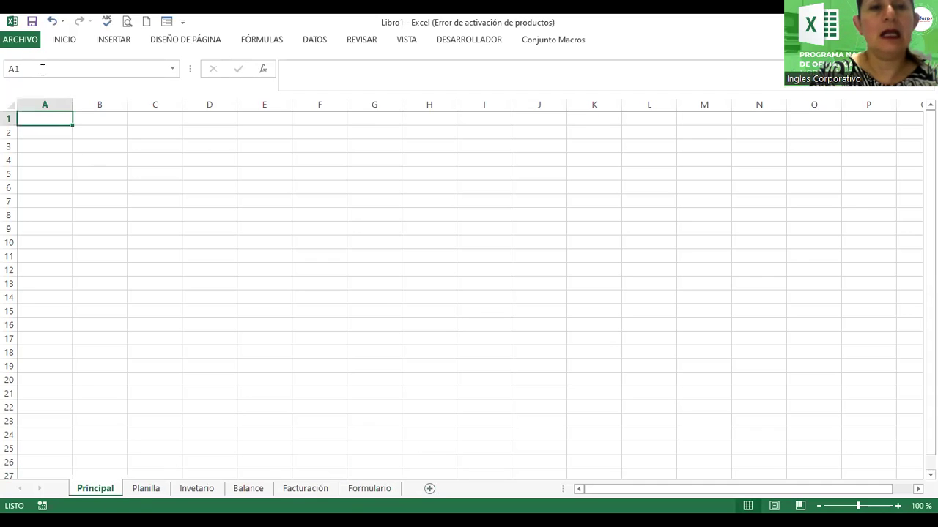
# - Draw a blue right block arrow over cells A2–C5 on the Principal sheet
pyautogui.rightClick(99, 494)
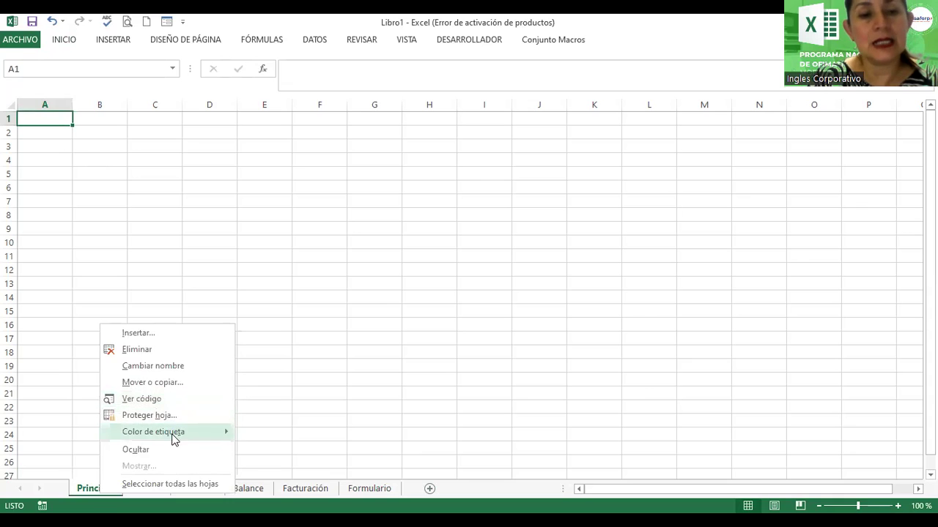
pyautogui.moveTo(153, 432)
pyautogui.click(300, 444)
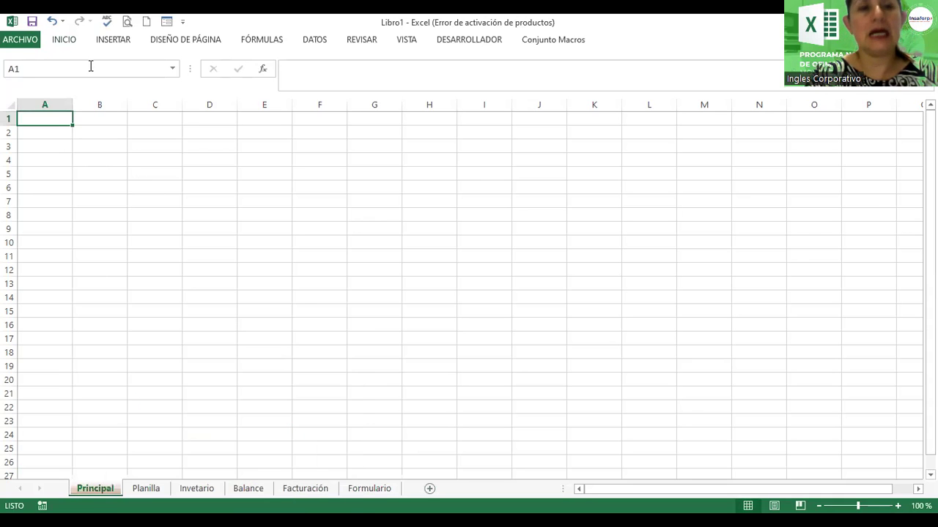
pyautogui.click(114, 39)
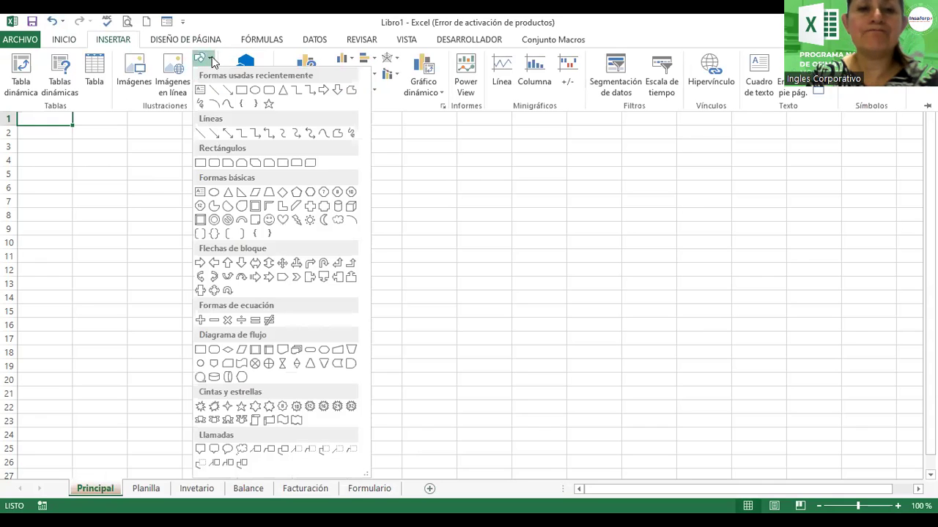
pyautogui.click(210, 59)
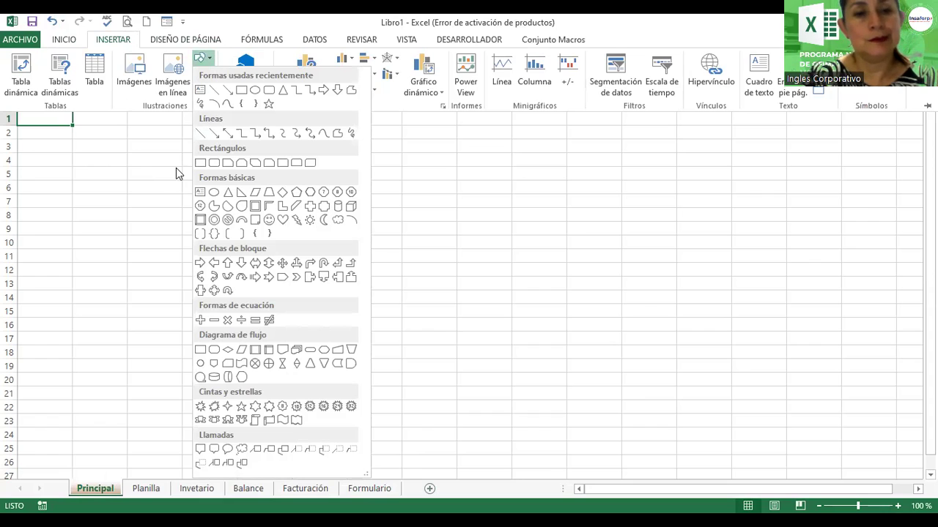
pyautogui.click(202, 268)
pyautogui.moveTo(41, 122); pyautogui.dragTo(161, 186)
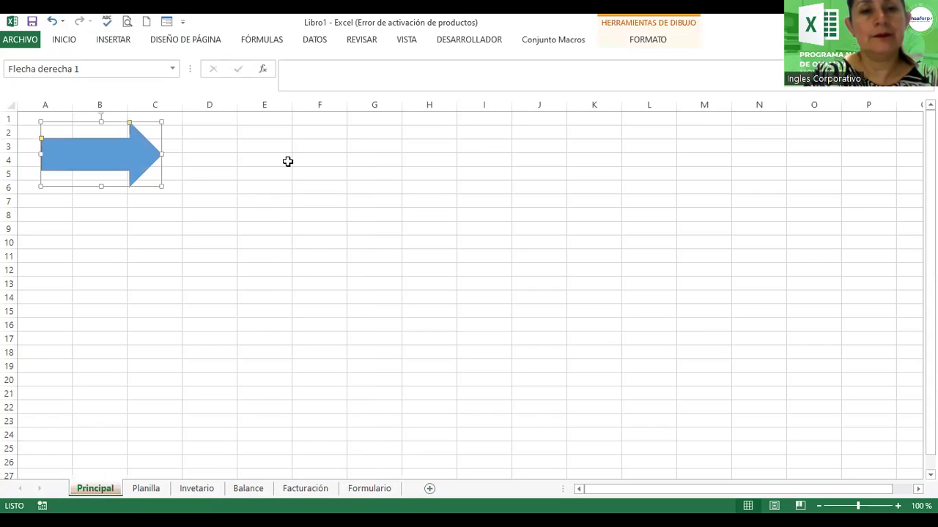
# - Bring up the WordArt style gallery from the Insert ribbon
pyautogui.click(256, 142)
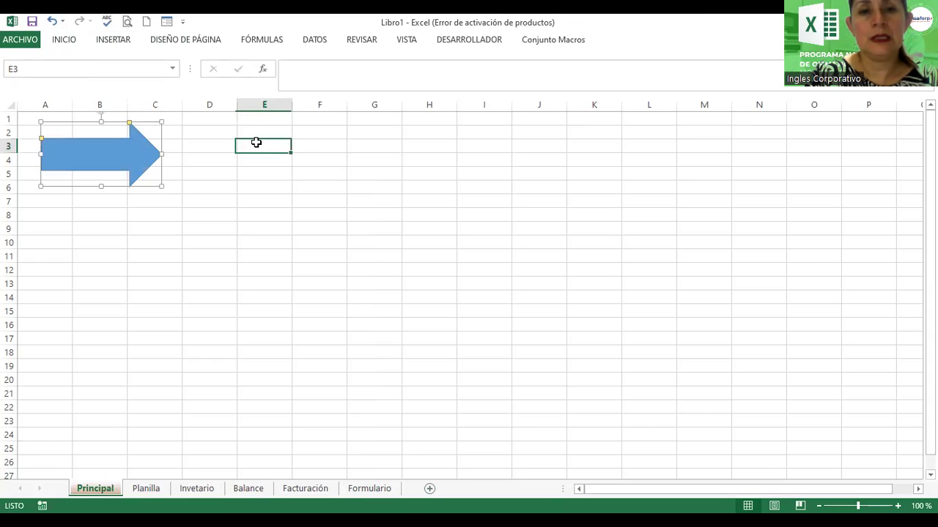
pyautogui.click(123, 44)
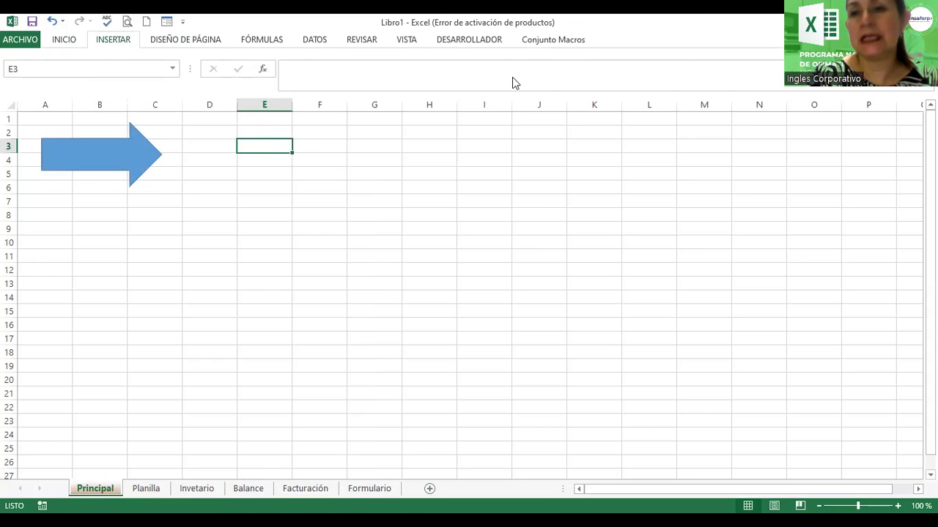
pyautogui.click(819, 88)
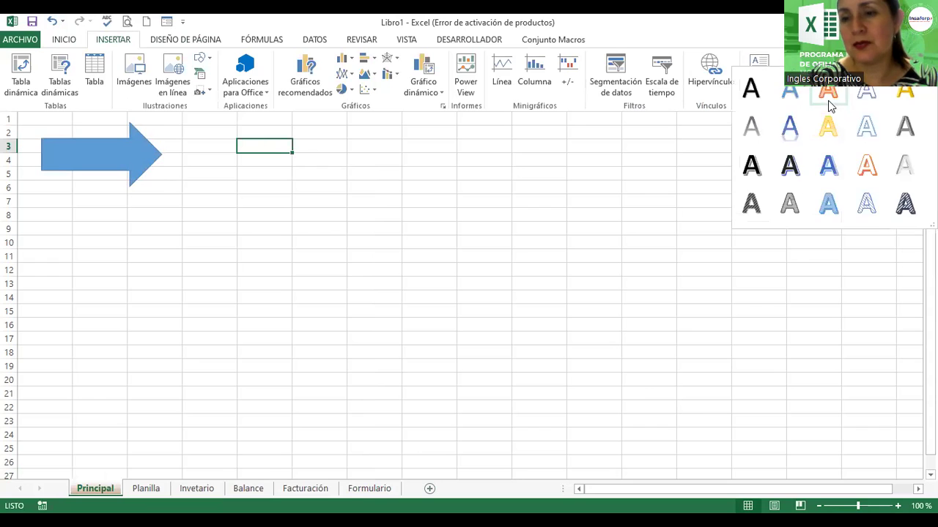
# - Insert orange outlined WordArt reading 'Principal' and place it beside the arrow over D1–G6
pyautogui.click(828, 95)
pyautogui.write('Princp')
pyautogui.press('BackSpace')
pyautogui.press('BackSpace')
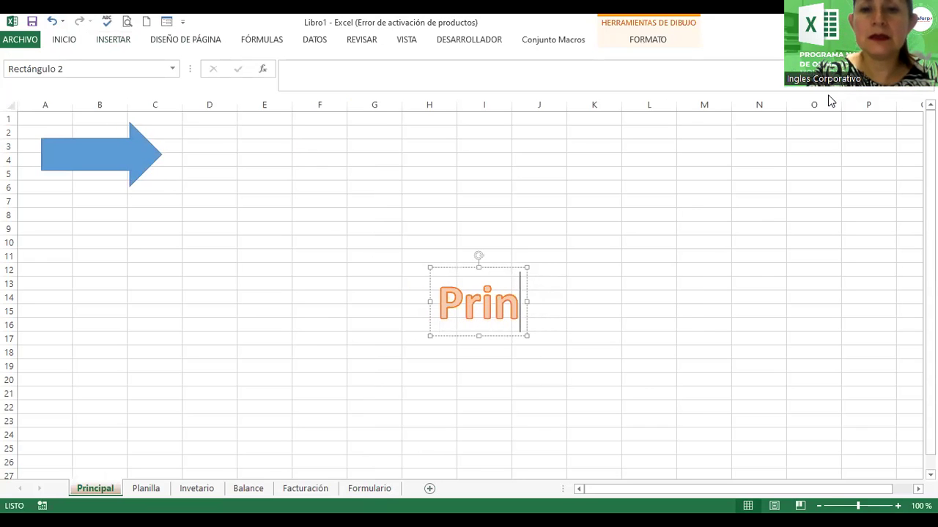
pyautogui.write('cipal')
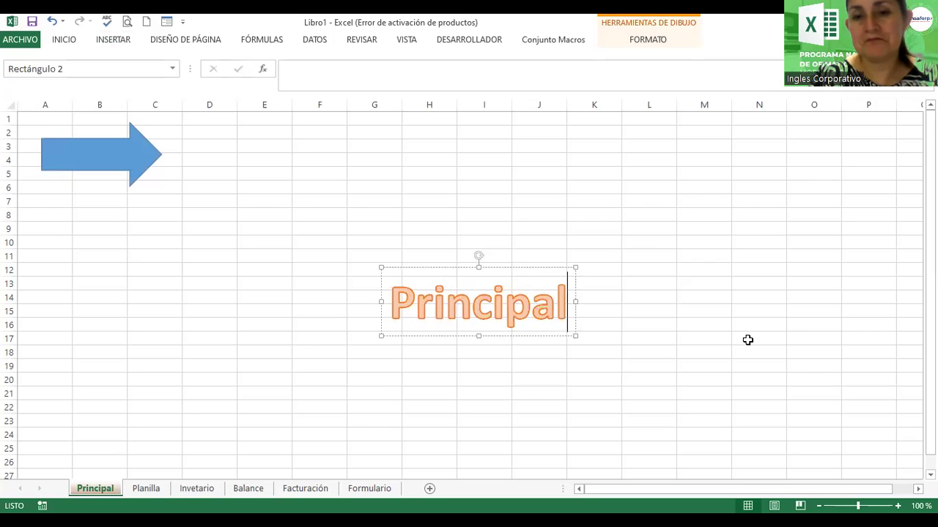
pyautogui.moveTo(542, 266)
pyautogui.mouseDown()
pyautogui.moveTo(415, 242)
pyautogui.moveTo(341, 115)
pyautogui.mouseUp()
# - Enter Planilla in E7 and Inventario in E8
pyautogui.click(247, 203)
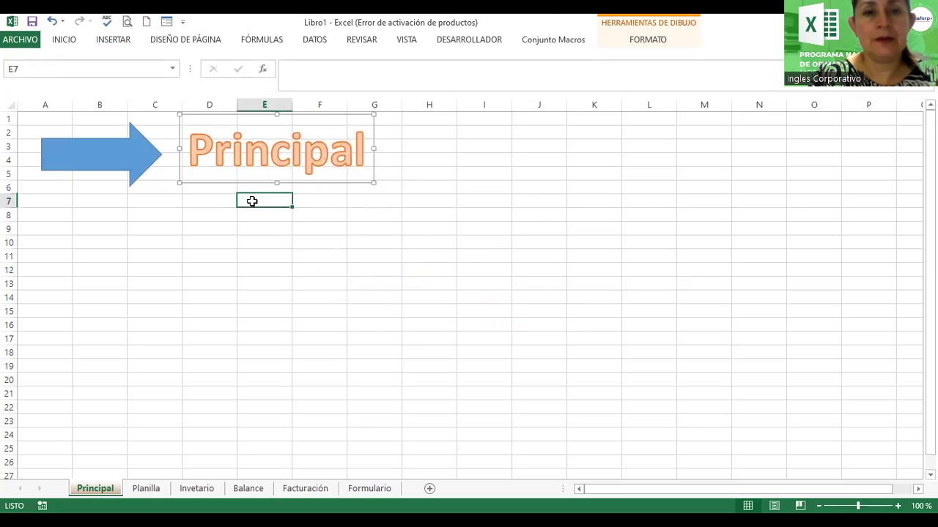
pyautogui.write('Planilla')
pyautogui.click(264, 216)
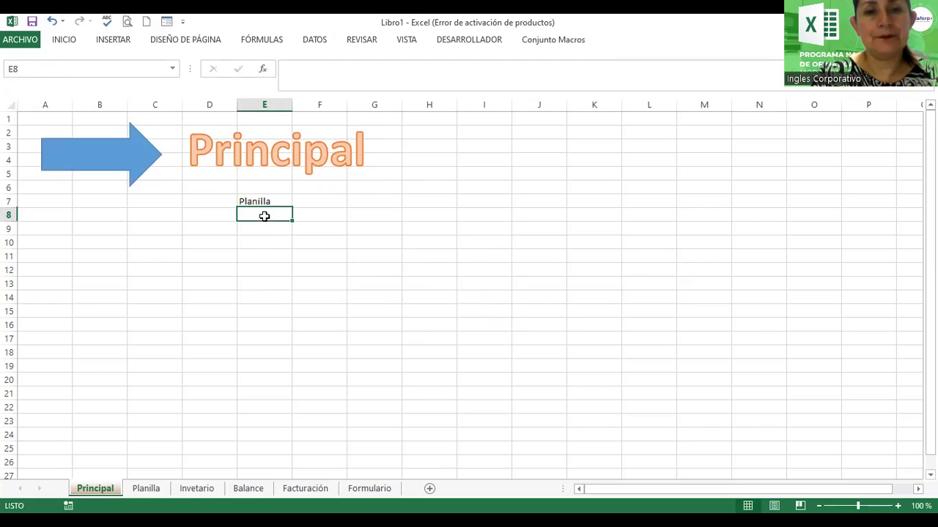
pyautogui.write('Inventario')
pyautogui.press('Return')
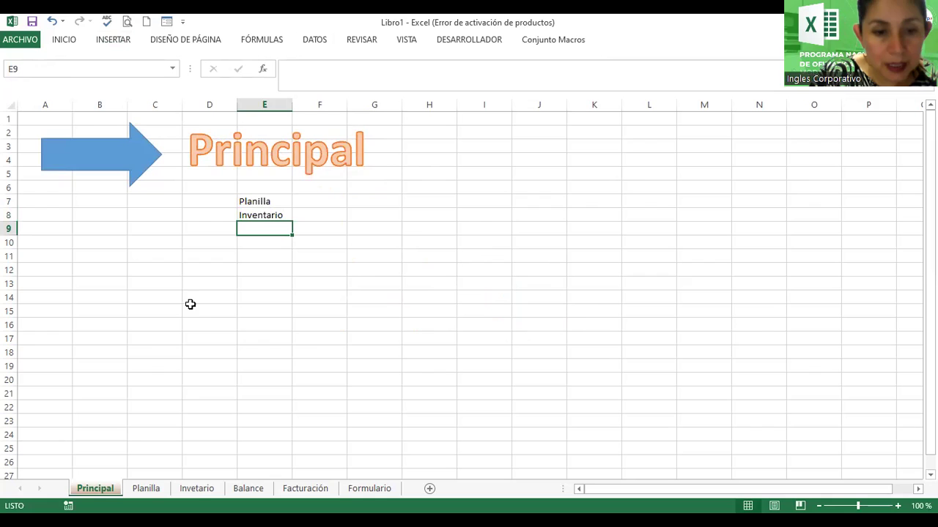
# - Correct the Invetario sheet tab to Inventario and return to Principal
pyautogui.doubleClick(196, 489)
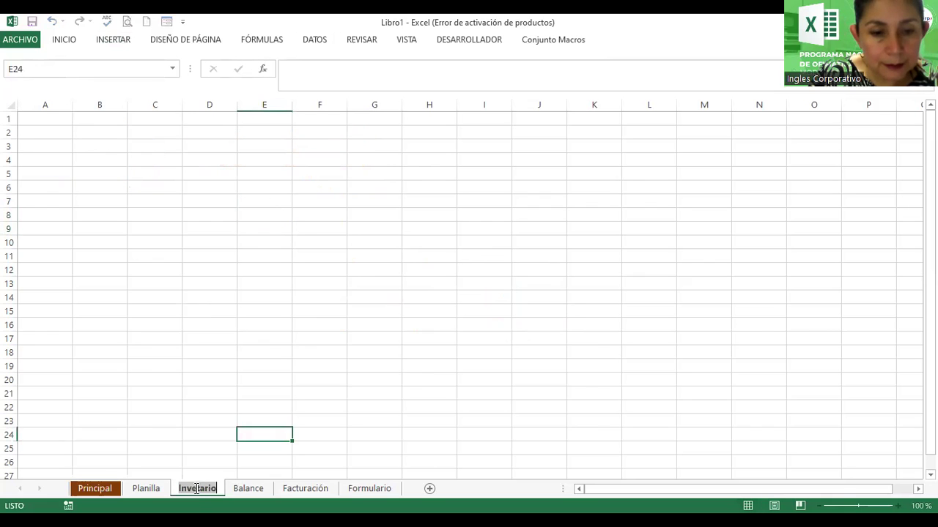
pyautogui.click(196, 489)
pyautogui.write('n')
pyautogui.press('Return')
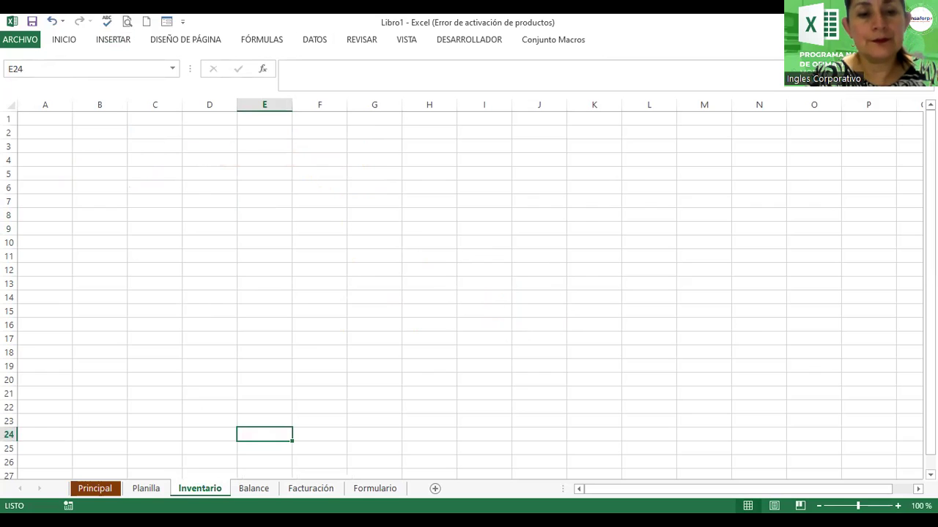
pyautogui.click(147, 491)
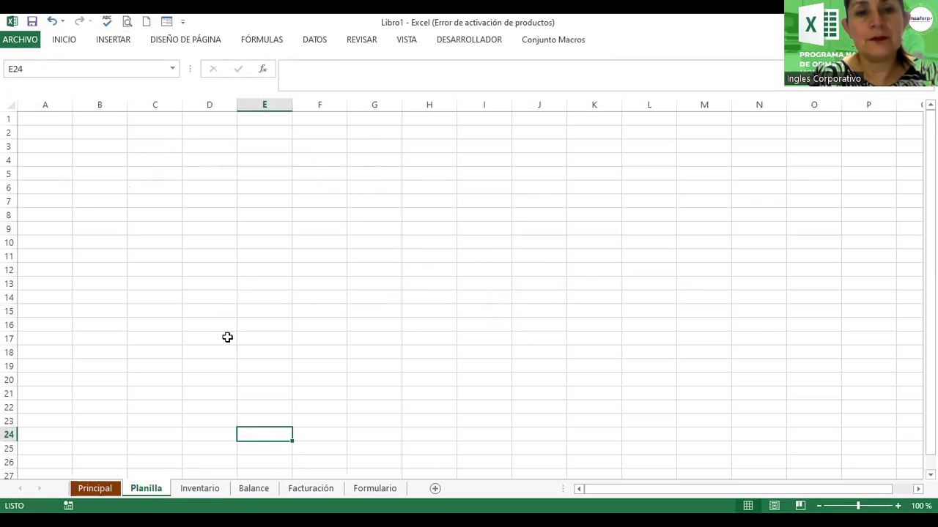
pyautogui.click(115, 493)
# - Enter Balance, Facturación and Formulario in E9 through E11
pyautogui.write('Balance')
pyautogui.press('Return')
pyautogui.write('Fac')
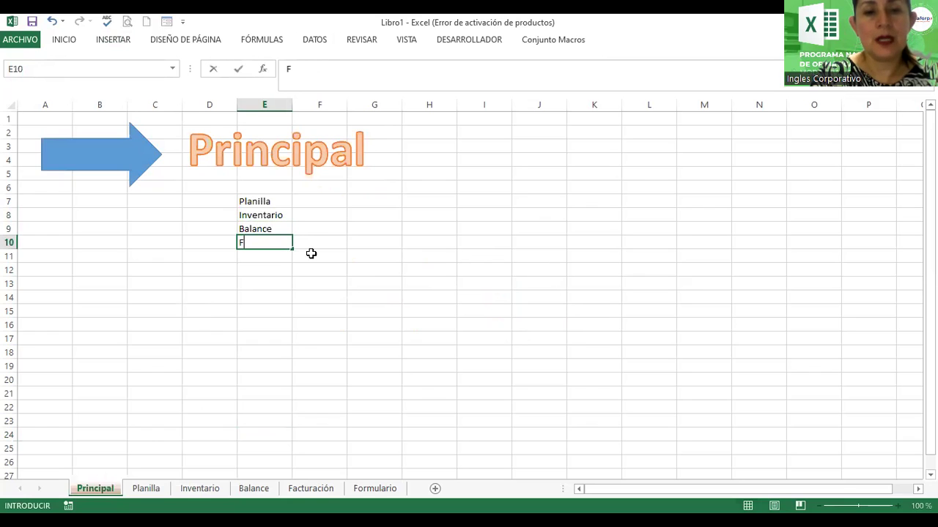
pyautogui.write('turación')
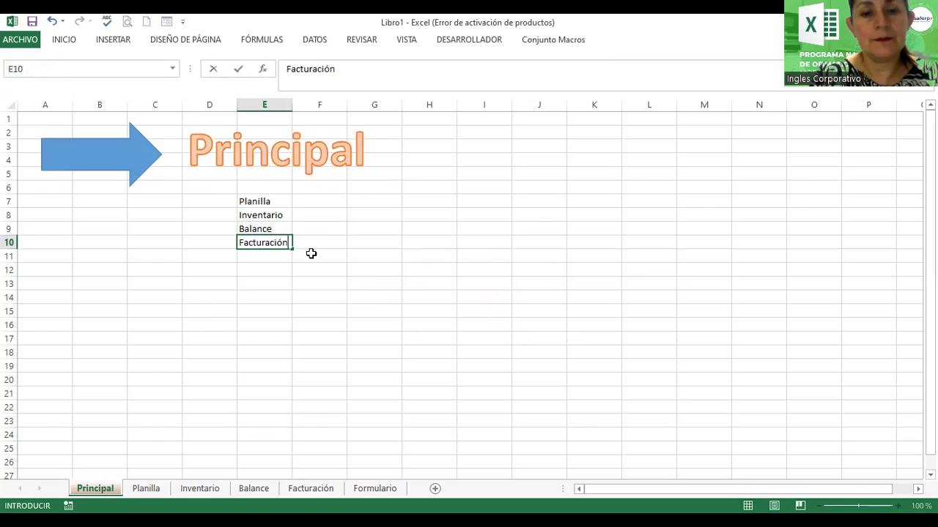
pyautogui.press('Return')
pyautogui.write('Fiorn')
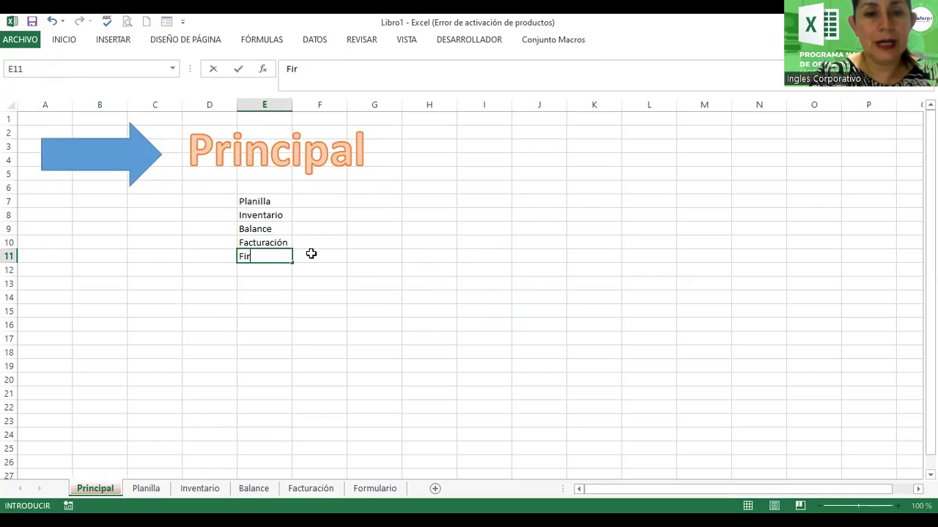
pyautogui.write('mulario')
pyautogui.press('Return')
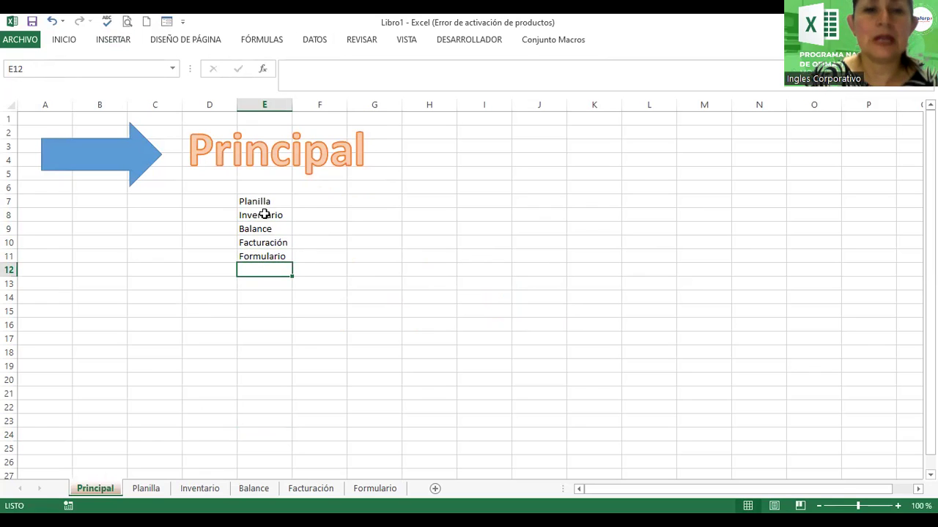
# - Select E7:E11, enlarge the font, widen column E and apply Adobe Gothic Std B
pyautogui.moveTo(254, 201); pyautogui.dragTo(256, 257)
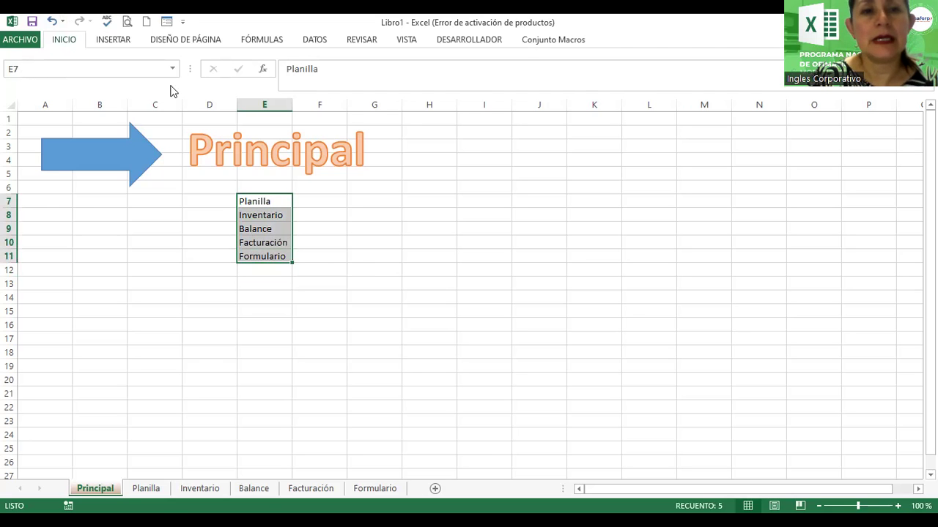
pyautogui.click(178, 64)
pyautogui.click(178, 64)
pyautogui.click(178, 64)
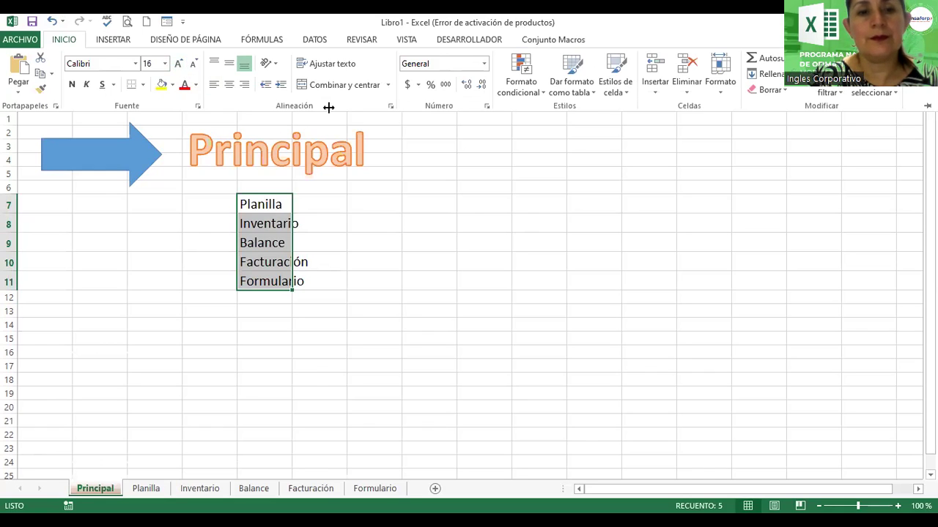
pyautogui.moveTo(291, 108); pyautogui.dragTo(329, 107)
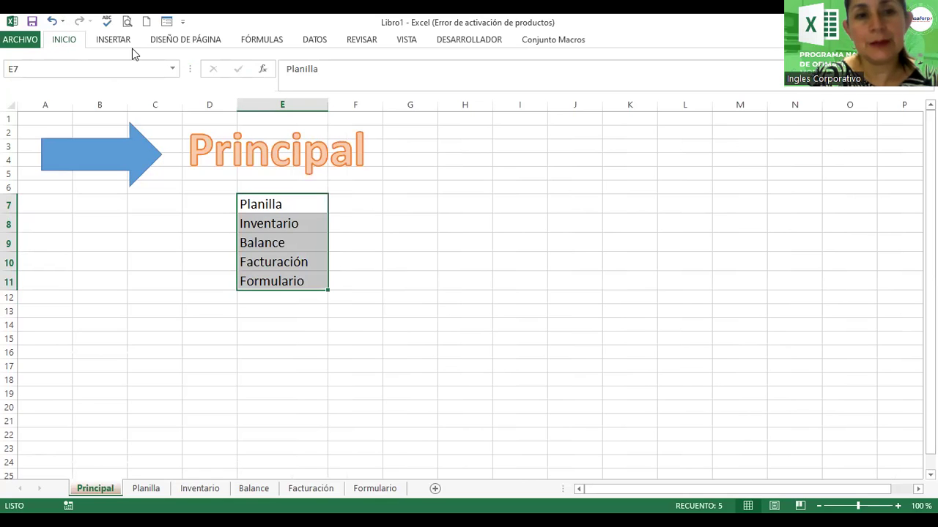
pyautogui.click(144, 86)
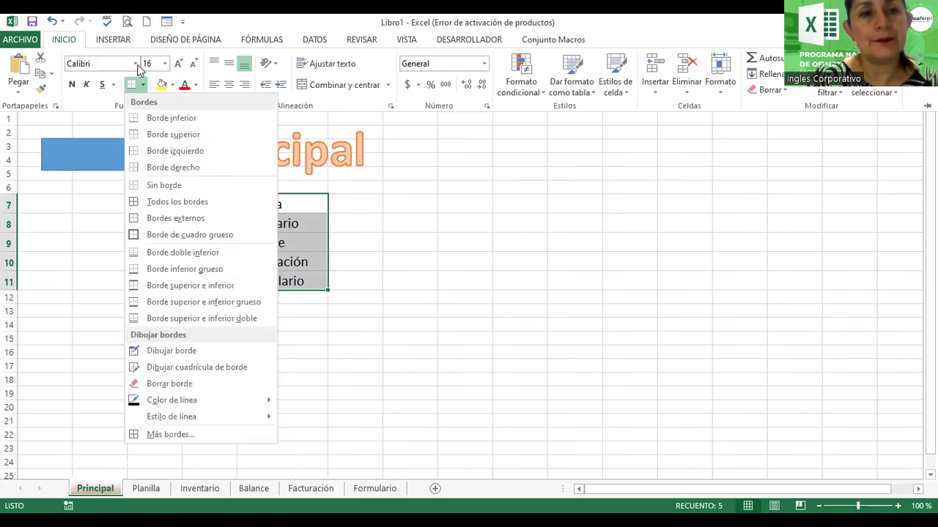
pyautogui.click(135, 64)
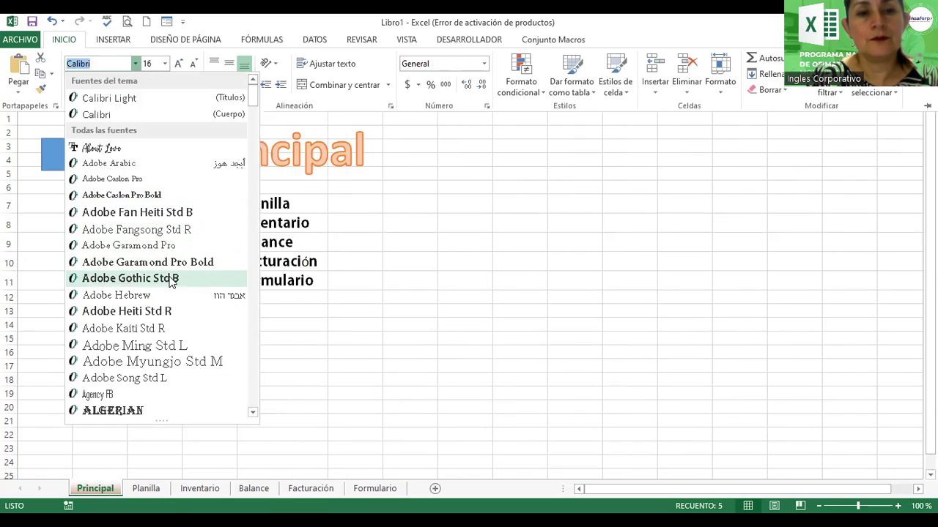
pyautogui.doubleClick(101, 39)
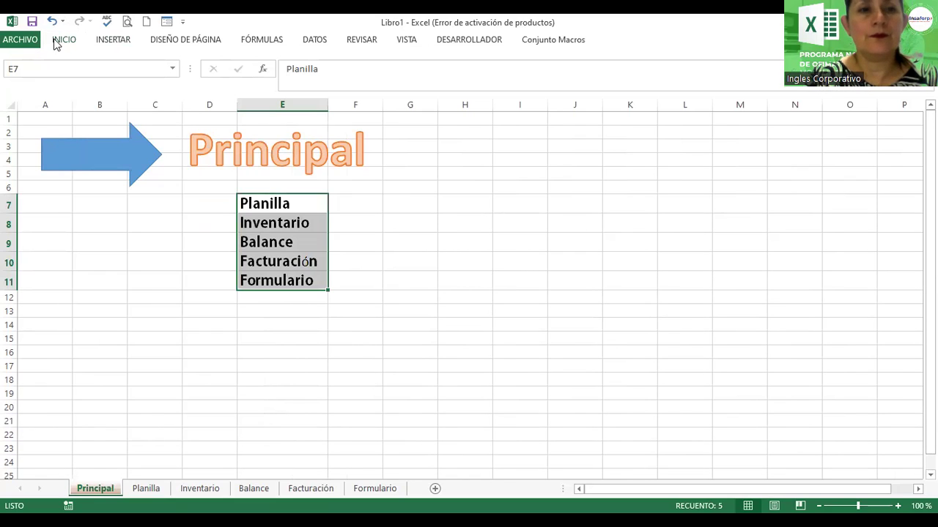
# - Raise the list to size 18, widen column E further and centre the names
pyautogui.click(82, 47)
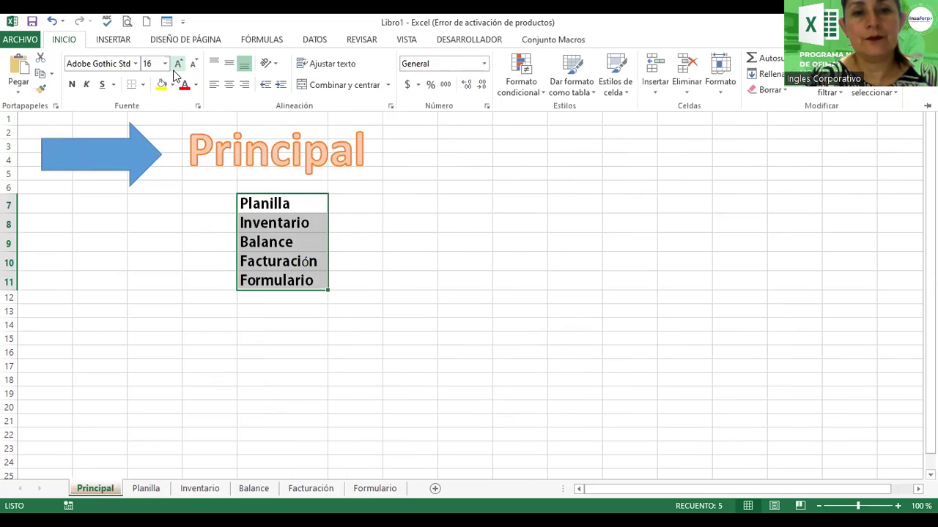
pyautogui.click(178, 63)
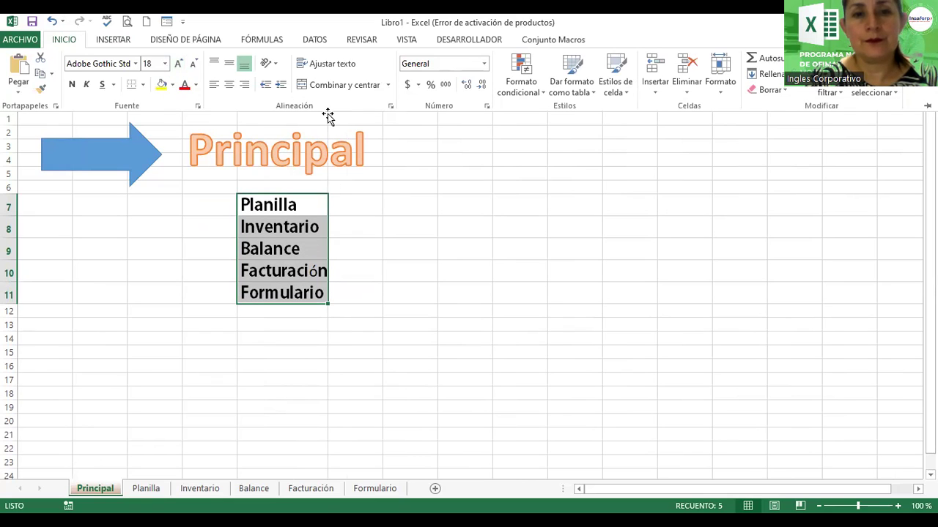
pyautogui.moveTo(327, 105); pyautogui.dragTo(352, 105)
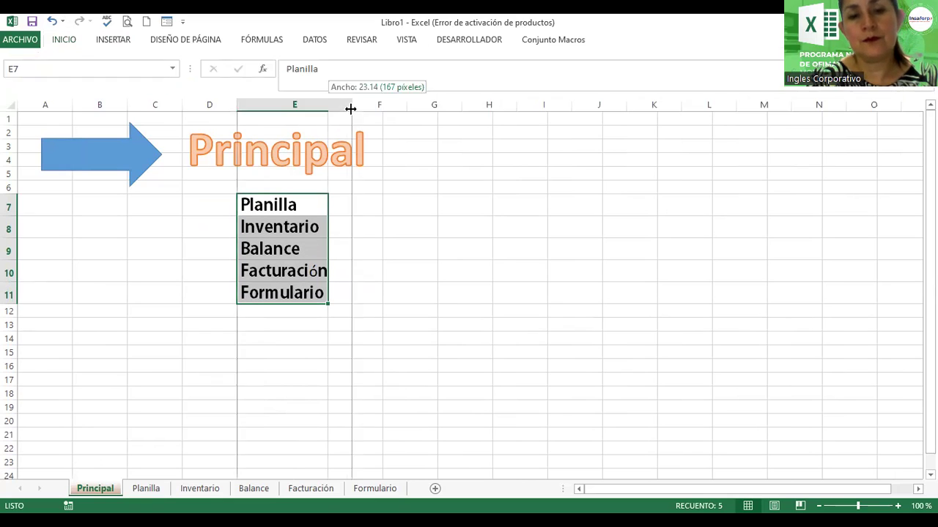
pyautogui.click(72, 41)
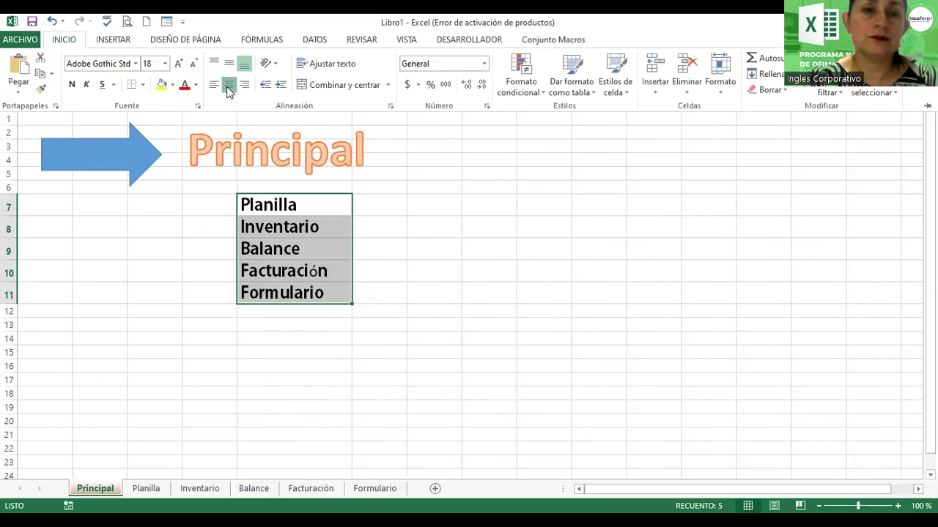
pyautogui.click(228, 85)
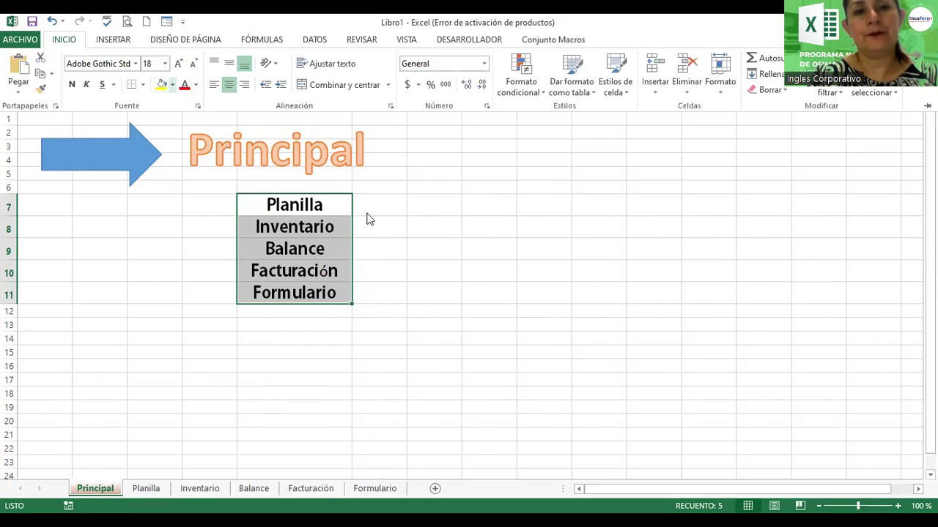
pyautogui.click(311, 203)
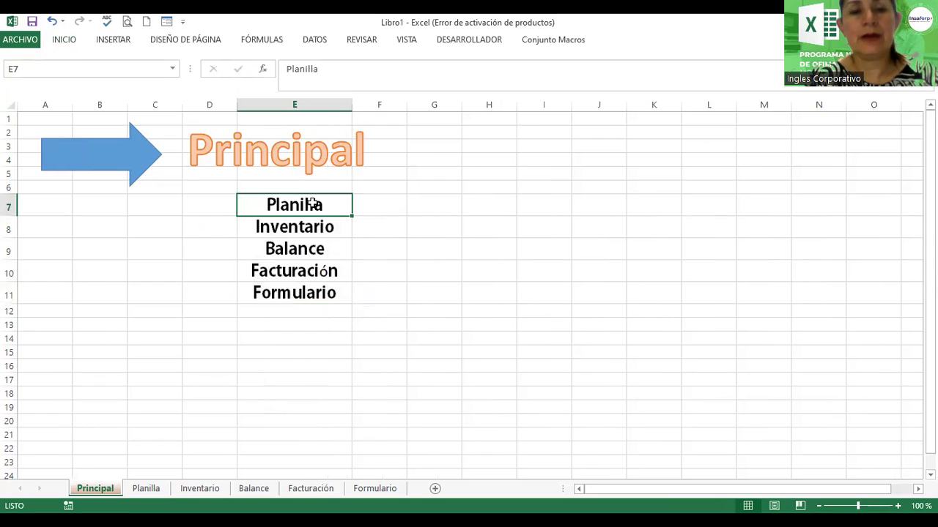
# - Fill the Planilla cell light green and the Inventario cell E8 light gold
pyautogui.click(176, 85)
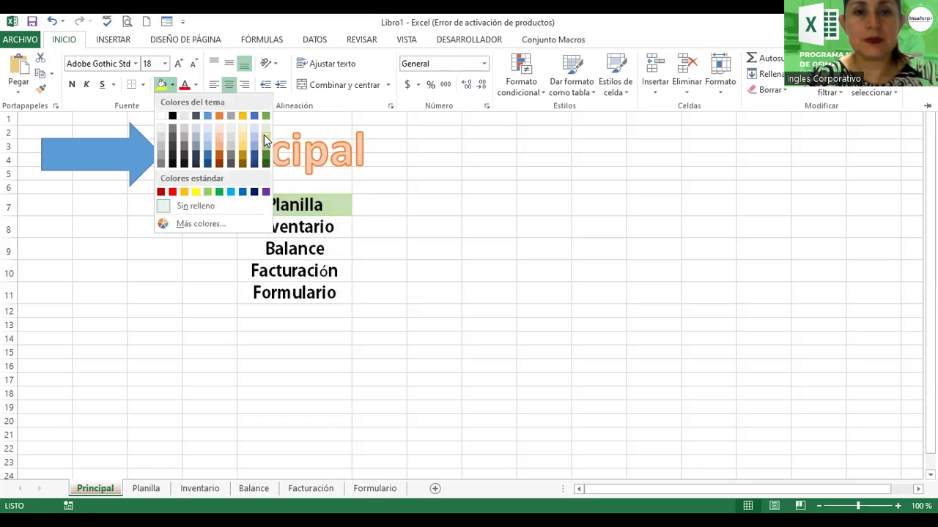
pyautogui.click(264, 135)
pyautogui.click(260, 229)
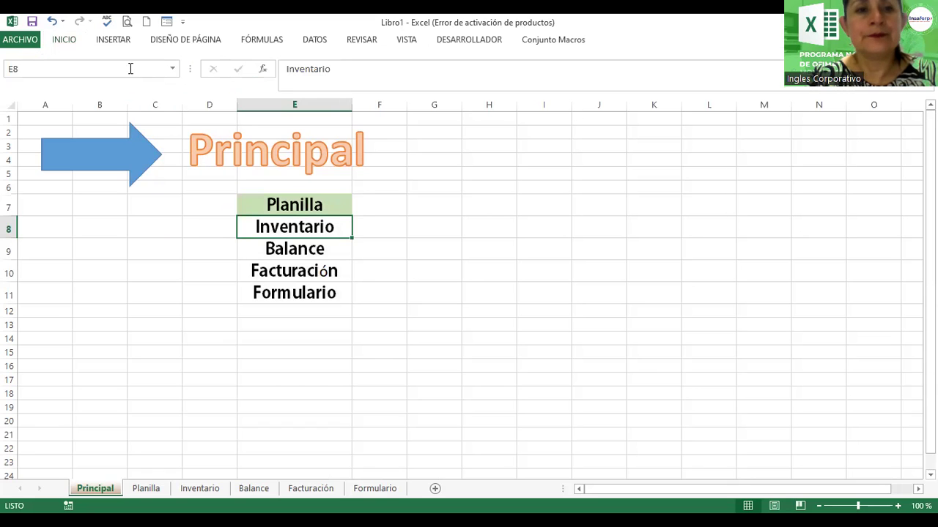
pyautogui.click(173, 85)
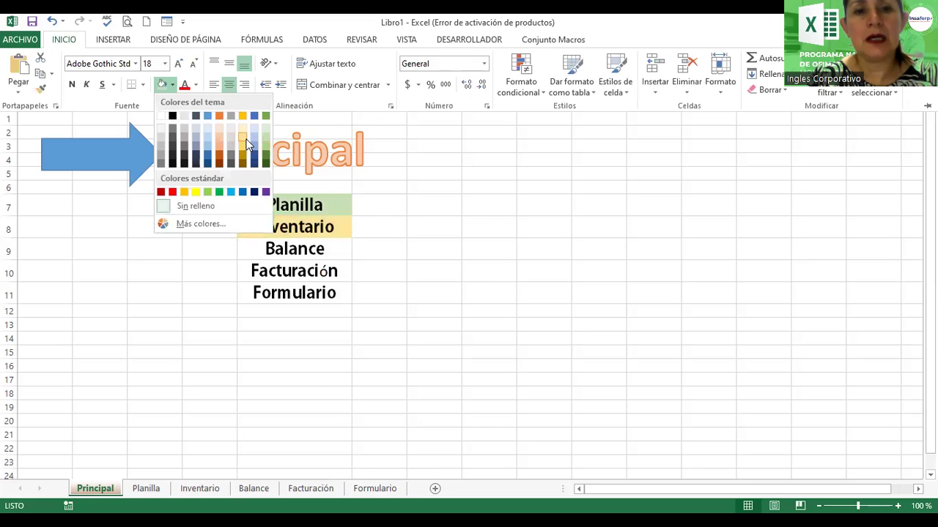
pyautogui.click(246, 142)
# - Fill the Balance (E9) and Formulario cells green and the Facturación cell light gold
pyautogui.click(256, 248)
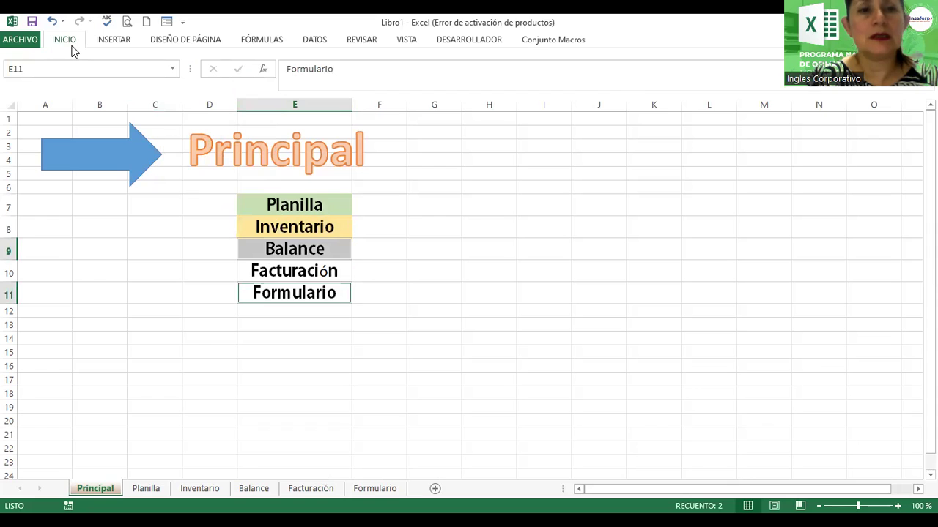
pyautogui.click(173, 85)
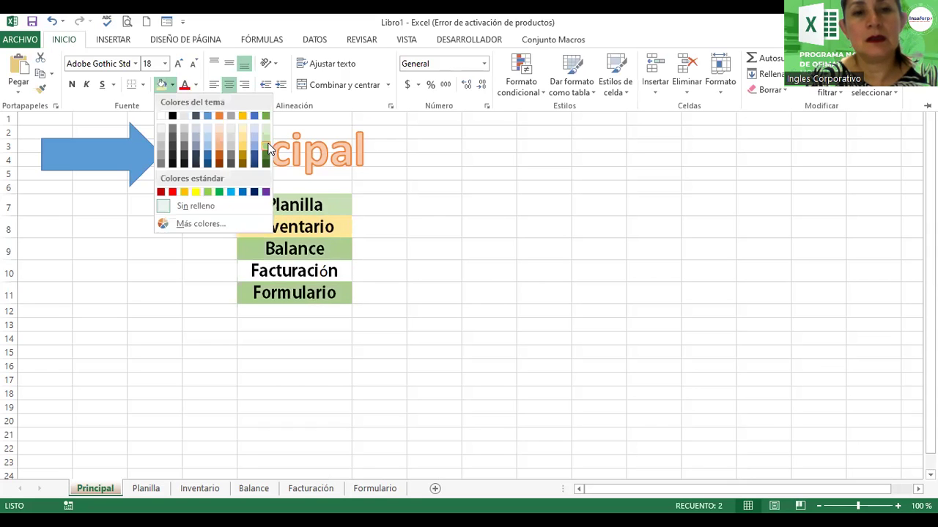
pyautogui.click(267, 149)
pyautogui.click(308, 274)
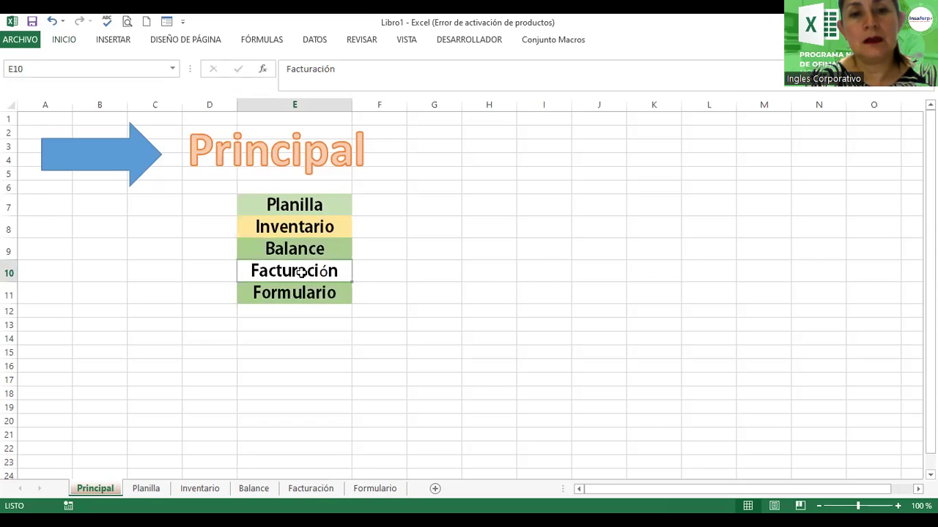
pyautogui.click(76, 42)
pyautogui.click(173, 86)
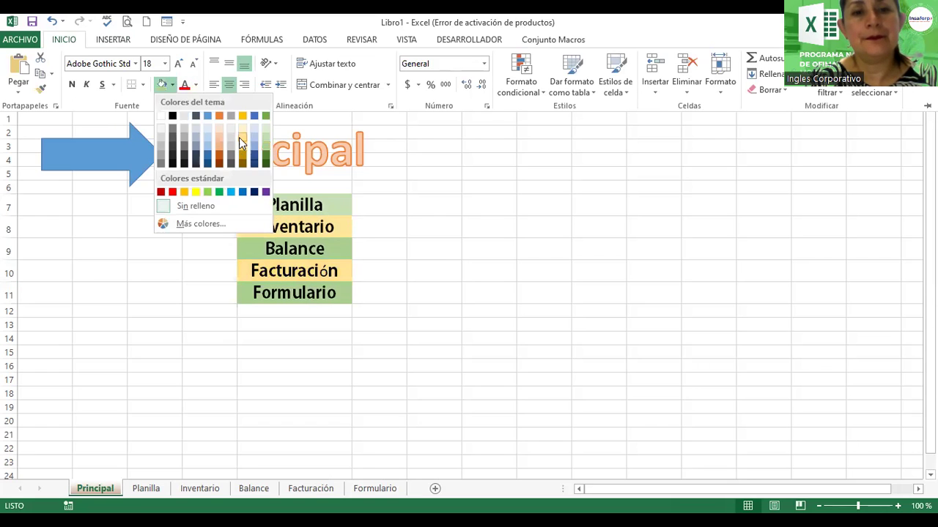
pyautogui.click(238, 139)
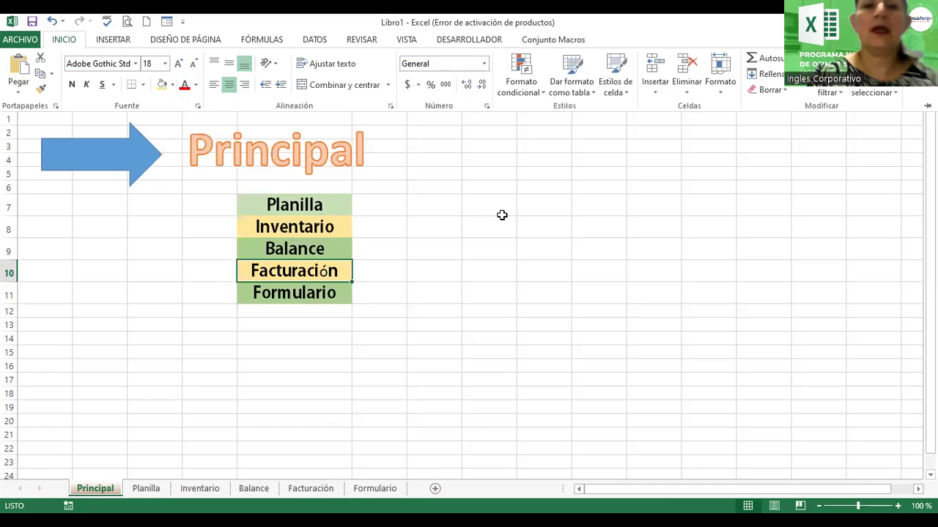
pyautogui.click(365, 148)
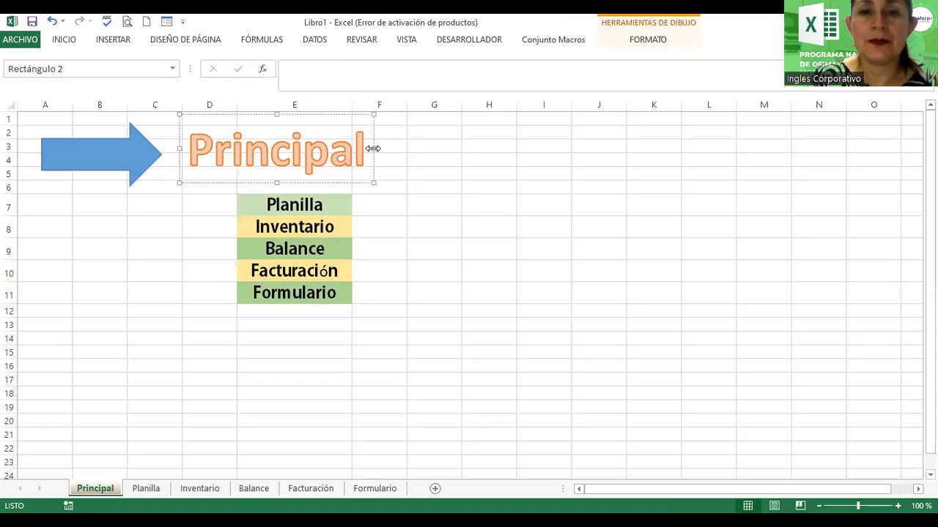
# - Widen the Principal title shape and move the blue arrow down beside the column E list
pyautogui.moveTo(373, 148); pyautogui.dragTo(423, 149)
pyautogui.click(488, 179)
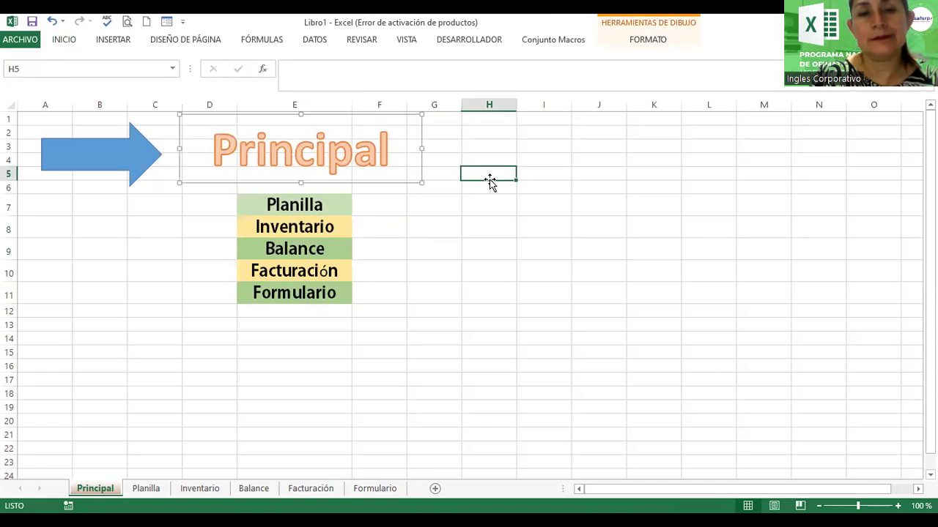
pyautogui.moveTo(126, 159)
pyautogui.mouseDown()
pyautogui.moveTo(152, 159)
pyautogui.moveTo(138, 240)
pyautogui.mouseUp()
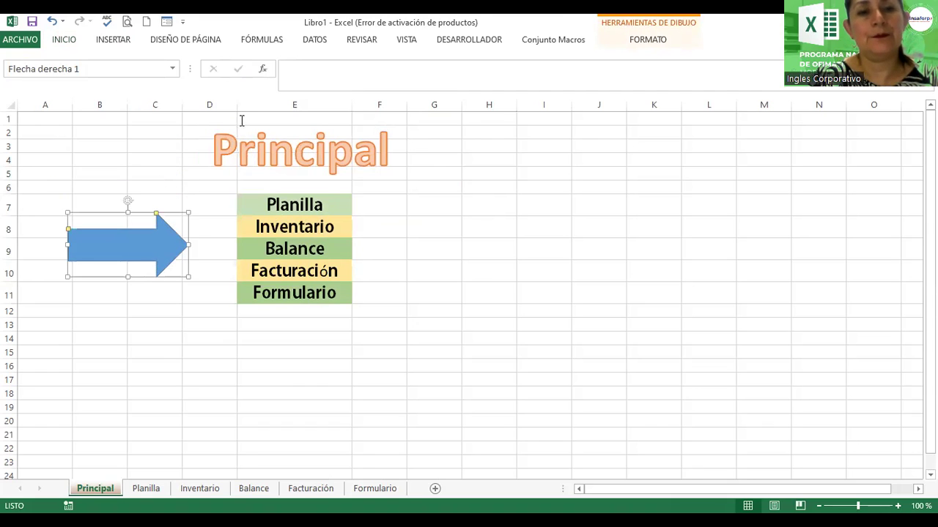
# - Apply a bevel effect and an orange glow to the blue arrow
pyautogui.click(626, 44)
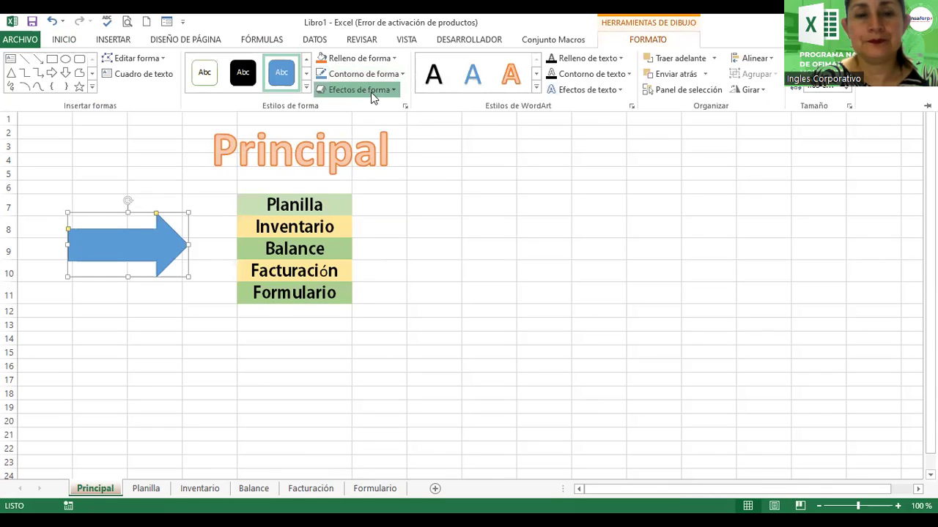
pyautogui.click(373, 91)
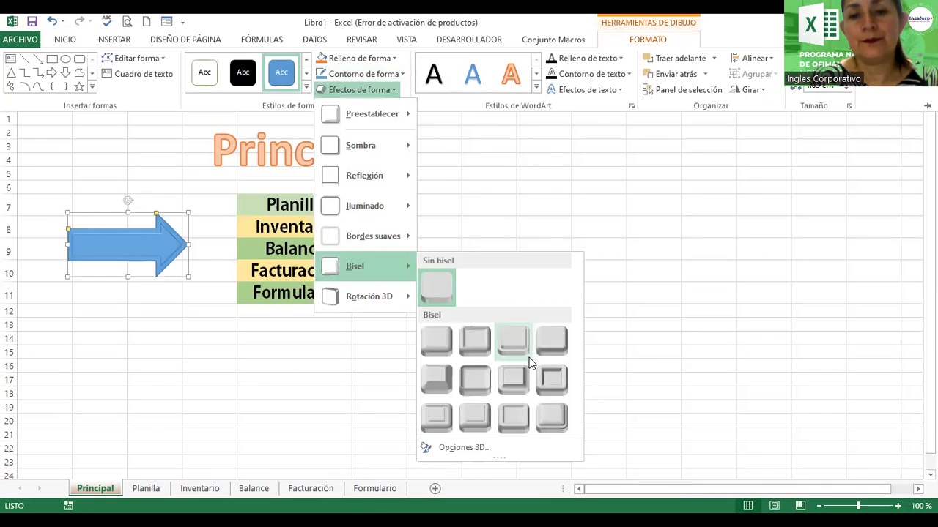
pyautogui.moveTo(364, 266)
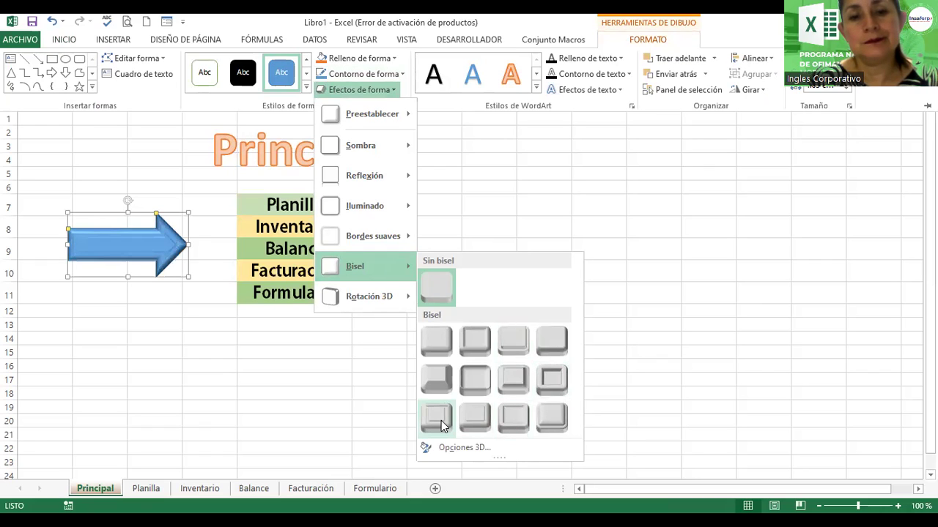
pyautogui.click(327, 328)
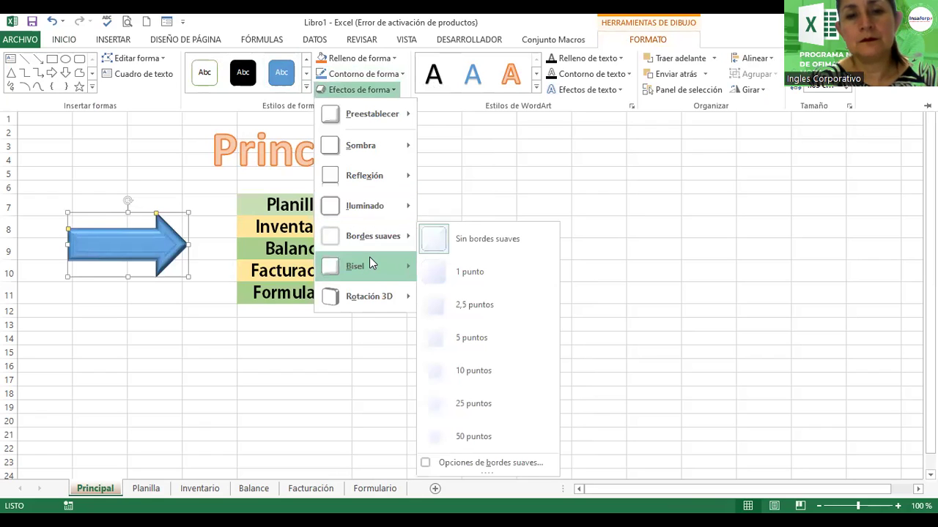
pyautogui.moveTo(364, 206)
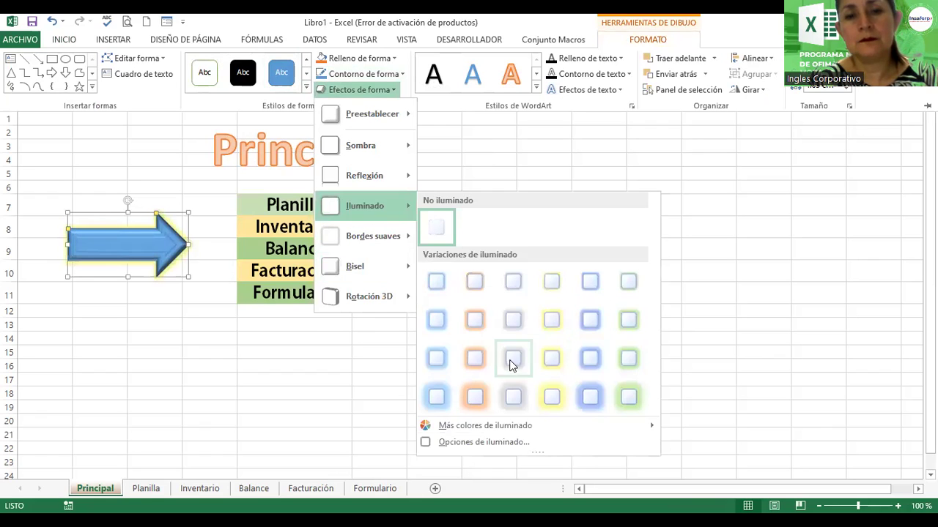
pyautogui.click(471, 397)
pyautogui.press('Escape')
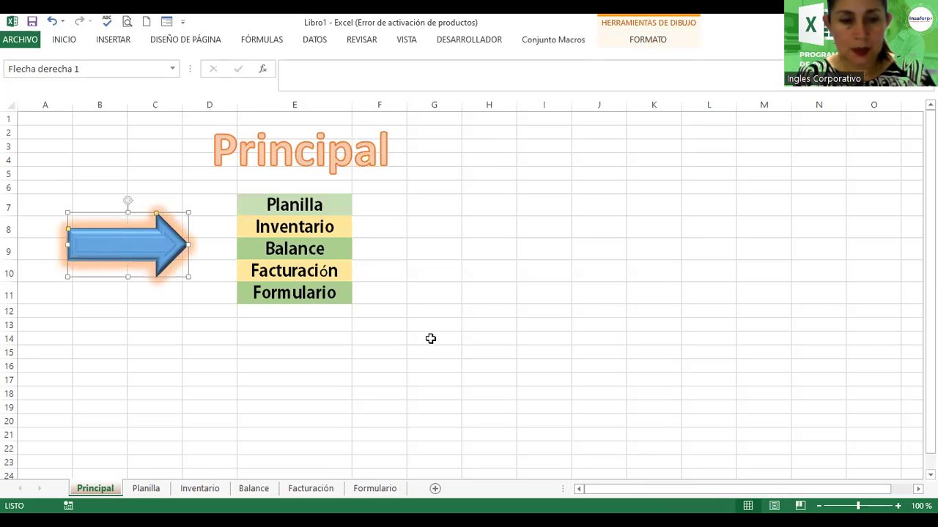
pyautogui.click(146, 488)
# - Colour the Planilla sheet tab dark blue and the Balance sheet tab green
pyautogui.rightClick(147, 487)
pyautogui.moveTo(199, 424)
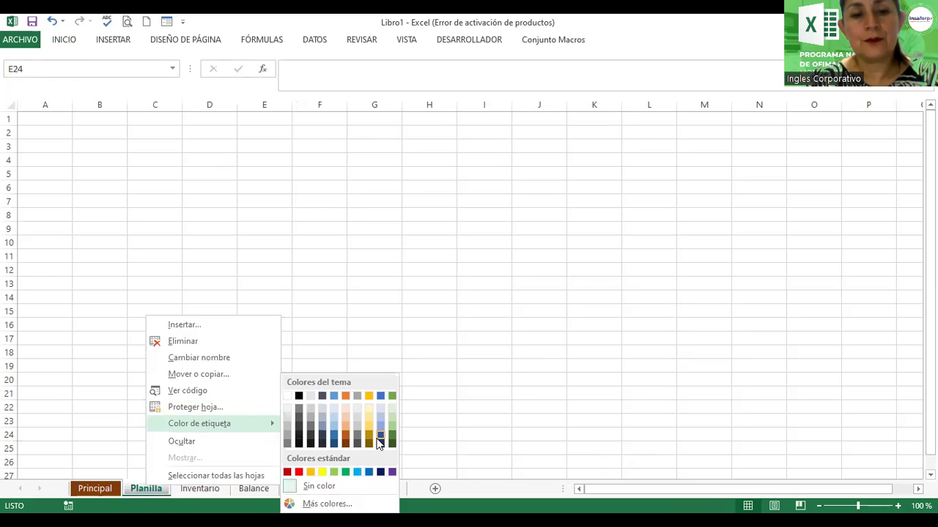
pyautogui.click(379, 442)
pyautogui.click(113, 489)
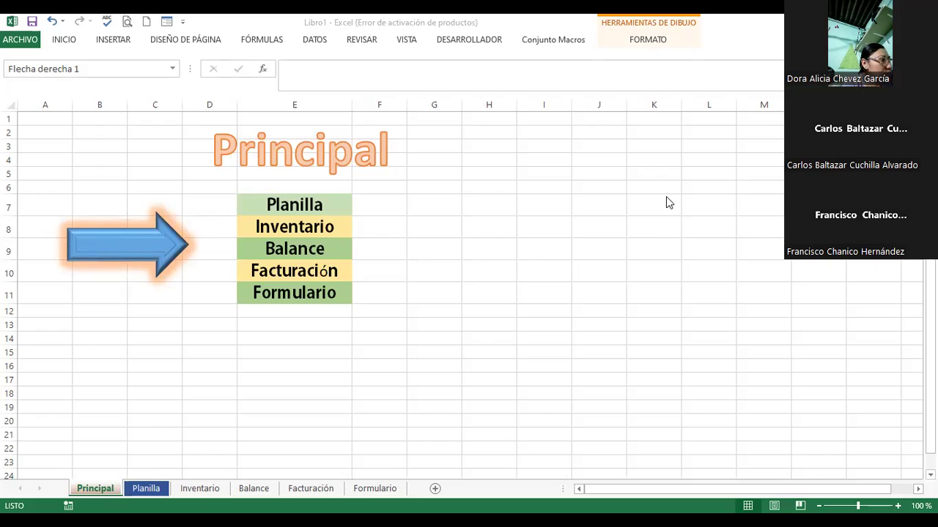
pyautogui.rightClick(204, 489)
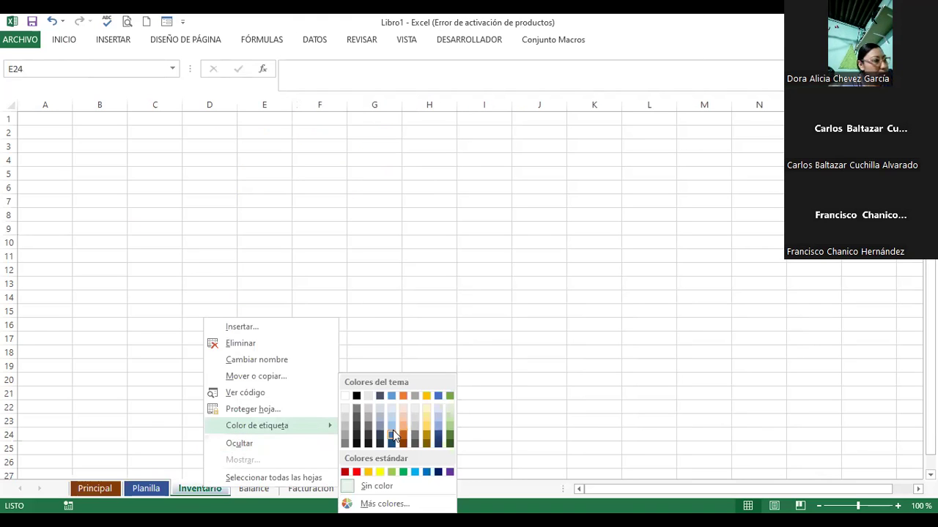
pyautogui.rightClick(257, 491)
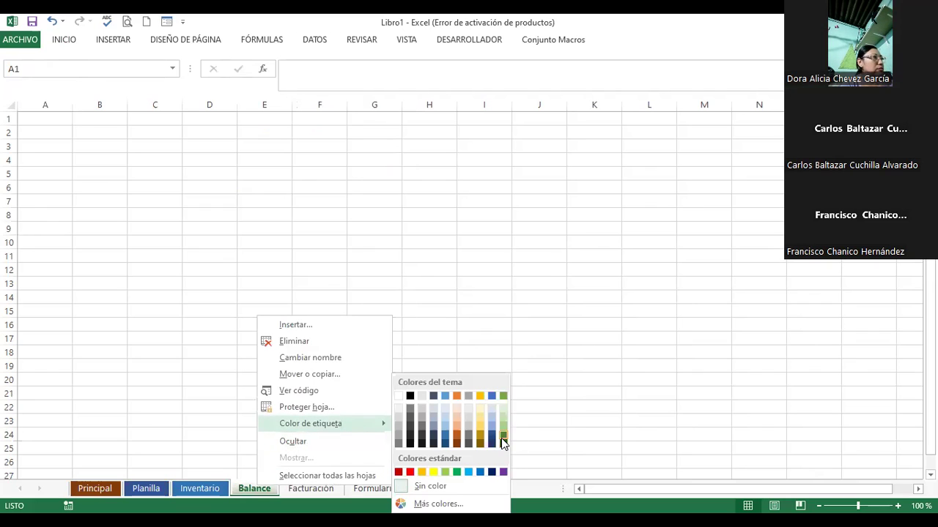
pyautogui.moveTo(311, 423)
pyautogui.click(501, 438)
# - Colour the Facturación sheet tab purple and the Formulario sheet tab black
pyautogui.click(331, 489)
pyautogui.rightClick(333, 491)
pyautogui.moveTo(386, 423)
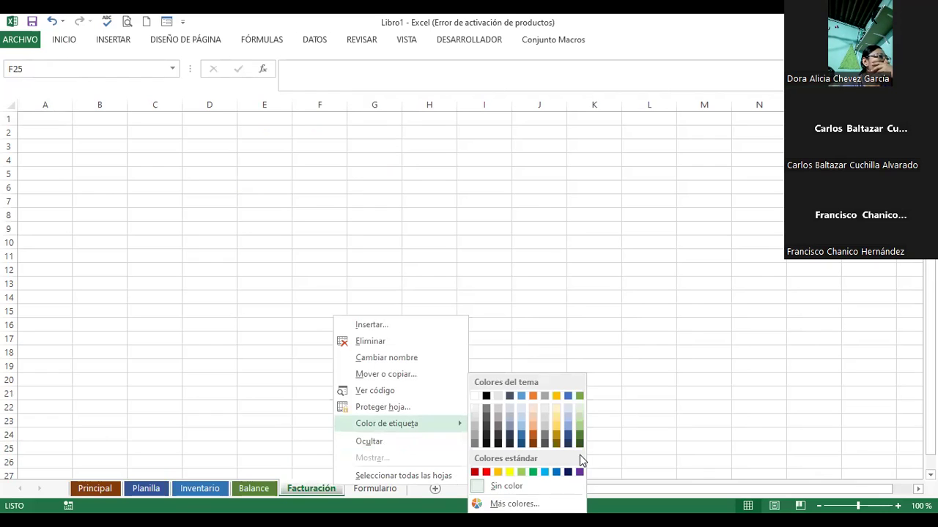
pyautogui.click(579, 472)
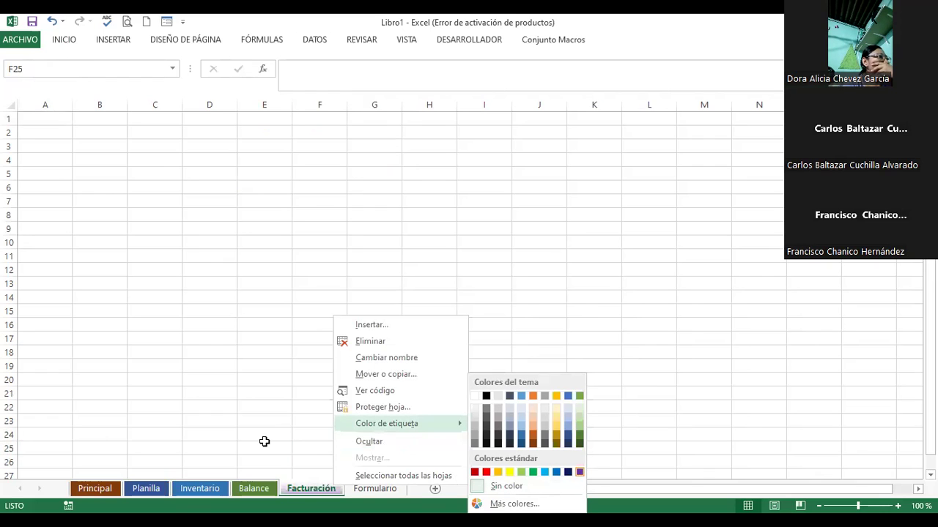
pyautogui.click(381, 489)
pyautogui.rightClick(380, 489)
pyautogui.moveTo(432, 423)
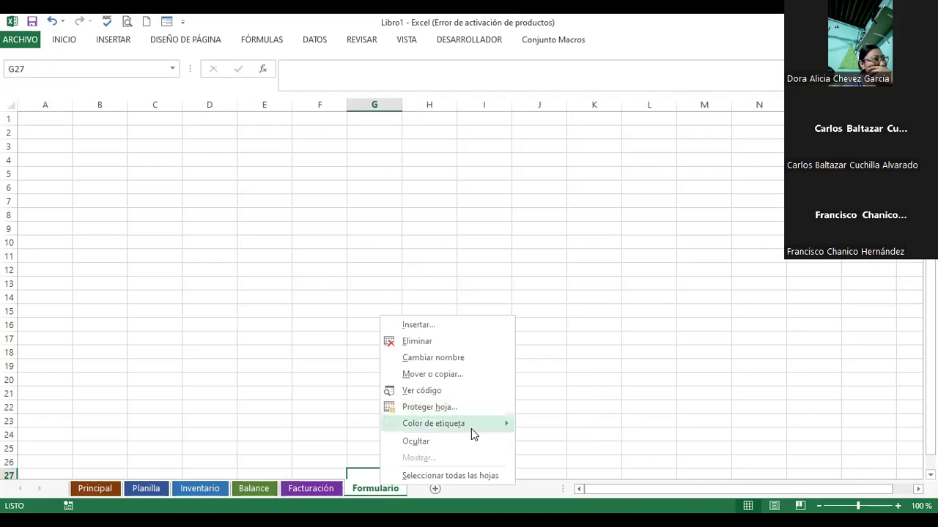
pyautogui.click(532, 438)
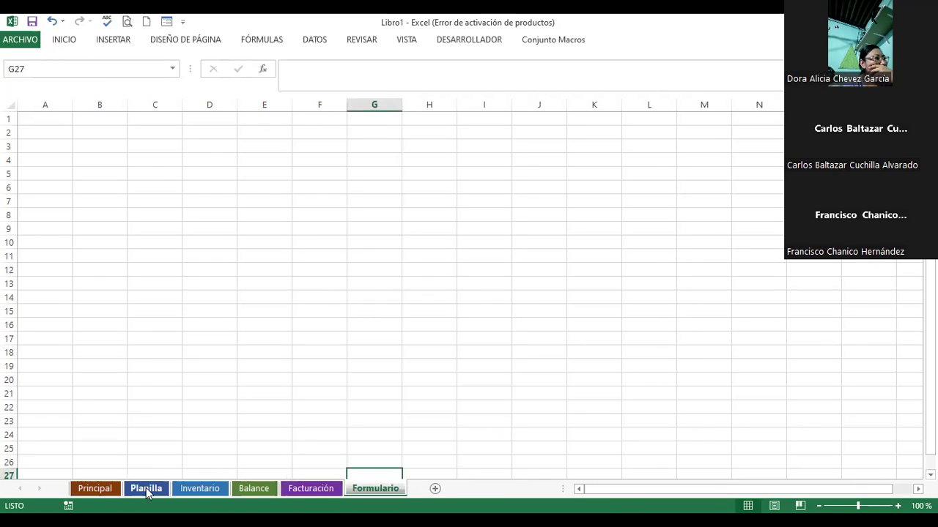
pyautogui.click(97, 489)
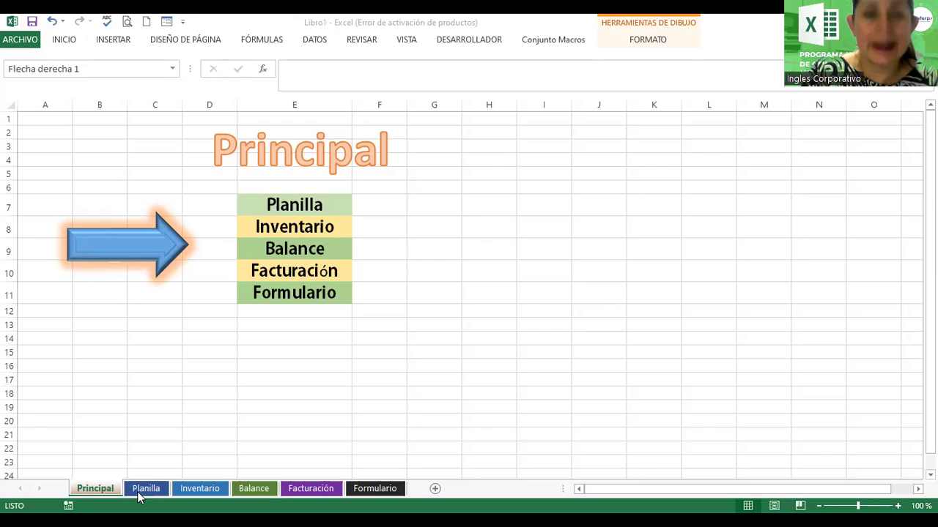
# - Paste a copy of the Principal title onto the Planilla sheet and move it to the top
pyautogui.press('Tab')
pyautogui.click(374, 155)
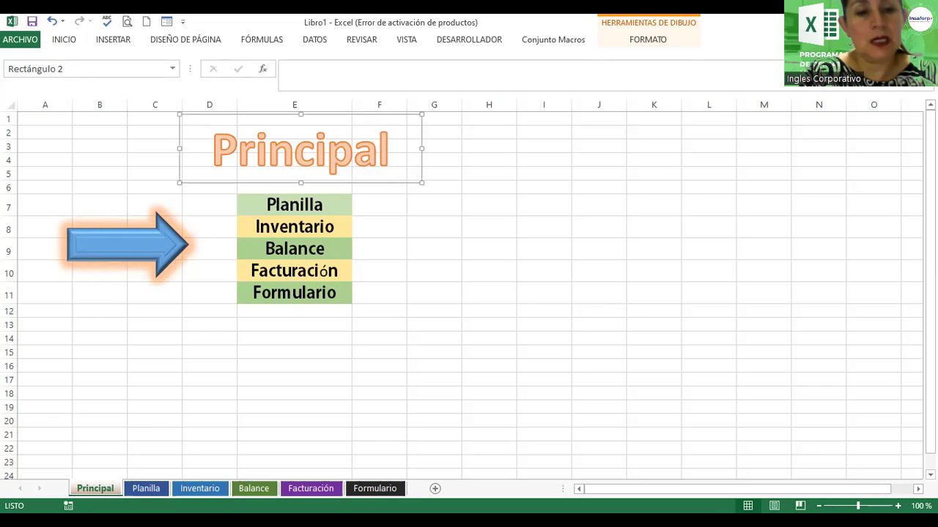
pyautogui.click(150, 489)
pyautogui.hotkey('ctrl', 'v')
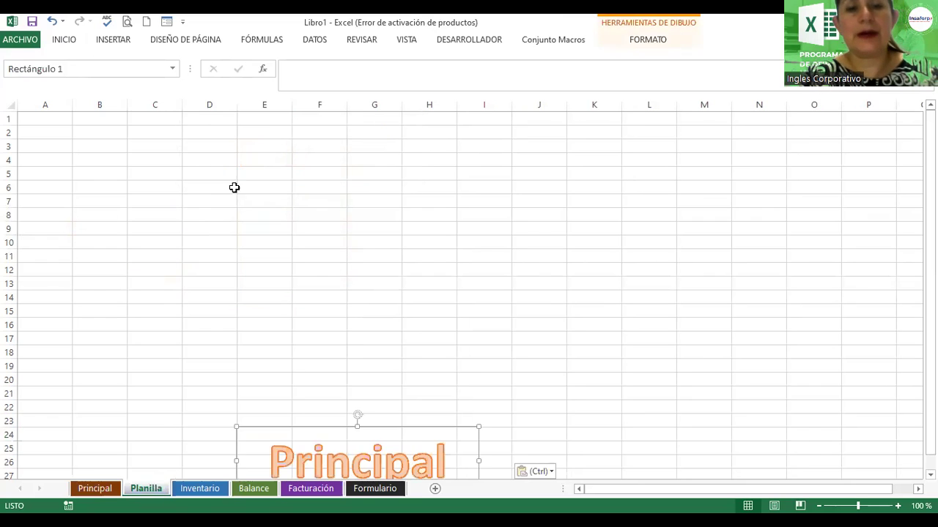
pyautogui.moveTo(279, 437); pyautogui.dragTo(242, 126)
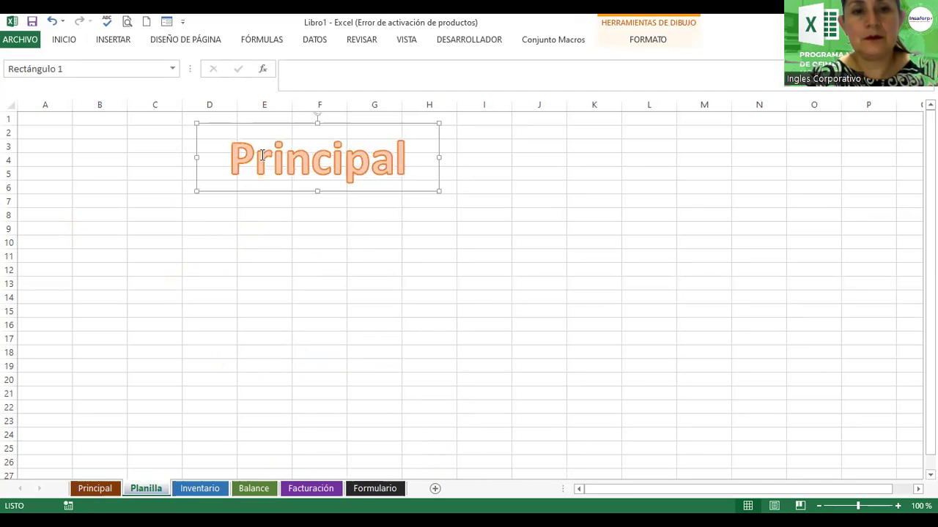
# - Change the pasted title's text from 'Principal' to 'Planilla'
pyautogui.doubleClick(261, 153)
pyautogui.click(261, 154)
pyautogui.write('Pla')
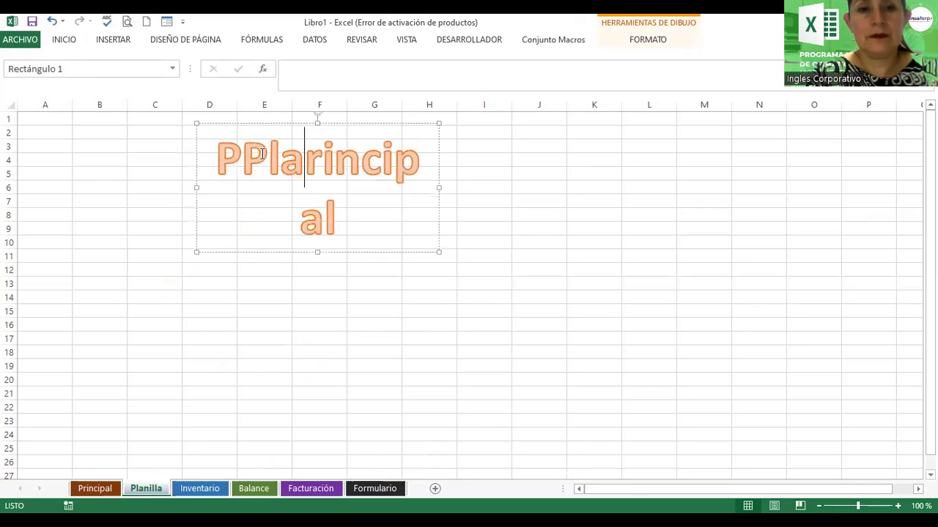
pyautogui.press('BackSpace')
pyautogui.press('BackSpace')
pyautogui.press('BackSpace')
pyautogui.press('BackSpace')
pyautogui.write('Planilla')
pyautogui.press('Delete')
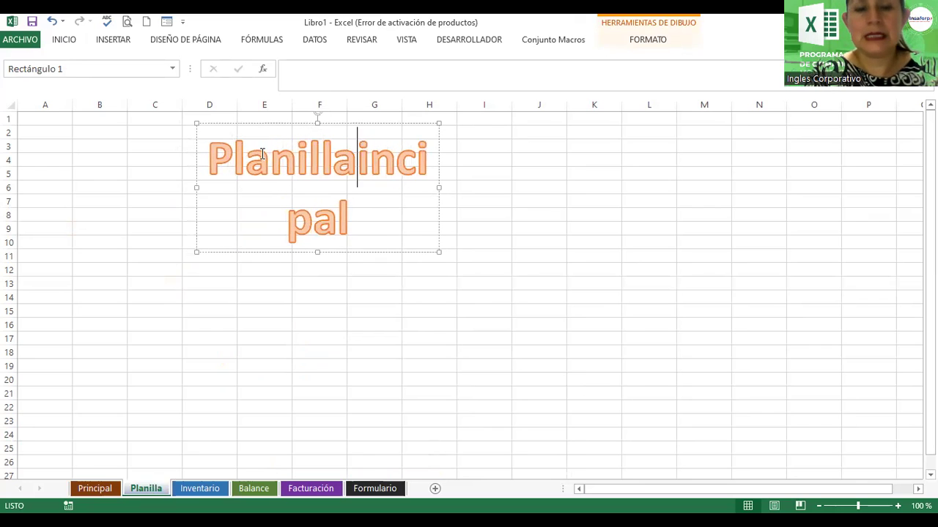
pyautogui.press('Delete')
pyautogui.press('Delete')
pyautogui.press('Delete')
pyautogui.click(181, 278)
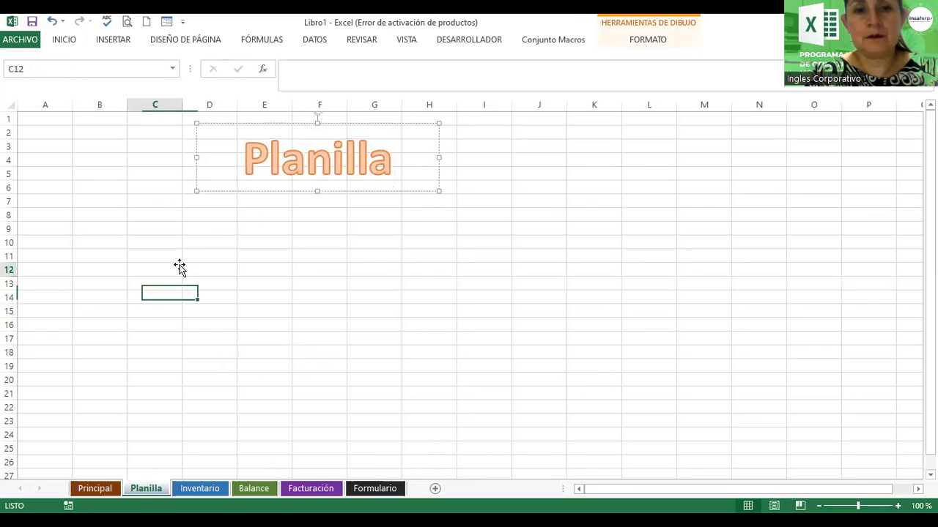
pyautogui.click(180, 268)
# - Search online pictures for 'planila' and try inserting a table image, dismissing the import error
pyautogui.click(103, 41)
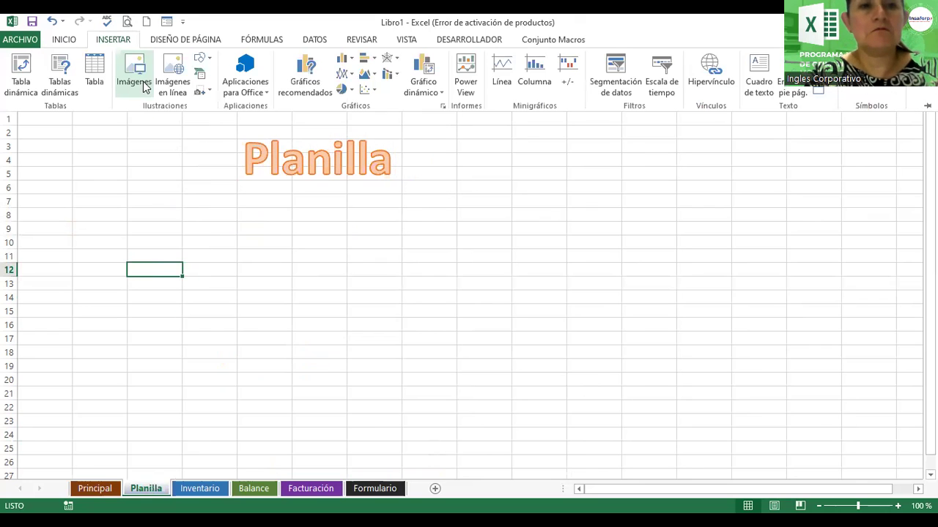
pyautogui.click(177, 76)
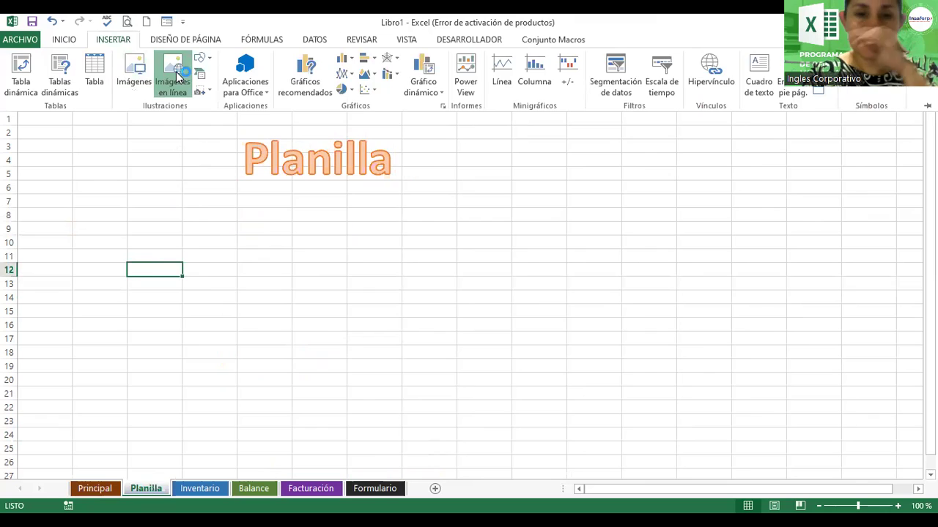
pyautogui.click(536, 218)
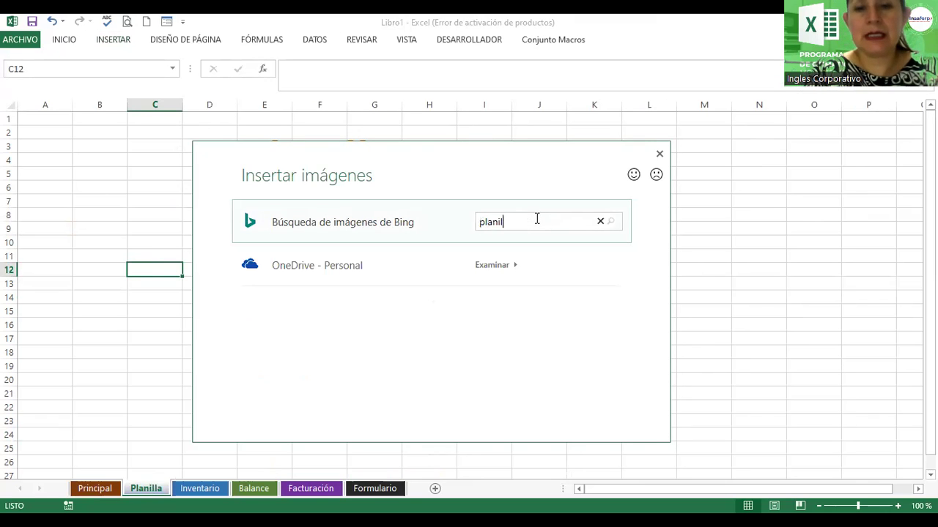
pyautogui.write('a')
pyautogui.press('Return')
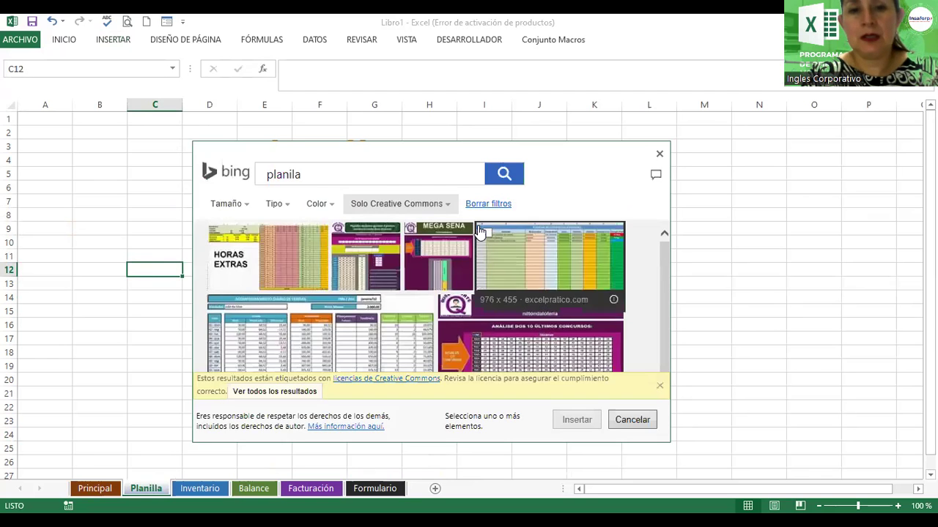
pyautogui.moveTo(320, 333)
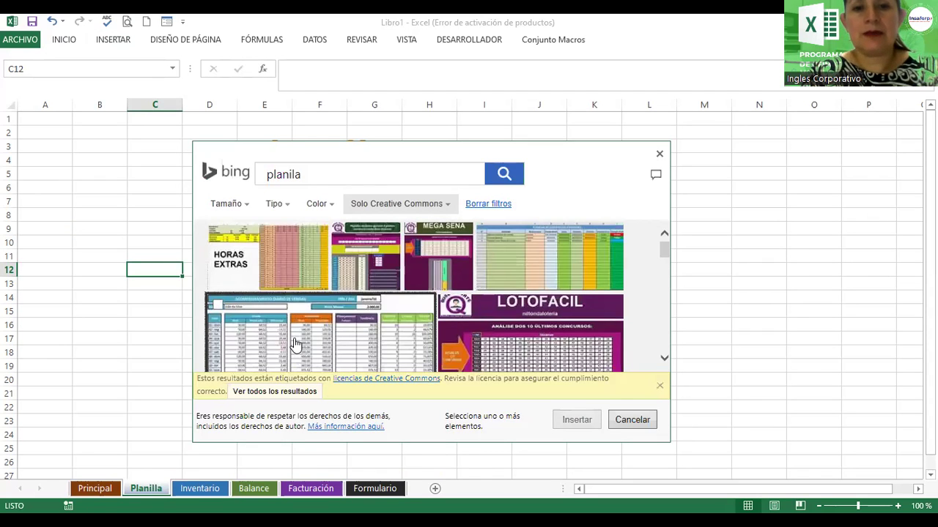
pyautogui.click(295, 344)
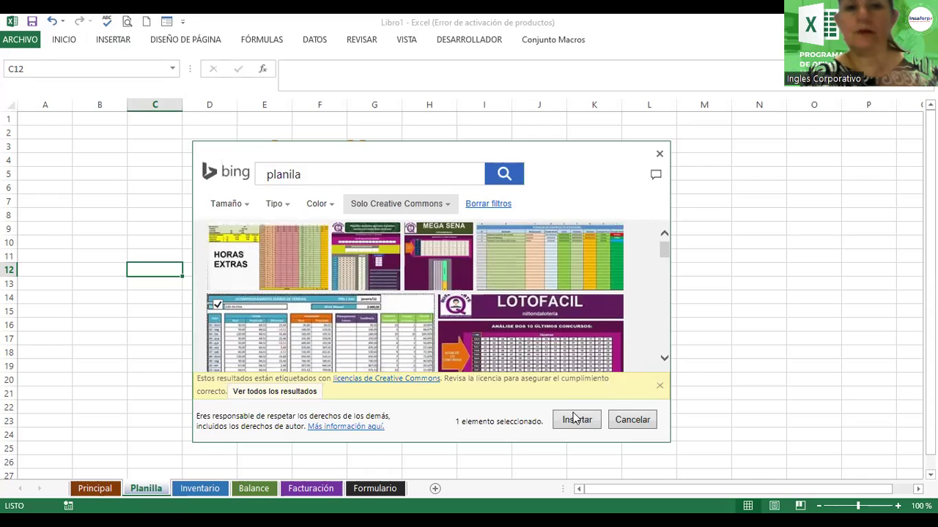
pyautogui.doubleClick(414, 335)
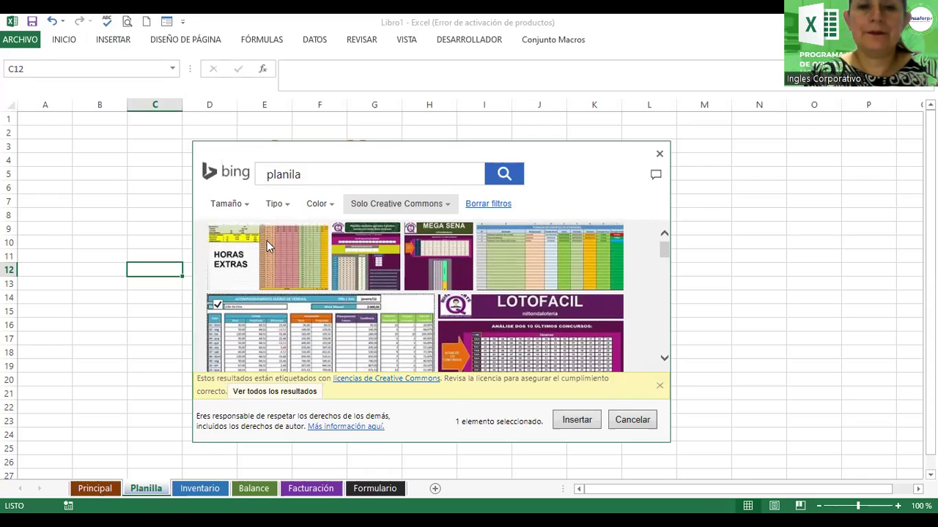
pyautogui.click(473, 306)
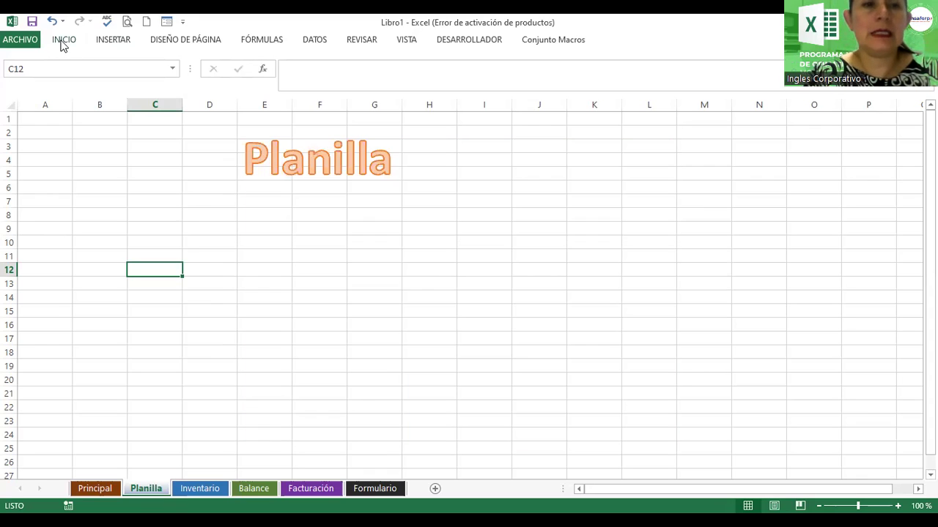
# - Search online pictures for 'Planilla' and insert the payroll form image
pyautogui.click(105, 43)
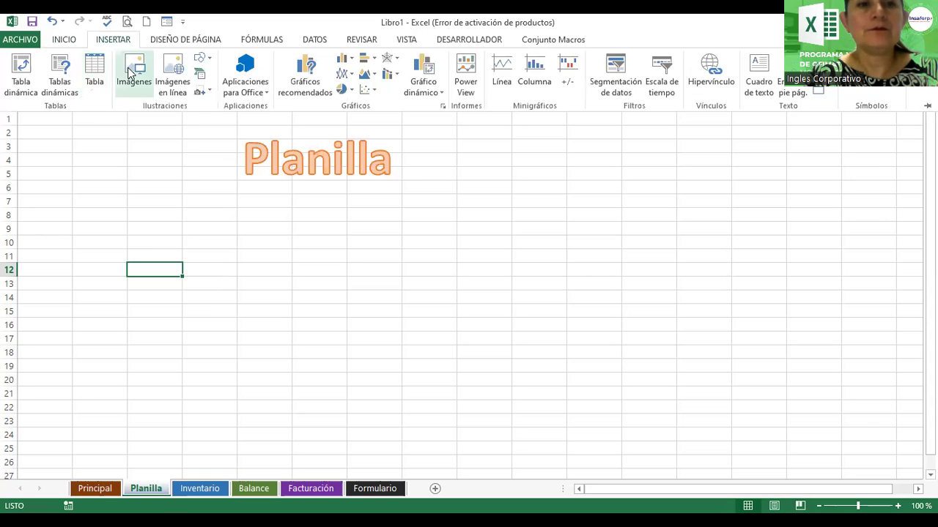
pyautogui.click(166, 68)
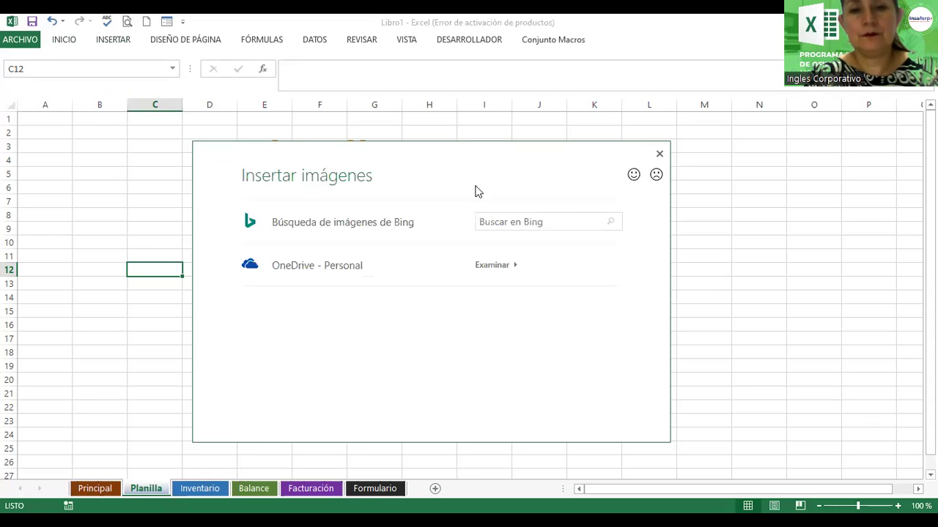
pyautogui.click(563, 223)
pyautogui.write('Planilla')
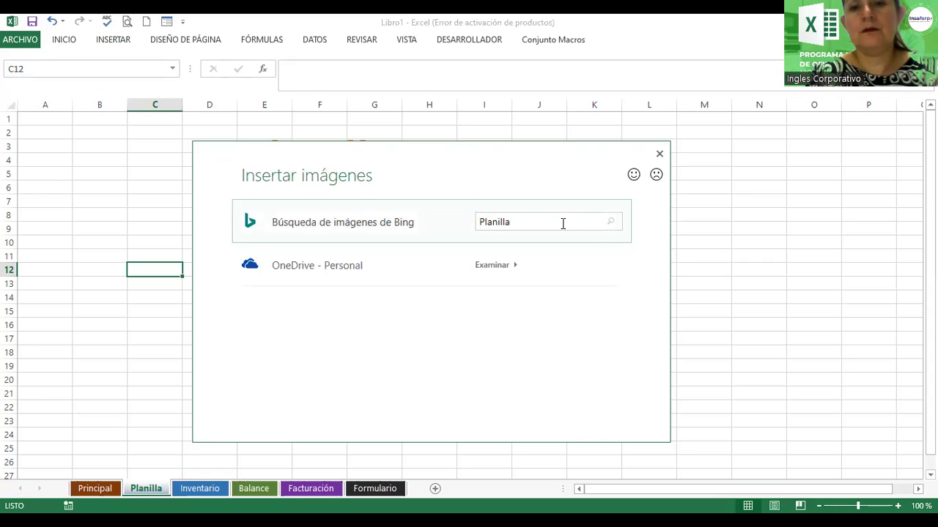
pyautogui.press('Return')
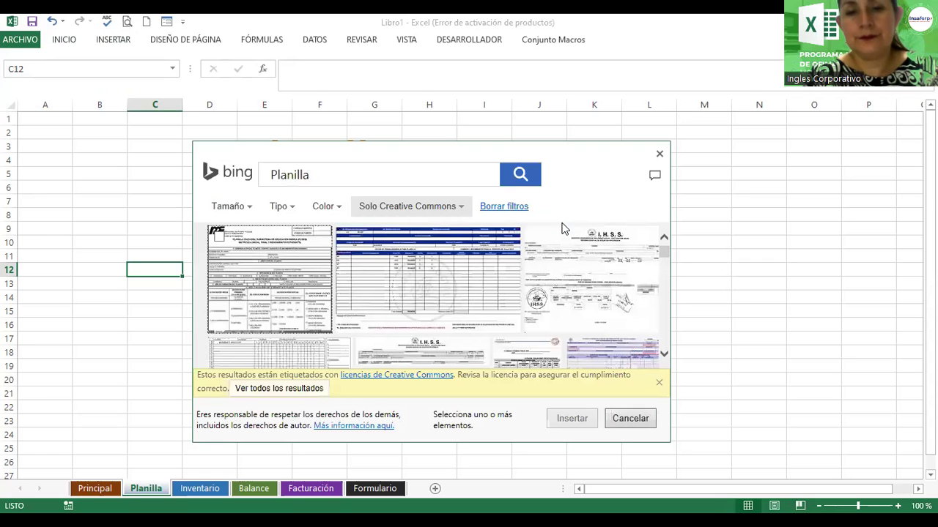
pyautogui.click(429, 295)
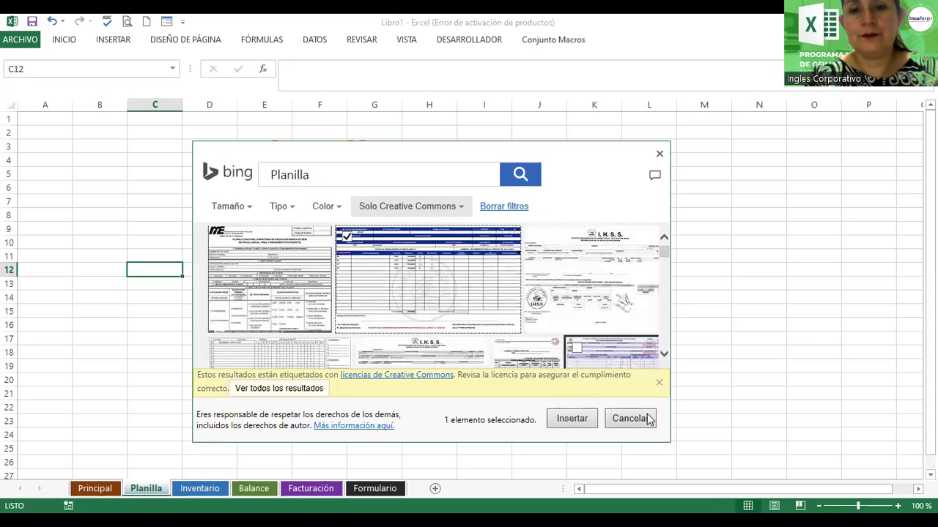
pyautogui.click(582, 420)
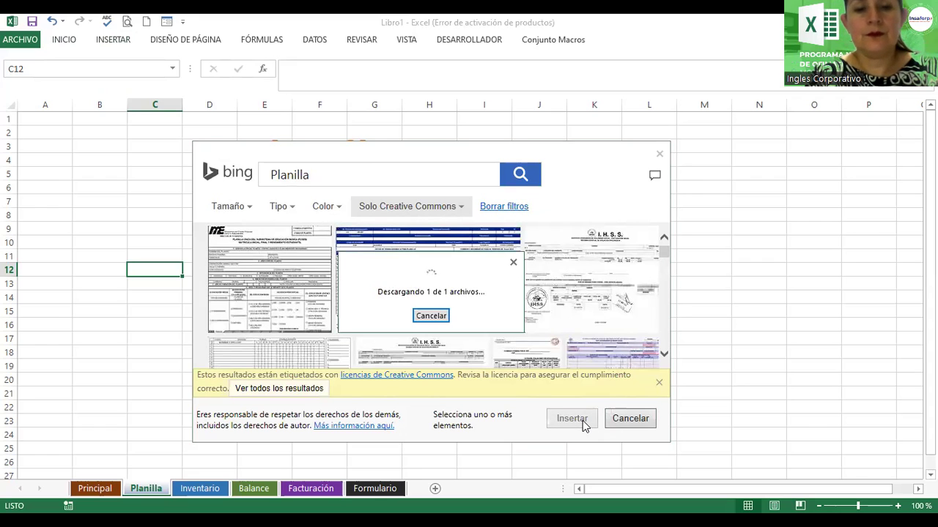
# - Shrink the payroll form image and place it just below the title near row 8
pyautogui.moveTo(432, 349)
pyautogui.mouseDown()
pyautogui.moveTo(399, 254)
pyautogui.moveTo(408, 279)
pyautogui.mouseUp()
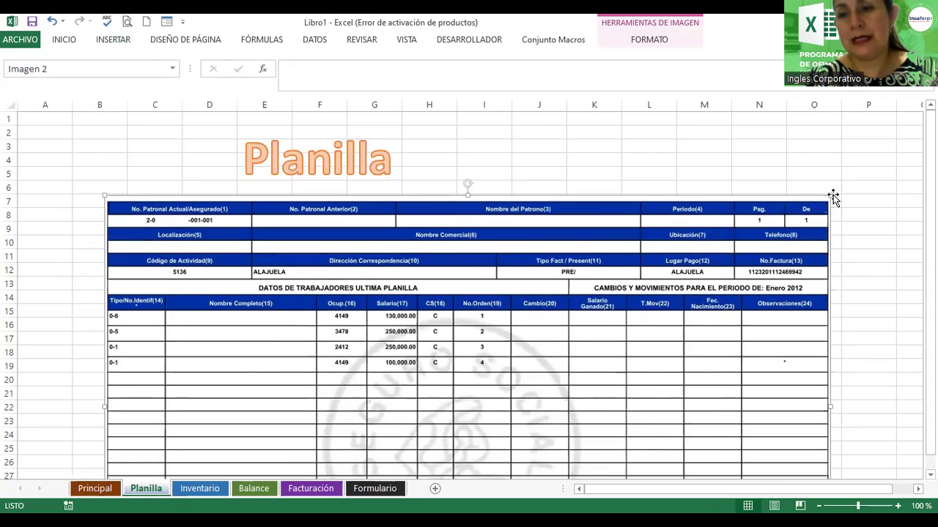
pyautogui.moveTo(833, 197)
pyautogui.mouseDown()
pyautogui.moveTo(575, 313)
pyautogui.moveTo(624, 315)
pyautogui.mouseUp()
pyautogui.moveTo(474, 411); pyautogui.dragTo(468, 286)
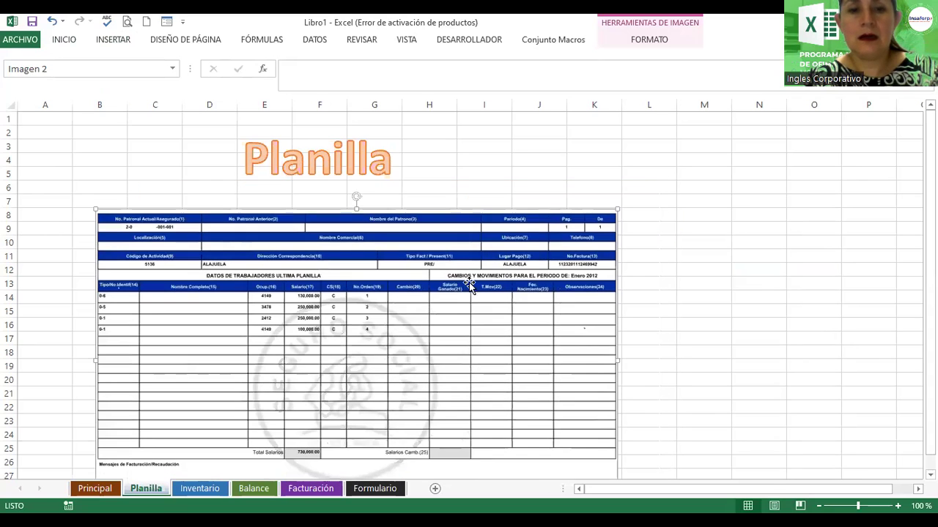
pyautogui.click(381, 175)
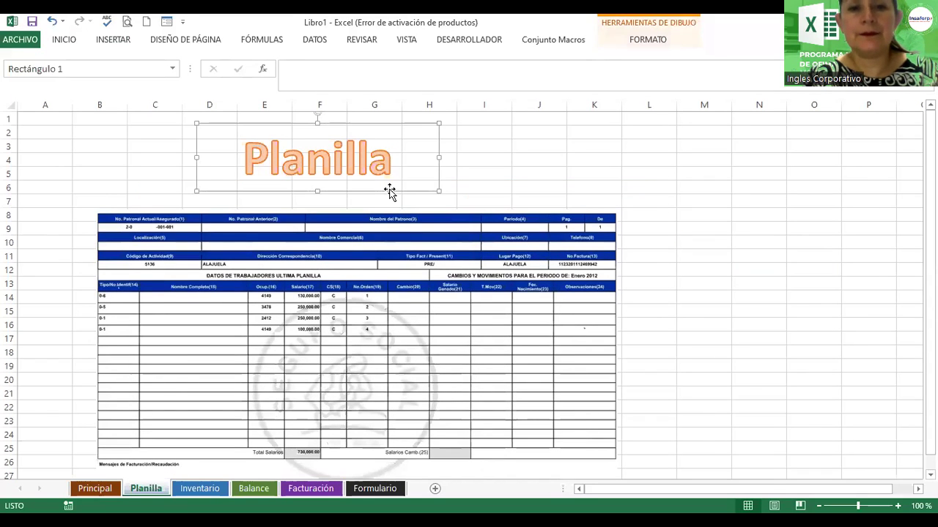
# - Paste the title onto the Inventario sheet, move it to the top, and retype it 'Inventario'
pyautogui.click(192, 490)
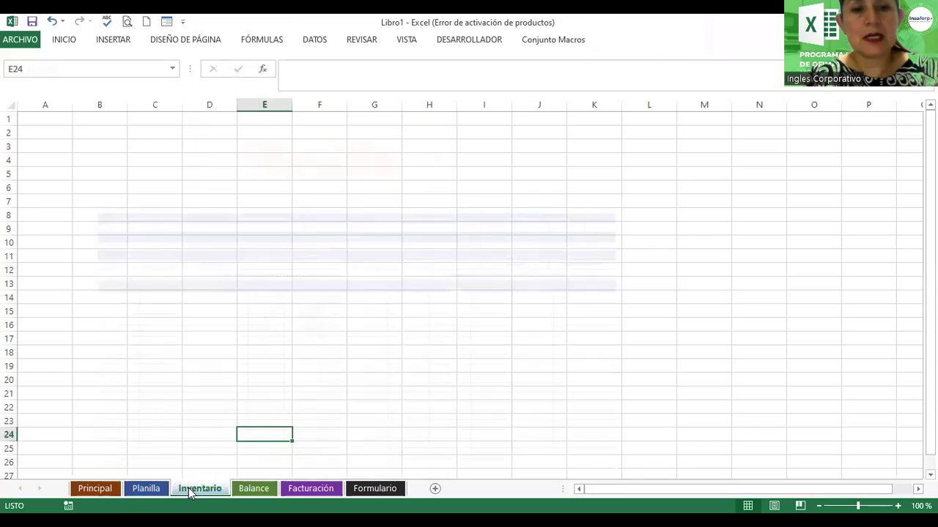
pyautogui.hotkey('ctrl', 'v')
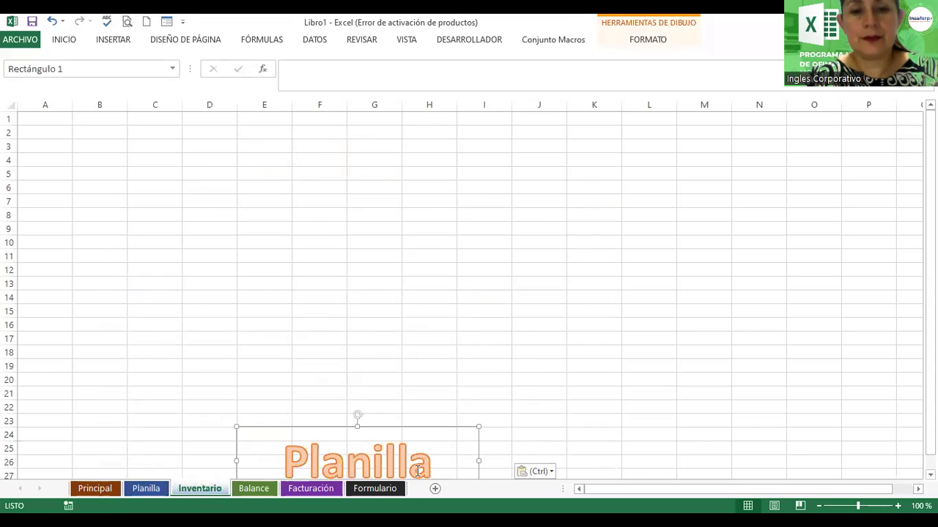
pyautogui.moveTo(427, 427)
pyautogui.mouseDown()
pyautogui.moveTo(418, 120)
pyautogui.moveTo(429, 134)
pyautogui.mouseUp()
pyautogui.doubleClick(408, 170)
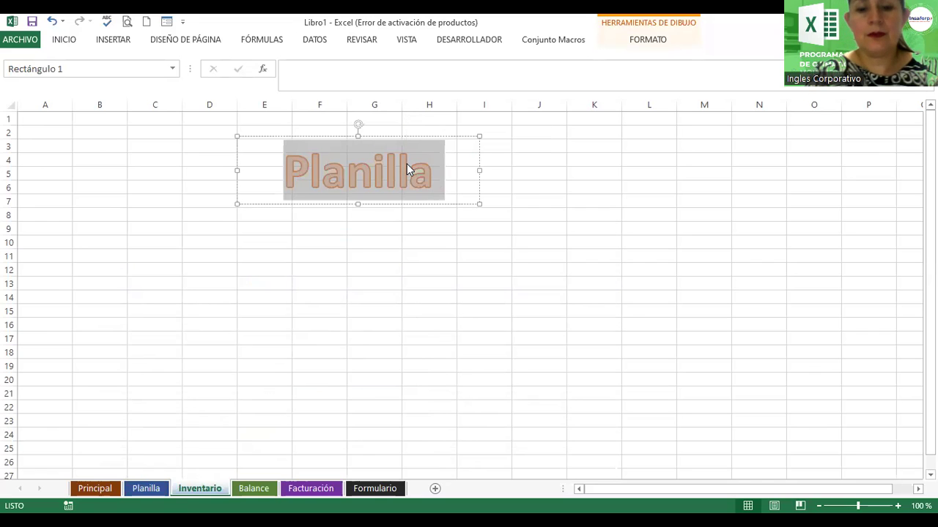
pyautogui.write('Inventario')
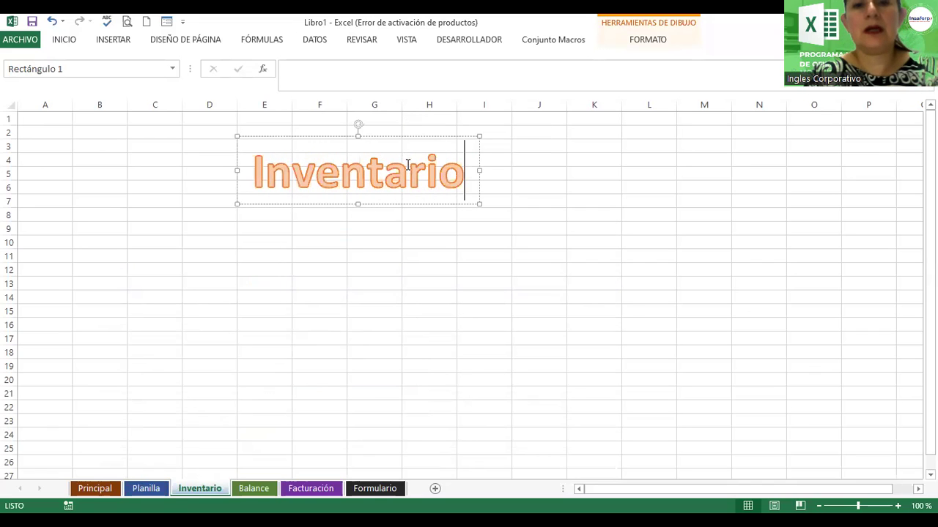
pyautogui.click(295, 261)
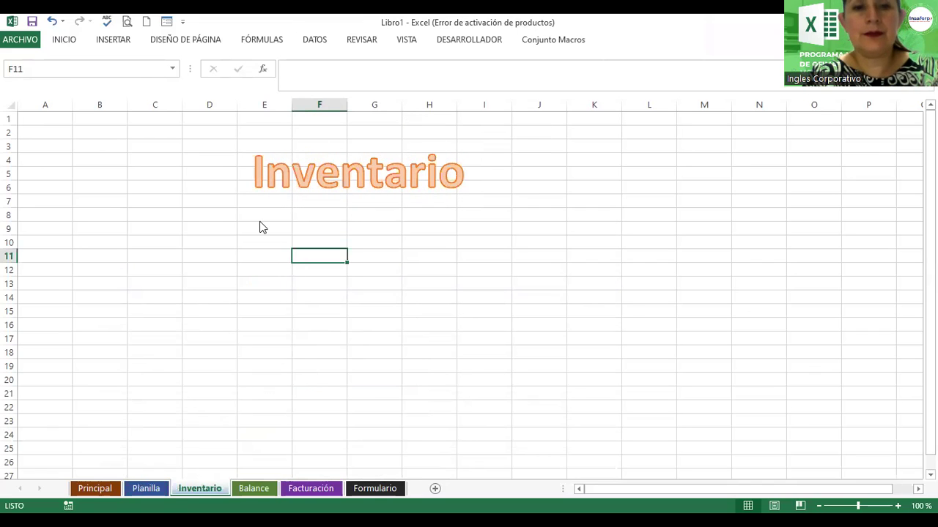
# - Insert the worker-with-boxes picture from an 'inventario' search, shrunk and placed under the title
pyautogui.click(127, 45)
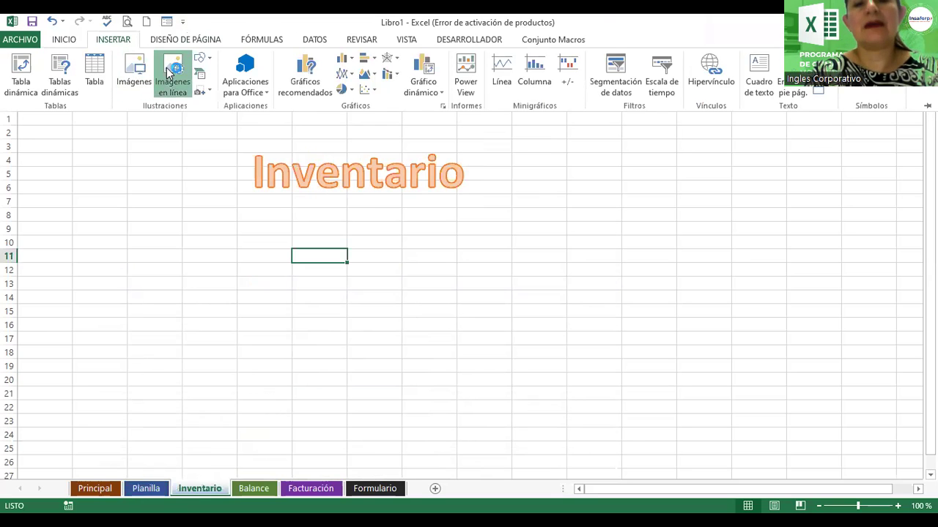
pyautogui.click(167, 71)
pyautogui.click(540, 224)
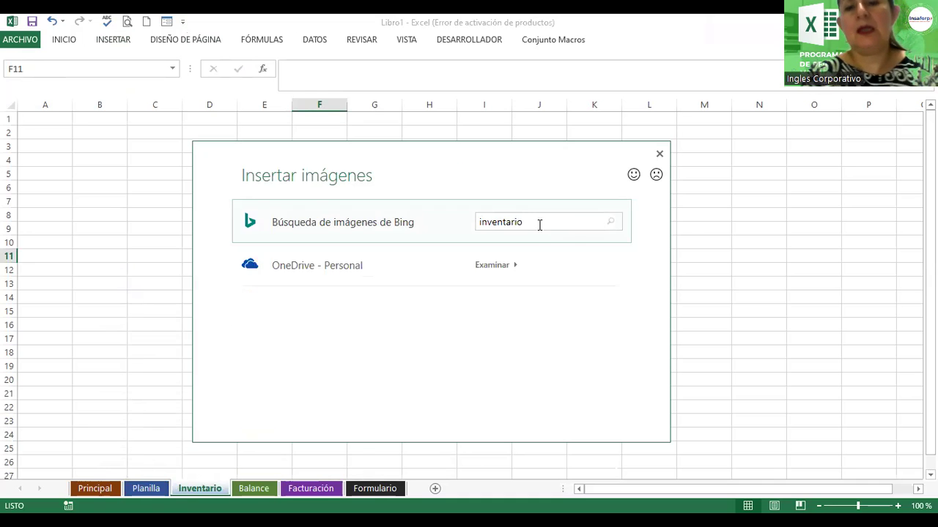
pyautogui.press('Return')
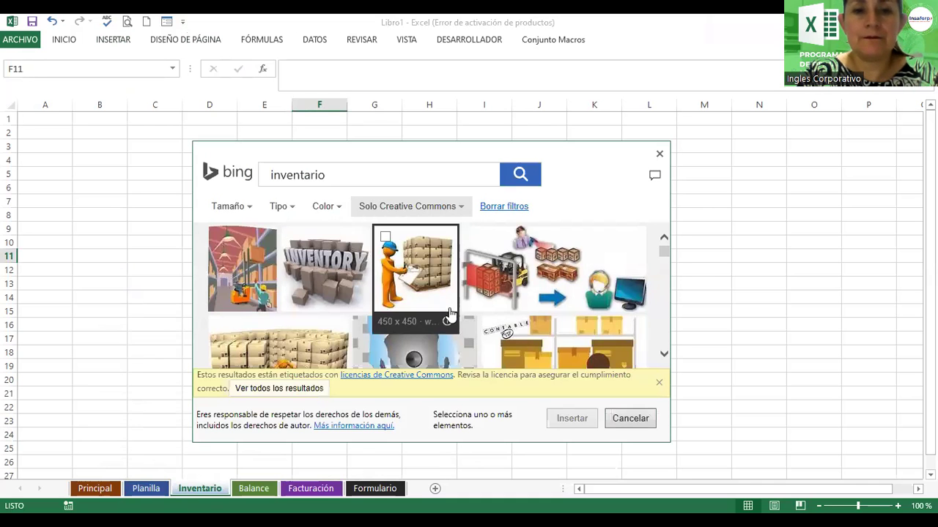
pyautogui.click(431, 272)
pyautogui.click(571, 419)
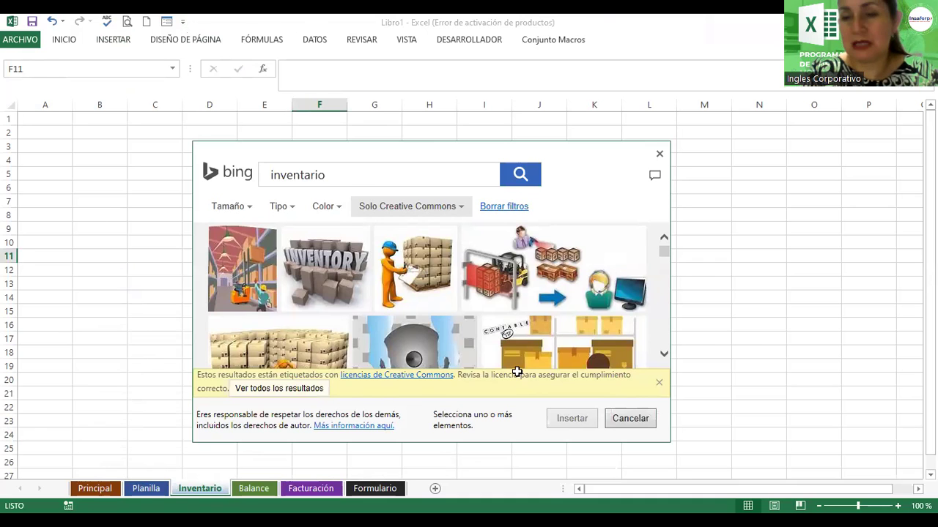
pyautogui.moveTo(517, 373); pyautogui.dragTo(411, 341)
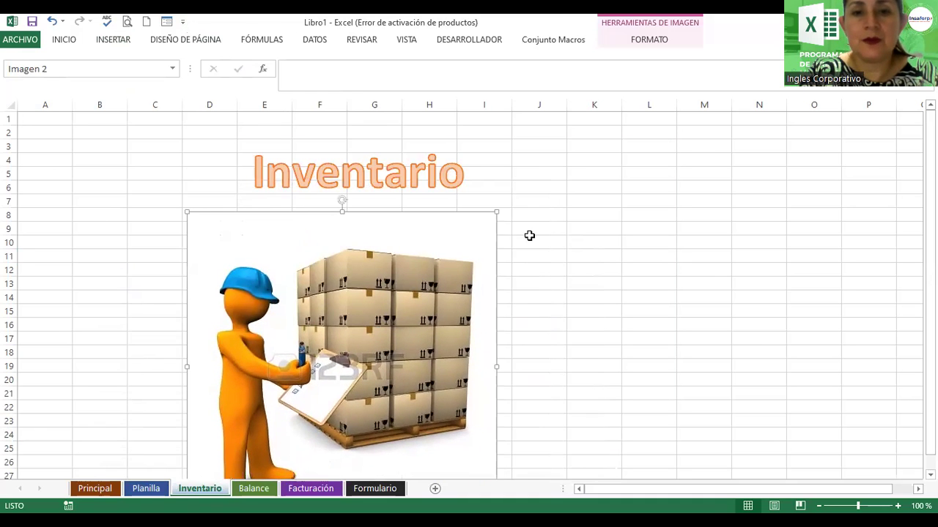
pyautogui.moveTo(497, 211)
pyautogui.mouseDown()
pyautogui.moveTo(404, 286)
pyautogui.moveTo(551, 271)
pyautogui.mouseUp()
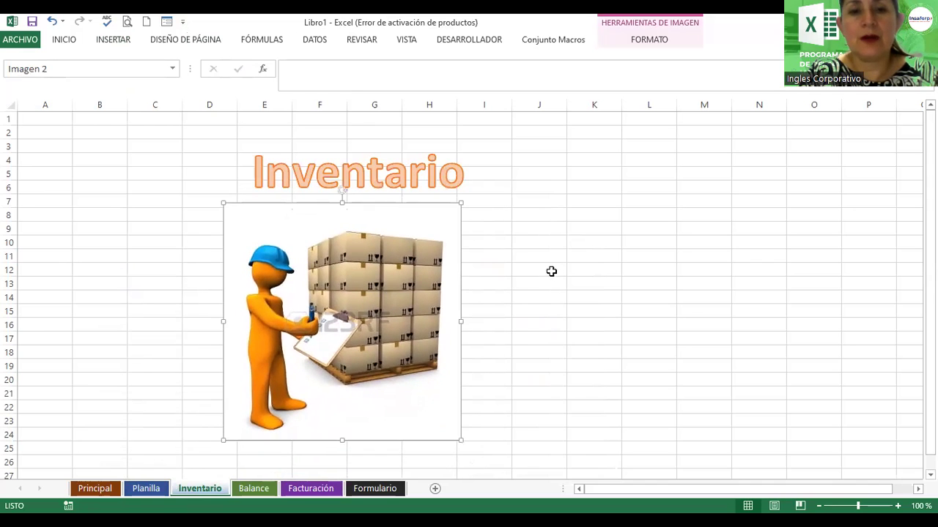
pyautogui.click(551, 271)
# - Copy the Inventario title and paste it onto the Balance sheet
pyautogui.click(465, 194)
pyautogui.click(465, 204)
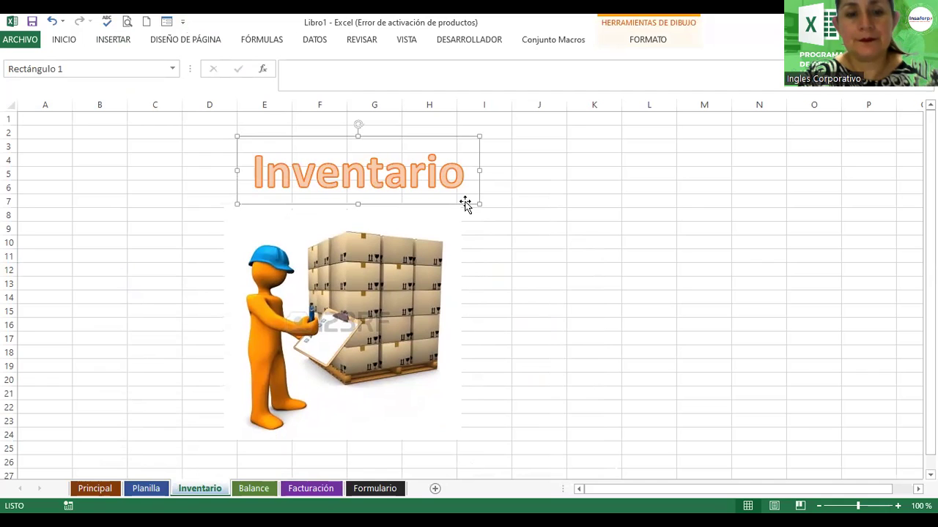
pyautogui.click(257, 490)
pyautogui.hotkey('ctrl', 'v')
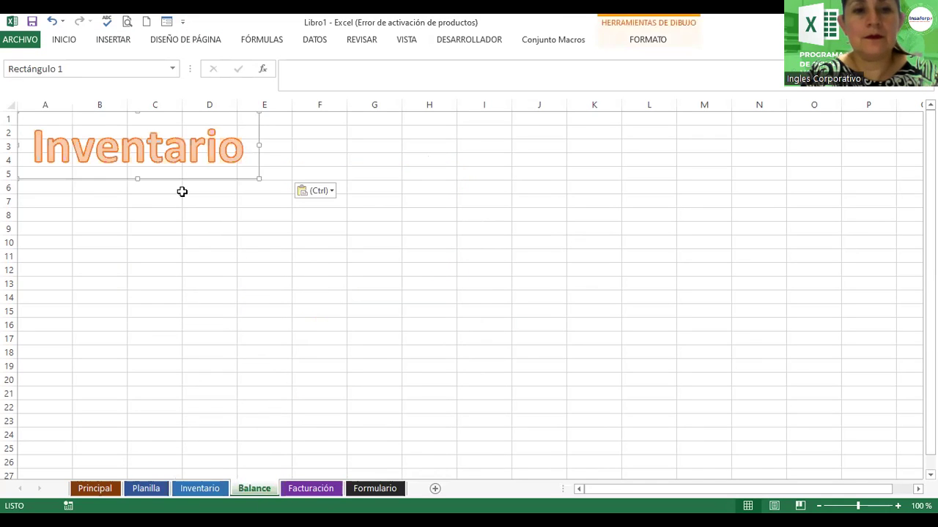
# - Retype the pasted title as 'Balance' and open the Imágenes en línea search
pyautogui.doubleClick(195, 148)
pyautogui.write('Balance')
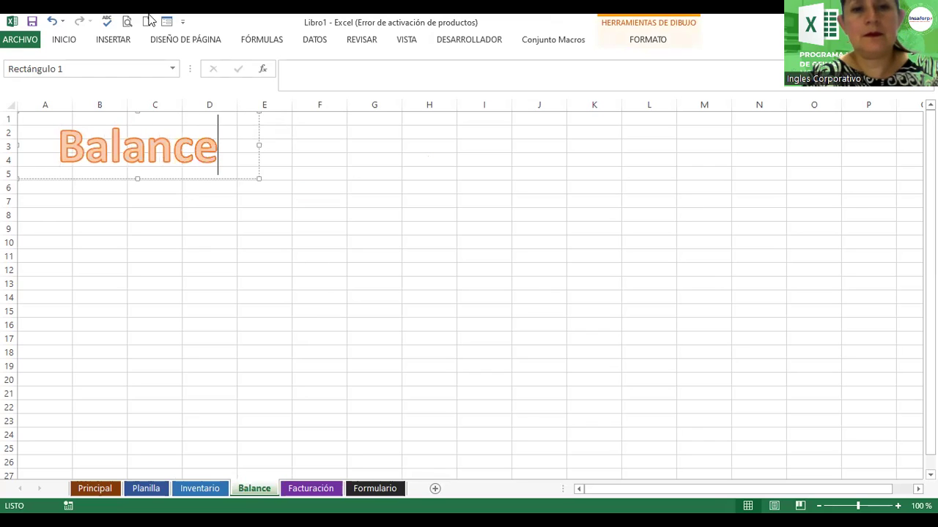
pyautogui.click(366, 226)
pyautogui.click(112, 39)
pyautogui.click(165, 69)
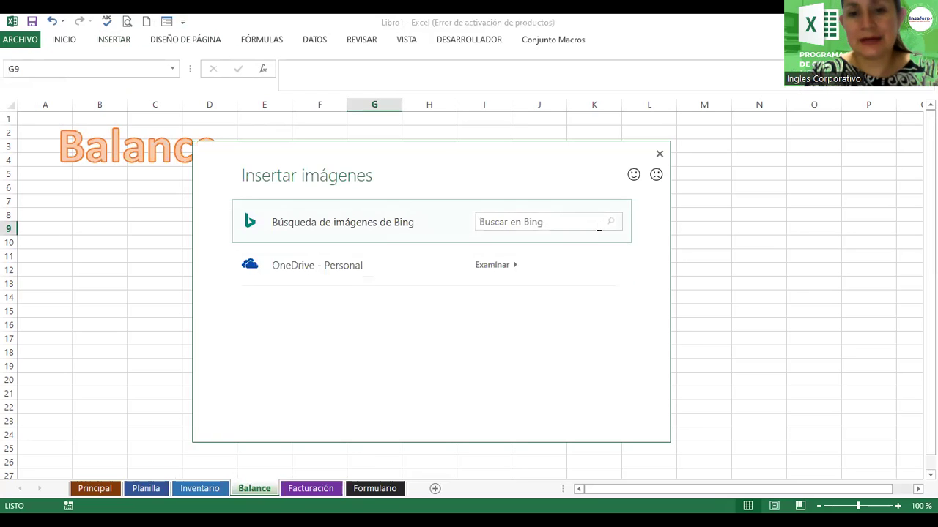
# - Insert a golden scale picture from a 'Balance' search, shrink it beside the title, and copy the title
pyautogui.click(570, 221)
pyautogui.write('Balance')
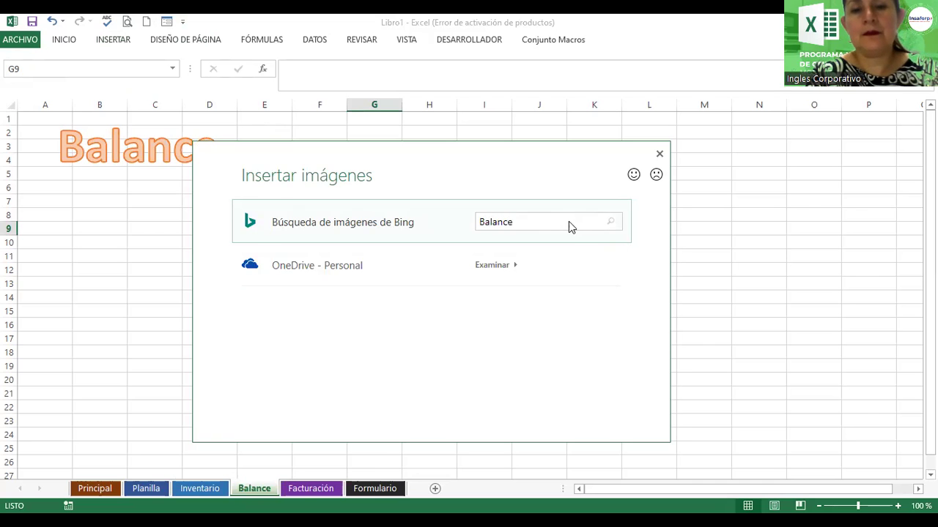
pyautogui.press('Return')
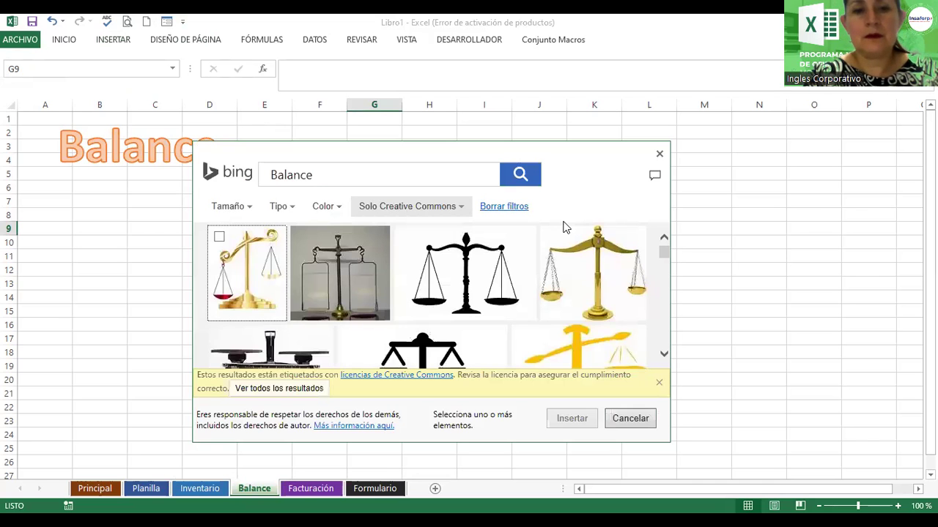
pyautogui.click(615, 277)
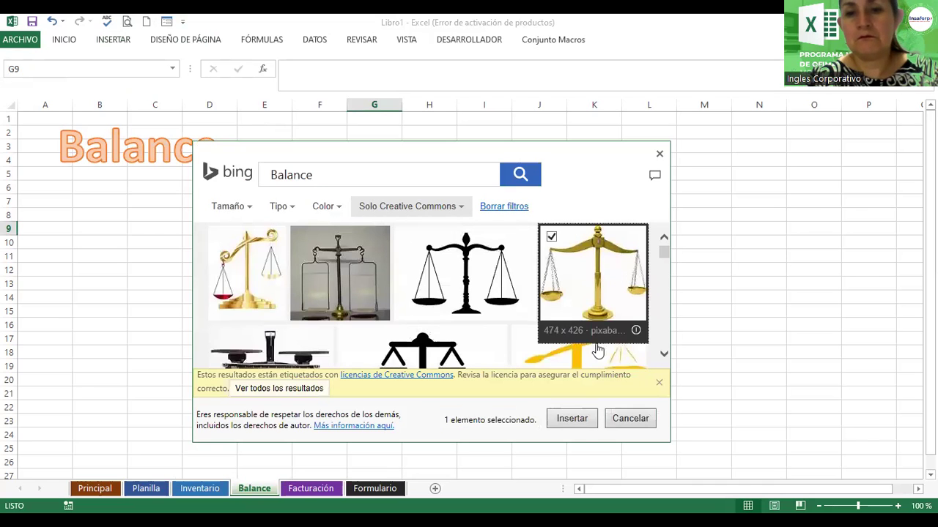
pyautogui.click(578, 421)
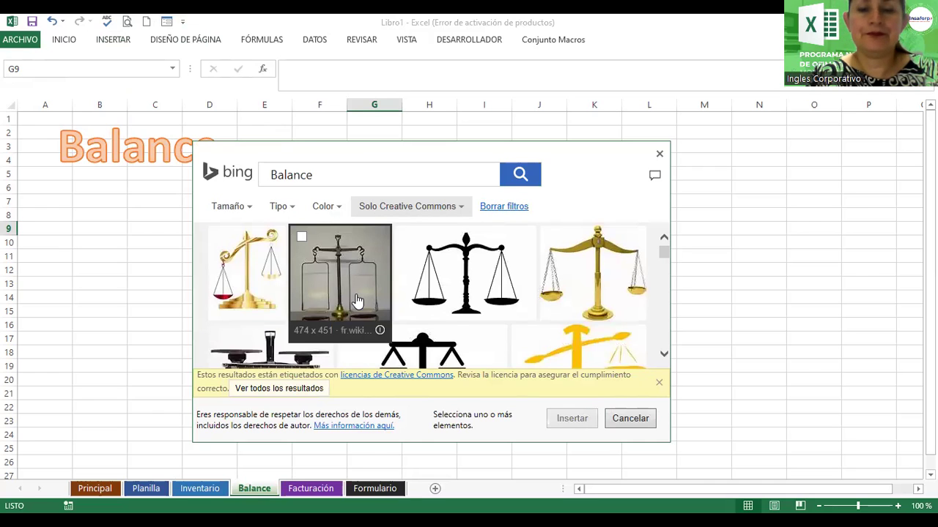
pyautogui.moveTo(346, 221); pyautogui.dragTo(517, 337)
pyautogui.moveTo(597, 419)
pyautogui.mouseDown()
pyautogui.moveTo(476, 373)
pyautogui.moveTo(318, 191)
pyautogui.mouseUp()
pyautogui.click(138, 155)
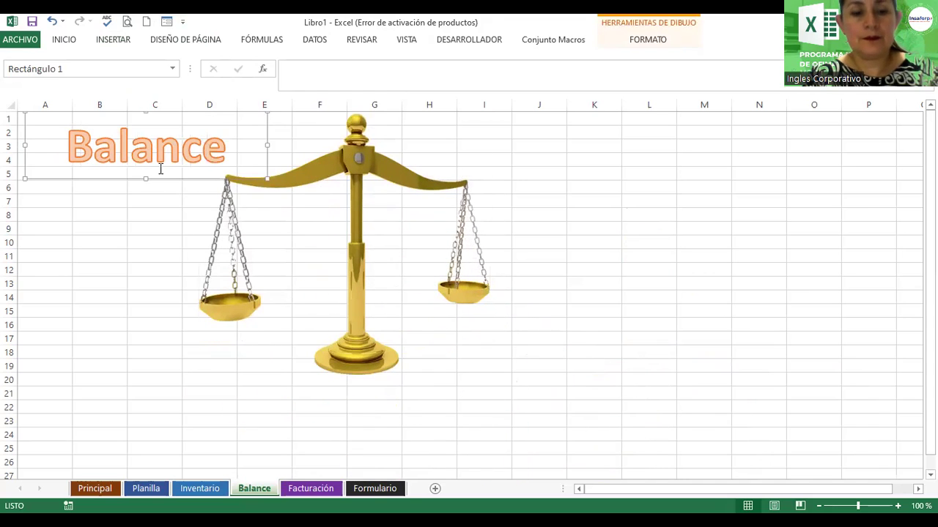
pyautogui.click(310, 489)
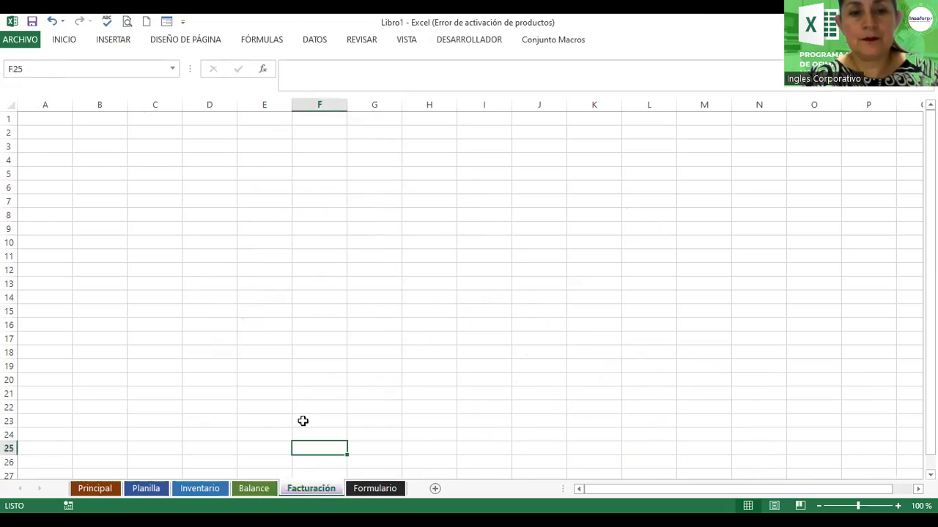
# - Paste the orange title onto Facturación, move it to about E3–H6, and reword it 'Factura'
pyautogui.hotkey('ctrl', 'v')
pyautogui.moveTo(373, 439)
pyautogui.mouseDown()
pyautogui.moveTo(333, 337)
pyautogui.moveTo(317, 121)
pyautogui.mouseUp()
pyautogui.doubleClick(331, 168)
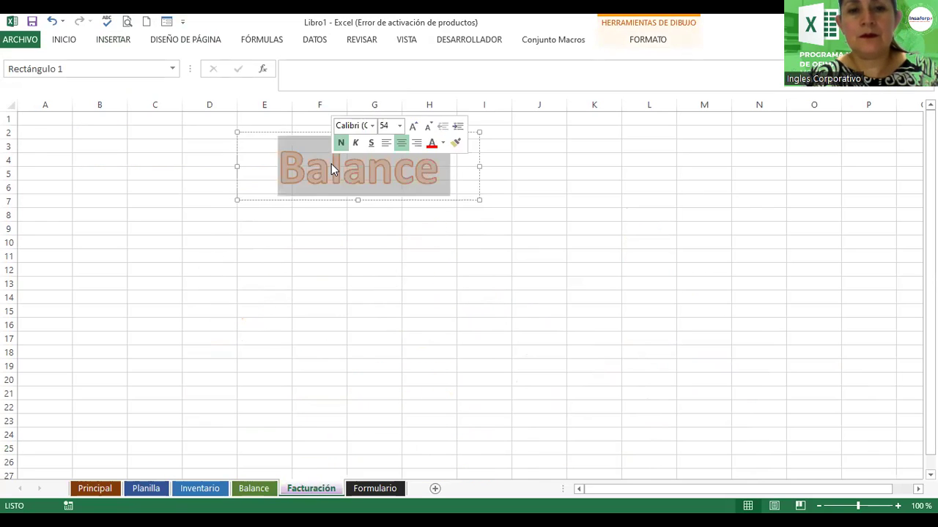
pyautogui.write('Fac')
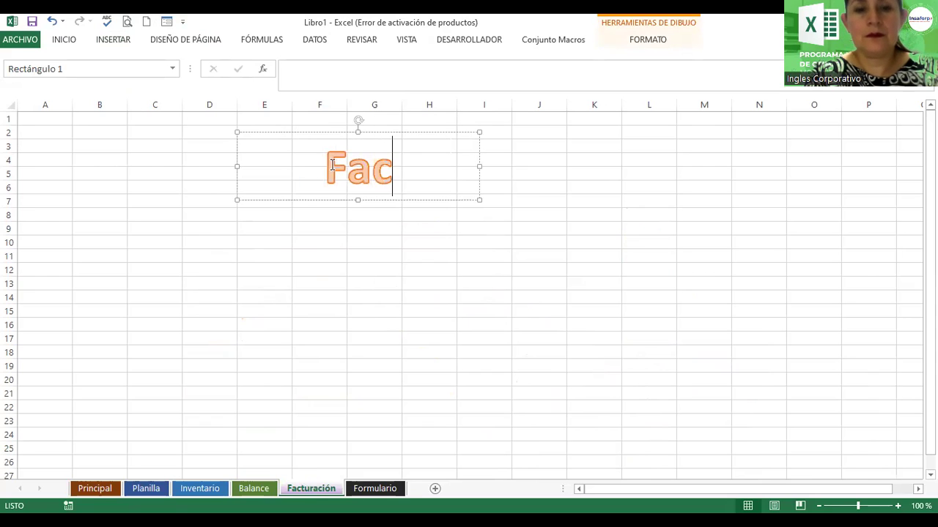
pyautogui.write('tura')
pyautogui.click(251, 237)
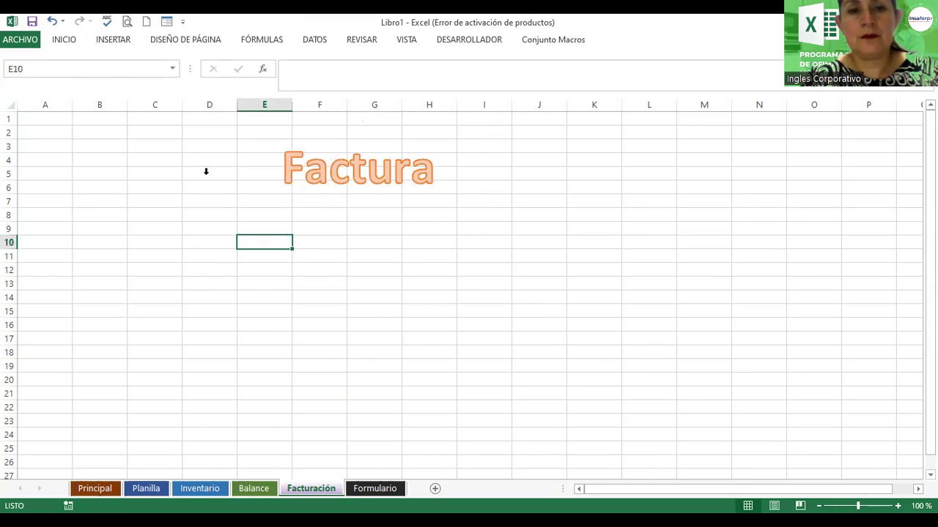
# - Search online pictures for 'Factura' and try the dark invoice image, dismissing the failed-import message
pyautogui.click(91, 50)
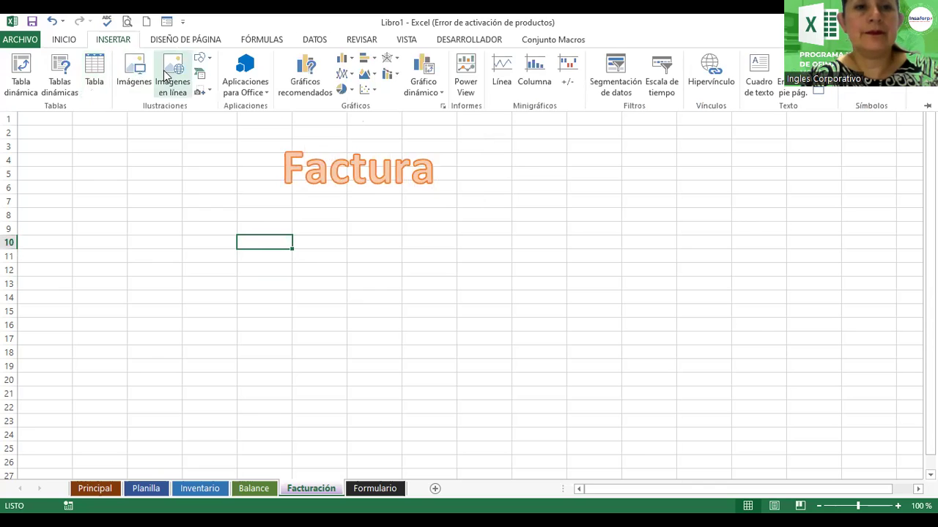
pyautogui.click(165, 69)
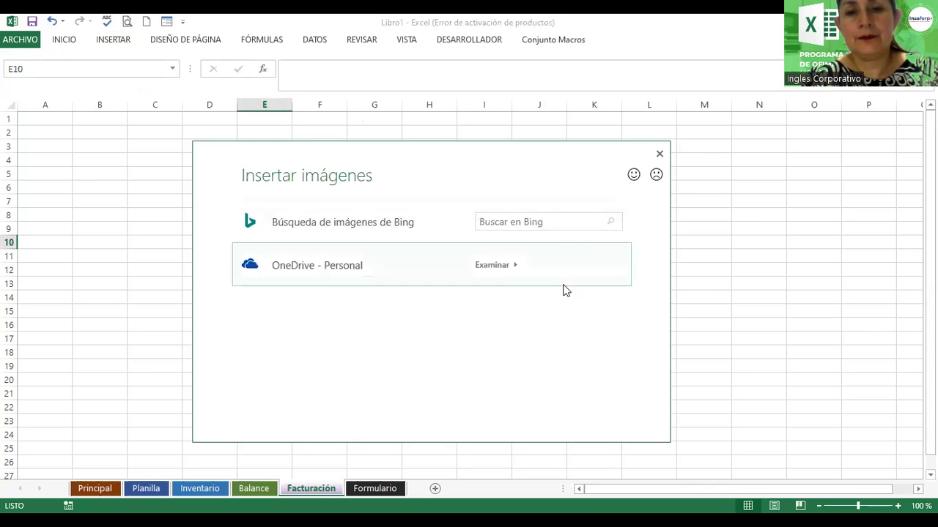
pyautogui.click(566, 223)
pyautogui.write('Factura')
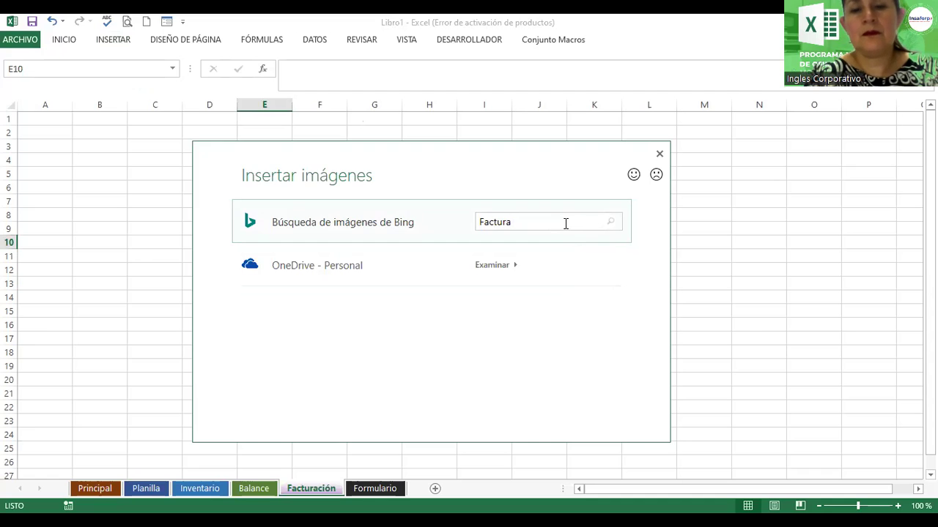
pyautogui.press('Return')
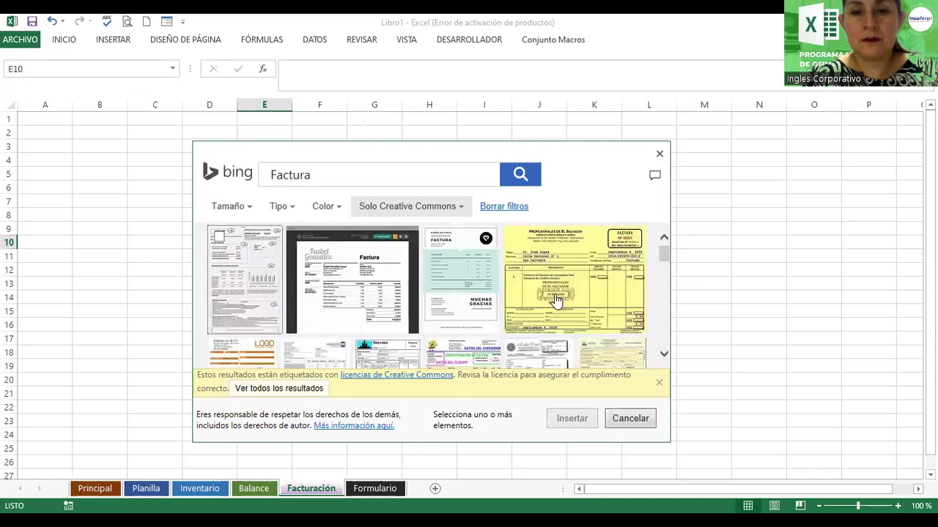
pyautogui.click(392, 279)
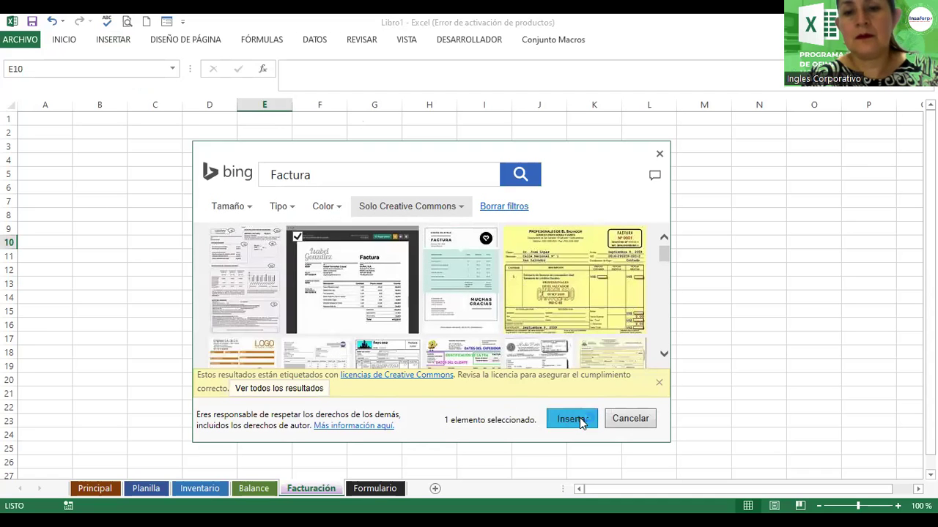
pyautogui.click(577, 420)
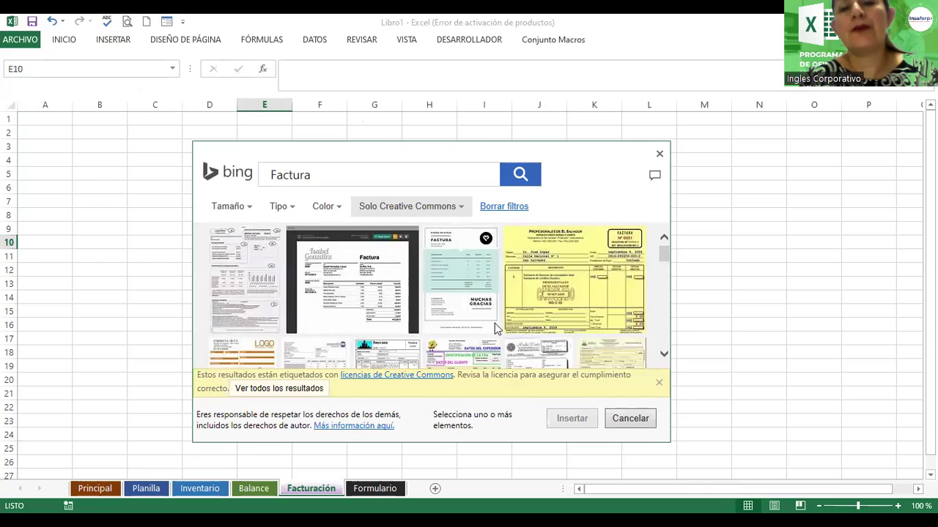
pyautogui.click(468, 309)
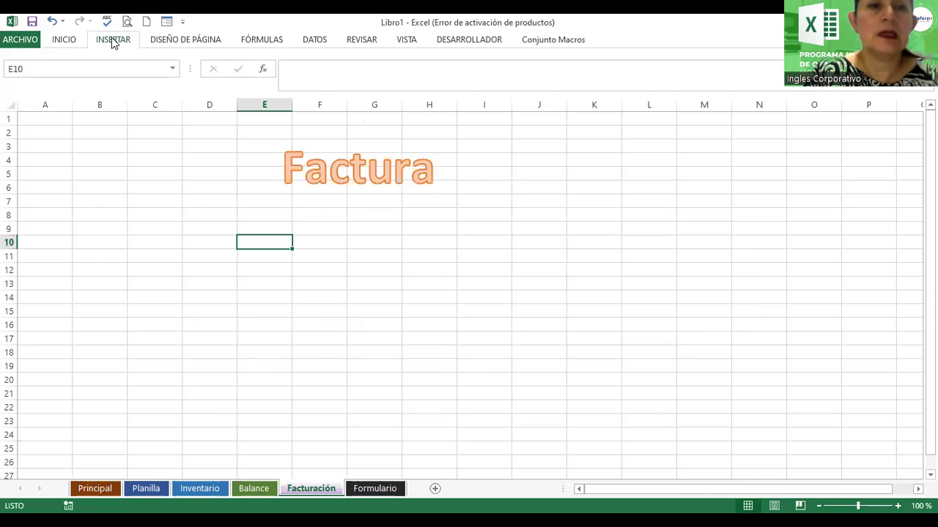
# - Rerun the 'Factura' online picture search and insert the mint-green invoice image
pyautogui.click(113, 41)
pyautogui.click(178, 68)
pyautogui.write('Factura')
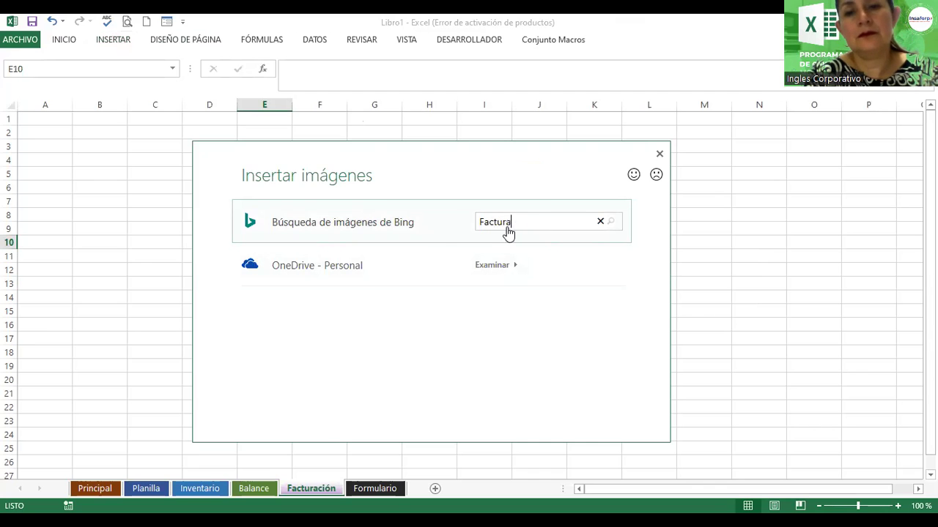
pyautogui.press('Return')
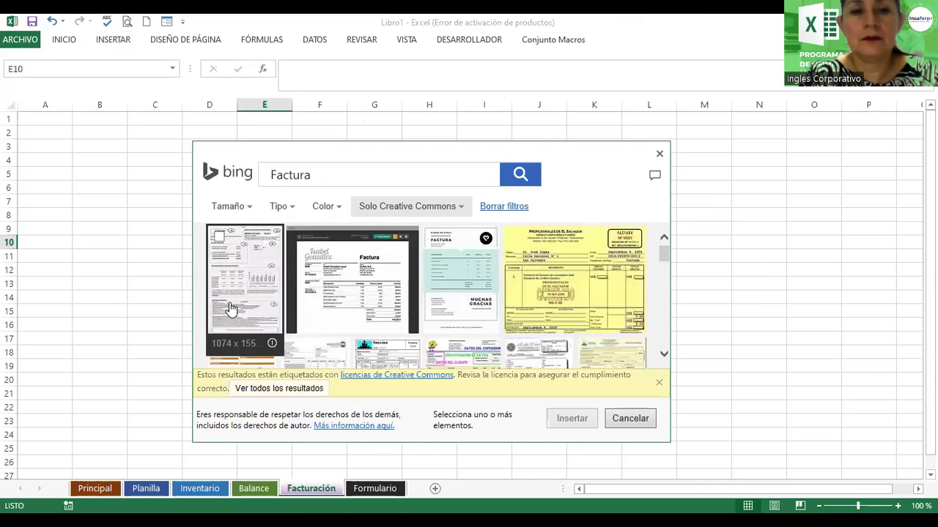
pyautogui.click(472, 285)
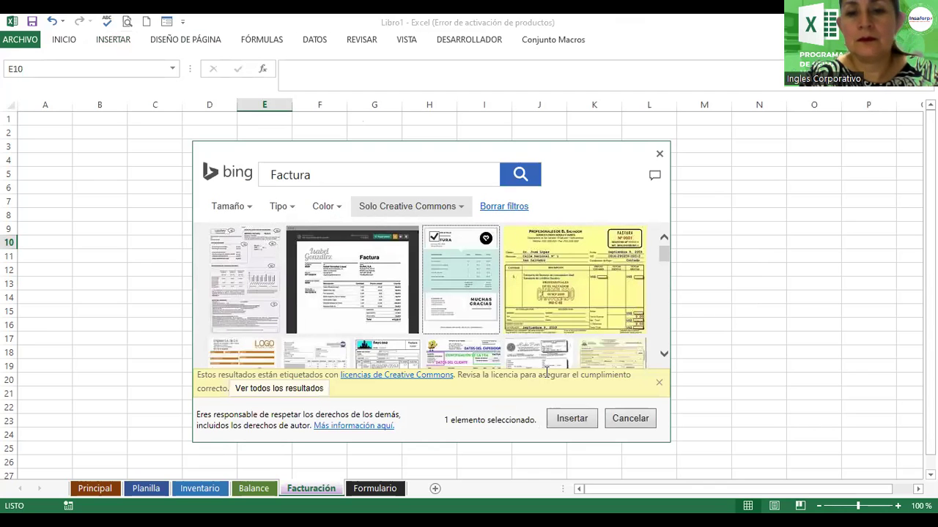
pyautogui.click(554, 419)
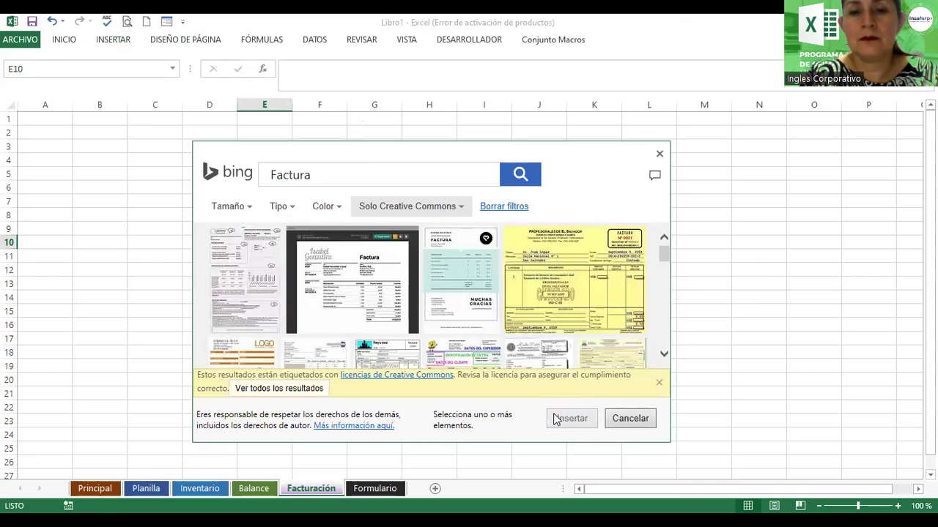
# - Shrink the invoice picture and center it under the Factura title, spanning about E7–H24
pyautogui.moveTo(513, 329)
pyautogui.mouseDown()
pyautogui.moveTo(440, 183)
pyautogui.moveTo(442, 213)
pyautogui.mouseUp()
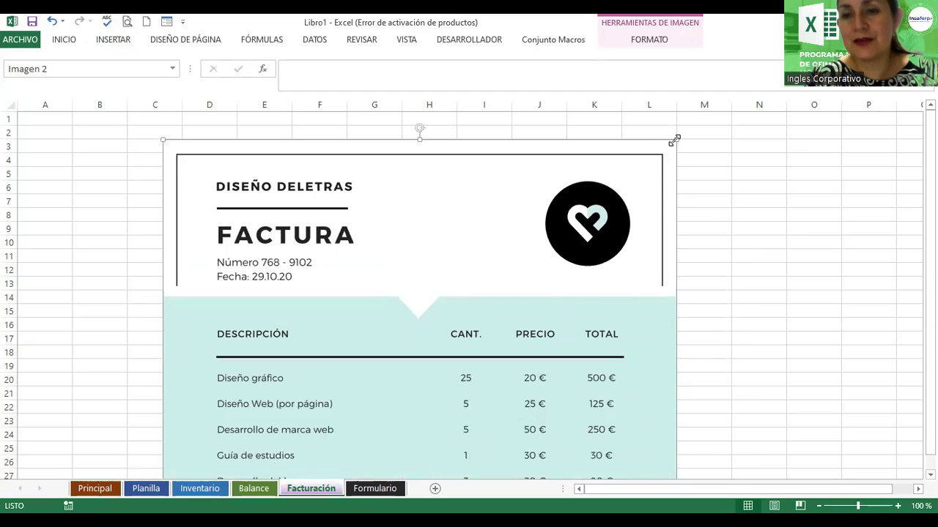
pyautogui.moveTo(674, 140); pyautogui.dragTo(457, 336)
pyautogui.moveTo(420, 385); pyautogui.dragTo(352, 266)
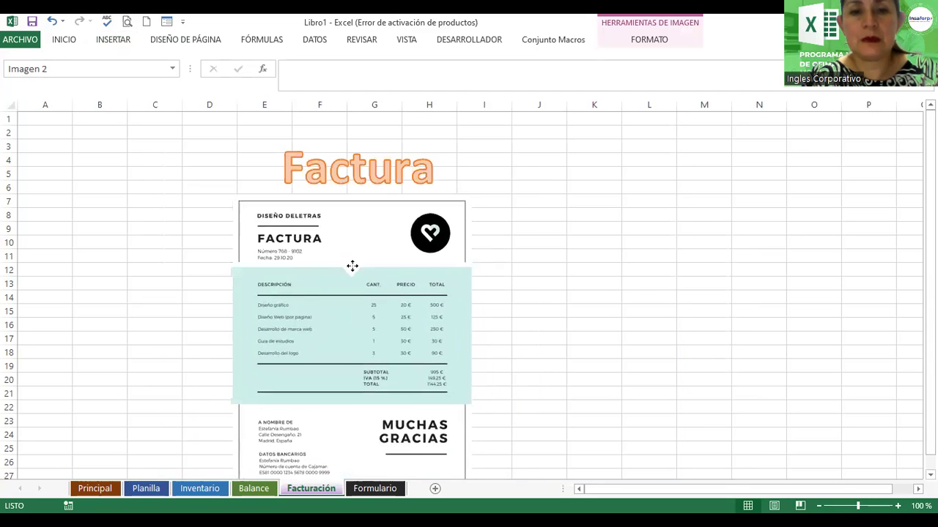
pyautogui.moveTo(465, 204)
pyautogui.mouseDown()
pyautogui.moveTo(418, 293)
pyautogui.moveTo(395, 304)
pyautogui.mouseUp()
pyautogui.moveTo(330, 395); pyautogui.dragTo(370, 296)
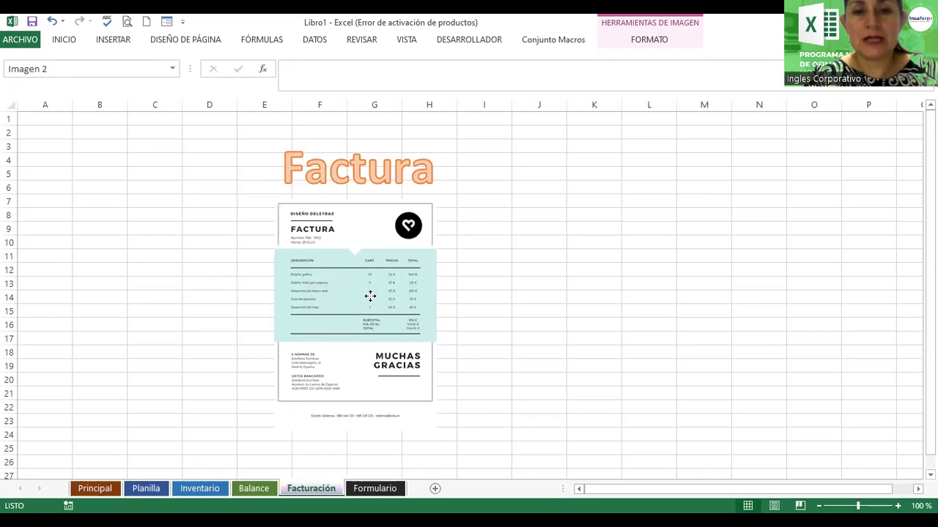
pyautogui.click(613, 312)
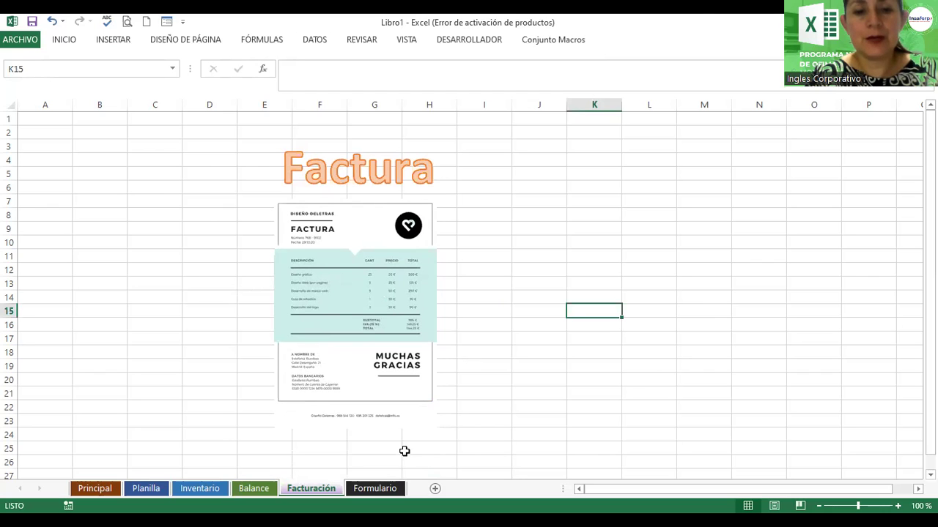
# - Paste the title on the Formulario sheet, retype it as 'Formulario', and move it to about D15–H18
pyautogui.click(366, 488)
pyautogui.hotkey('ctrl', 'v')
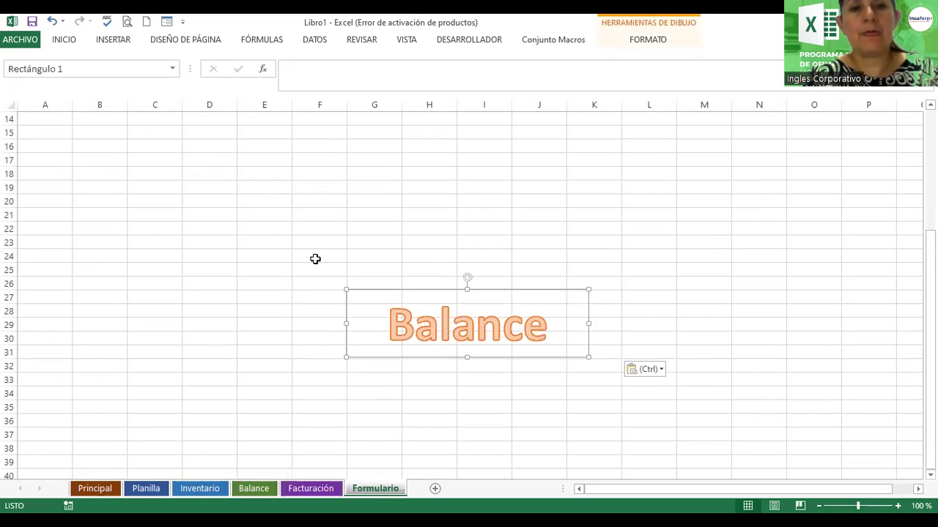
pyautogui.click(433, 329)
pyautogui.tripleClick(433, 330)
pyautogui.write('Formualri')
pyautogui.press('BackSpace')
pyautogui.press('BackSpace')
pyautogui.press('BackSpace')
pyautogui.press('BackSpace')
pyautogui.write('lario')
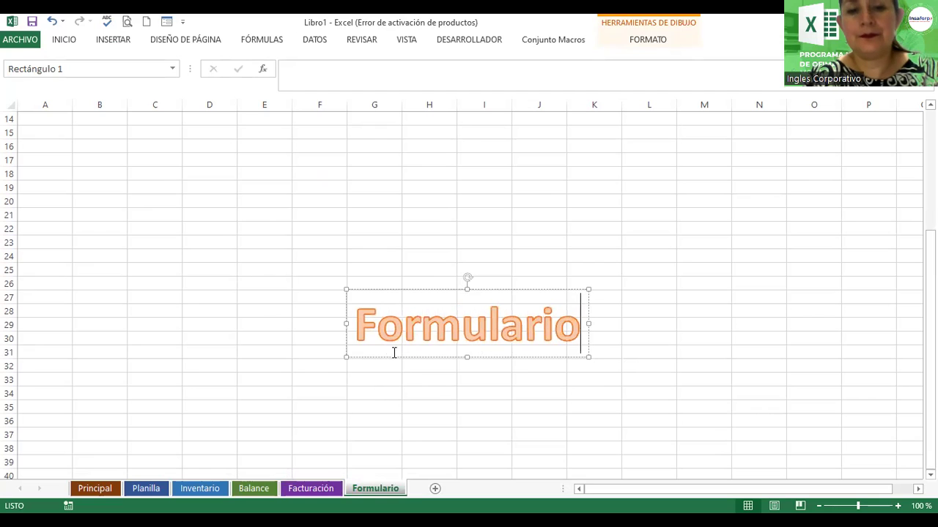
pyautogui.moveTo(393, 359); pyautogui.dragTo(249, 186)
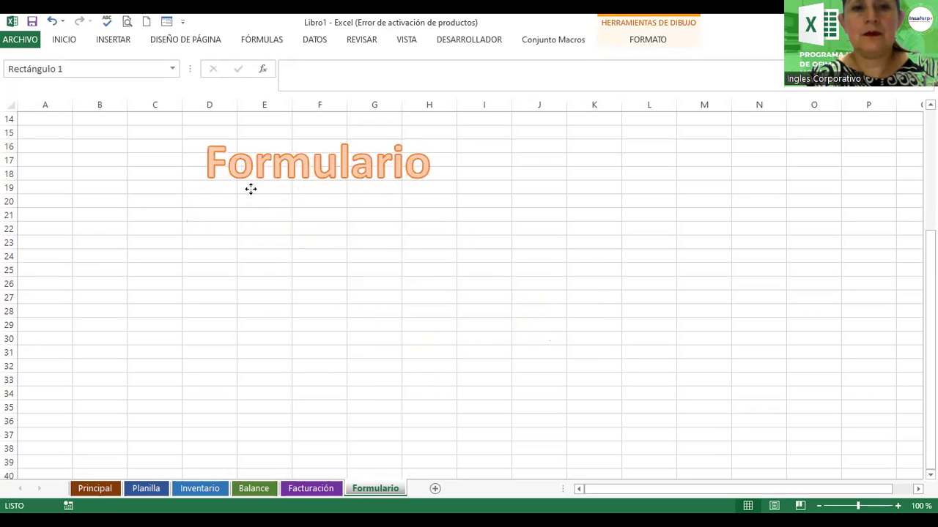
pyautogui.click(248, 212)
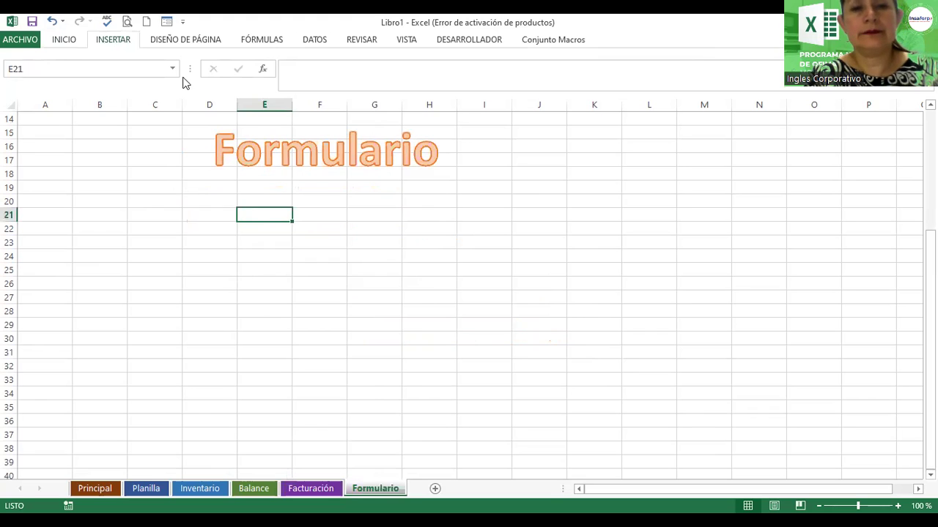
# - Search online pictures for 'Formulario', try inserting a form image, and dismiss the import error
pyautogui.click(562, 220)
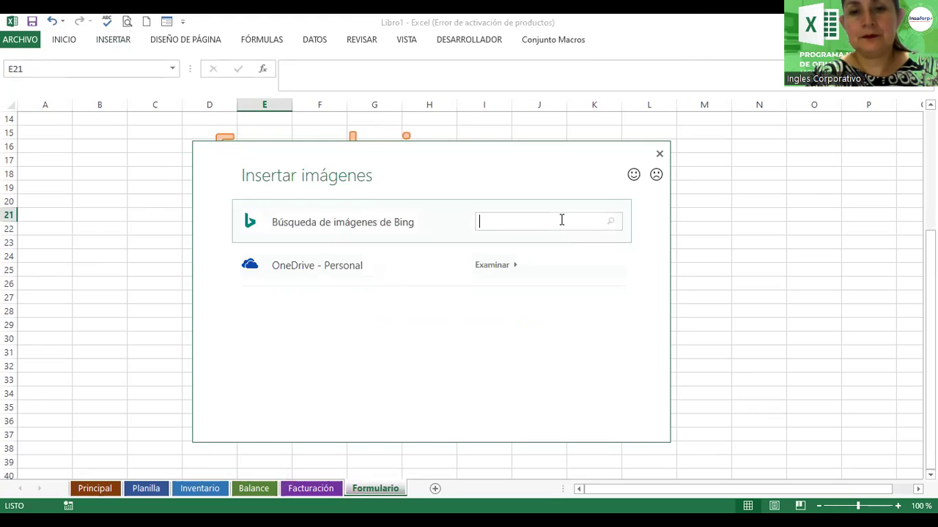
pyautogui.write('Formulario')
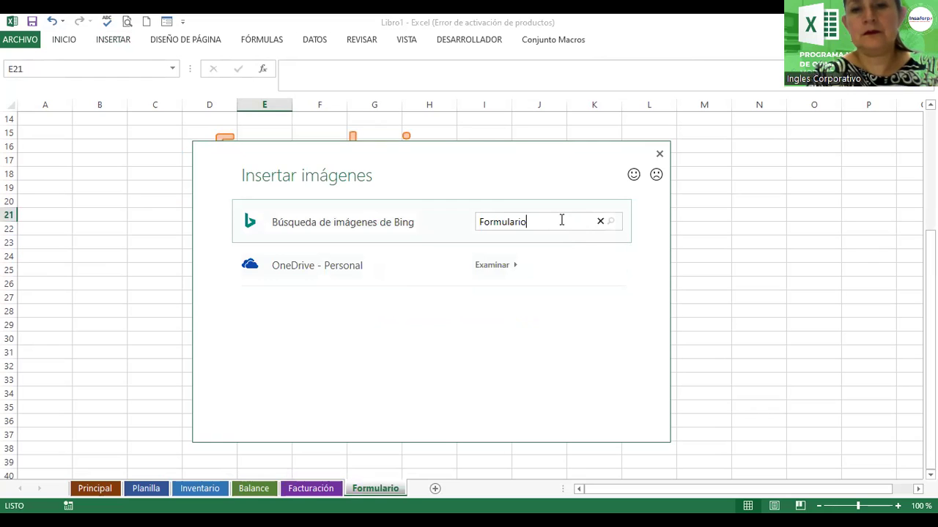
pyautogui.press('Return')
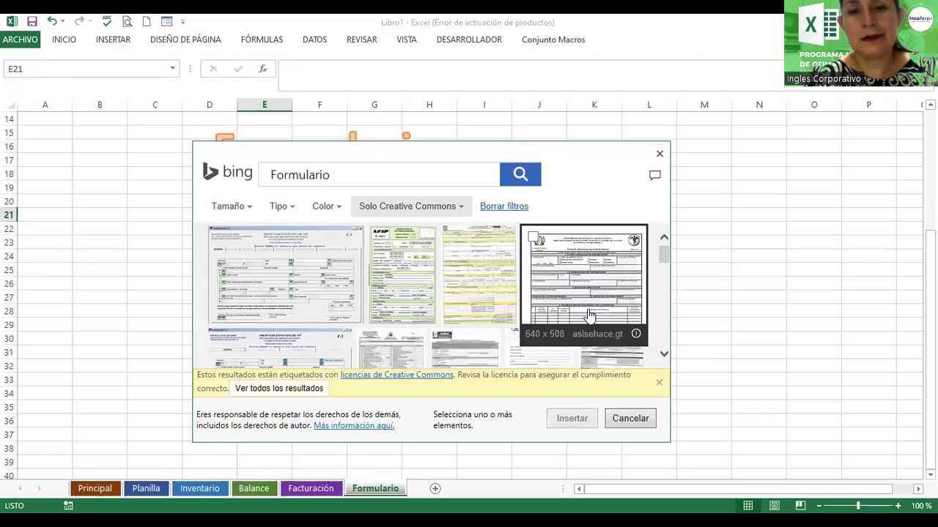
pyautogui.click(664, 355)
pyautogui.click(664, 355)
pyautogui.click(664, 355)
pyautogui.click(663, 355)
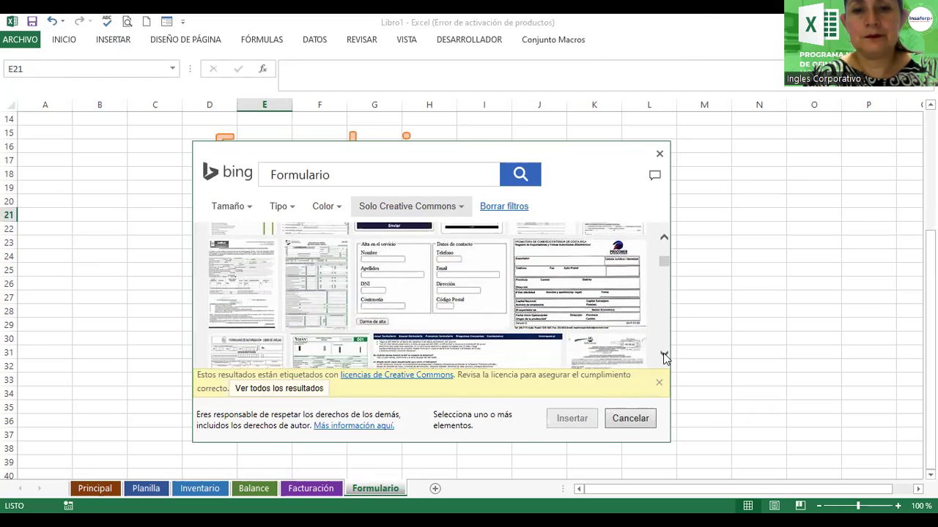
pyautogui.click(373, 271)
pyautogui.click(562, 425)
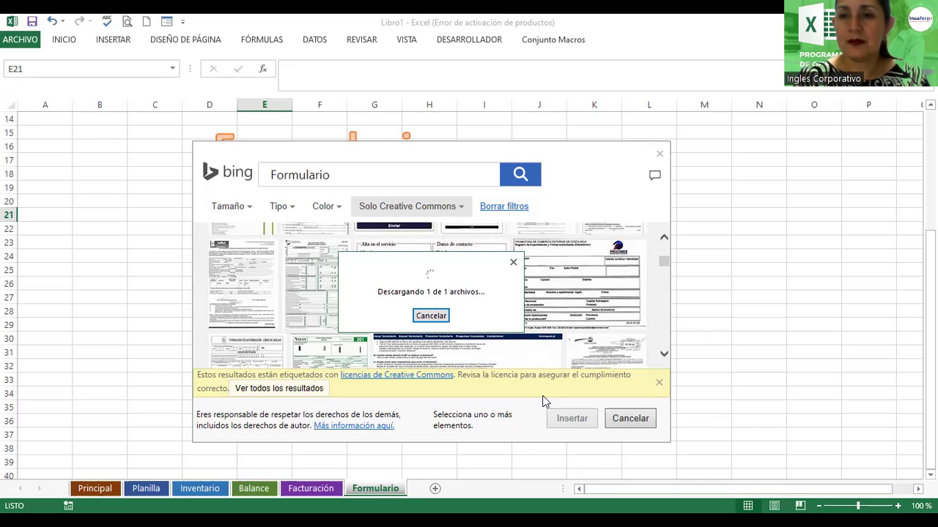
pyautogui.click(481, 298)
# - Reopen the online picture search for Formulario images and browse the results
pyautogui.click(118, 41)
pyautogui.click(173, 77)
pyautogui.click(519, 228)
pyautogui.write('Fiormulario')
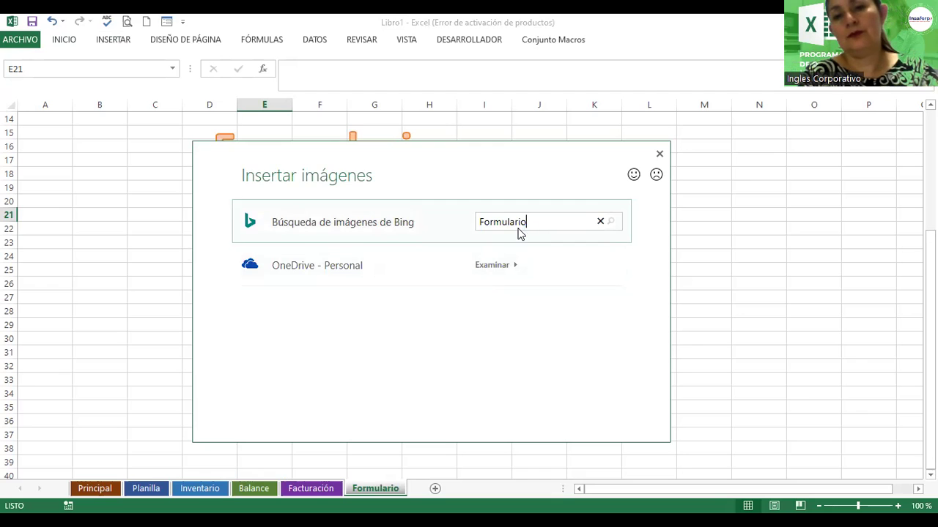
pyautogui.press('Return')
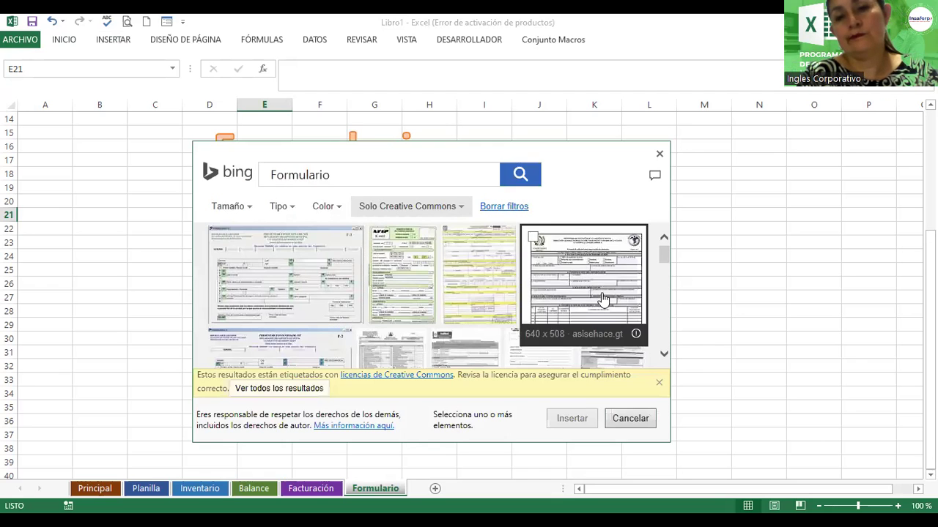
pyautogui.click(663, 355)
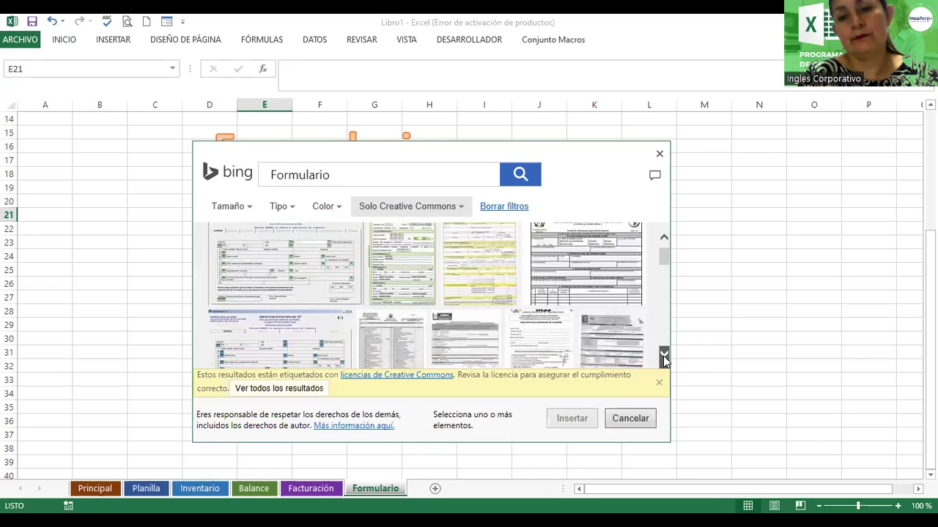
pyautogui.click(663, 355)
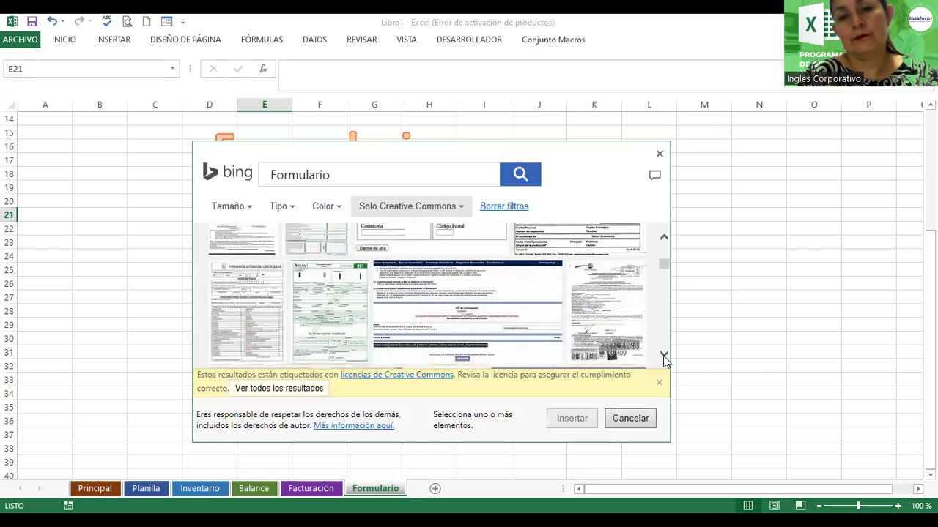
pyautogui.click(663, 355)
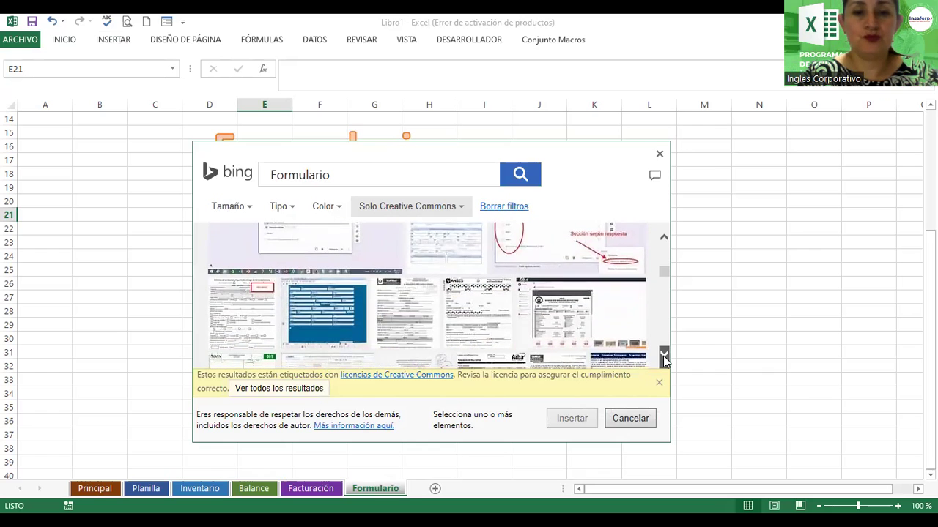
pyautogui.click(662, 356)
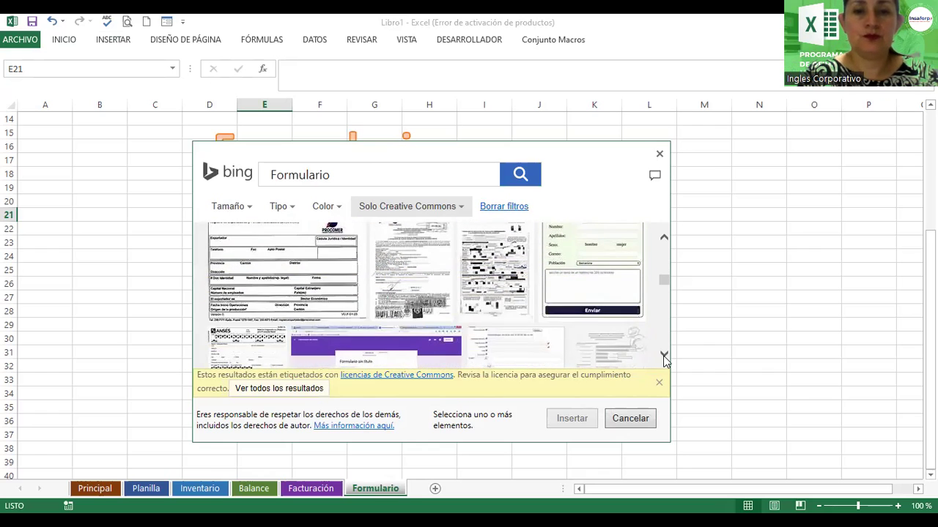
# - Refine the search to 'Formulario excel' and insert the Primer Formulario screenshot, which fails to import
pyautogui.click(423, 172)
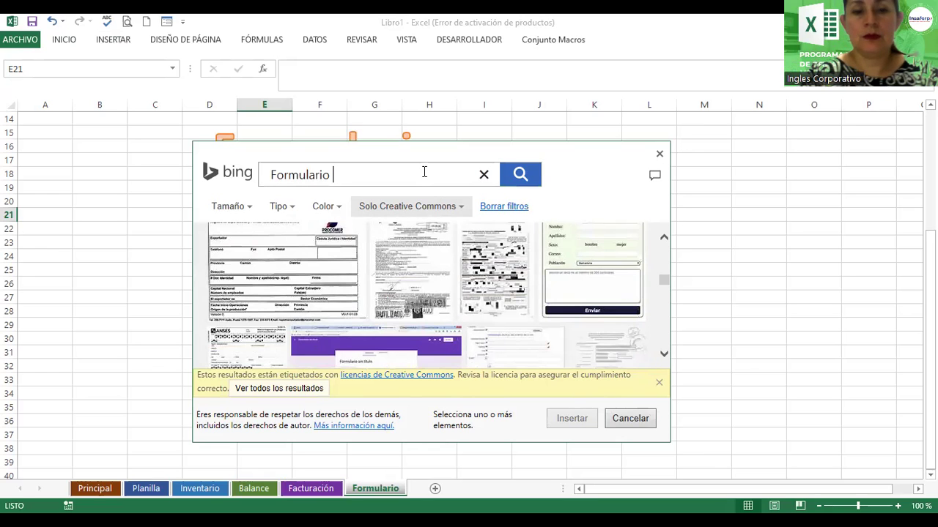
pyautogui.write('excel')
pyautogui.press('Return')
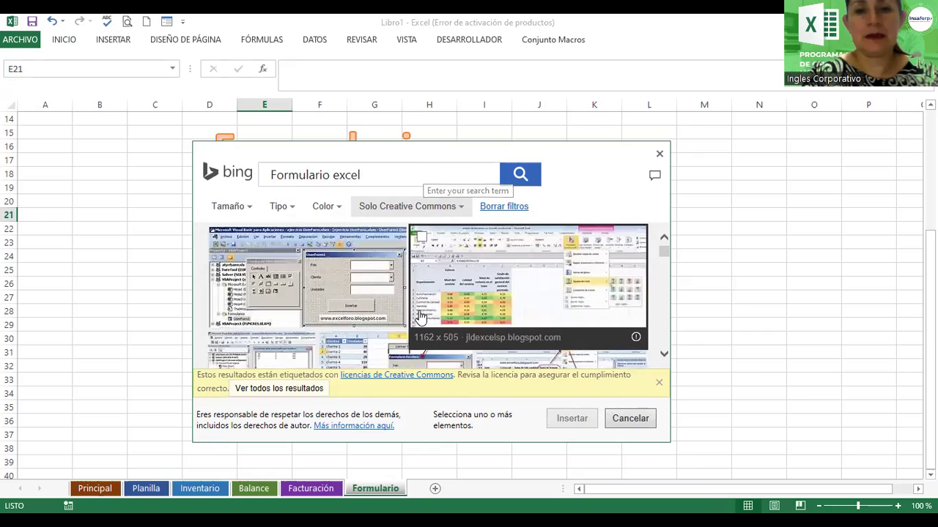
pyautogui.click(660, 359)
pyautogui.click(659, 359)
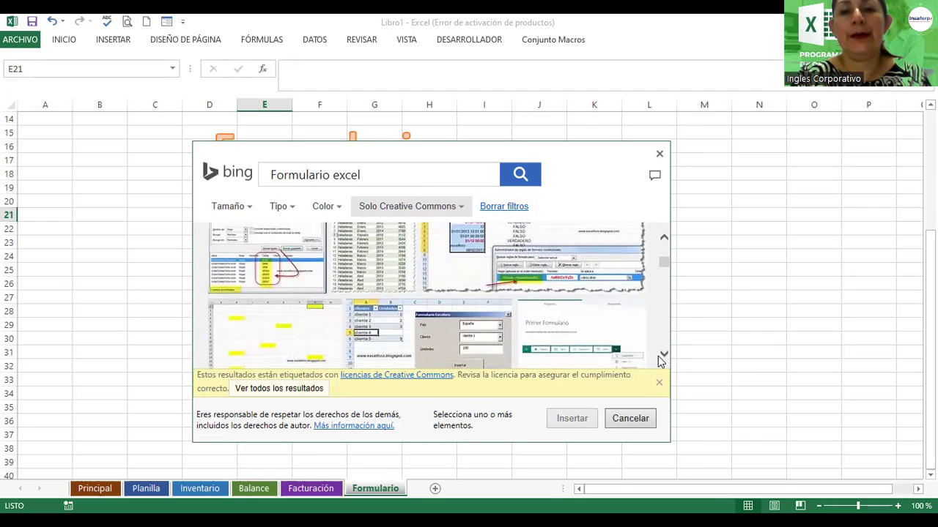
pyautogui.click(662, 354)
pyautogui.click(663, 354)
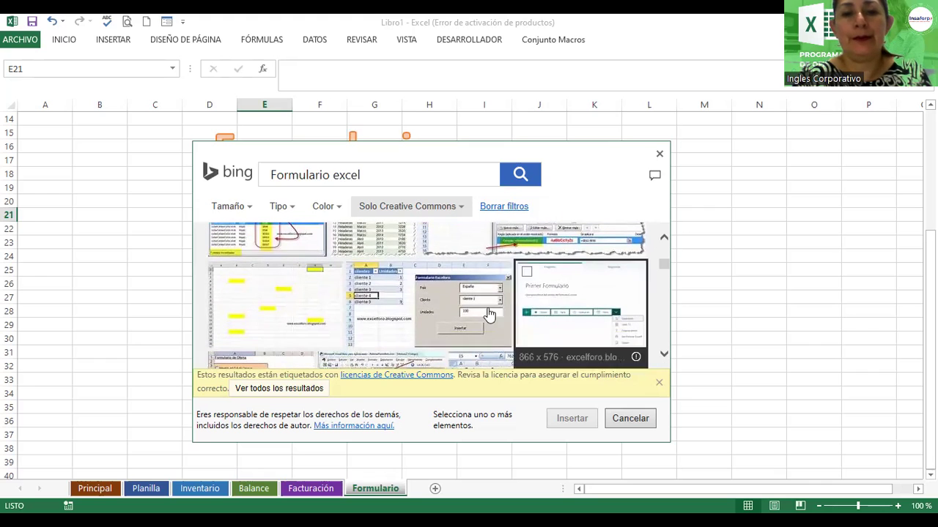
pyautogui.click(452, 297)
pyautogui.click(554, 420)
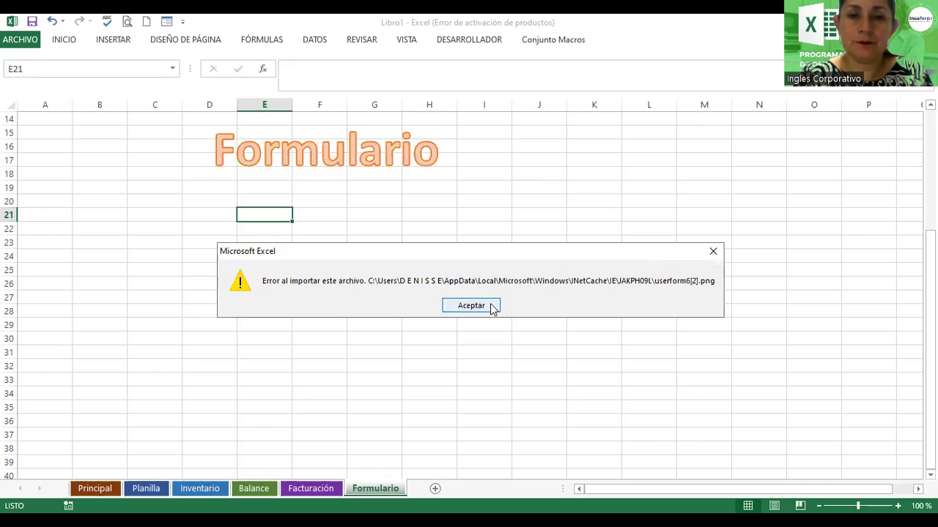
pyautogui.click(471, 305)
pyautogui.click(114, 40)
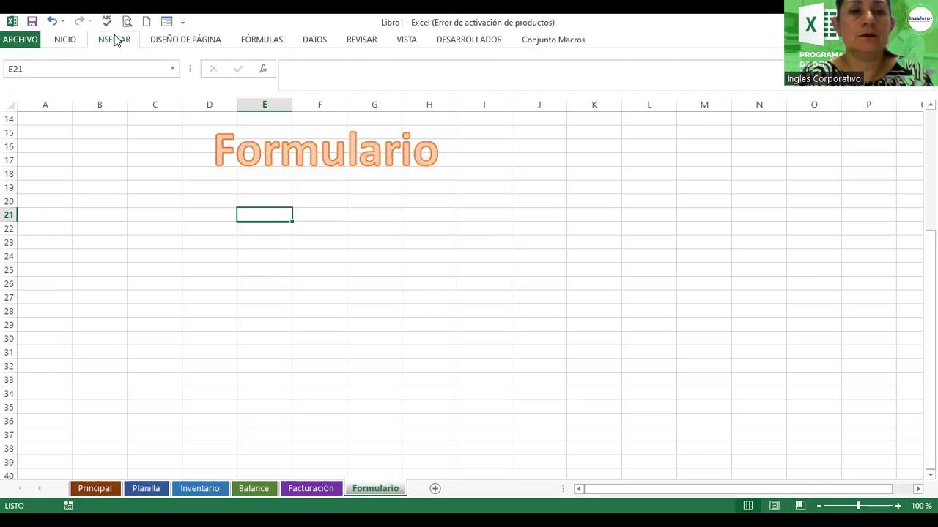
pyautogui.click(173, 70)
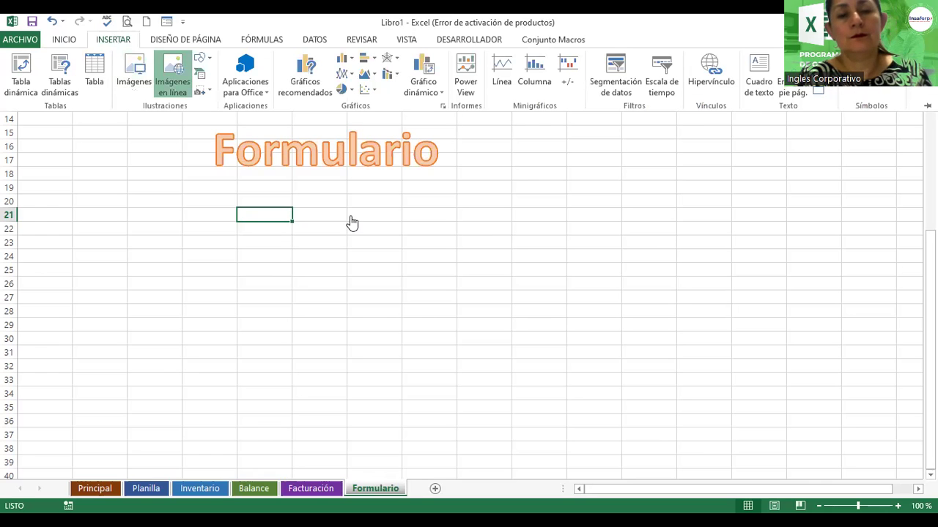
pyautogui.click(534, 222)
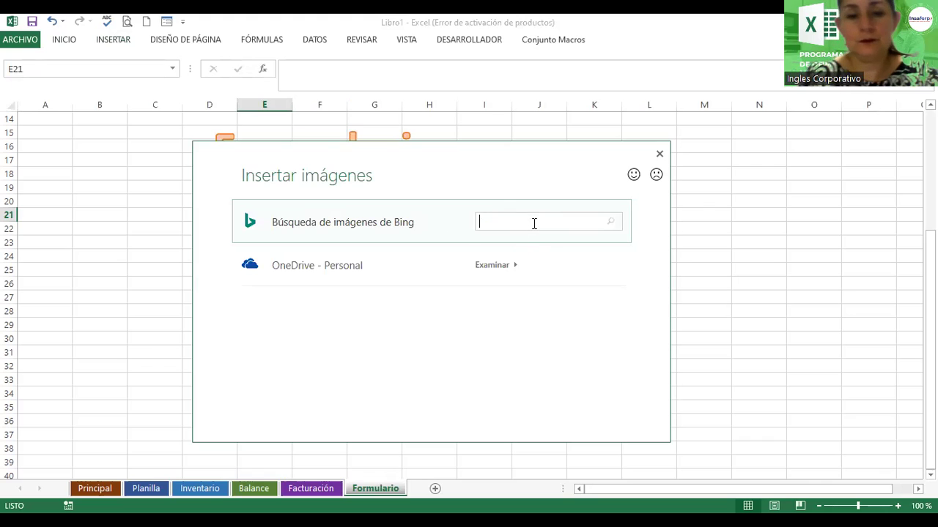
pyautogui.write('Formulario de datos')
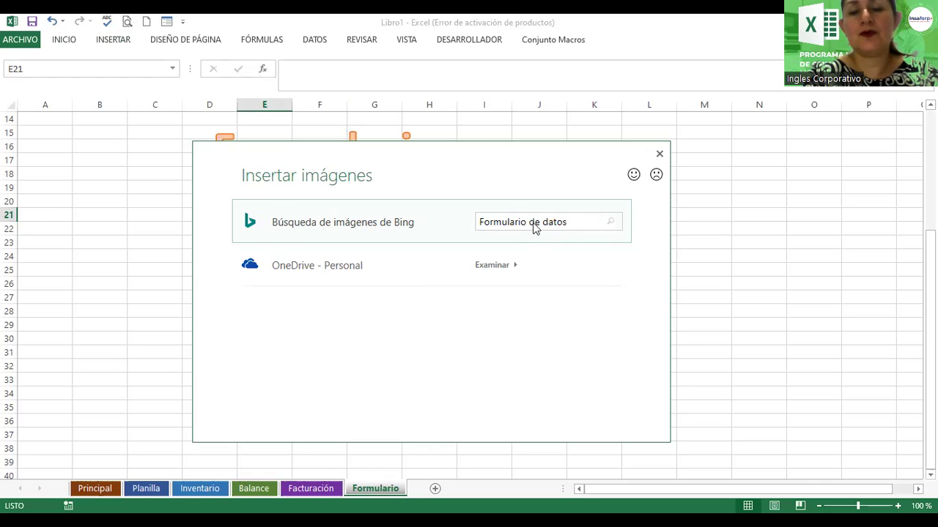
pyautogui.press('Return')
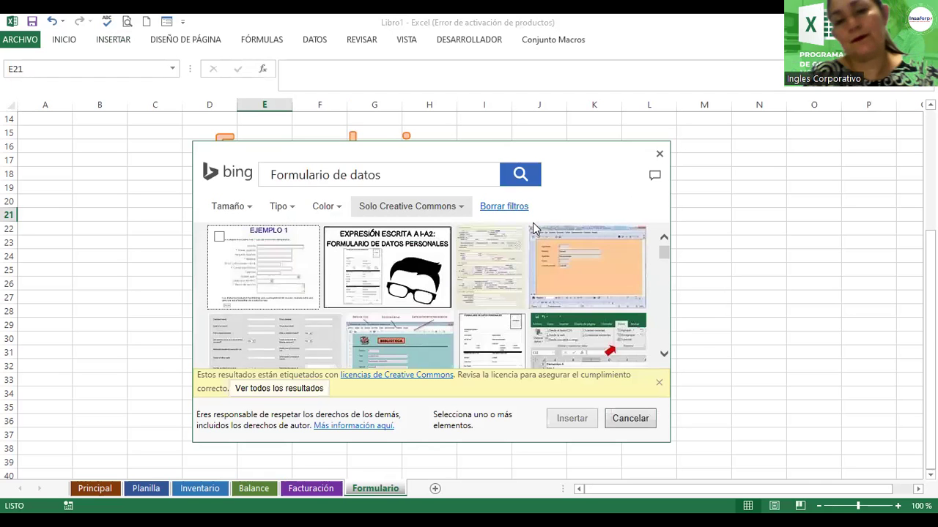
pyautogui.click(562, 242)
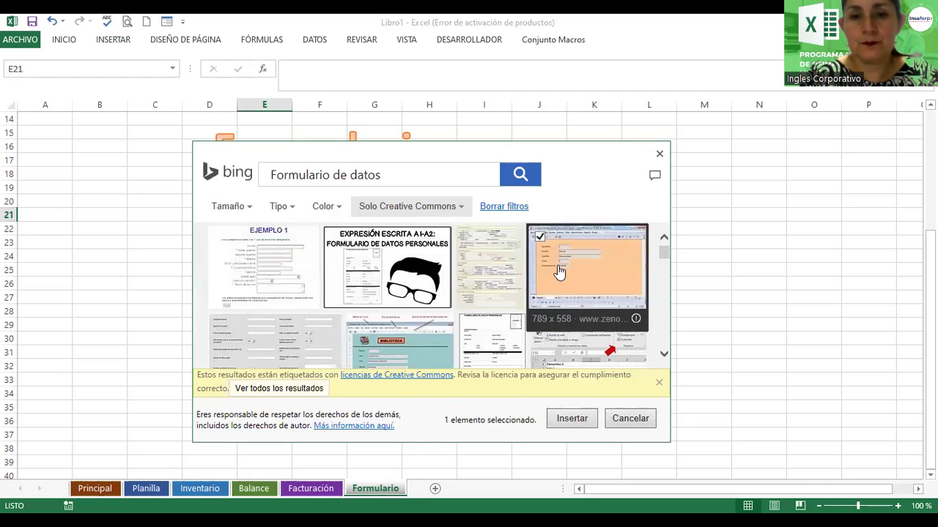
pyautogui.click(573, 419)
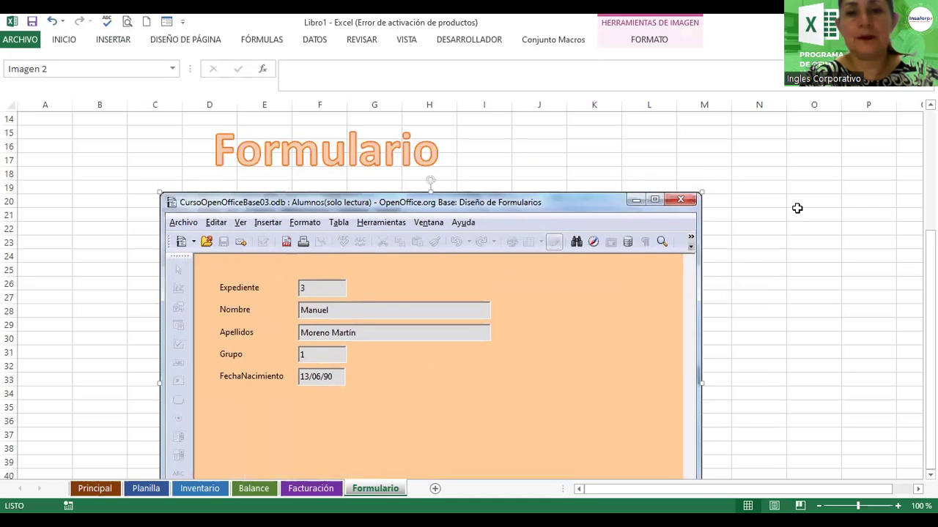
pyautogui.moveTo(797, 208)
pyautogui.mouseDown()
pyautogui.moveTo(754, 199)
pyautogui.moveTo(575, 307)
pyautogui.mouseUp()
pyautogui.click(689, 199)
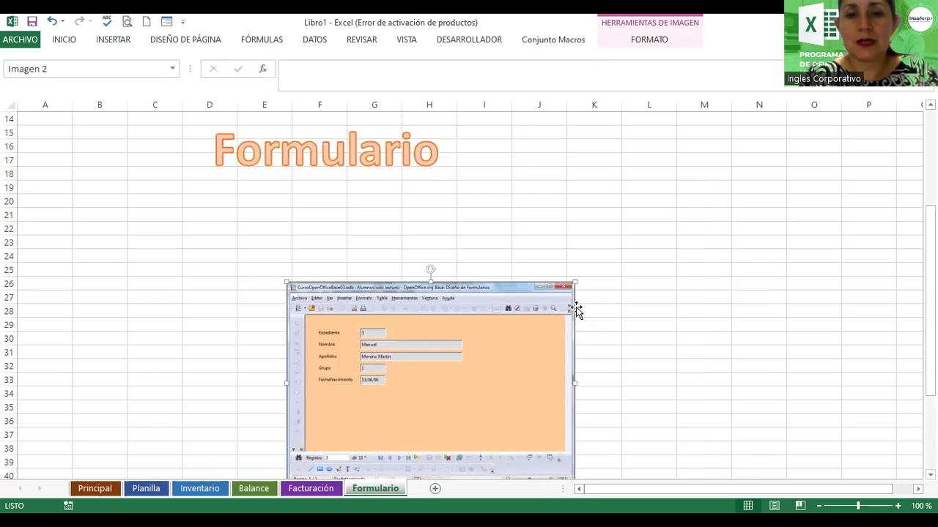
pyautogui.moveTo(467, 347); pyautogui.dragTo(375, 243)
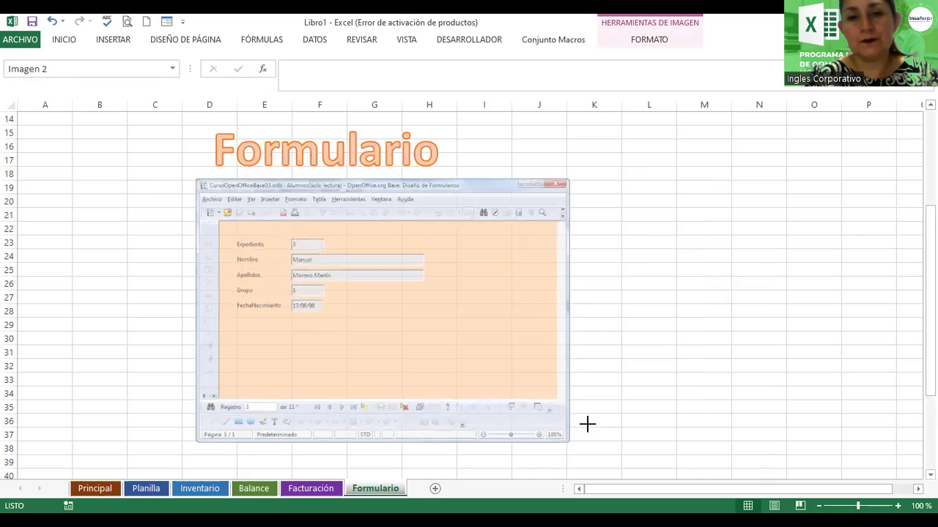
pyautogui.moveTo(482, 381); pyautogui.dragTo(588, 456)
pyautogui.moveTo(518, 371); pyautogui.dragTo(480, 369)
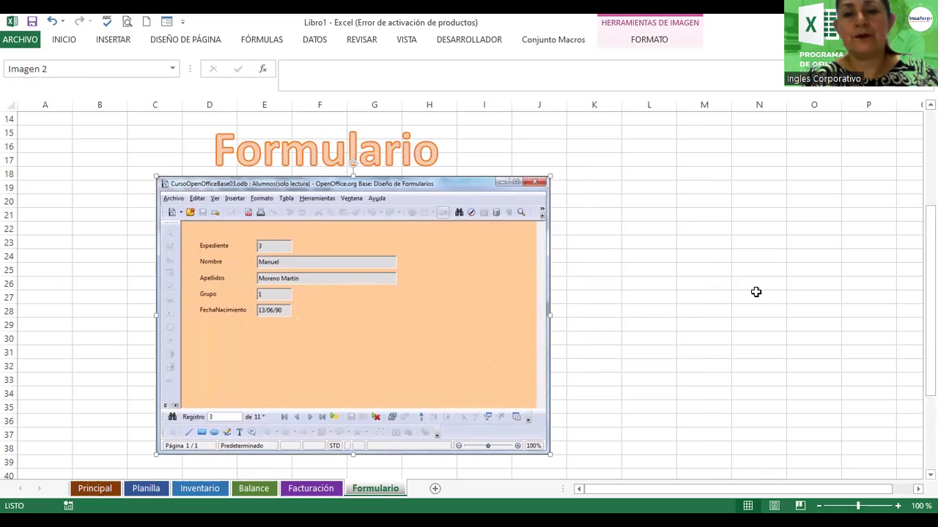
pyautogui.click(757, 295)
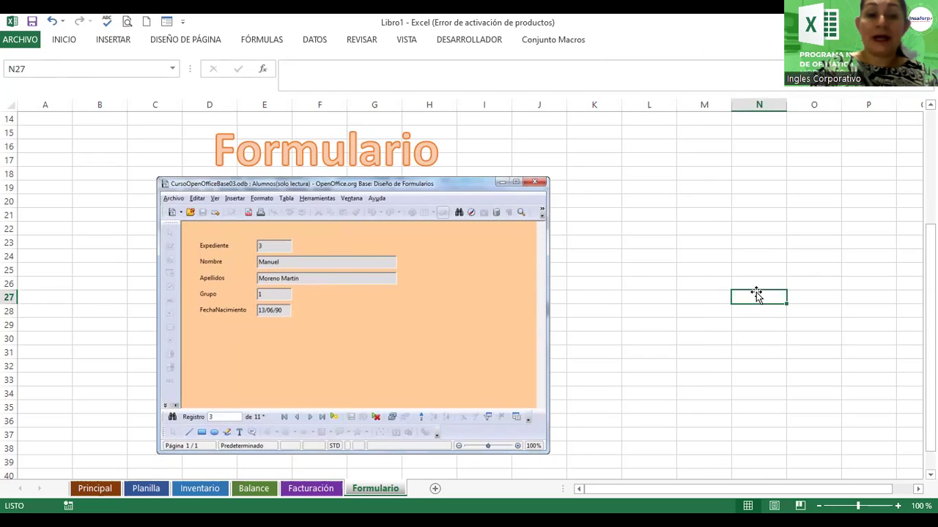
# - Visit the Planilla, Inventario, Balance, Facturación and Formulario sheets in turn, ending back on Principal
pyautogui.click(107, 489)
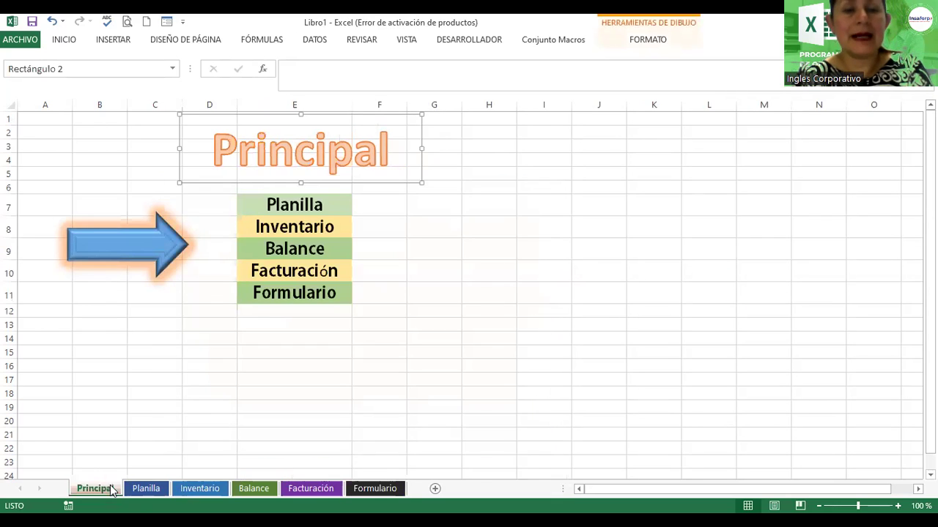
pyautogui.click(141, 492)
pyautogui.click(211, 492)
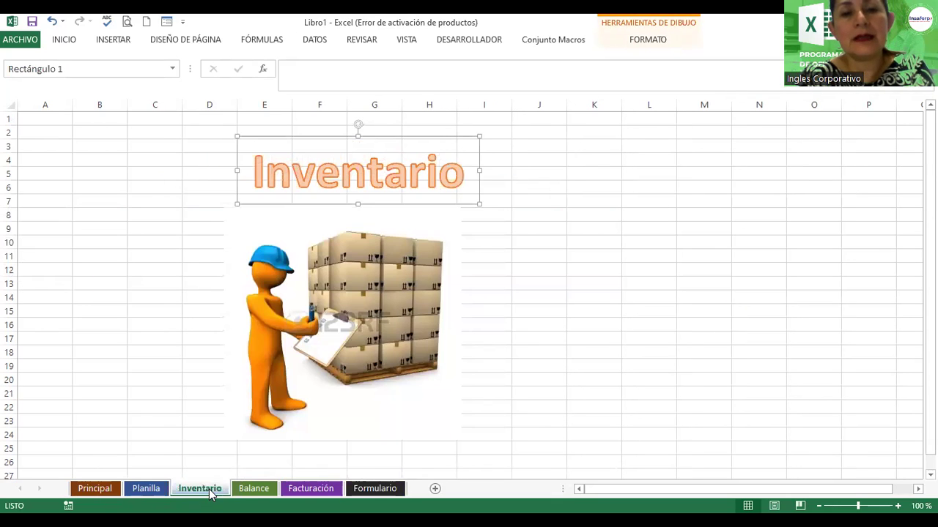
pyautogui.click(249, 491)
pyautogui.click(309, 490)
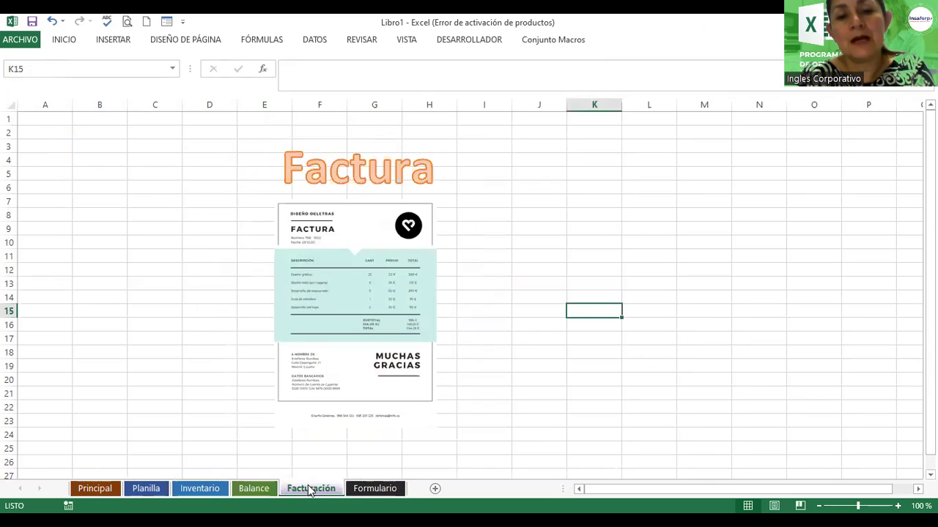
pyautogui.click(375, 493)
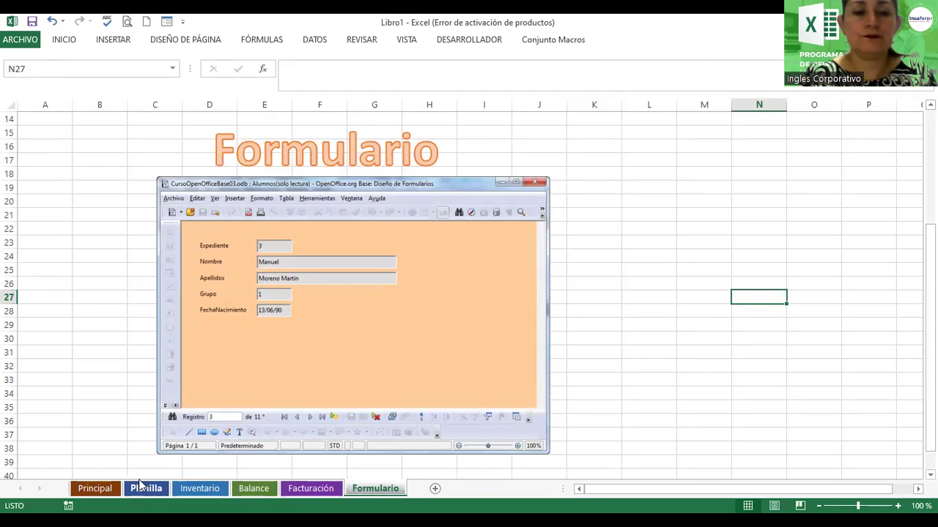
pyautogui.click(98, 490)
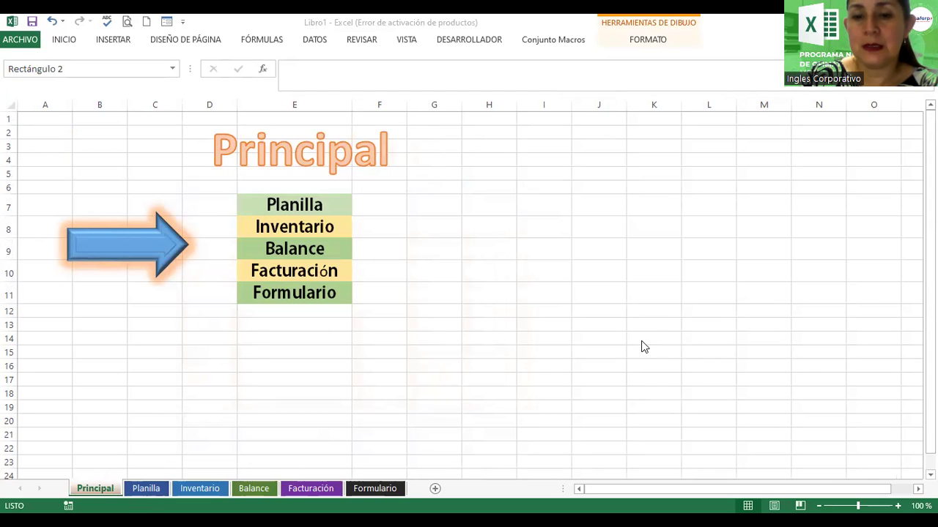
# - Show the Planilla sheet with its orange title above the payroll form picture
pyautogui.click(141, 489)
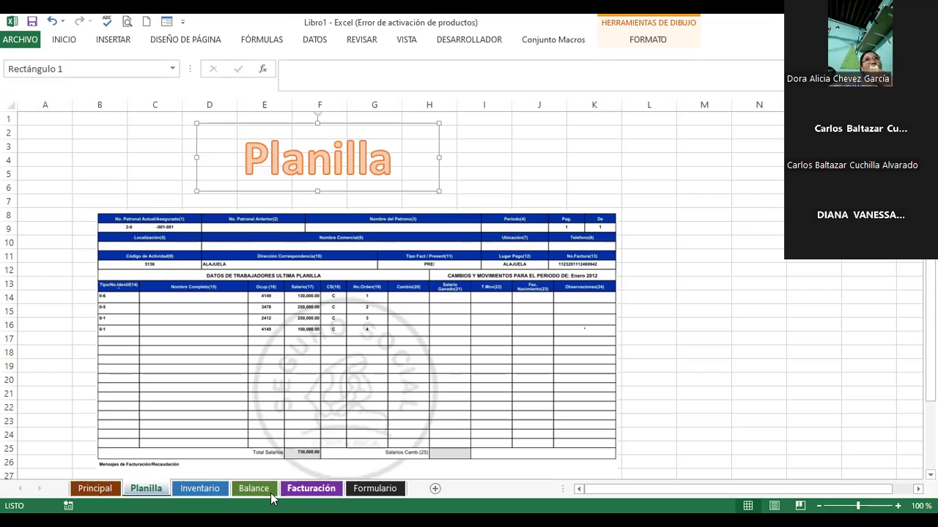
# - On the Principal sheet, start a hyperlink for the Planilla entry in cell E7
pyautogui.click(94, 488)
pyautogui.click(477, 205)
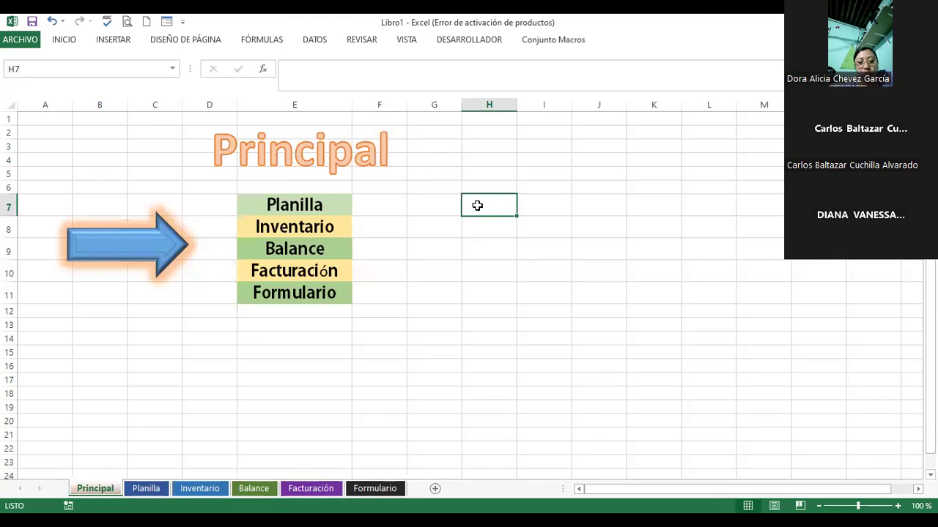
pyautogui.click(270, 211)
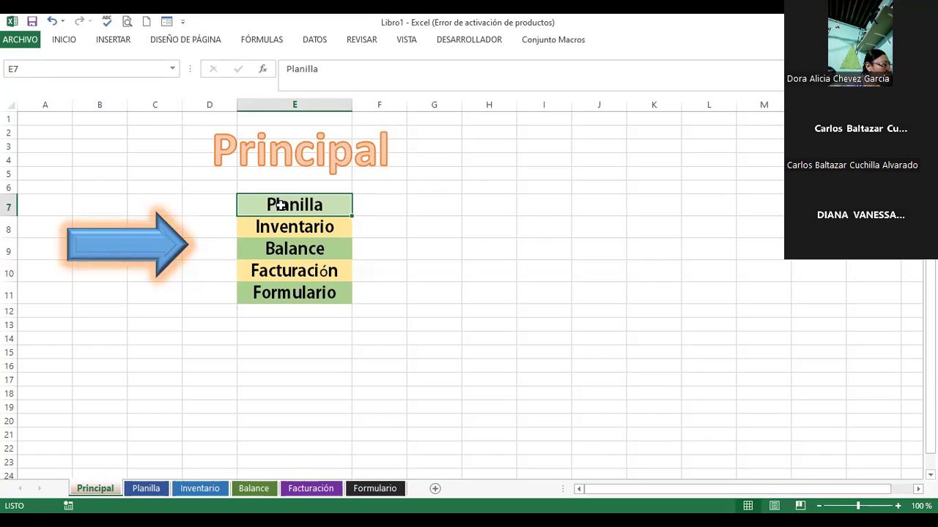
pyautogui.rightClick(281, 206)
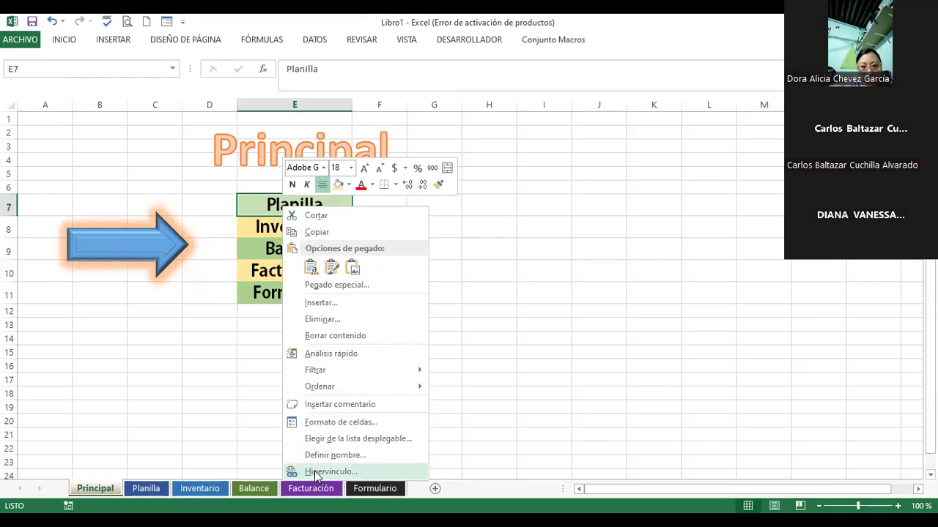
pyautogui.click(315, 472)
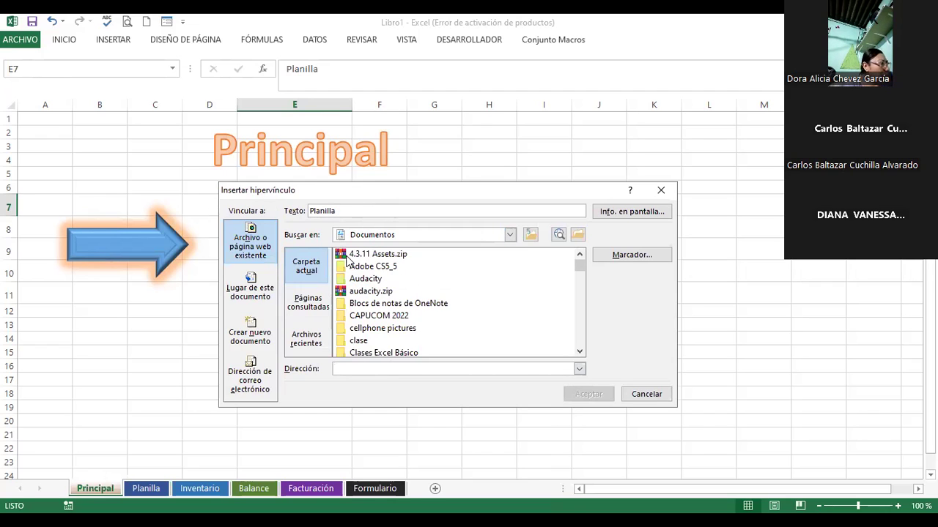
# - Scroll through the file list in the Insertar hipervínculo dialog
pyautogui.click(579, 351)
pyautogui.click(579, 352)
pyautogui.click(579, 352)
pyautogui.click(580, 352)
pyautogui.click(579, 352)
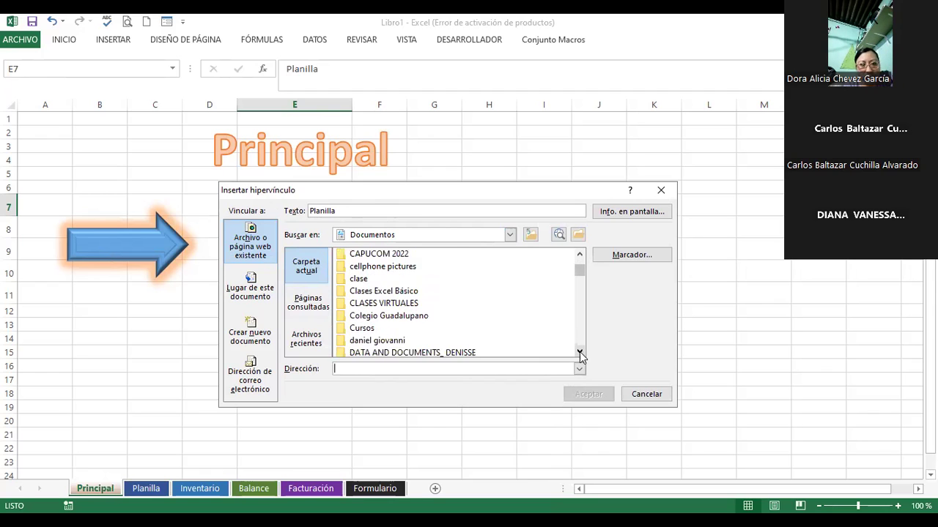
pyautogui.click(579, 353)
pyautogui.click(580, 353)
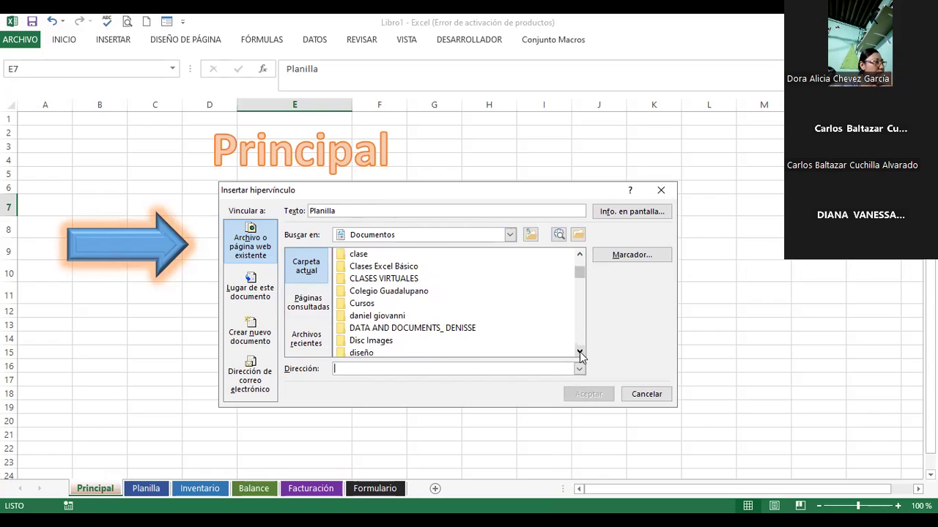
pyautogui.click(580, 352)
pyautogui.click(579, 352)
pyautogui.click(579, 352)
pyautogui.click(580, 352)
pyautogui.click(580, 353)
pyautogui.click(579, 353)
pyautogui.click(579, 352)
pyautogui.click(580, 352)
pyautogui.click(579, 352)
pyautogui.click(579, 352)
pyautogui.click(579, 352)
pyautogui.click(579, 352)
pyautogui.click(579, 352)
pyautogui.click(579, 353)
pyautogui.click(579, 352)
pyautogui.click(580, 352)
pyautogui.click(579, 352)
pyautogui.click(580, 352)
pyautogui.click(579, 353)
pyautogui.click(579, 352)
pyautogui.click(579, 352)
pyautogui.click(580, 352)
pyautogui.click(580, 352)
pyautogui.click(579, 353)
pyautogui.click(580, 352)
pyautogui.click(579, 353)
pyautogui.click(579, 352)
pyautogui.click(579, 353)
pyautogui.click(580, 352)
pyautogui.click(579, 352)
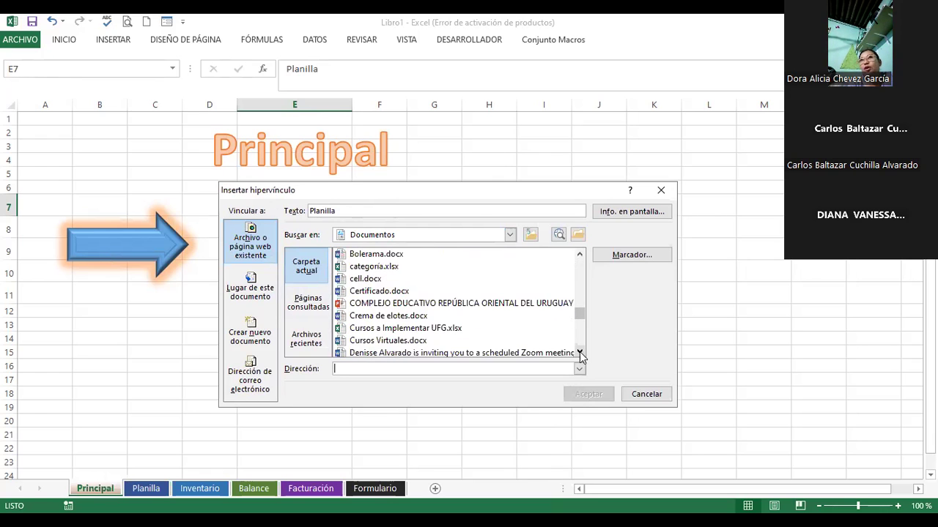
pyautogui.click(580, 352)
pyautogui.click(579, 352)
pyautogui.click(579, 352)
pyautogui.click(579, 353)
pyautogui.click(580, 353)
pyautogui.click(579, 352)
pyautogui.click(579, 352)
pyautogui.click(579, 352)
pyautogui.click(579, 352)
pyautogui.click(580, 352)
pyautogui.click(580, 353)
pyautogui.click(579, 352)
pyautogui.click(580, 352)
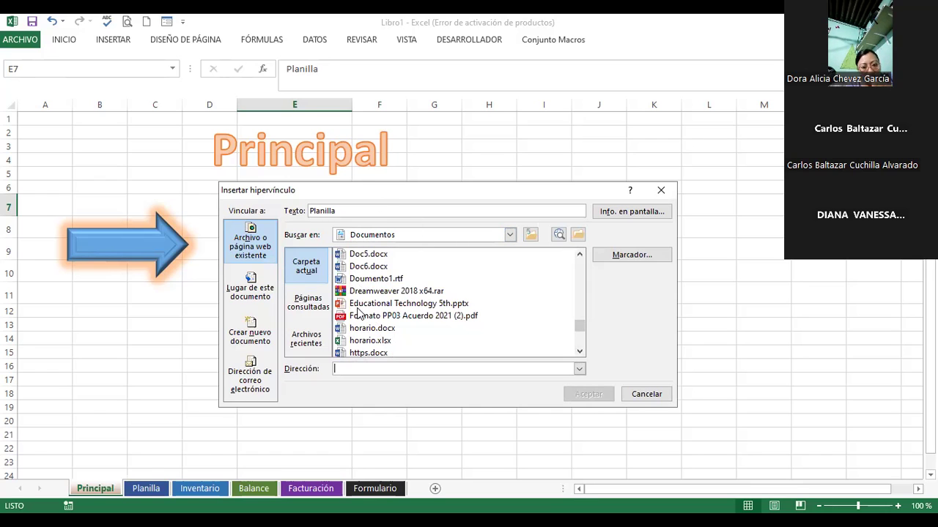
# - Target the Planilla sheet under Lugar de este documento and confirm the link
pyautogui.click(249, 284)
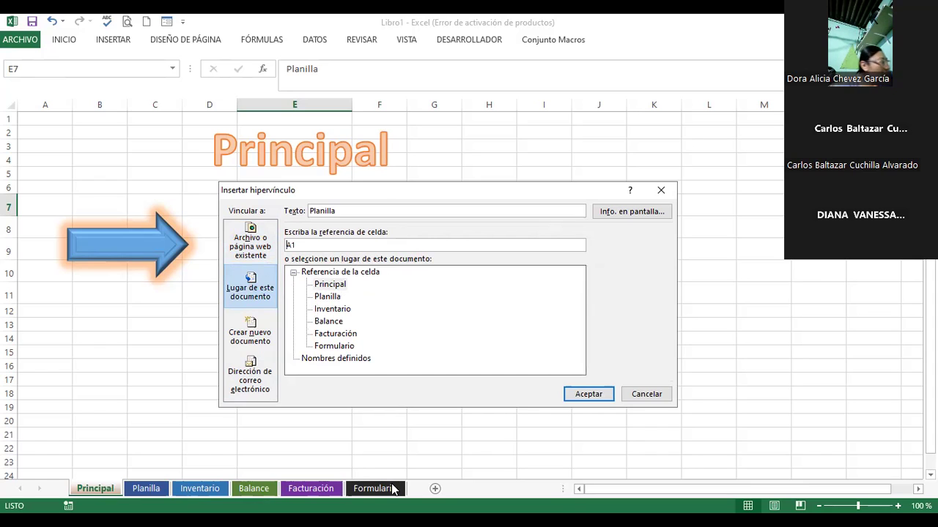
pyautogui.click(327, 298)
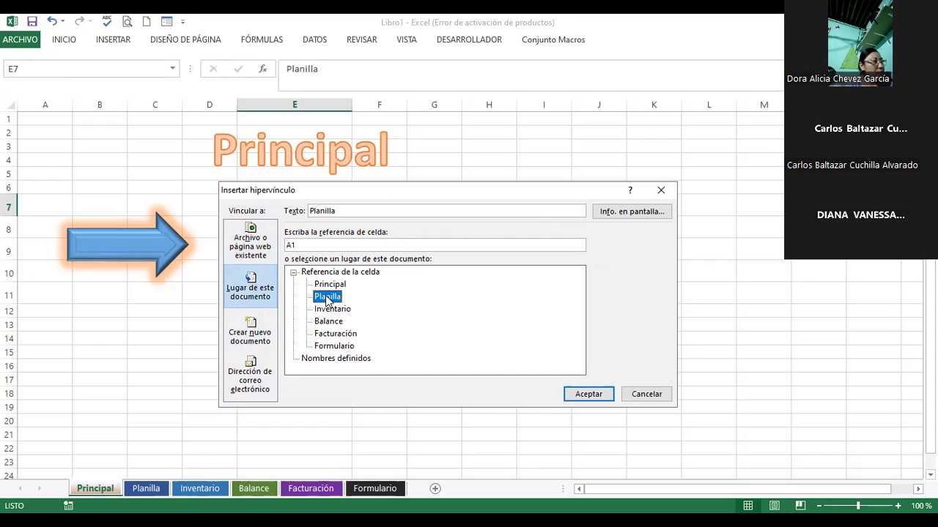
pyautogui.click(589, 396)
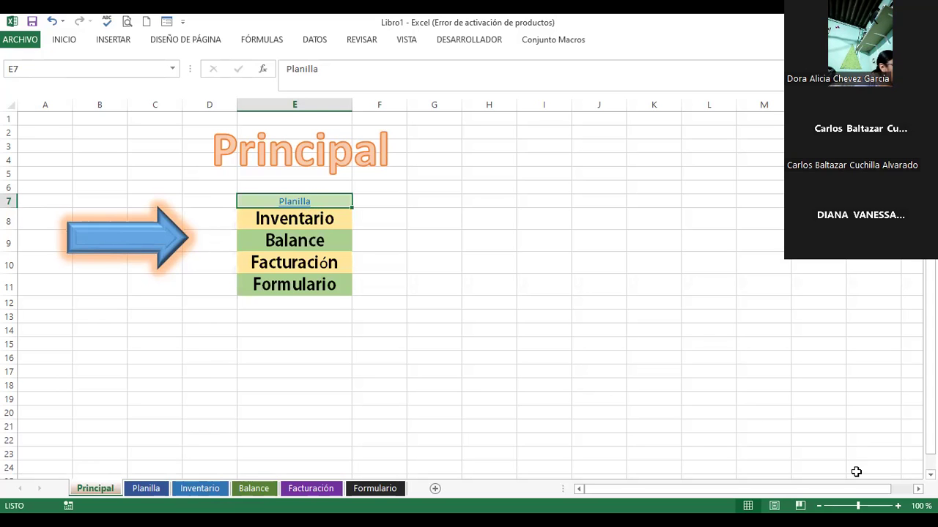
# - Zoom in on the Principal sheet to view the linked index entries
pyautogui.click(897, 505)
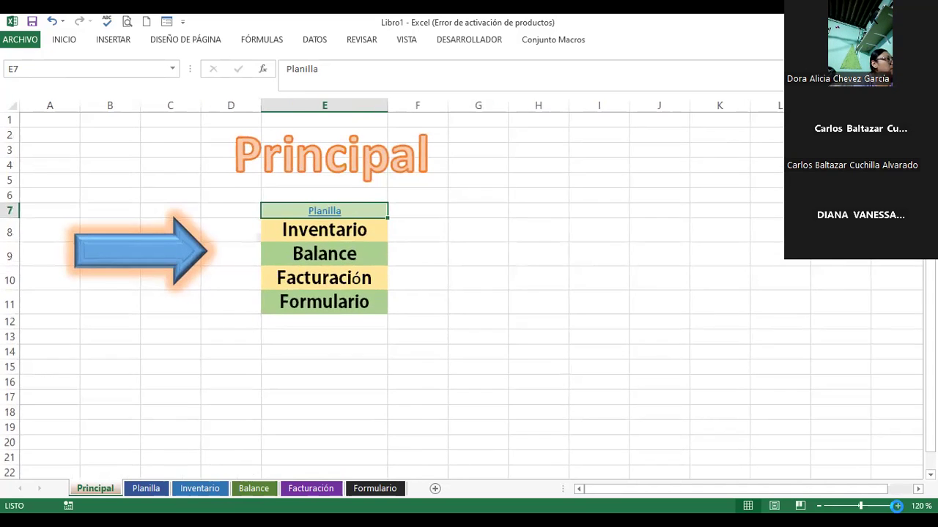
pyautogui.click(897, 506)
pyautogui.click(897, 505)
pyautogui.click(897, 506)
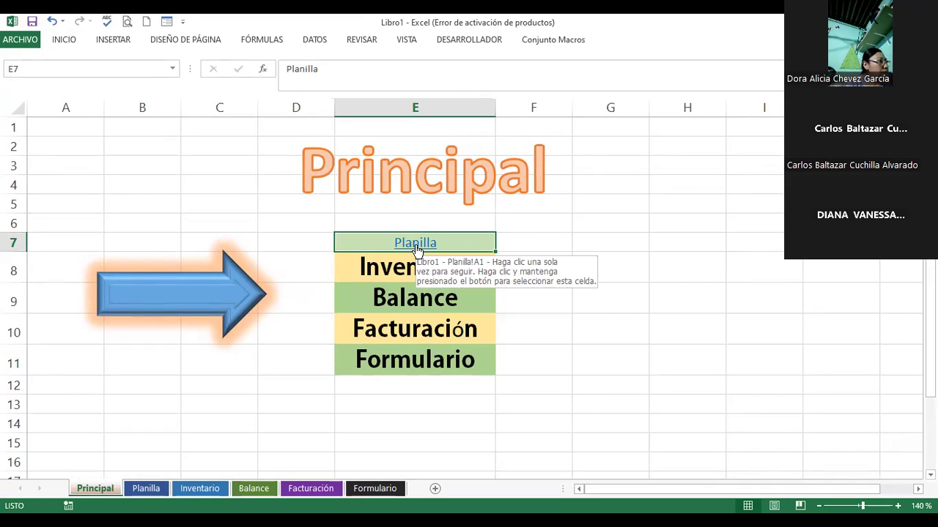
# - Test the Planilla link, then back on Principal enlarge its text to font size 20
pyautogui.click(415, 246)
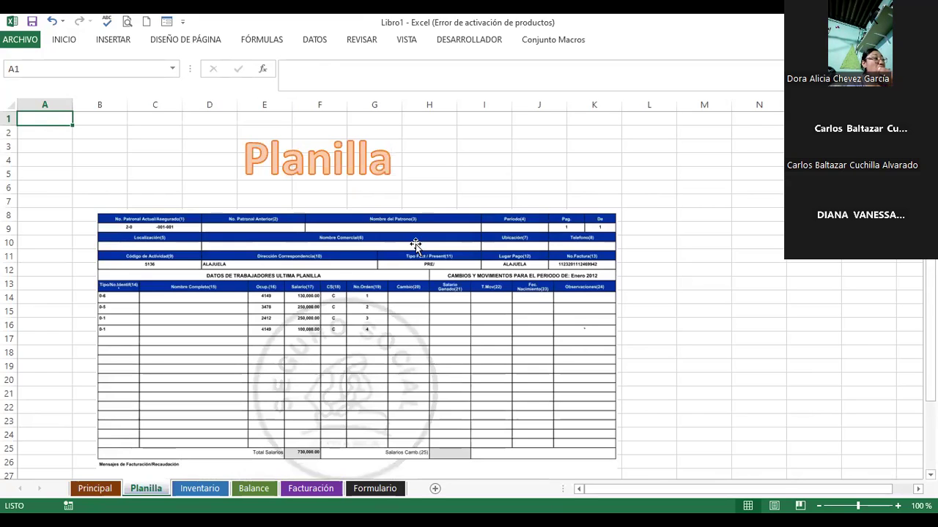
pyautogui.click(97, 491)
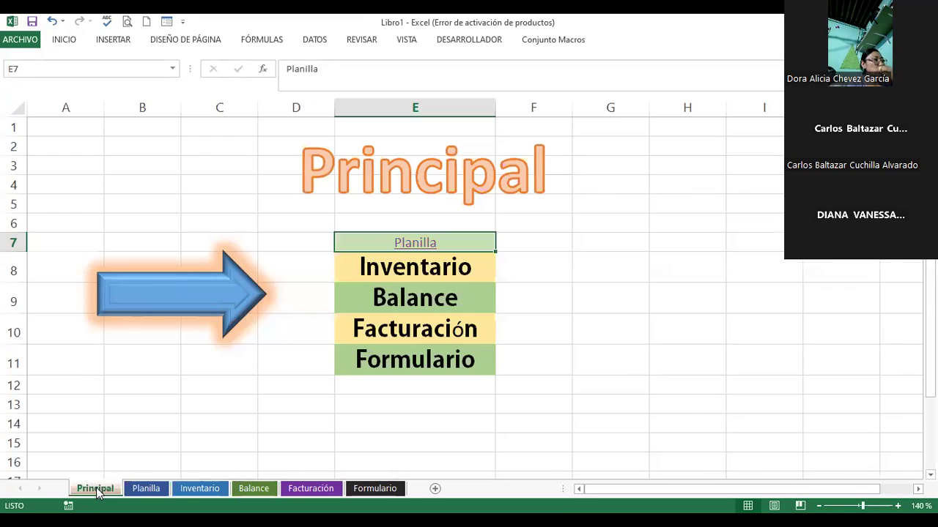
pyautogui.click(65, 40)
pyautogui.click(178, 64)
pyautogui.click(178, 65)
pyautogui.click(178, 64)
pyautogui.click(178, 65)
pyautogui.click(178, 65)
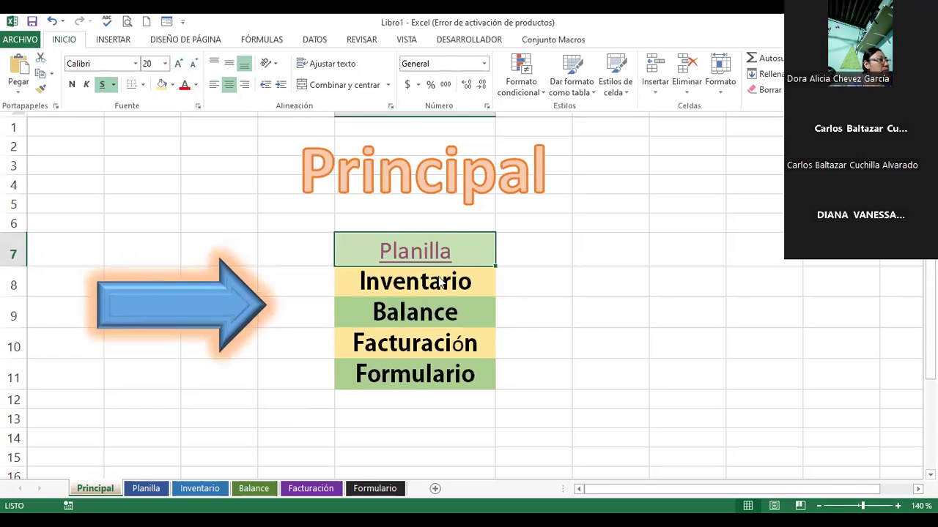
pyautogui.click(439, 283)
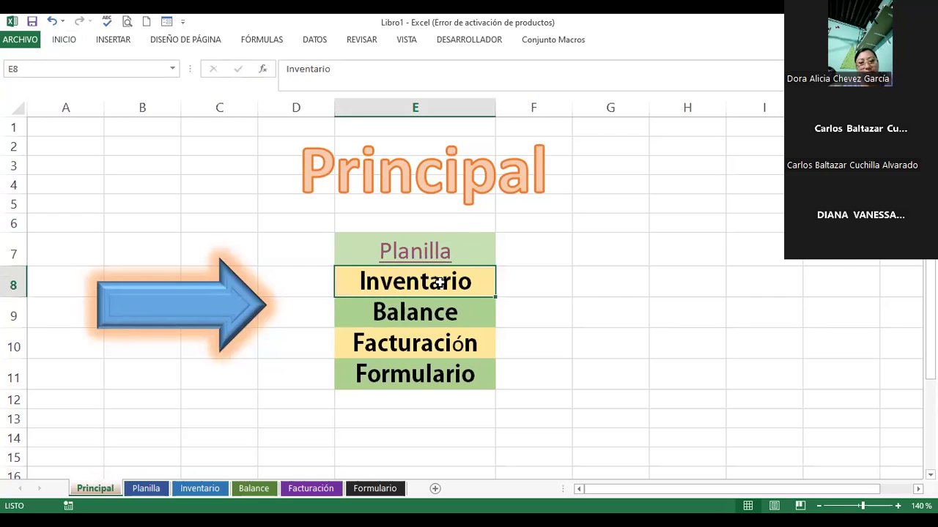
# - Hyperlink the Inventario entry in E8 to the Inventario sheet of this workbook
pyautogui.click(113, 41)
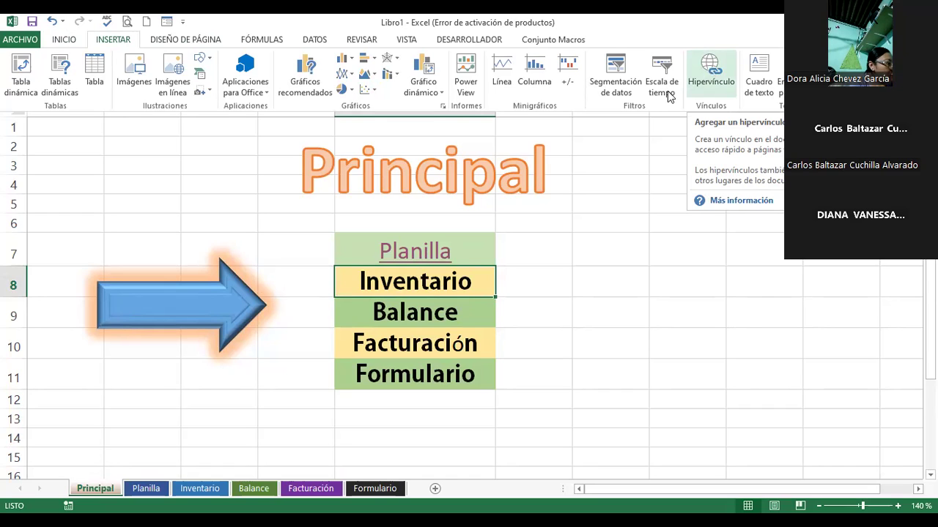
pyautogui.click(708, 68)
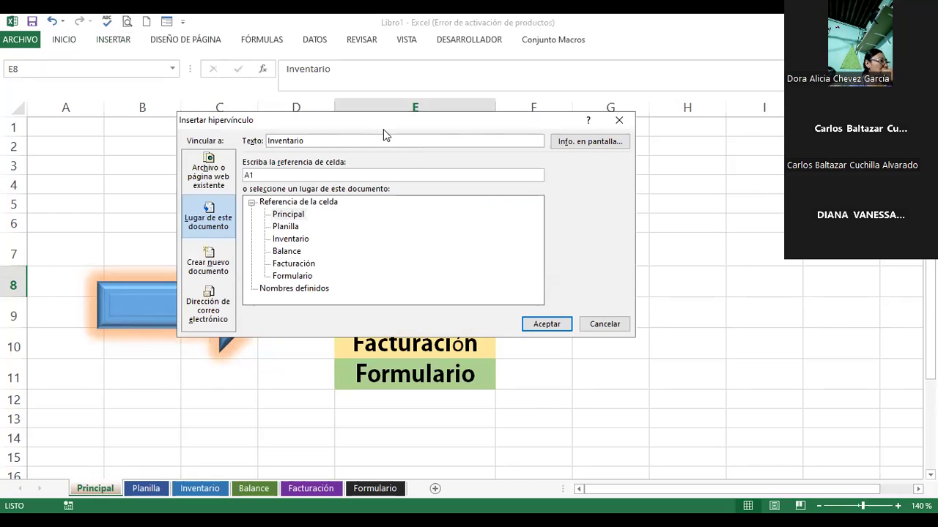
pyautogui.moveTo(383, 129); pyautogui.dragTo(416, 207)
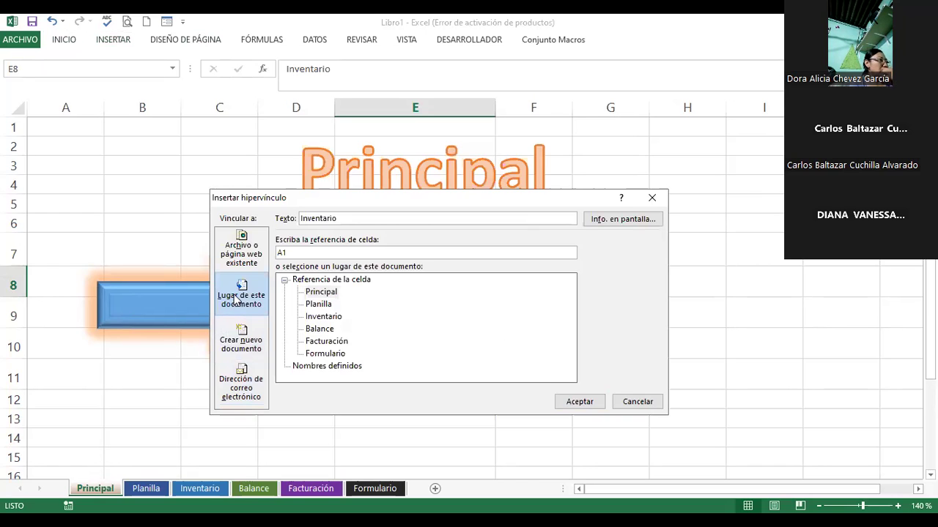
pyautogui.click(320, 317)
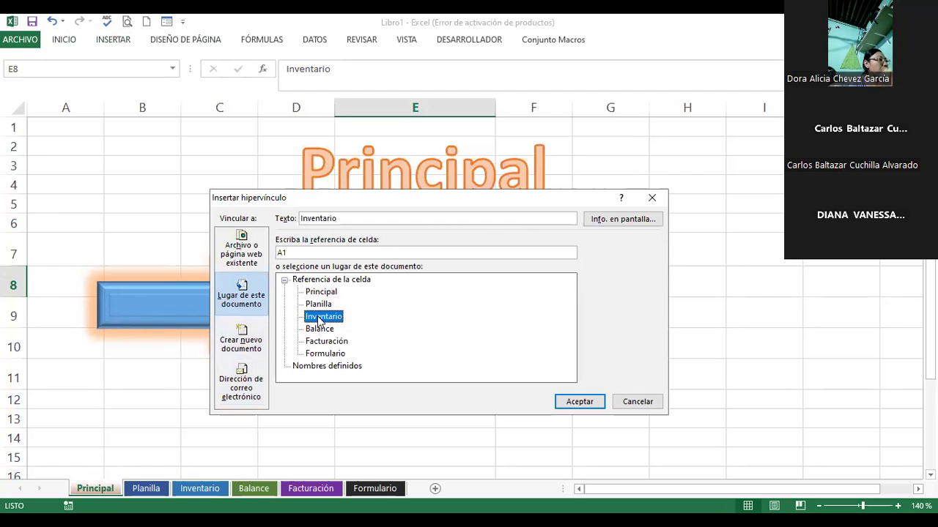
pyautogui.click(578, 402)
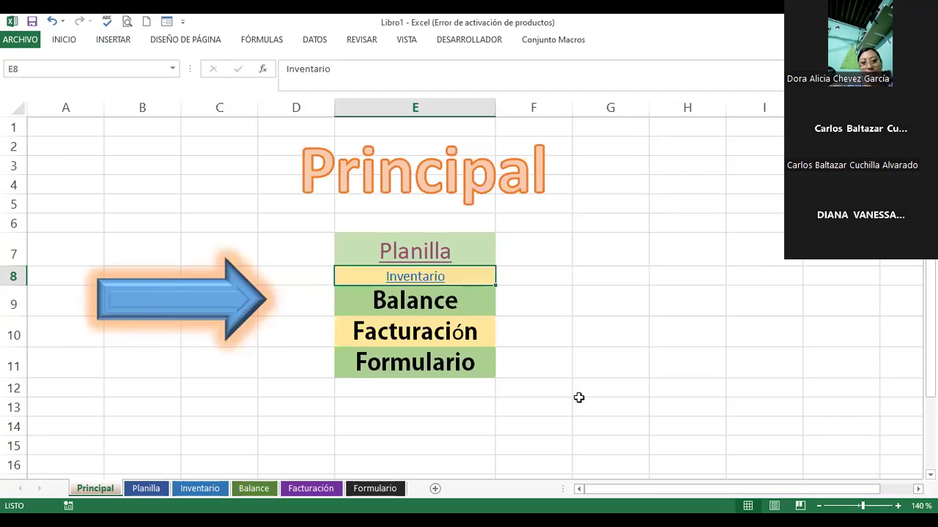
# - Hyperlink the Balance entry in E9 to the Balance sheet
pyautogui.click(438, 305)
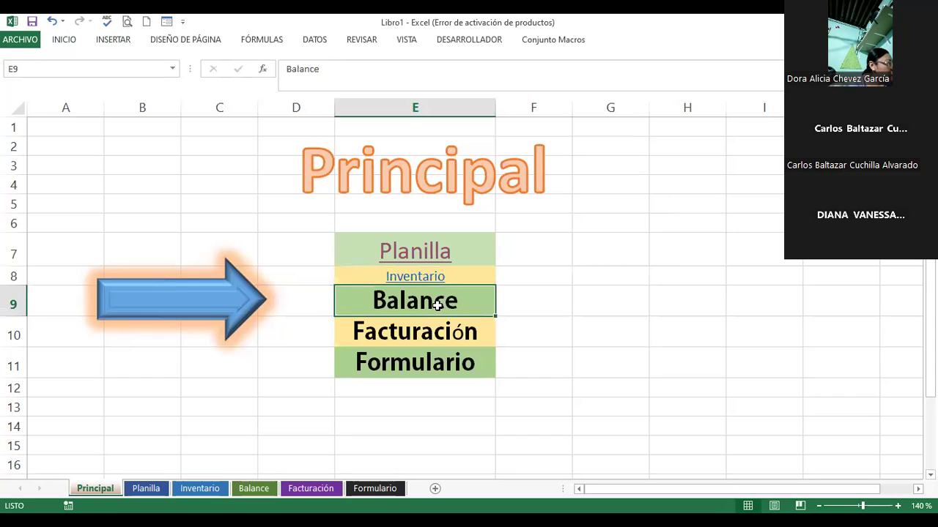
pyautogui.rightClick(439, 308)
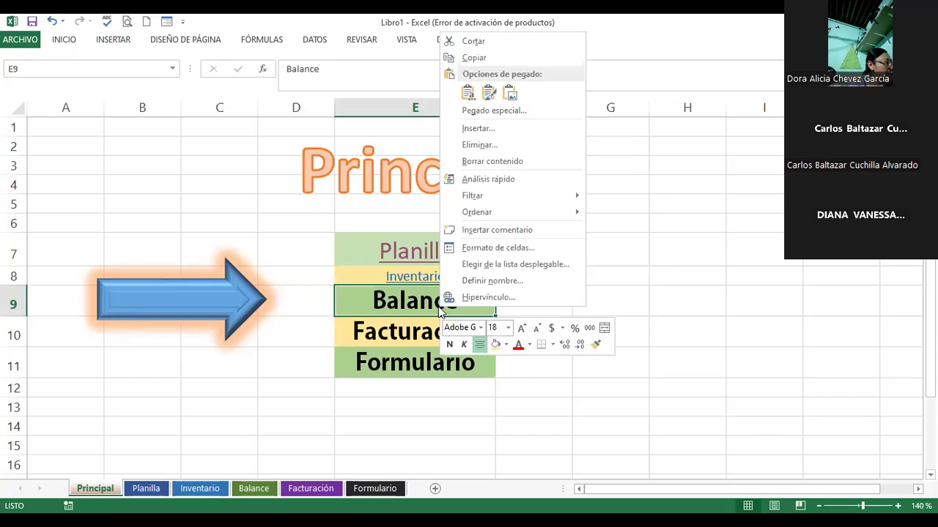
pyautogui.click(459, 298)
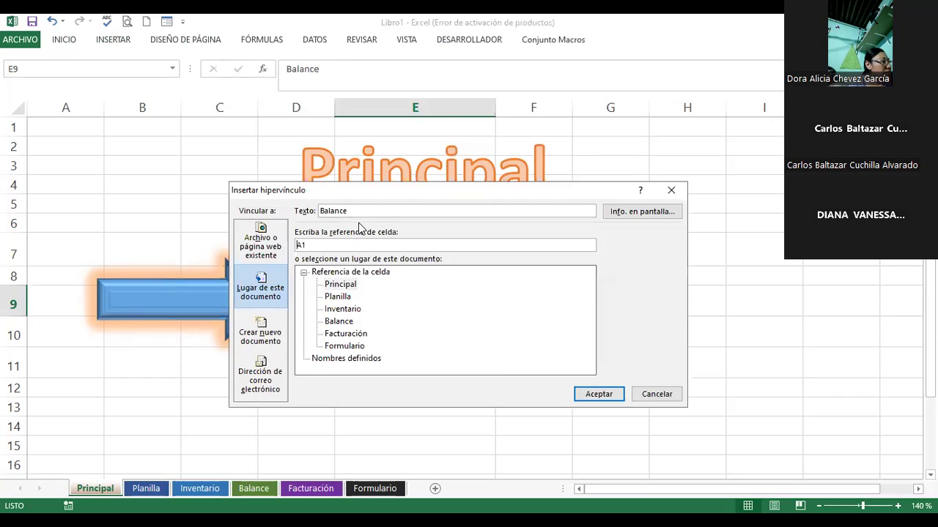
pyautogui.click(340, 323)
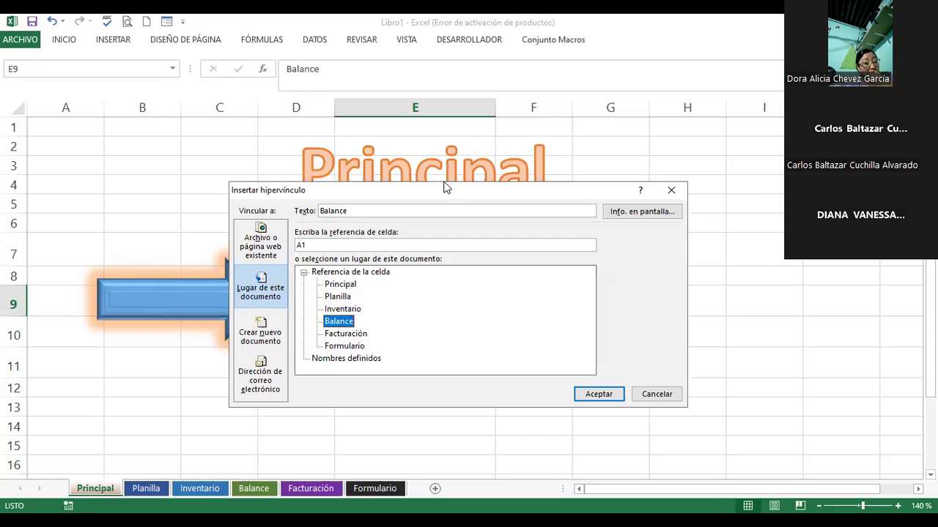
pyautogui.moveTo(446, 188); pyautogui.dragTo(417, 31)
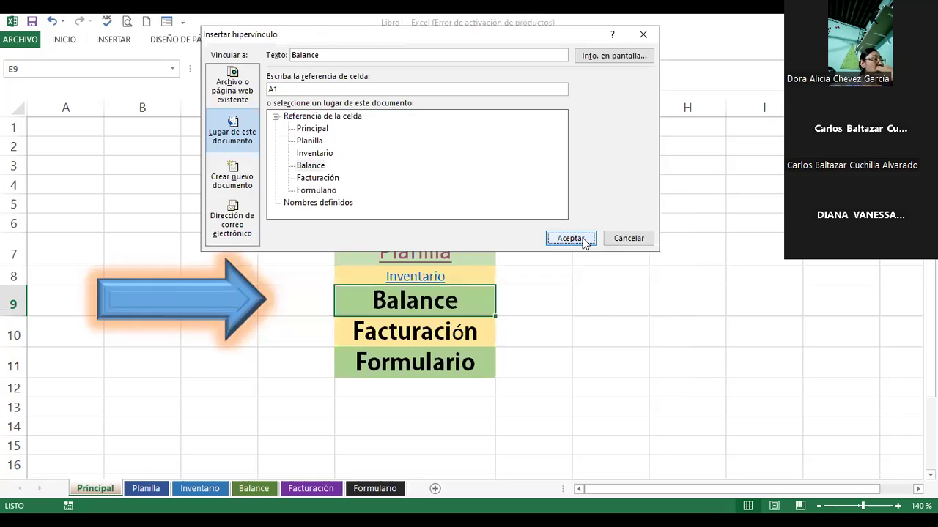
pyautogui.click(581, 238)
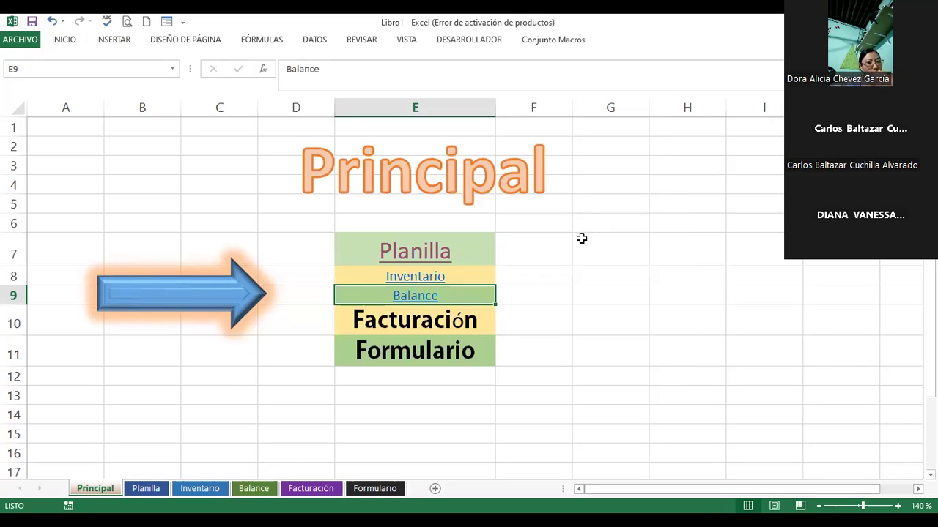
# - Hyperlink the Facturación entry in E10 to the Facturación sheet
pyautogui.click(420, 319)
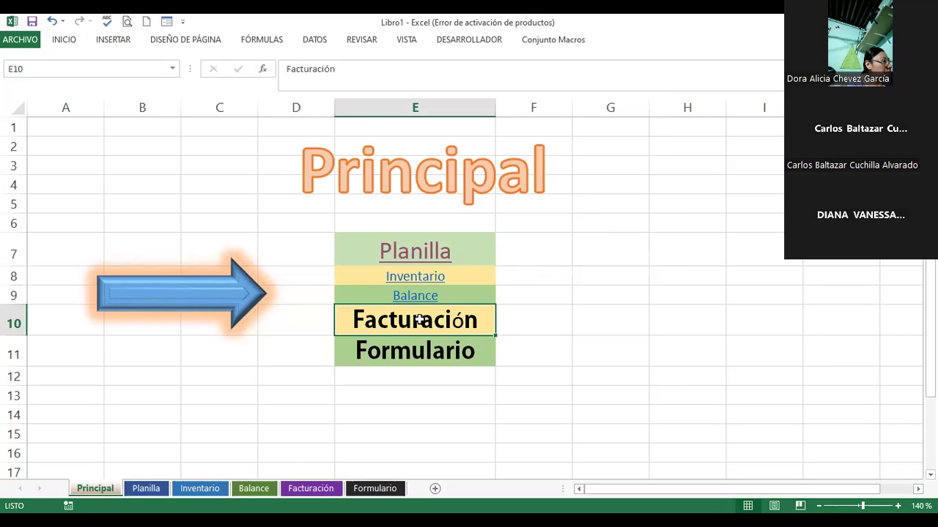
pyautogui.rightClick(420, 320)
pyautogui.click(440, 314)
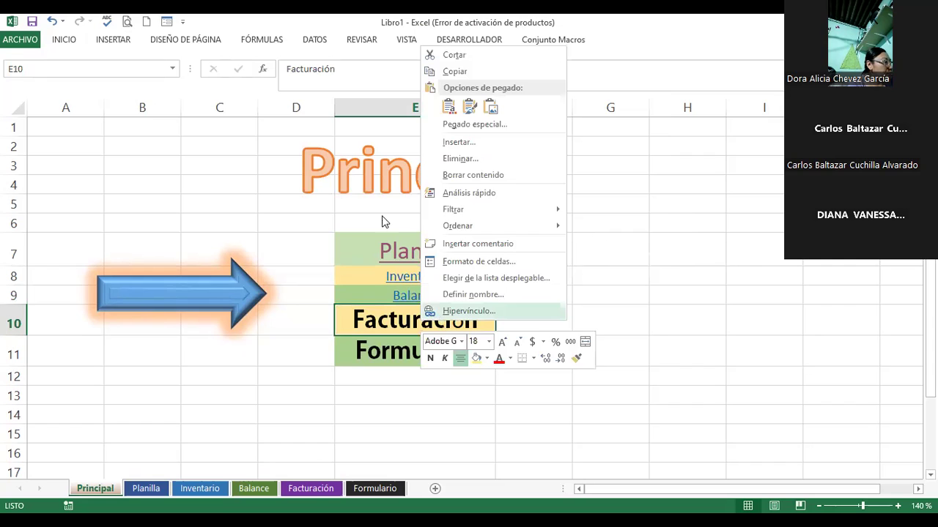
pyautogui.click(312, 350)
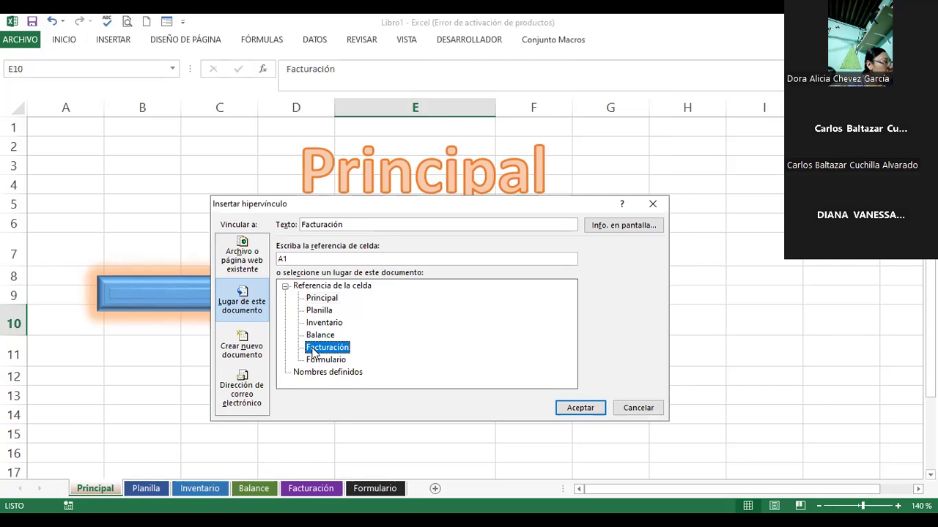
pyautogui.click(576, 408)
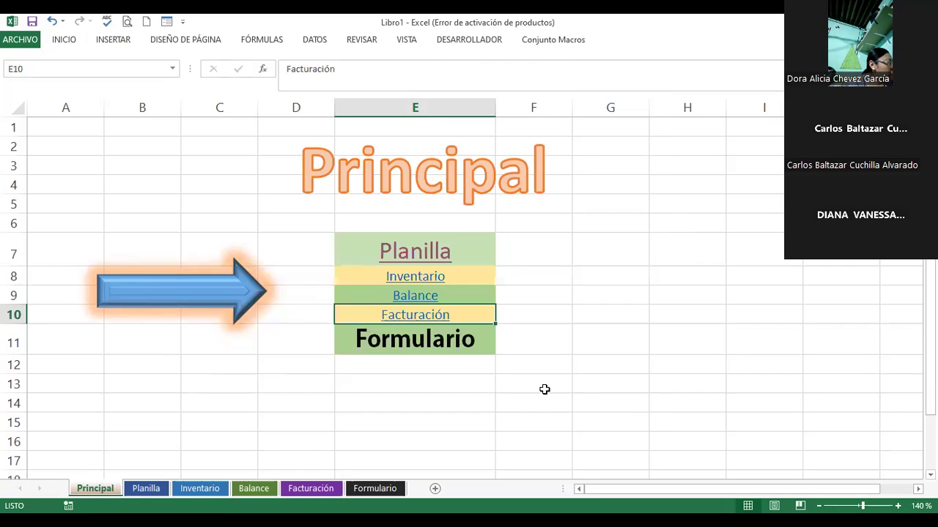
# - Hyperlink the Formulario entry in E11 to the Formulario sheet, a place in this document
pyautogui.click(457, 341)
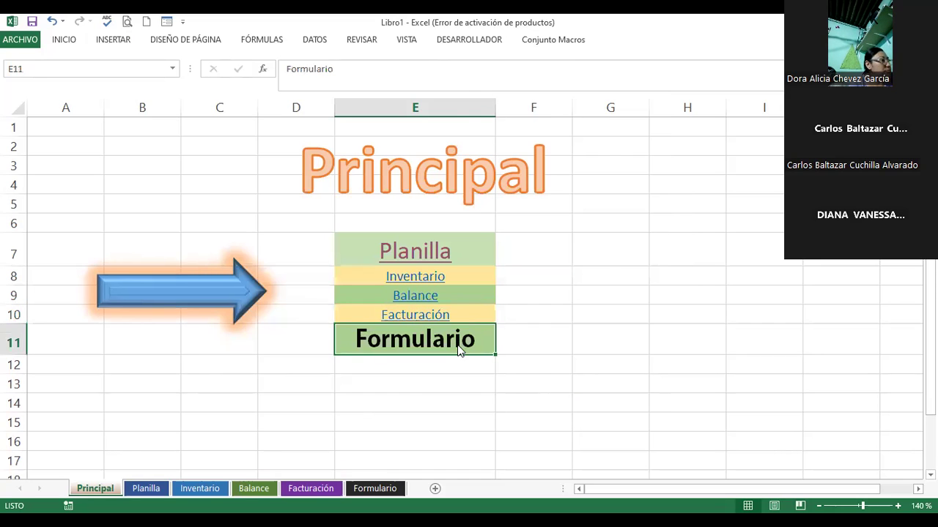
pyautogui.rightClick(457, 344)
pyautogui.click(477, 341)
pyautogui.click(363, 381)
pyautogui.click(618, 431)
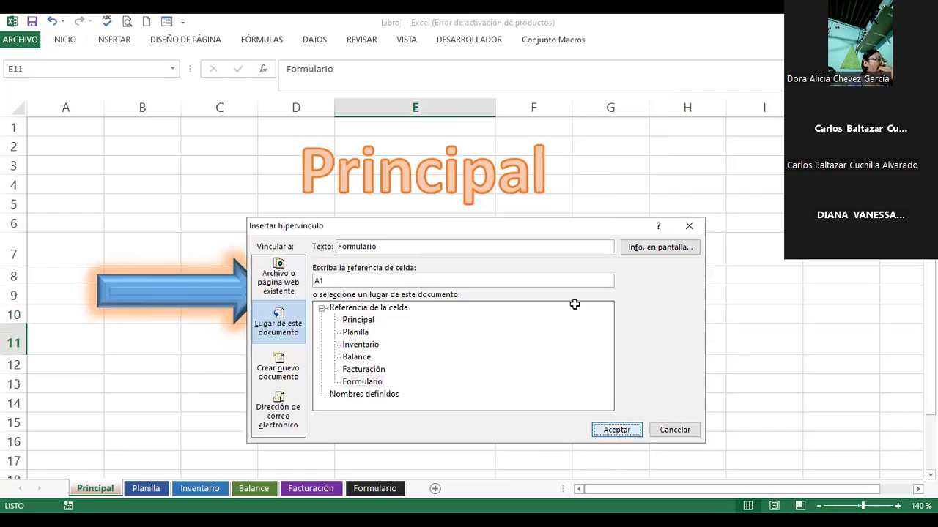
pyautogui.click(577, 309)
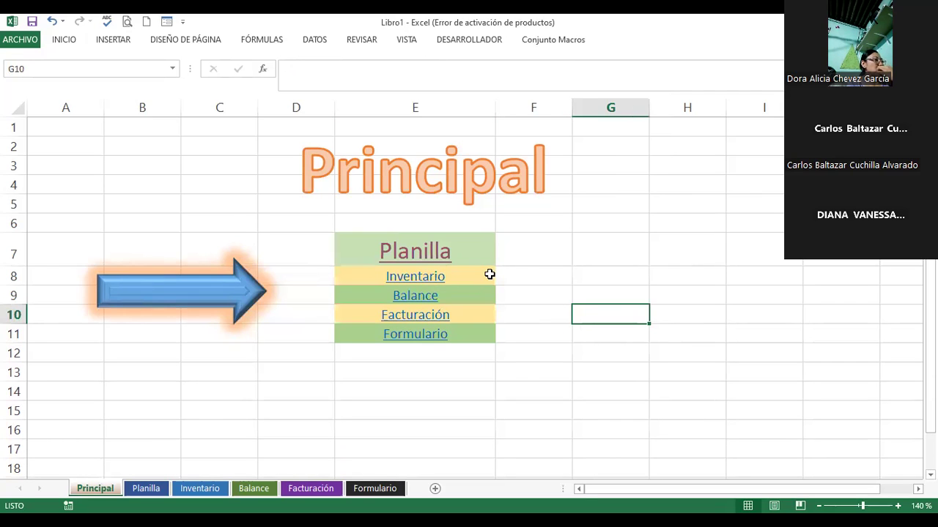
# - Raise the font of the E8:E11 links to 16 pt with Aumentar tamaño de fuente
pyautogui.click(488, 275)
pyautogui.moveTo(488, 275); pyautogui.dragTo(488, 331)
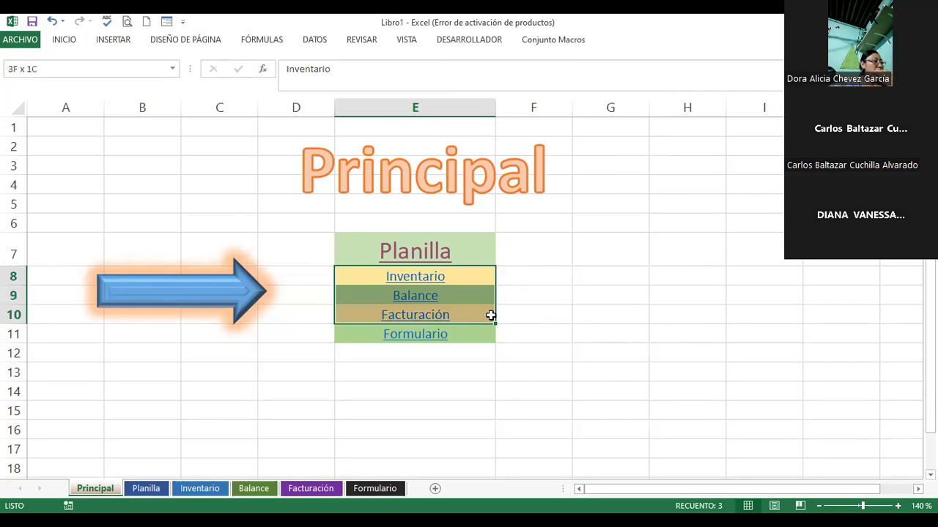
pyautogui.click(67, 40)
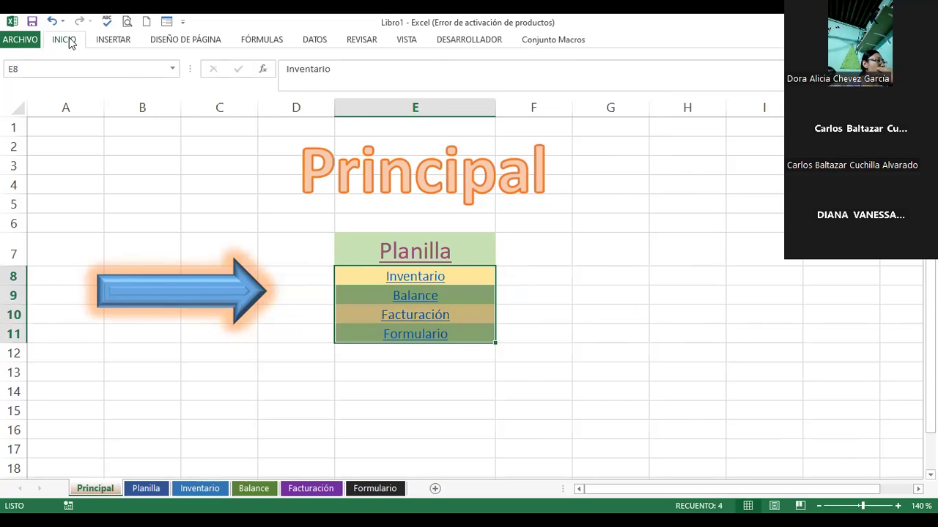
pyautogui.click(179, 65)
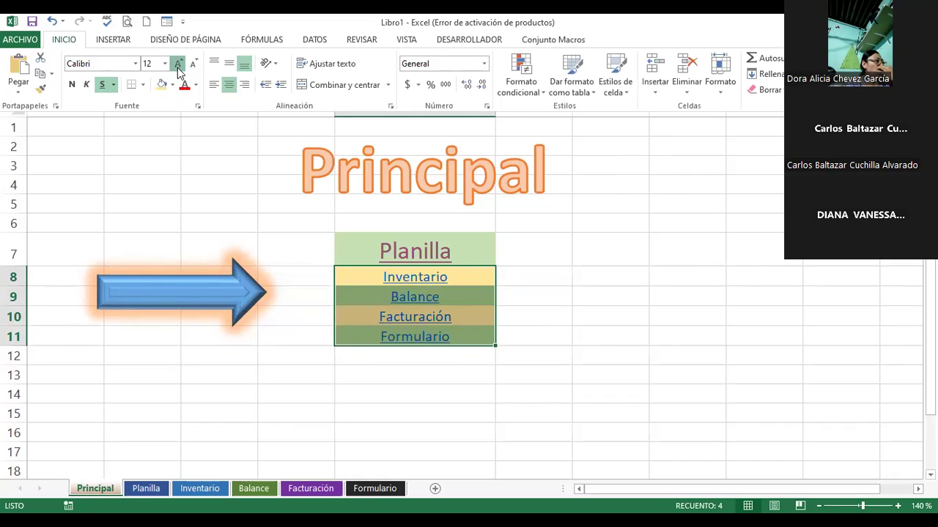
pyautogui.click(178, 65)
pyautogui.click(177, 65)
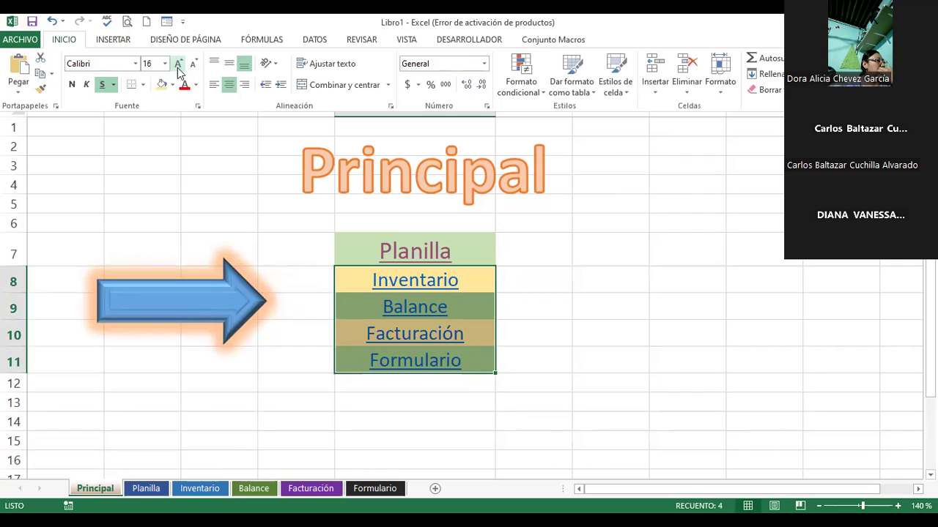
pyautogui.click(527, 267)
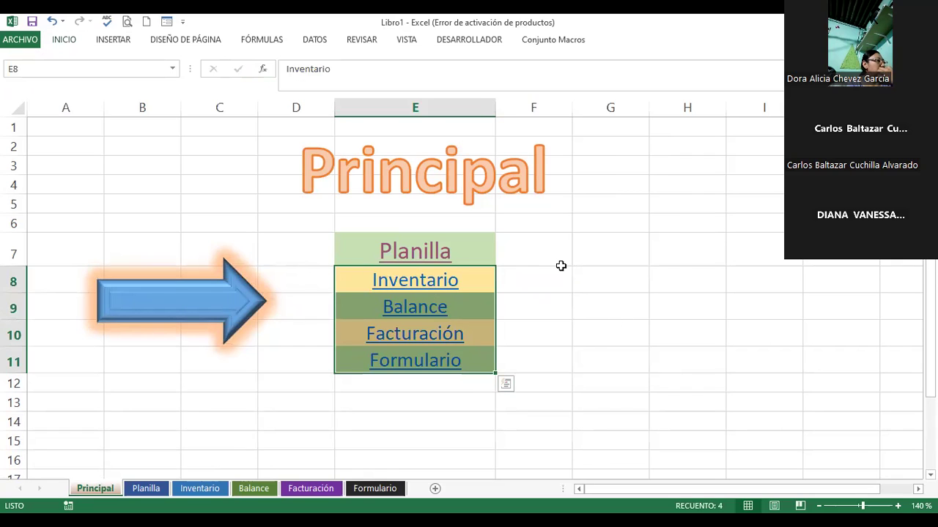
pyautogui.click(561, 268)
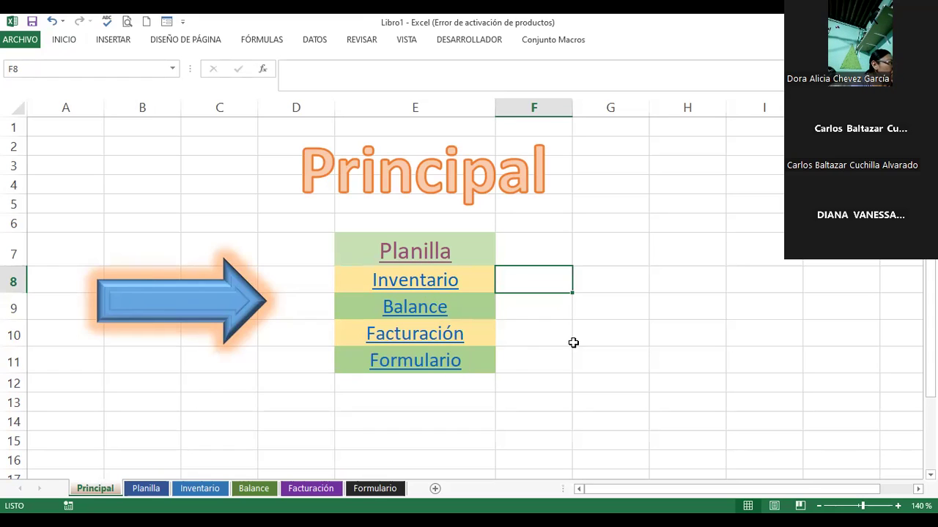
pyautogui.click(588, 308)
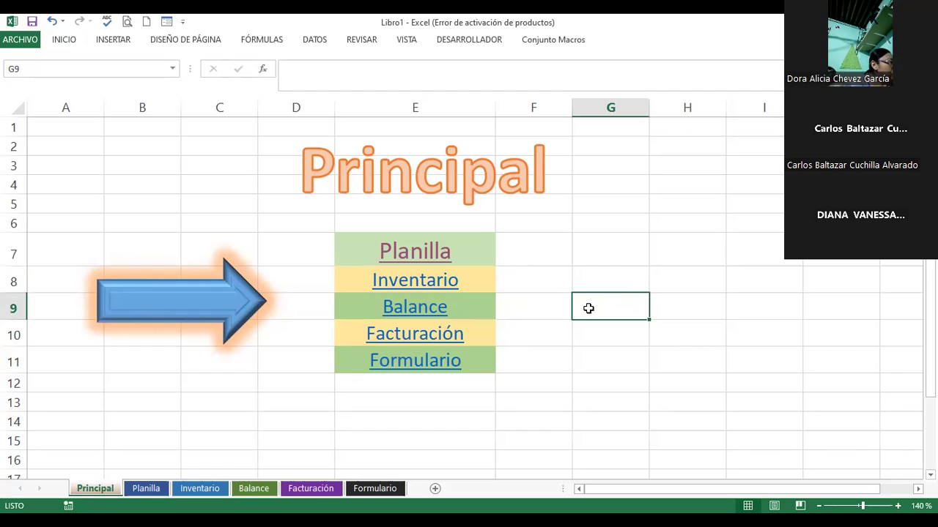
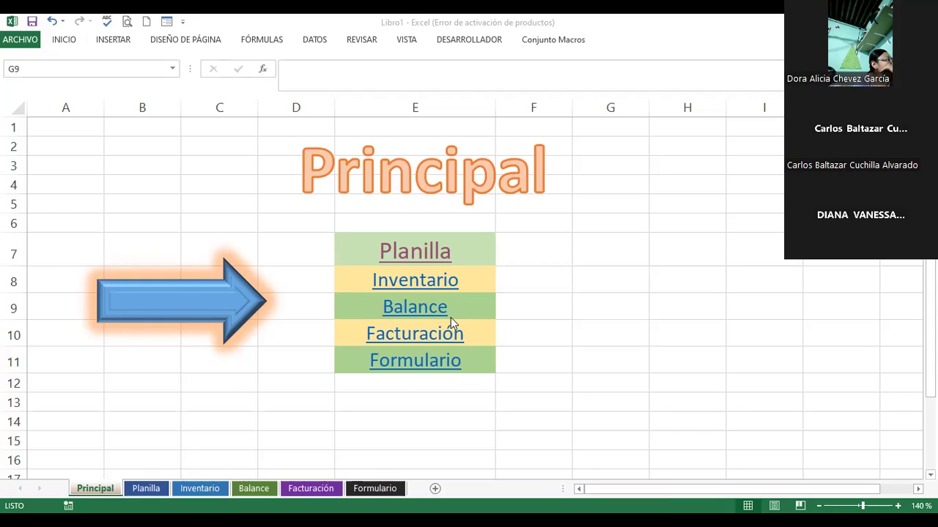
# - Follow the Inventario link, return to Principal, then follow the Formulario link
pyautogui.click(427, 285)
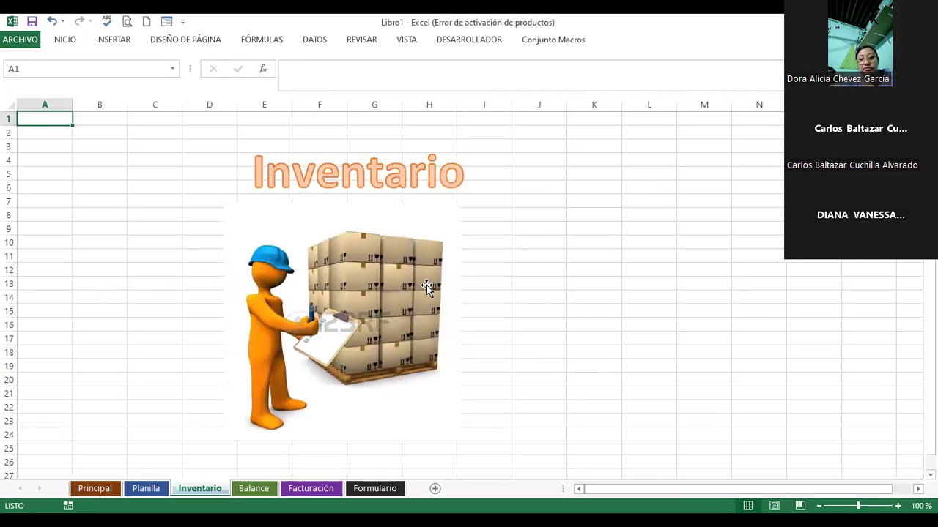
pyautogui.click(113, 488)
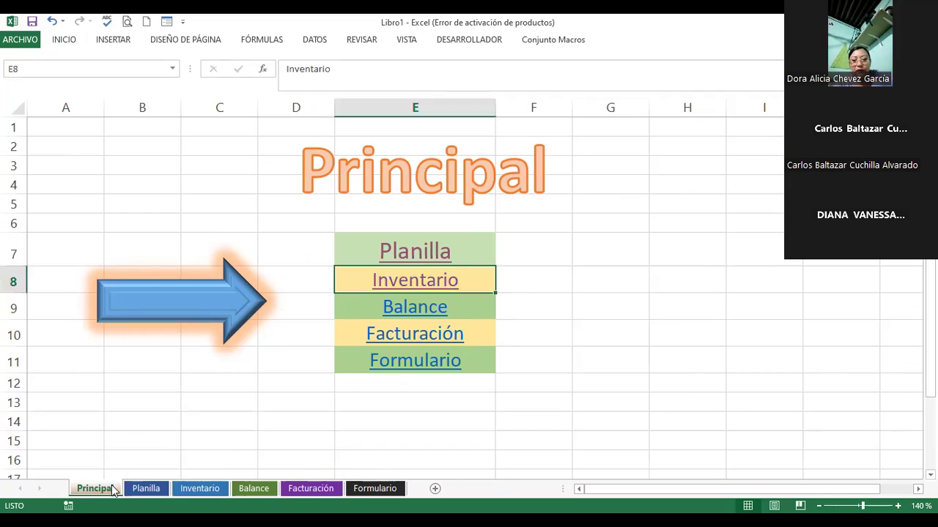
pyautogui.click(415, 361)
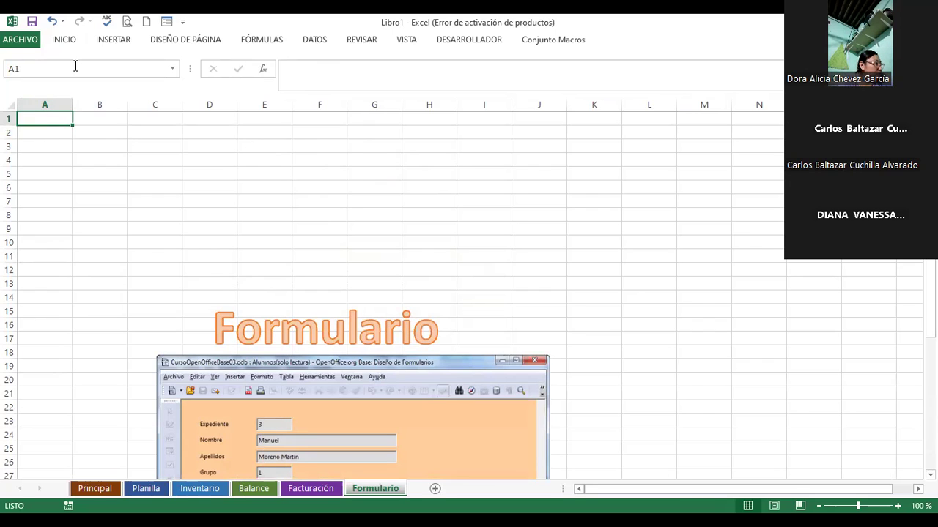
# - Draw a 16-point star shape over cells A1:B3 on the Formulario sheet
pyautogui.click(119, 39)
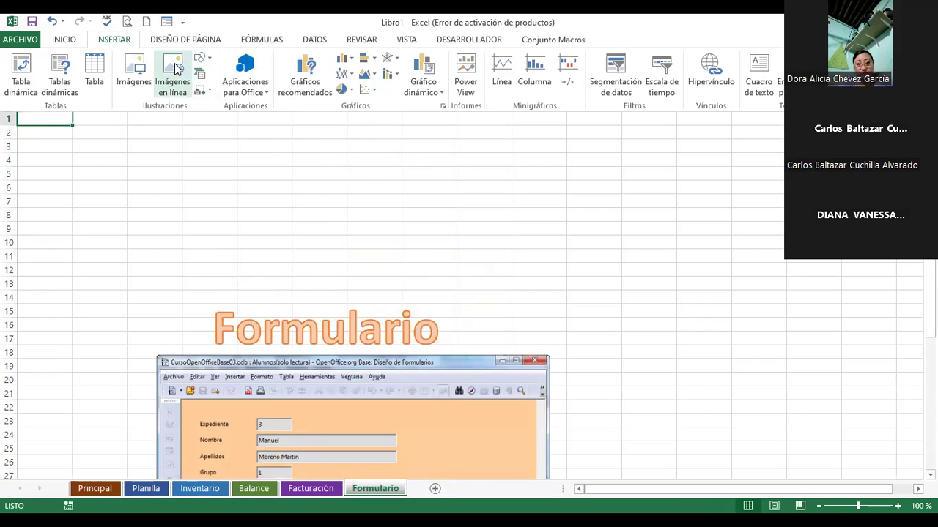
pyautogui.click(207, 66)
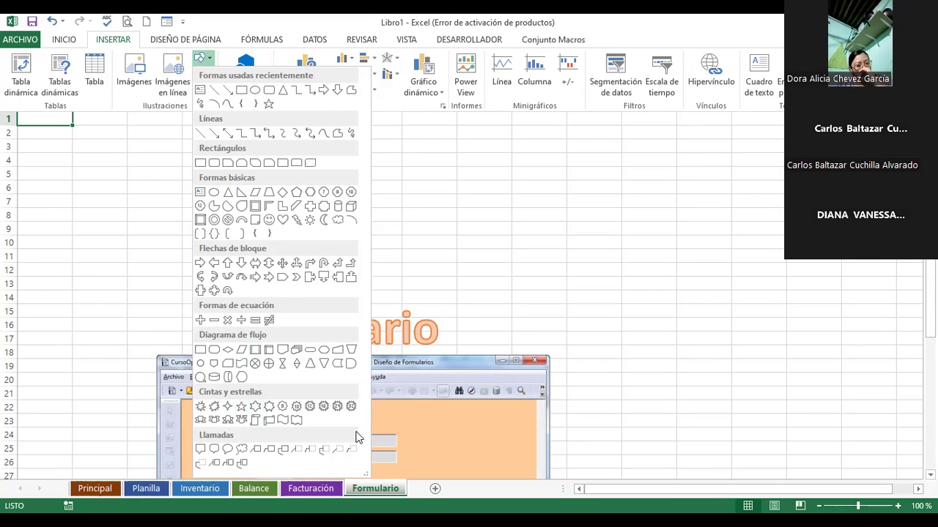
pyautogui.click(324, 407)
pyautogui.moveTo(27, 119)
pyautogui.mouseDown()
pyautogui.moveTo(81, 147)
pyautogui.moveTo(107, 180)
pyautogui.mouseUp()
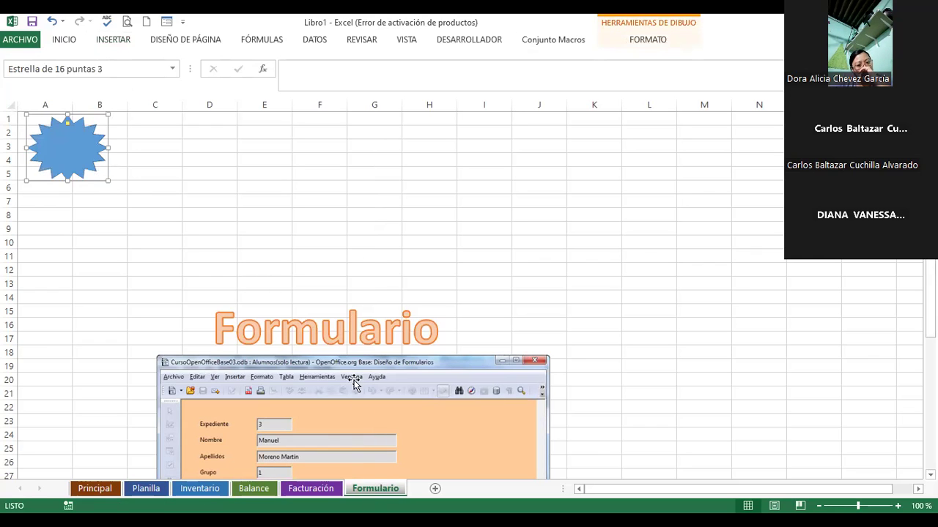
# - Move the Formulario title and the form screenshot up toward the top rows
pyautogui.click(367, 333)
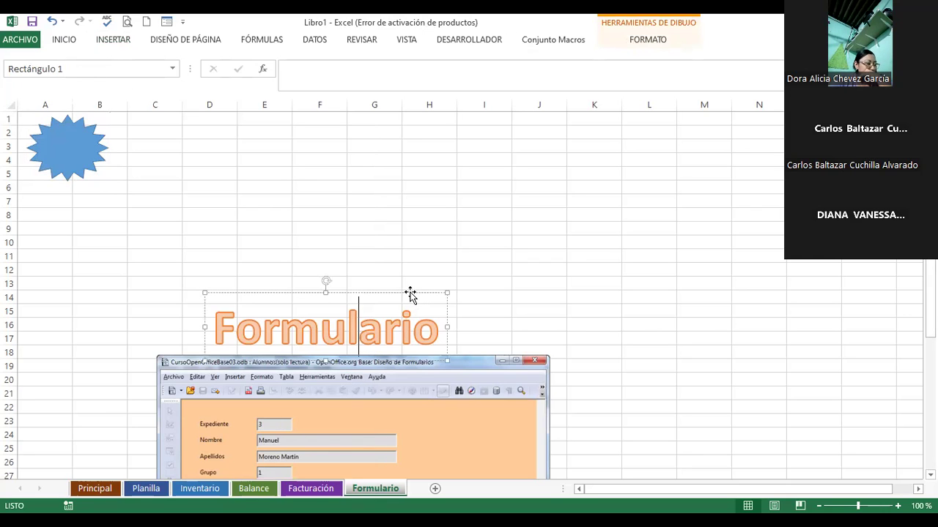
pyautogui.moveTo(414, 294); pyautogui.dragTo(498, 125)
pyautogui.moveTo(451, 377); pyautogui.dragTo(502, 214)
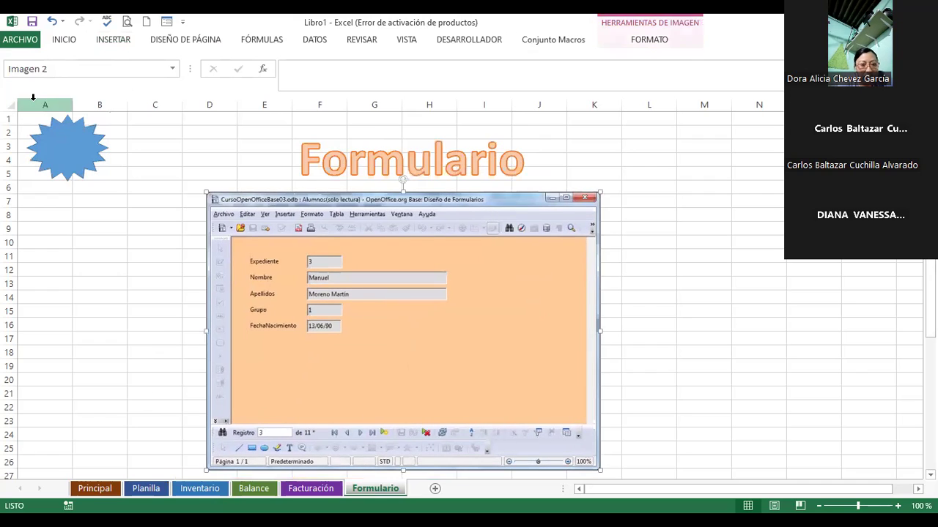
# - Label the star 'Menú Principal' and widen it so the text fits
pyautogui.click(64, 147)
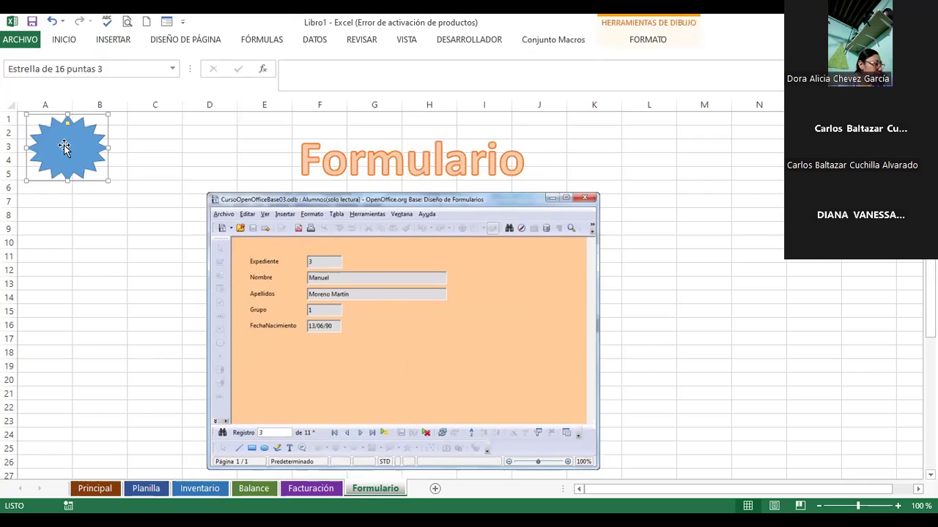
pyautogui.write('M')
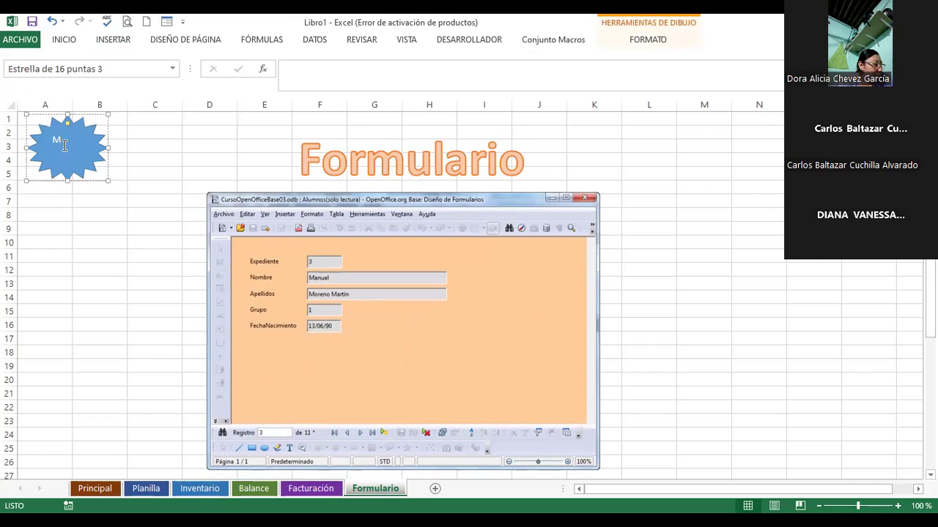
pyautogui.write('enú')
pyautogui.write('Principal')
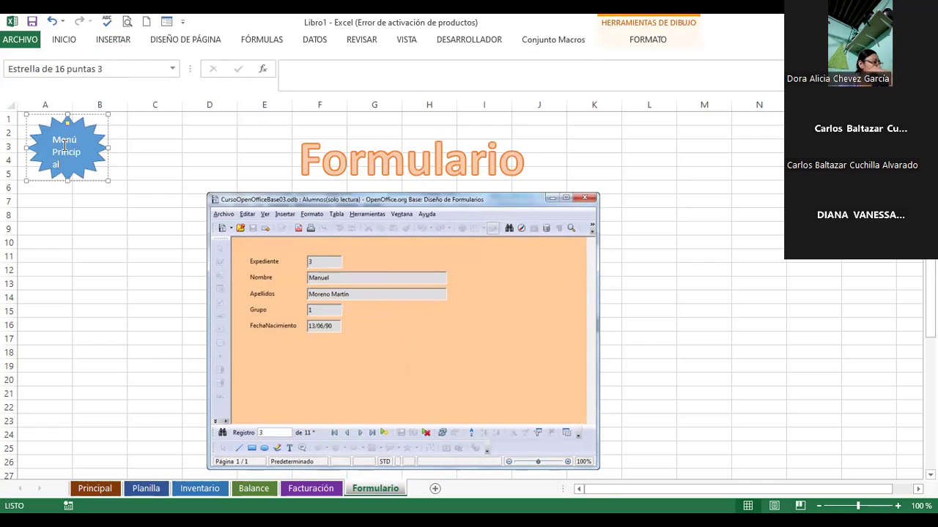
pyautogui.moveTo(108, 148); pyautogui.dragTo(126, 147)
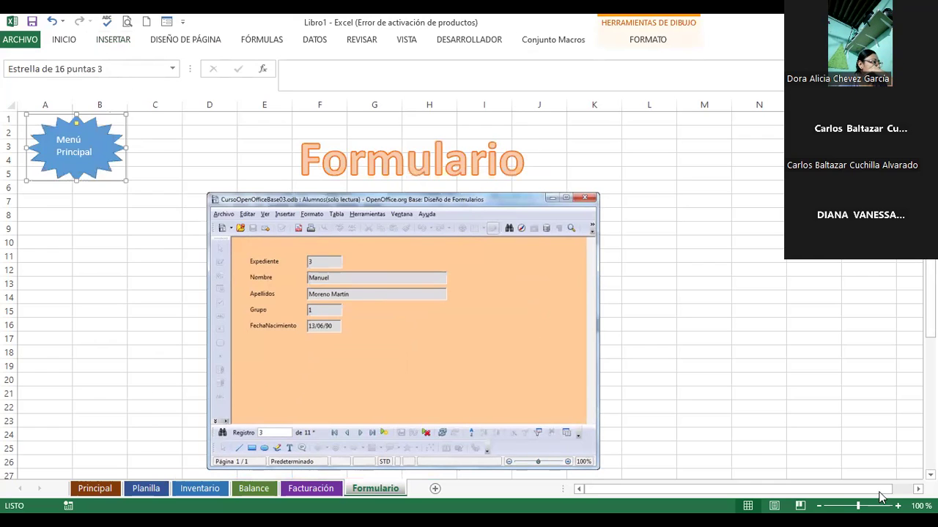
pyautogui.scroll(7, 750, 496)
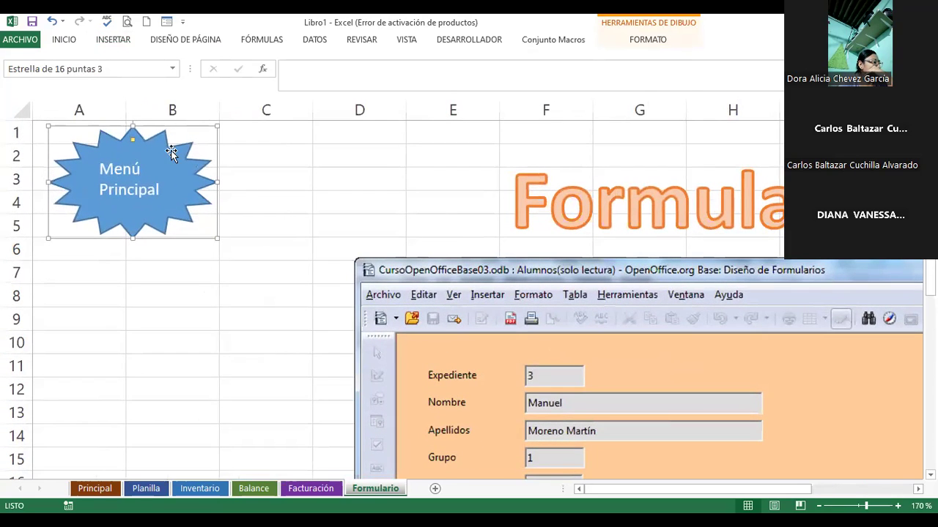
# - Centre the 'Menú Principal' text inside the star
pyautogui.click(135, 195)
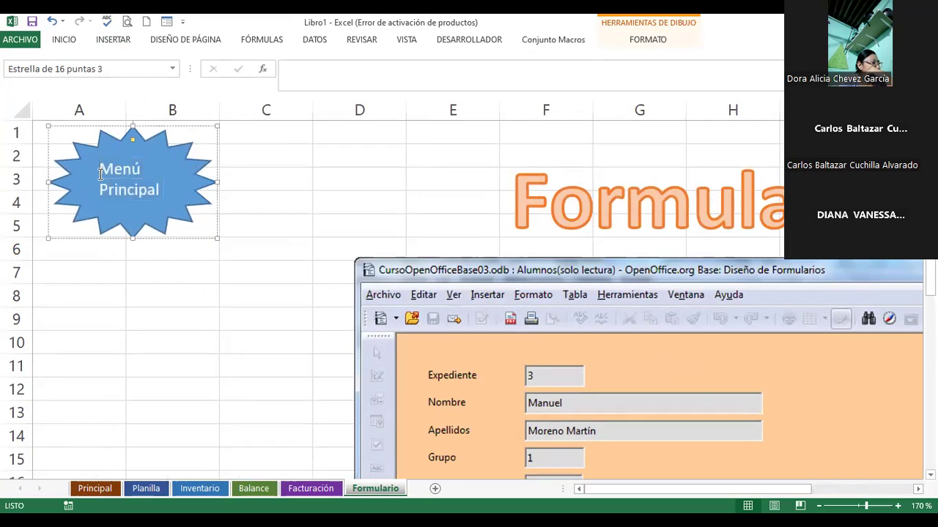
pyautogui.tripleClick(118, 177)
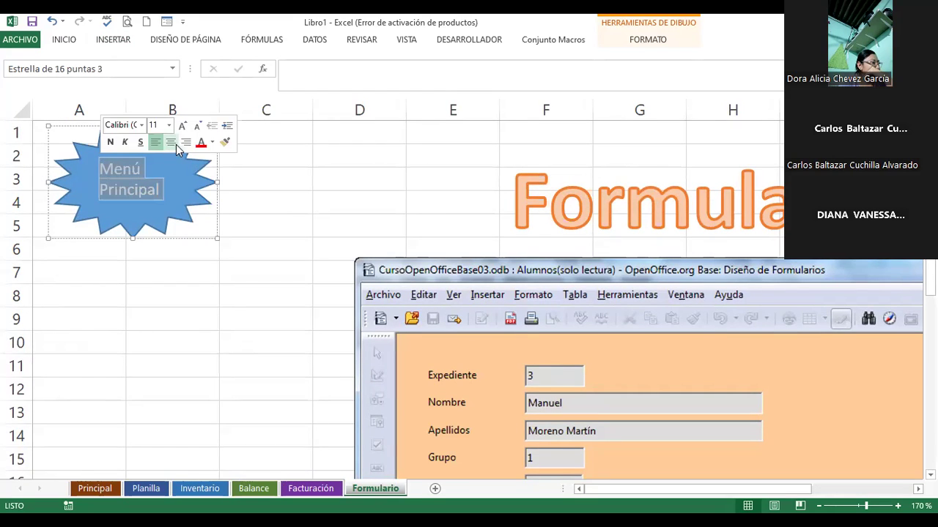
pyautogui.click(170, 142)
pyautogui.click(73, 165)
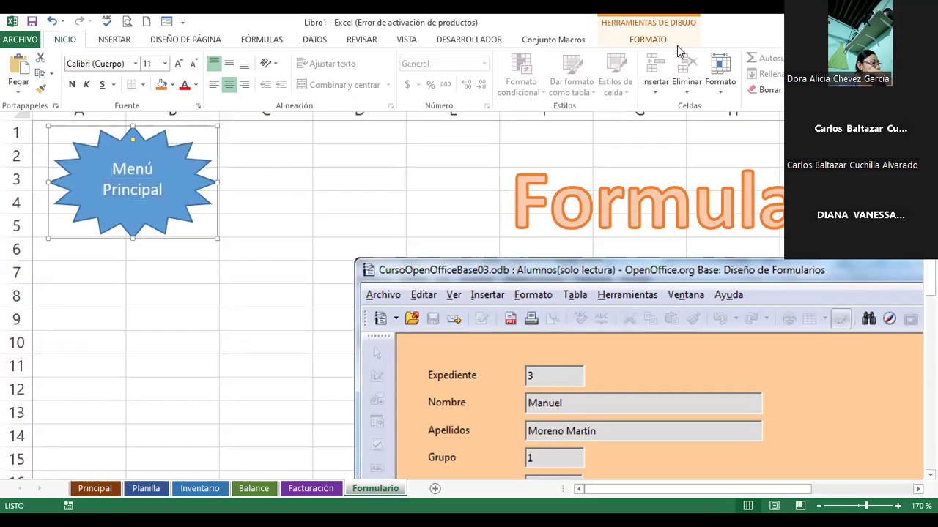
# - Apply the yellow shape style and a bevel effect to the star
pyautogui.click(649, 41)
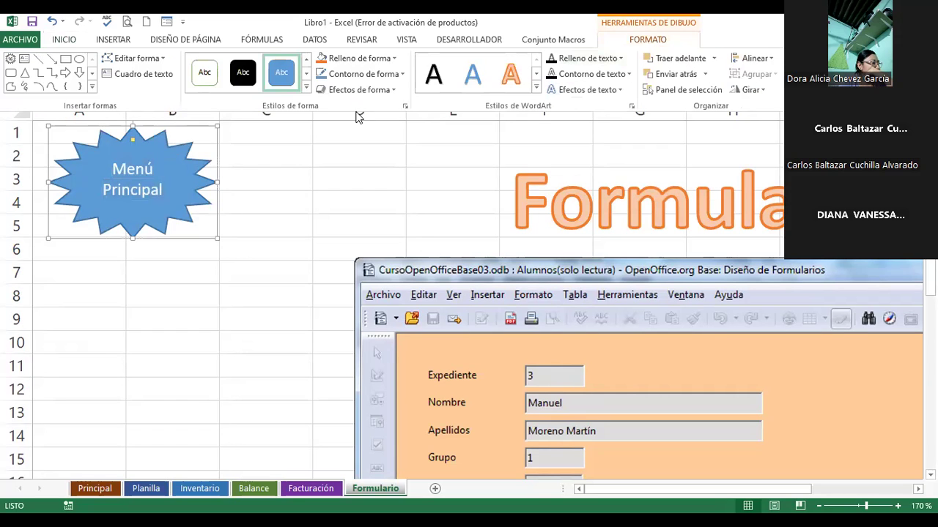
pyautogui.click(306, 89)
pyautogui.click(357, 164)
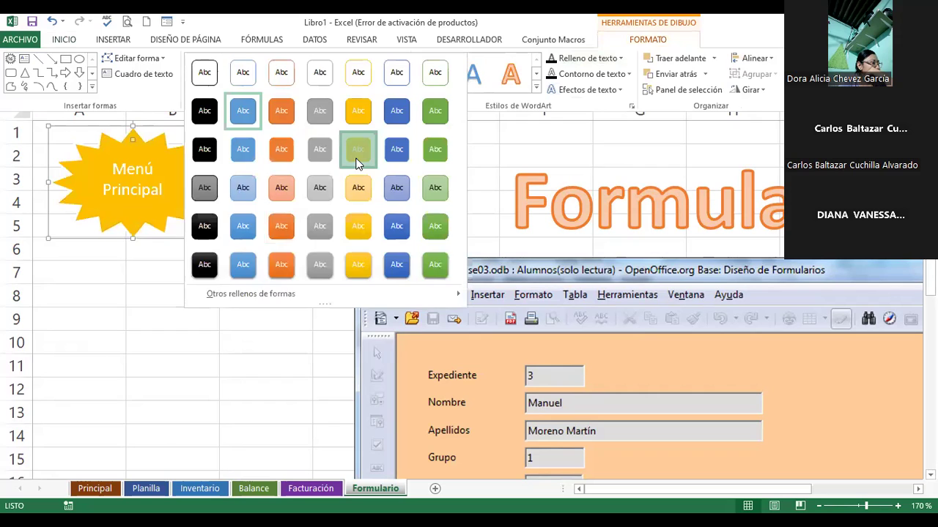
pyautogui.click(359, 90)
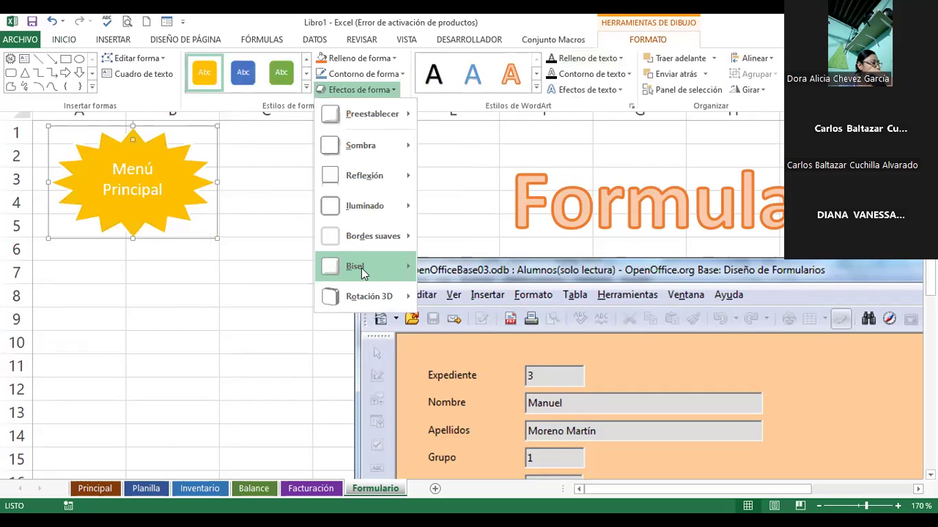
pyautogui.moveTo(364, 266)
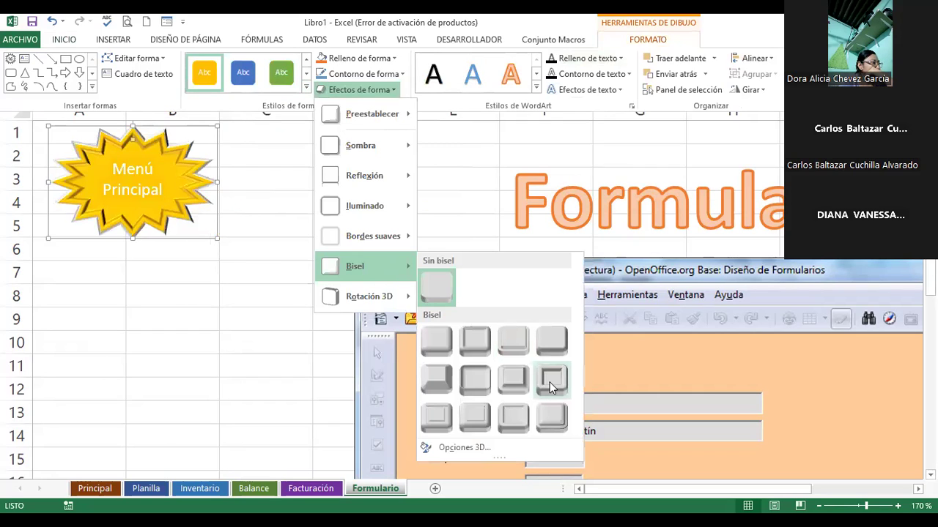
pyautogui.click(165, 251)
pyautogui.click(169, 228)
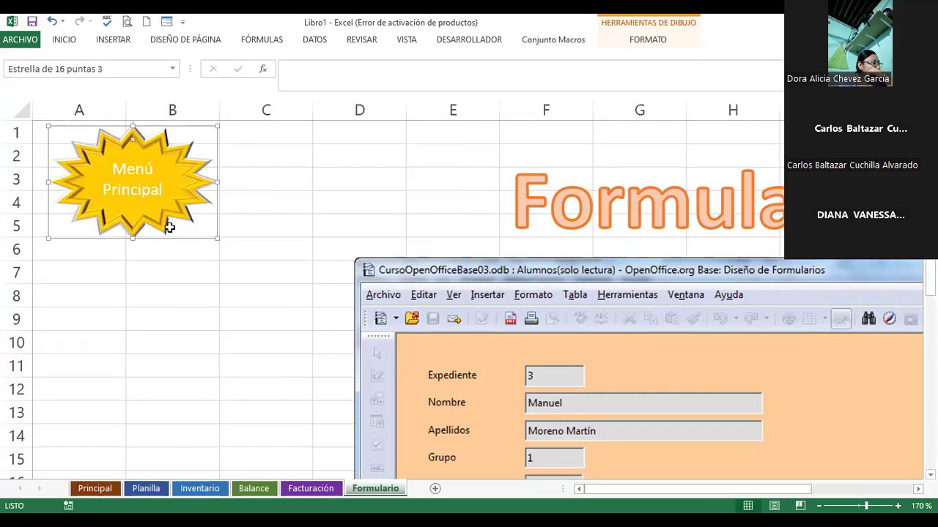
# - Add a hyperlink on the star pointing to the Principal sheet in this document
pyautogui.click(171, 227)
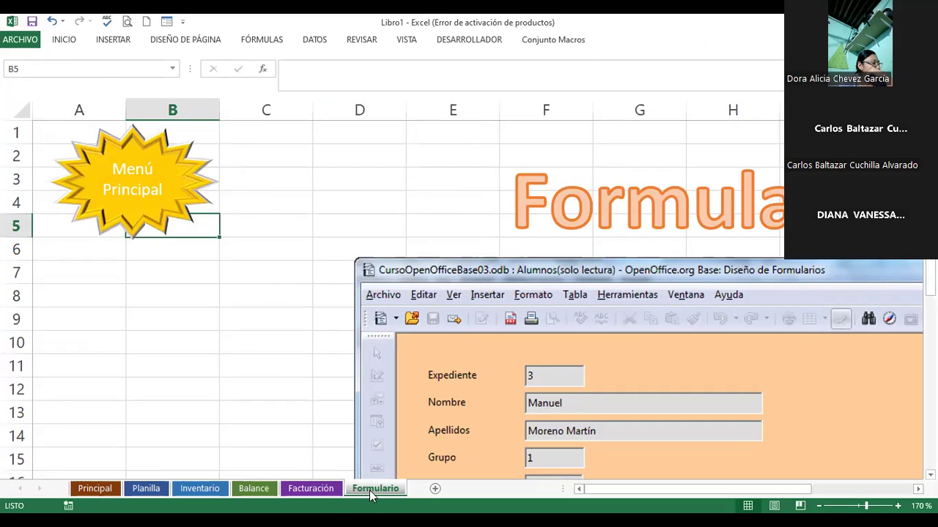
pyautogui.click(193, 189)
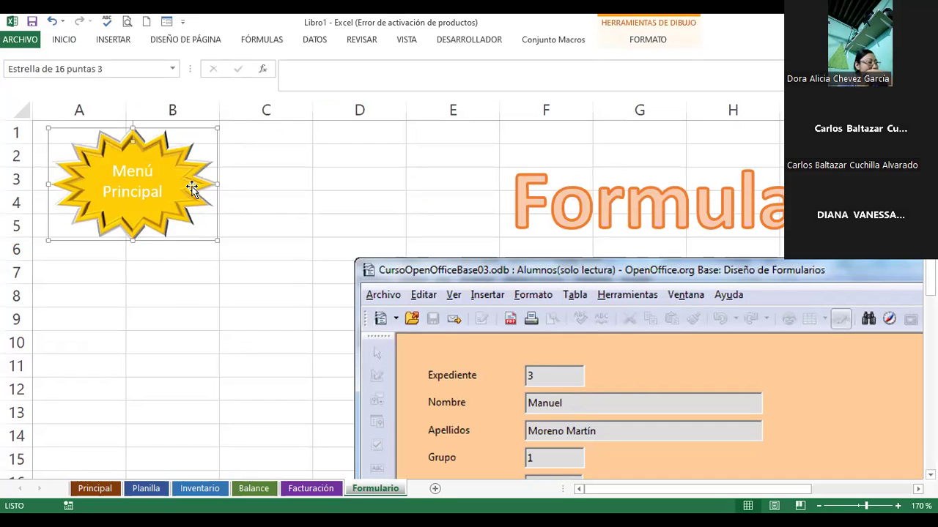
pyautogui.rightClick(194, 191)
pyautogui.press('Escape')
pyautogui.rightClick(194, 190)
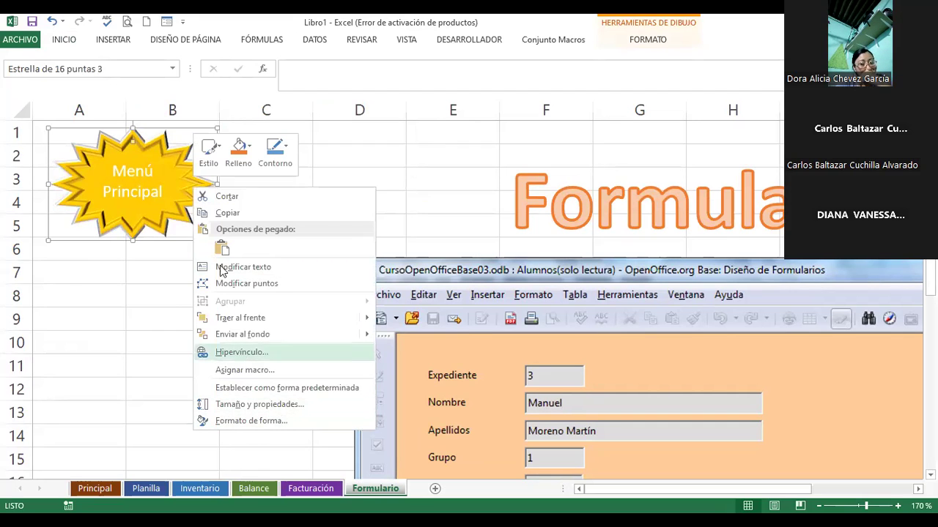
pyautogui.click(242, 353)
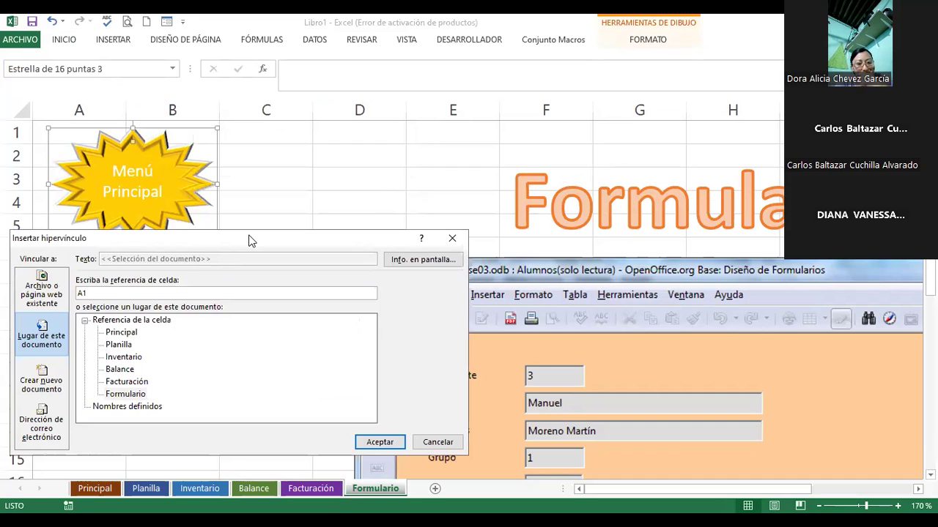
pyautogui.moveTo(248, 241); pyautogui.dragTo(507, 104)
pyautogui.click(382, 197)
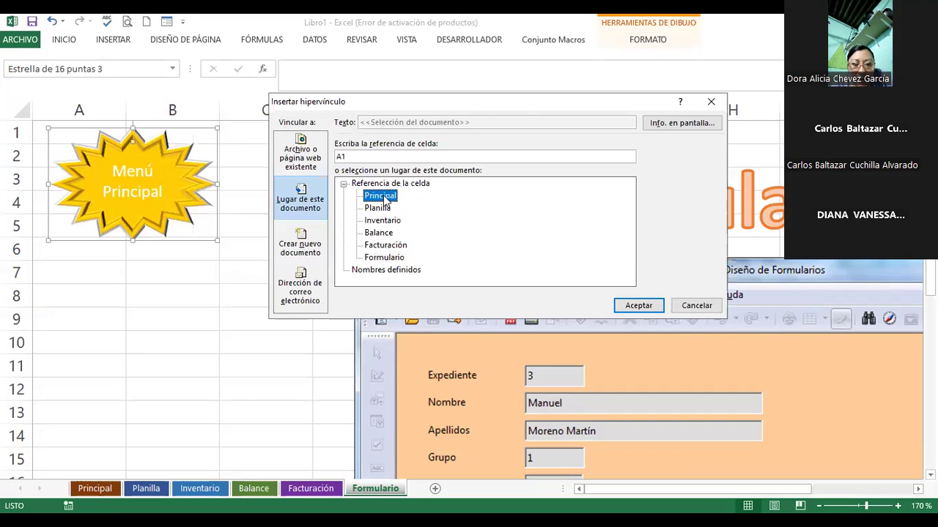
pyautogui.click(638, 305)
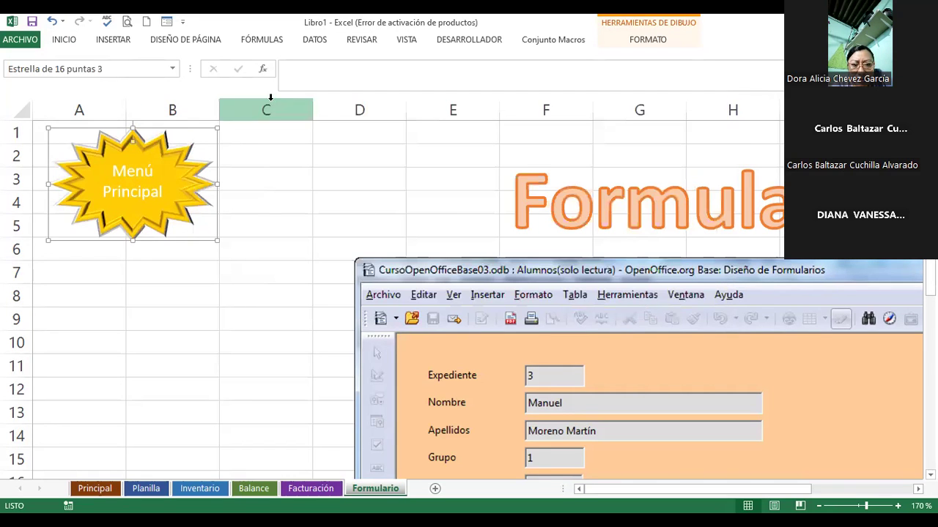
# - Test the star's link to Principal twice, ending back on the Formulario sheet
pyautogui.click(272, 189)
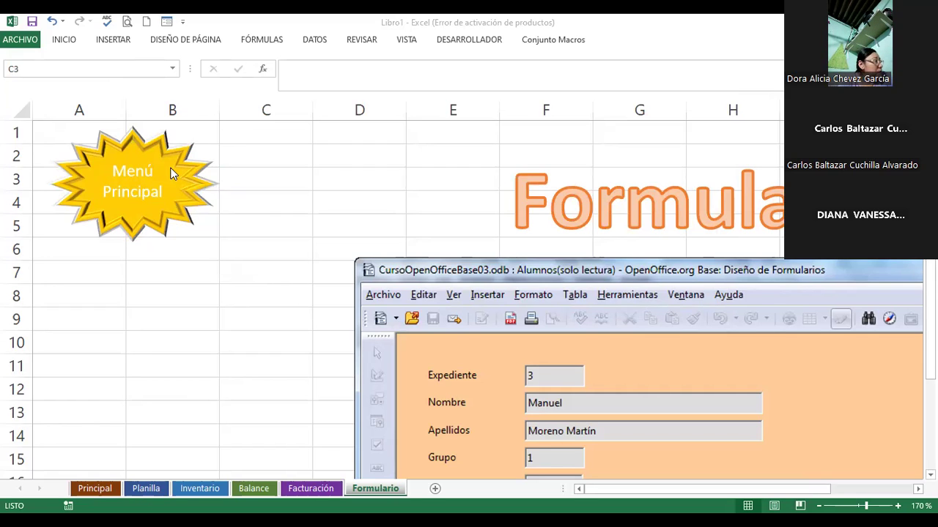
pyautogui.click(147, 201)
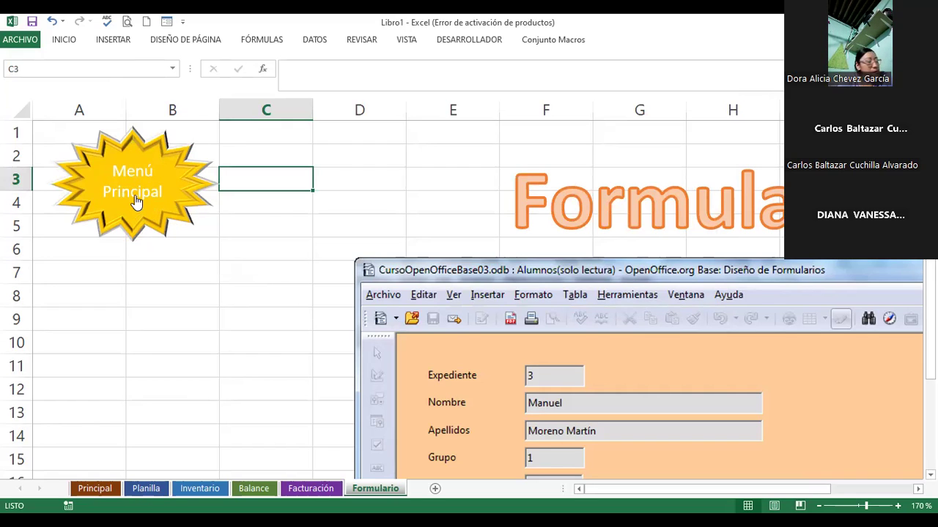
pyautogui.click(136, 202)
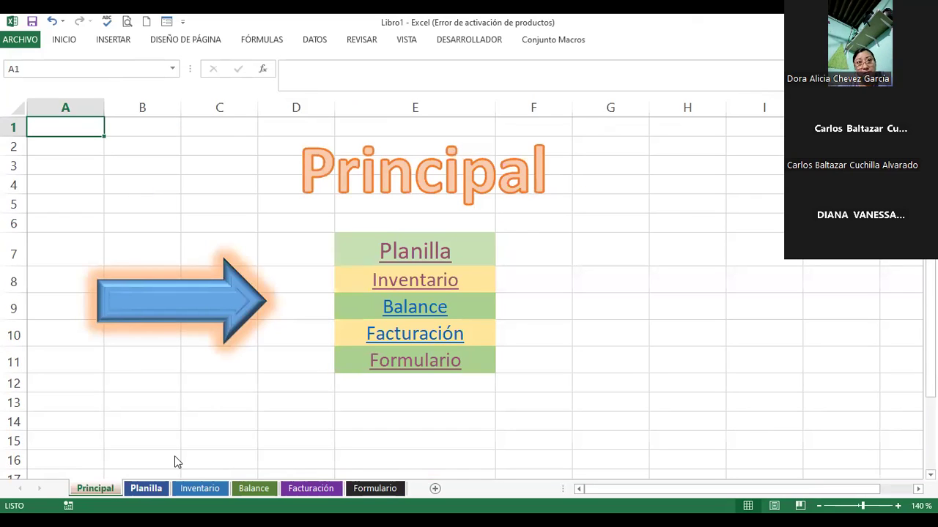
pyautogui.click(388, 488)
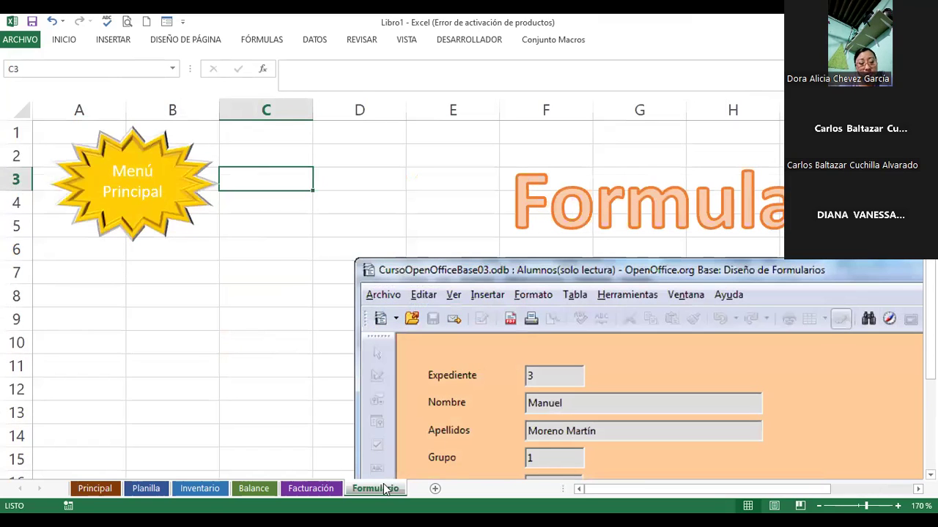
pyautogui.click(152, 223)
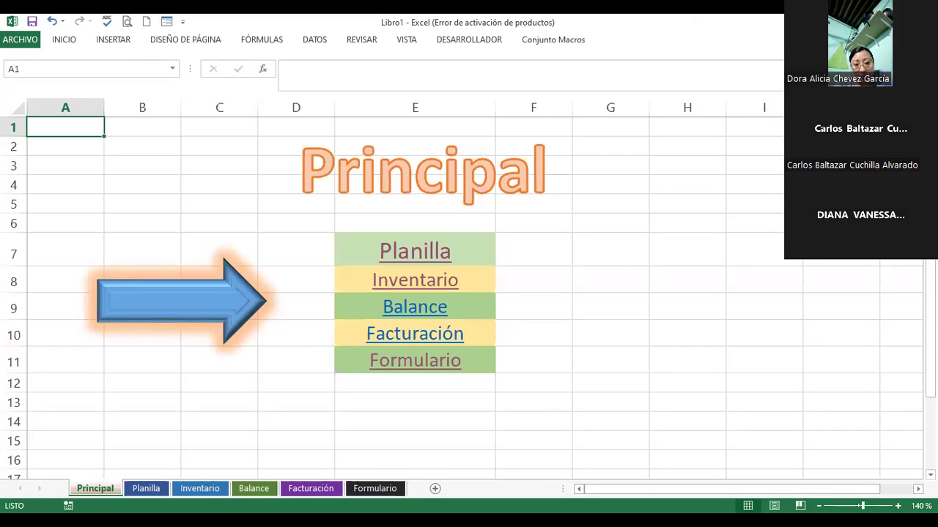
pyautogui.click(388, 489)
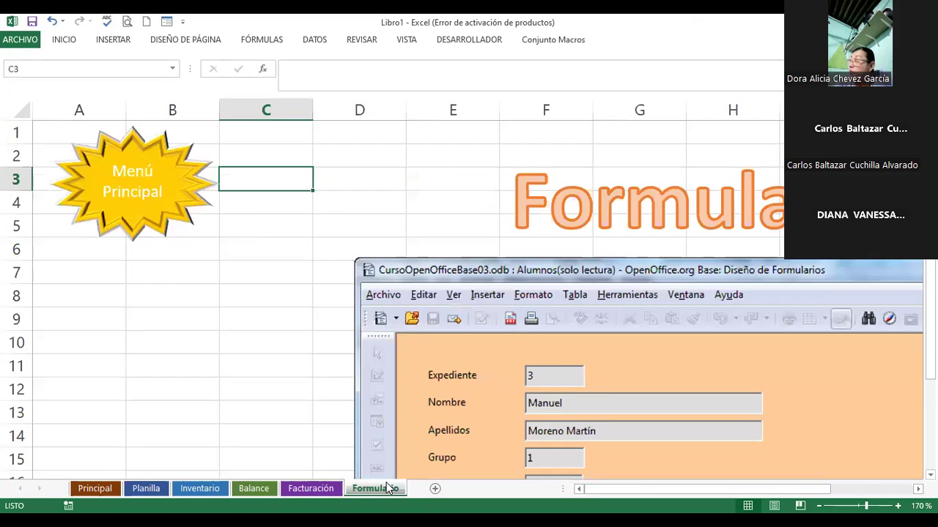
# - Enter 'Menú' in cell C1 of the Formulario sheet
pyautogui.click(248, 245)
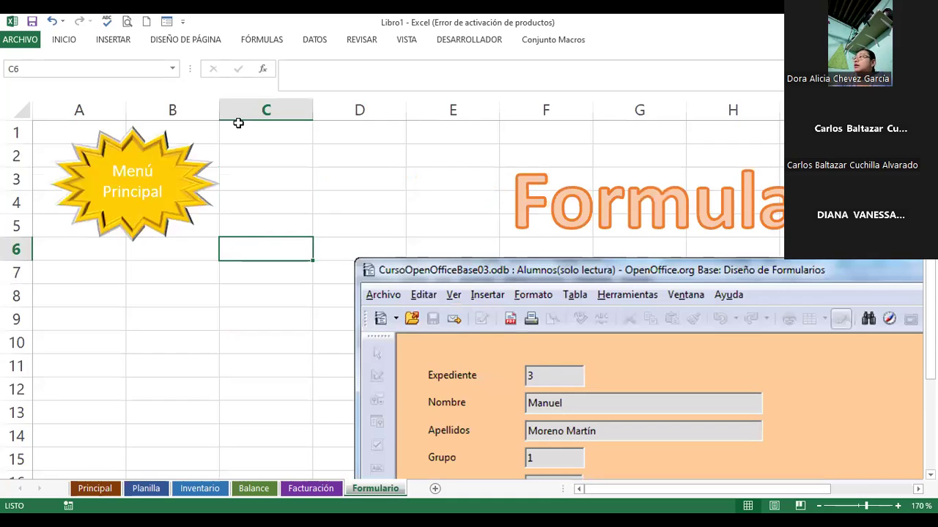
pyautogui.click(264, 138)
pyautogui.write('Mn')
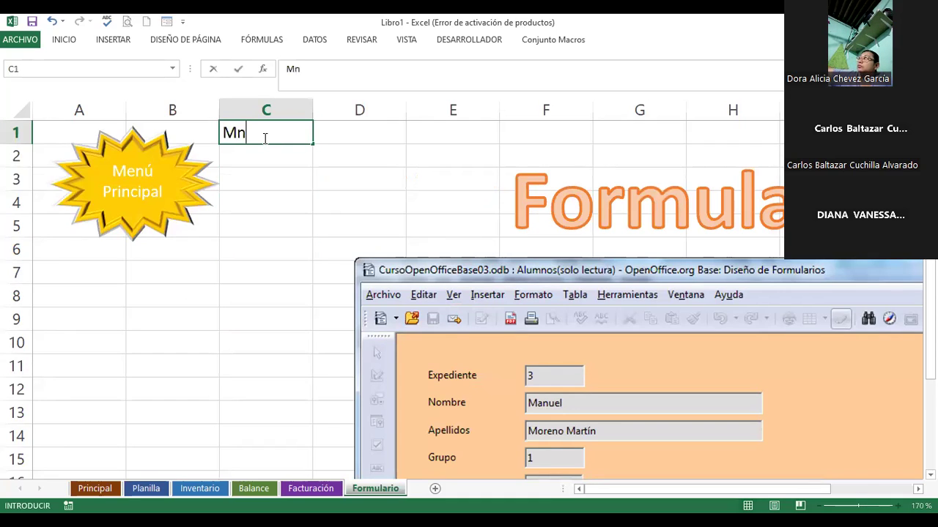
pyautogui.press('BackSpace')
pyautogui.write('enú')
pyautogui.press('Return')
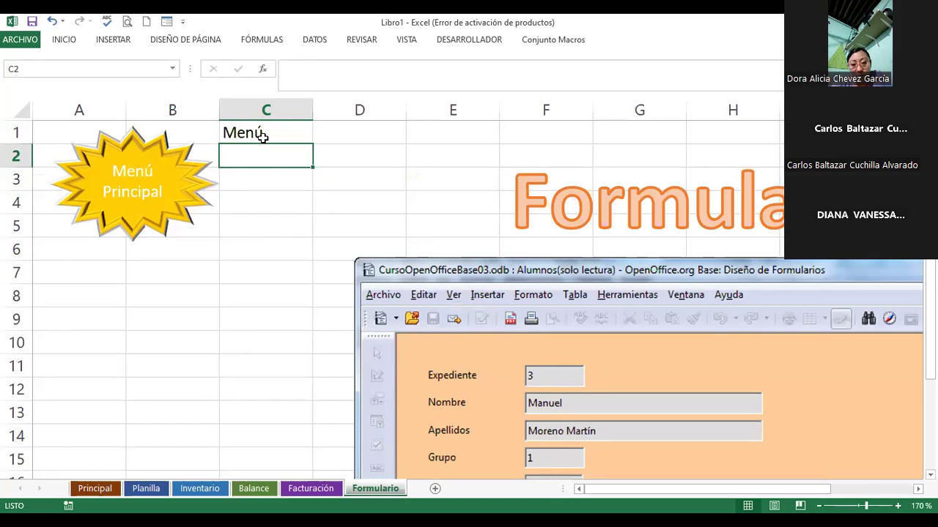
# - Open the hyperlink settings for C1, then cancel without adding a link
pyautogui.click(260, 132)
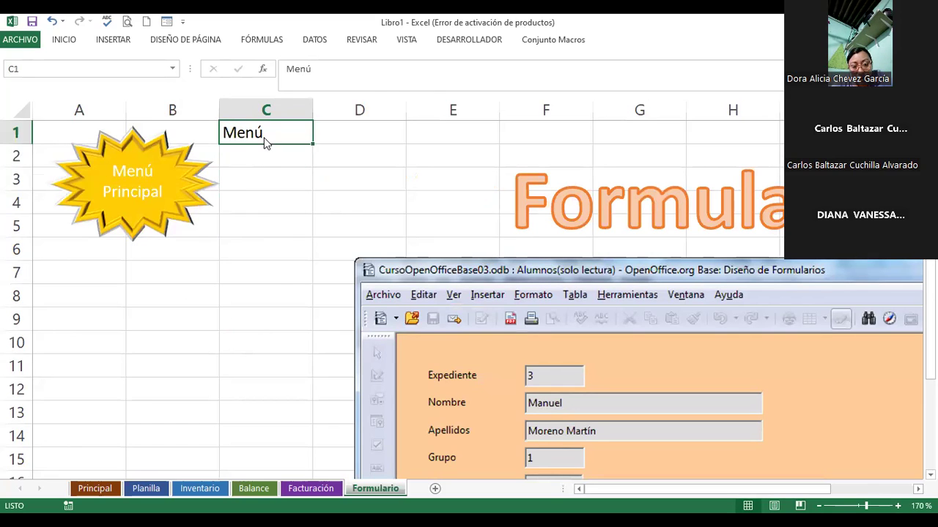
pyautogui.rightClick(262, 133)
pyautogui.click(297, 398)
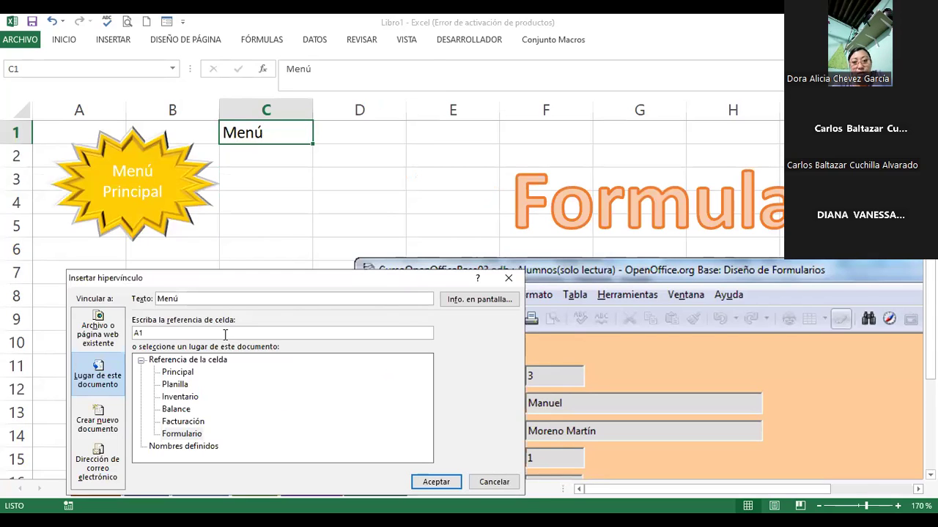
pyautogui.click(507, 279)
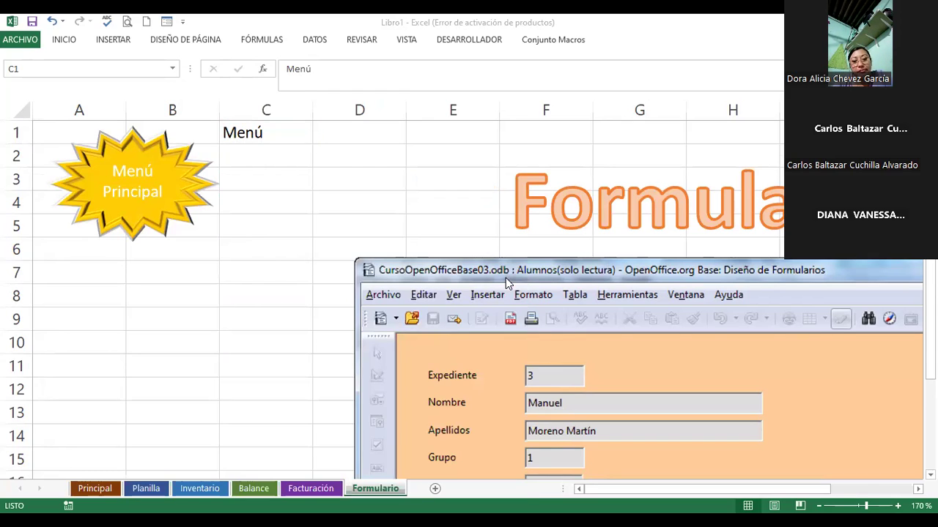
pyautogui.click(185, 217)
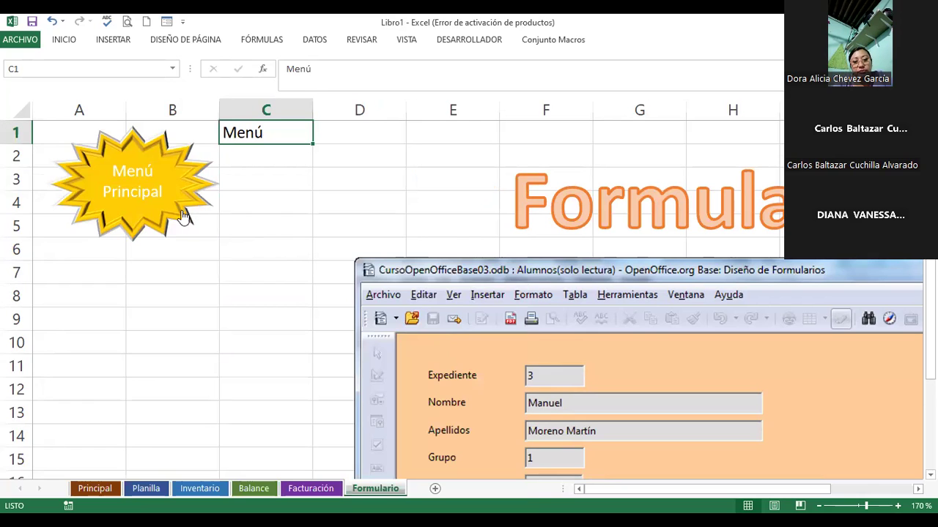
# - Copy the Menú Principal star and paste it onto the Planilla and Inventario sheets
pyautogui.rightClick(185, 217)
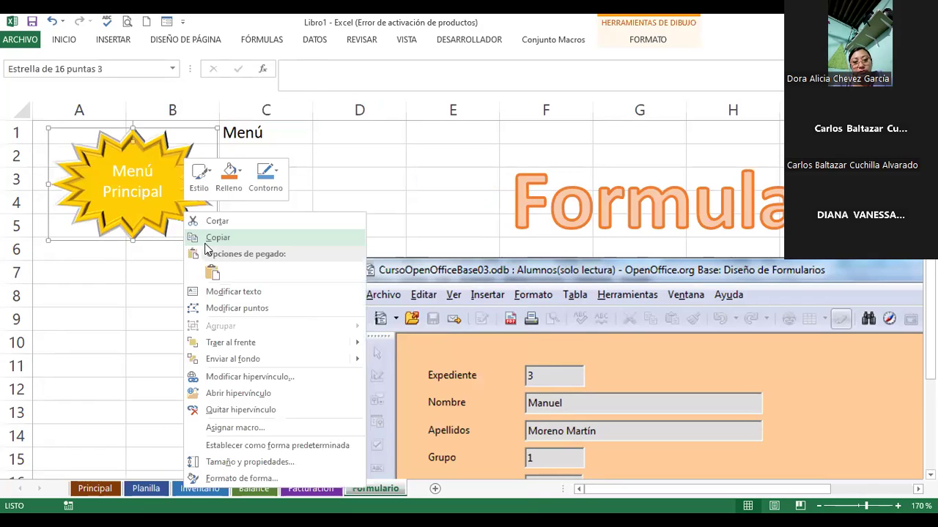
pyautogui.click(146, 489)
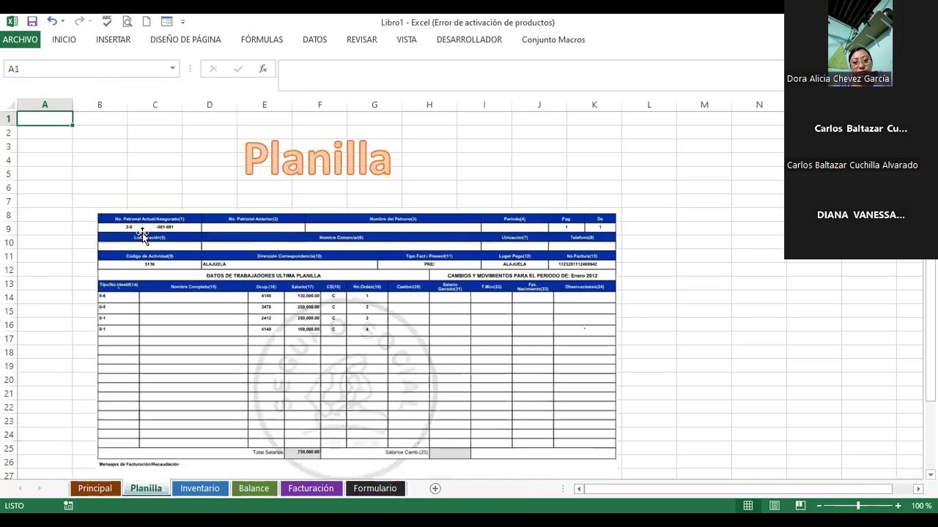
pyautogui.hotkey('ctrl', 'v')
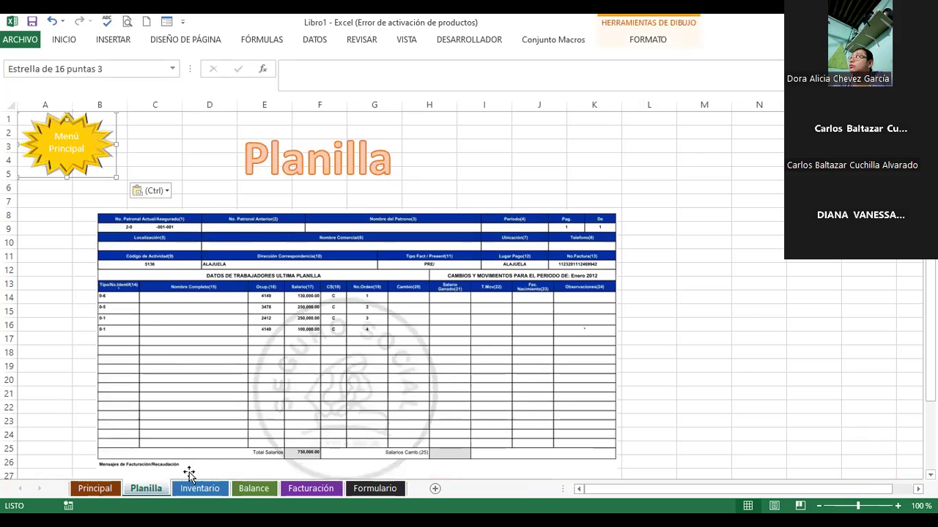
pyautogui.click(195, 489)
pyautogui.hotkey('ctrl', 'v')
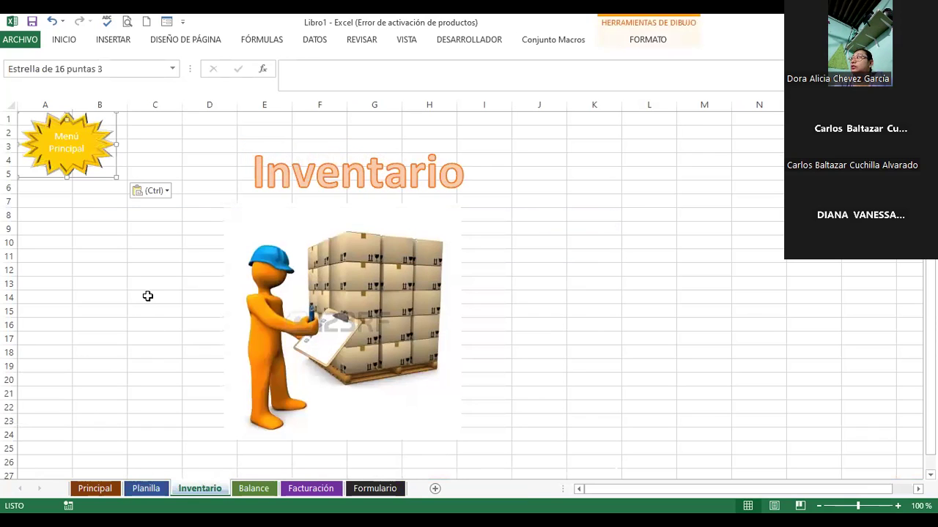
# - Paste the star on Balance and shift the scale picture and title right
pyautogui.click(253, 490)
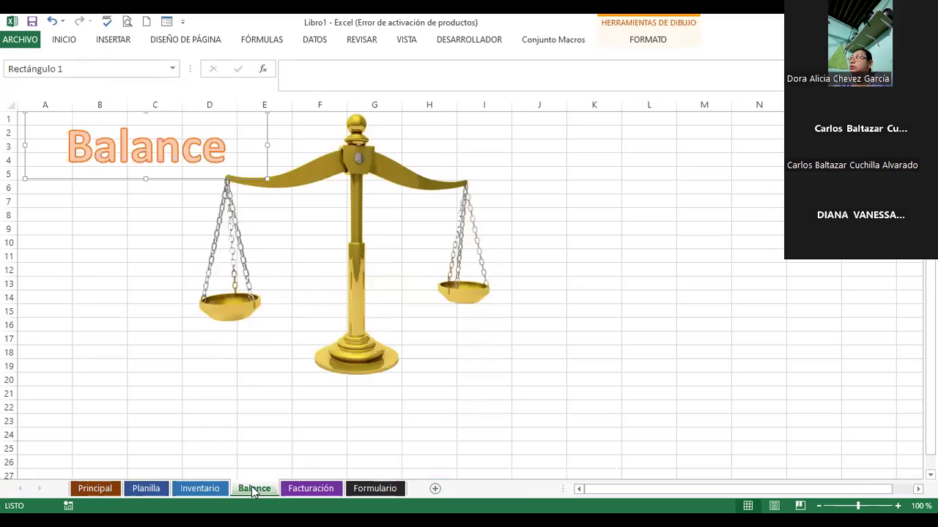
pyautogui.hotkey('ctrl', 'v')
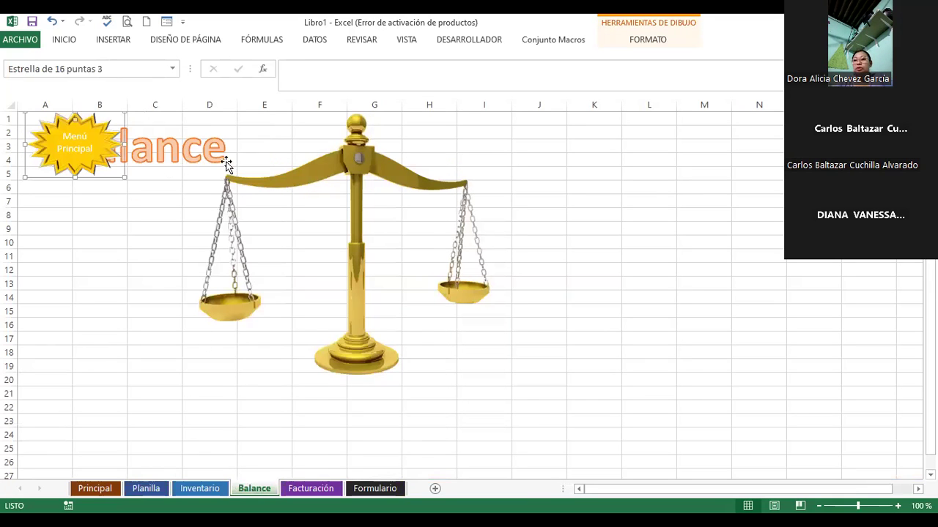
pyautogui.moveTo(227, 164); pyautogui.dragTo(373, 189)
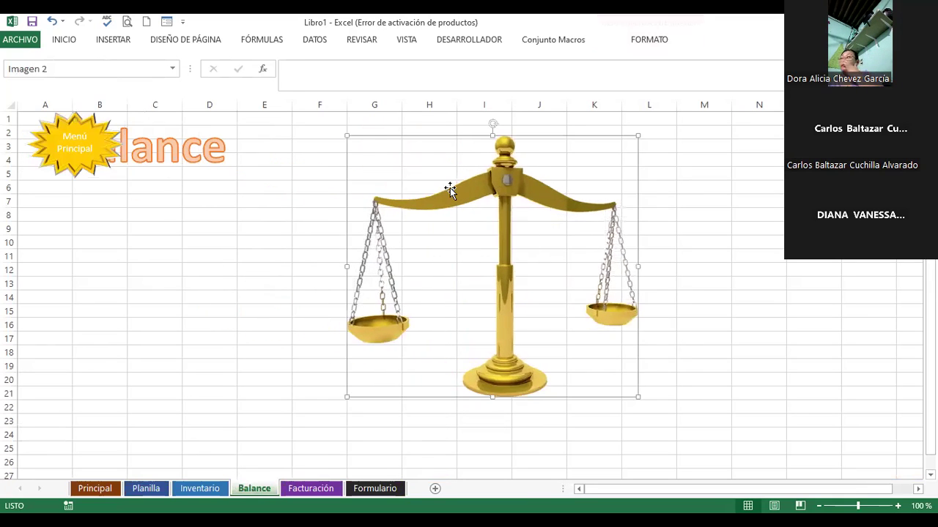
pyautogui.click(177, 145)
pyautogui.moveTo(203, 183); pyautogui.dragTo(330, 174)
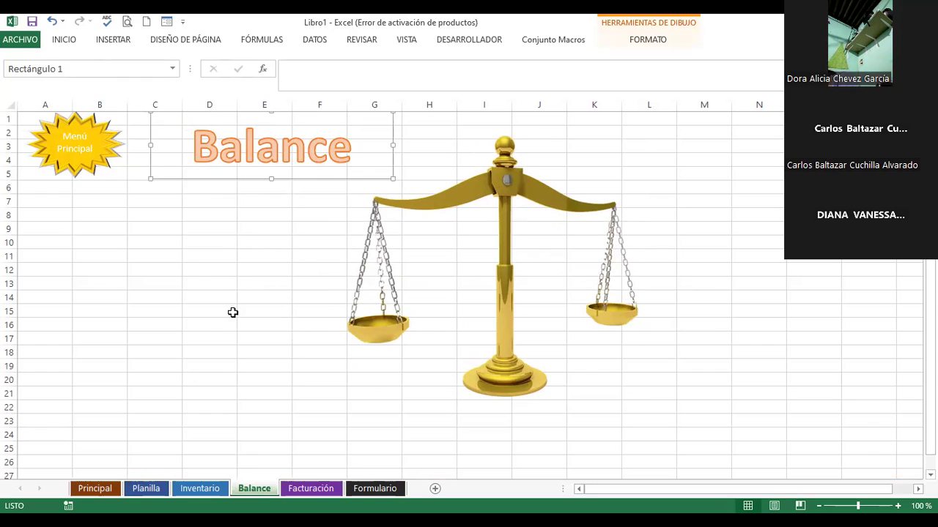
pyautogui.click(210, 310)
# - Paste the star on Facturación and move it to cells A1–B4
pyautogui.click(300, 489)
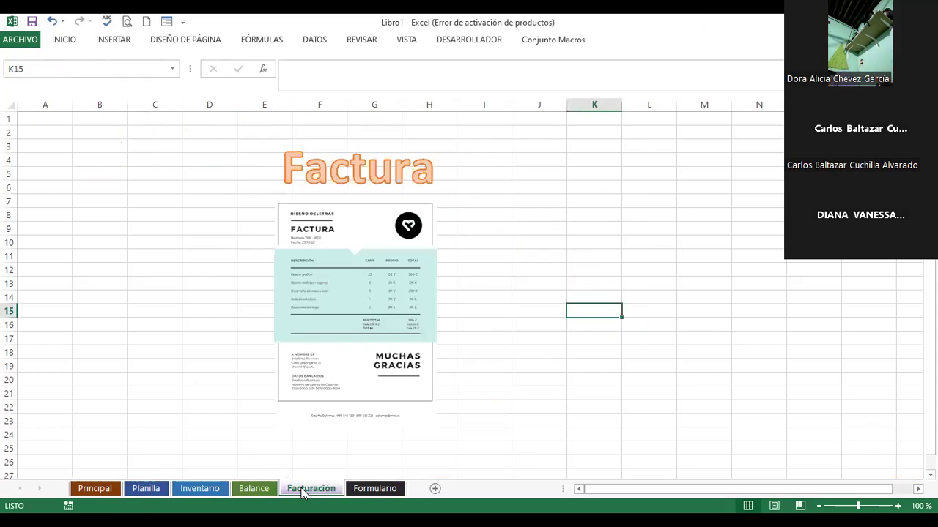
pyautogui.hotkey('ctrl', 'v')
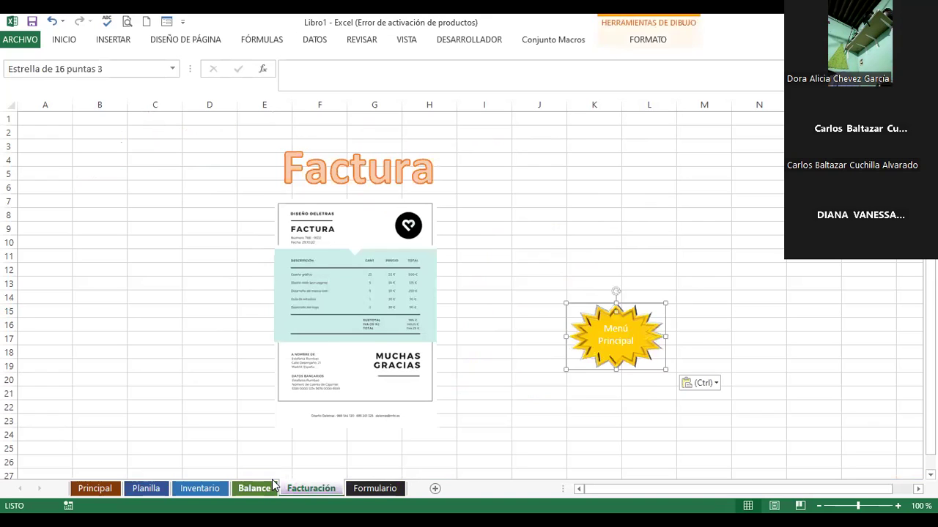
pyautogui.moveTo(643, 345); pyautogui.dragTo(85, 131)
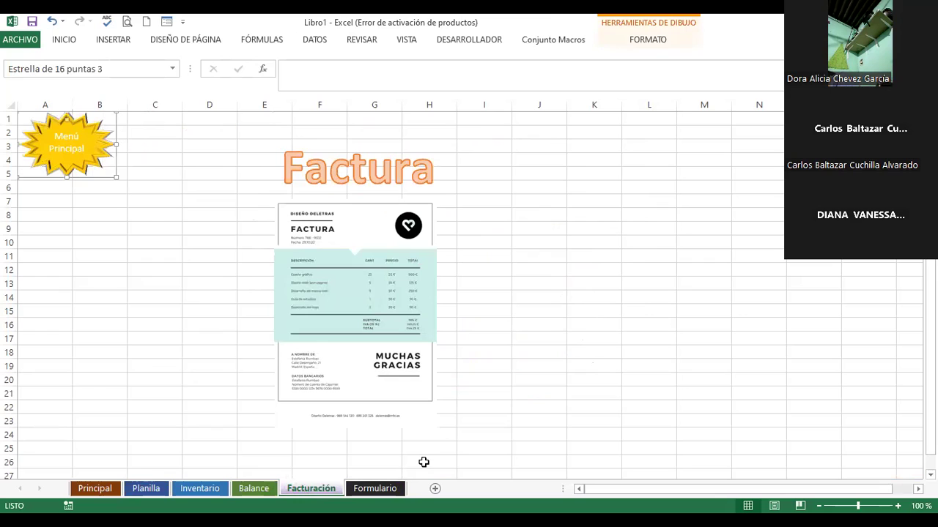
# - Test the Planilla, Balance, Facturación and Formulario links, returning each time via the star
pyautogui.click(368, 489)
pyautogui.click(309, 487)
pyautogui.click(103, 490)
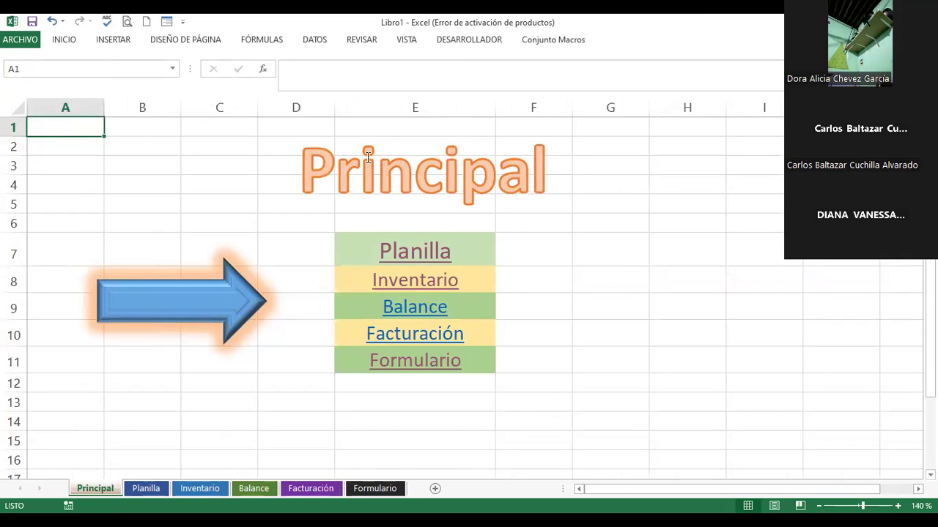
pyautogui.click(396, 260)
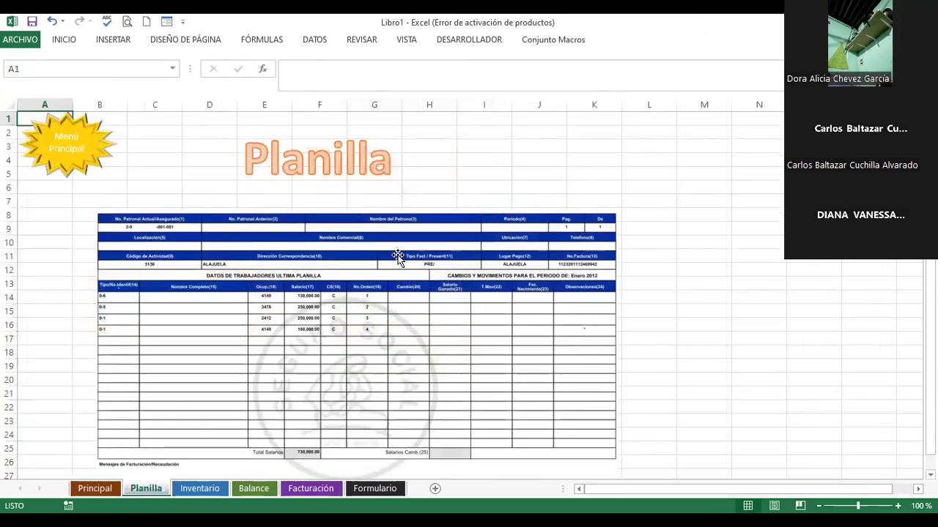
pyautogui.click(89, 151)
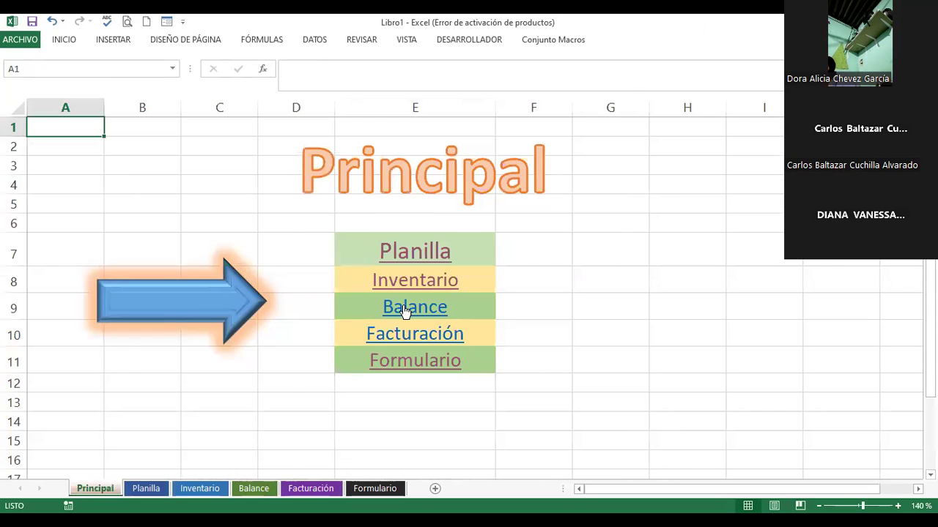
pyautogui.click(405, 309)
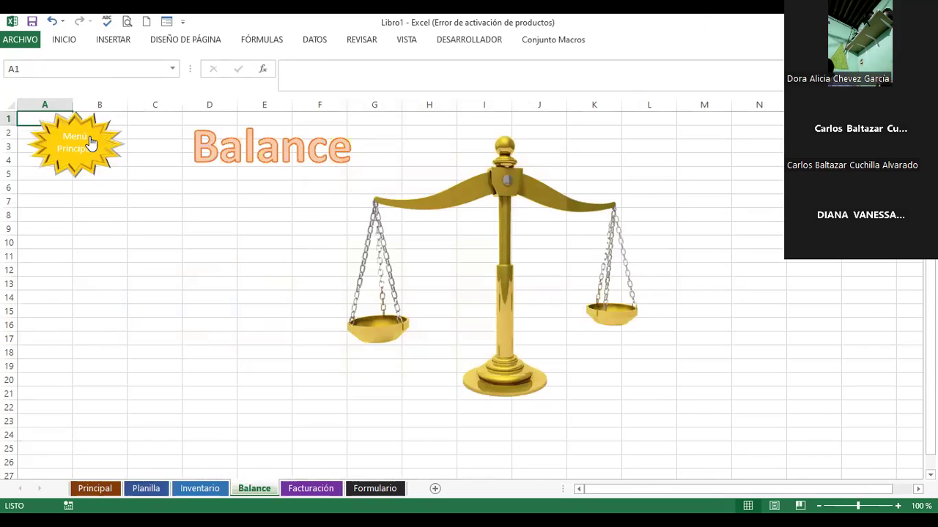
pyautogui.click(90, 143)
pyautogui.click(423, 334)
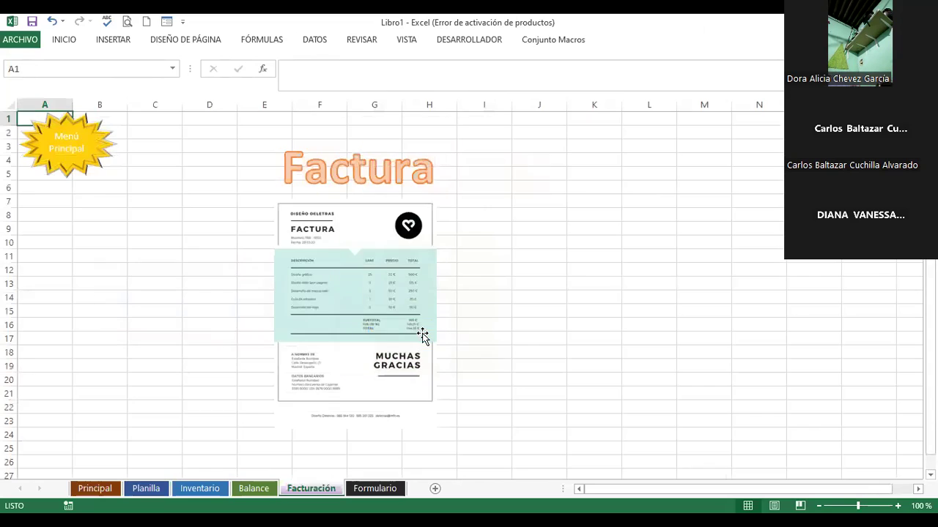
pyautogui.click(69, 140)
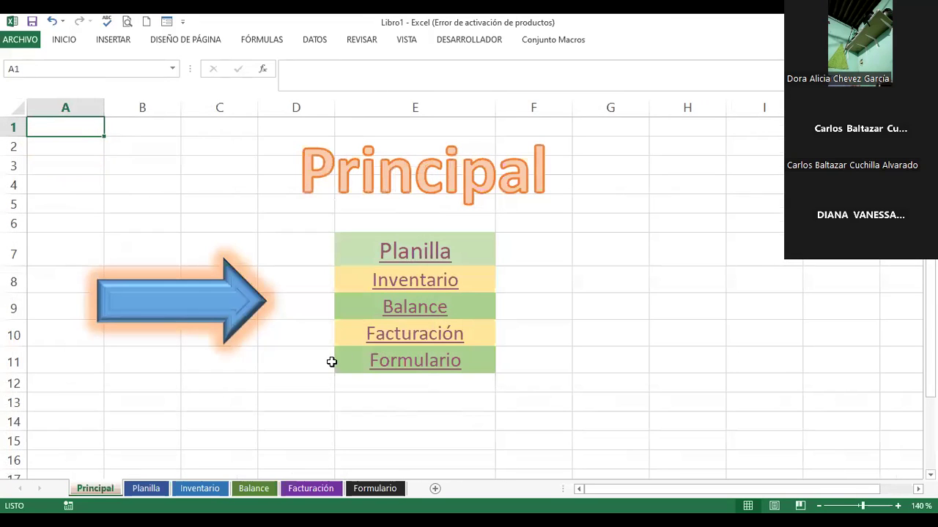
pyautogui.click(403, 363)
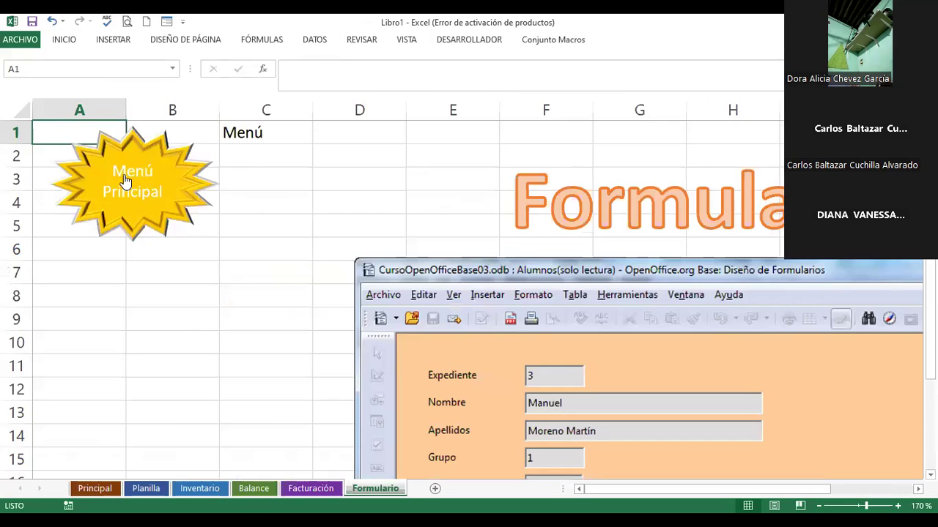
pyautogui.click(125, 182)
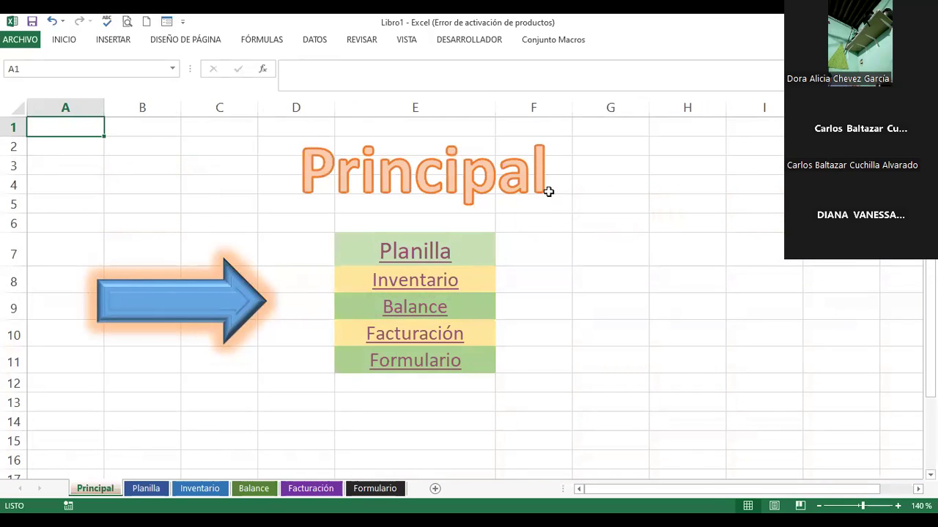
pyautogui.click(433, 359)
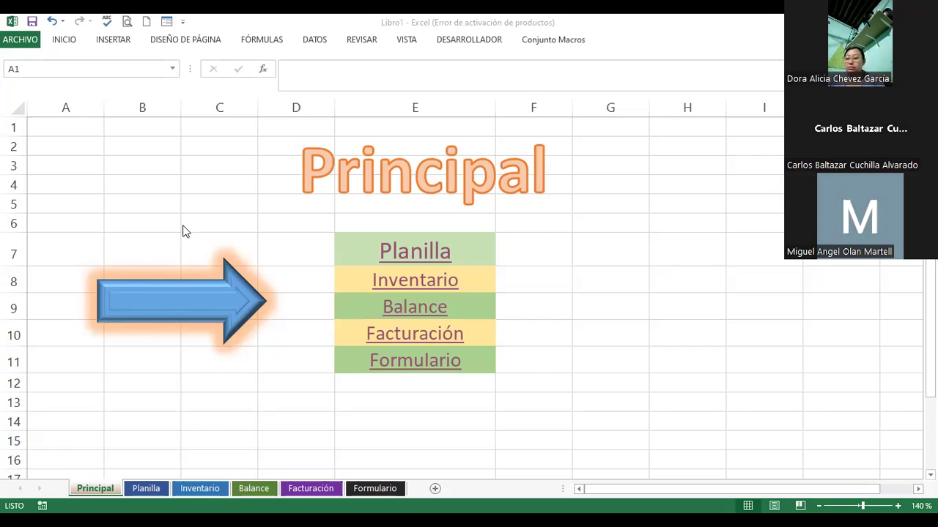
pyautogui.click(696, 57)
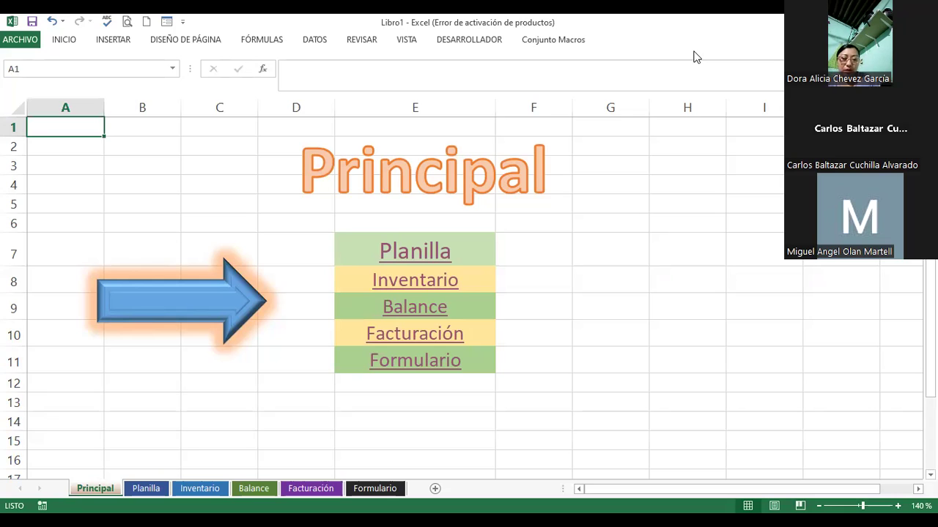
# - Show the Planilla sheet scrolled to the top with its Menú Principal star selected
pyautogui.click(146, 488)
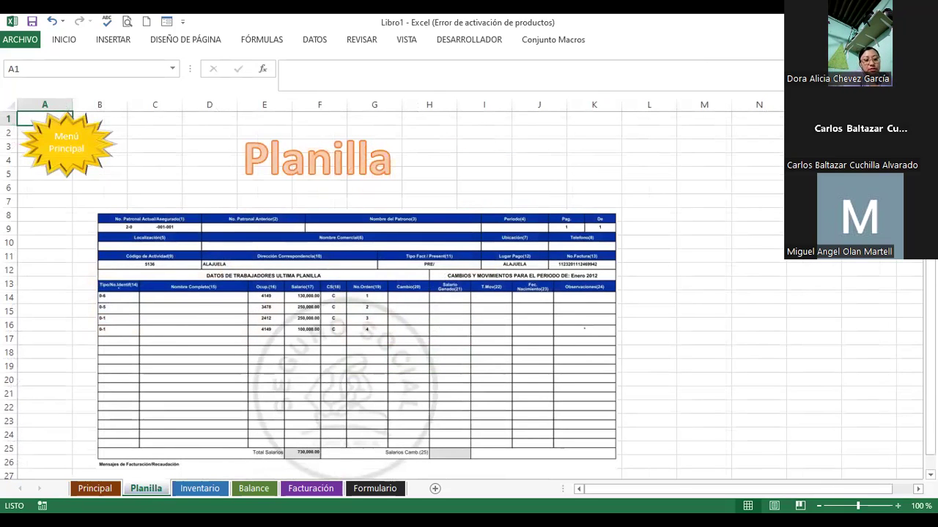
pyautogui.scroll(2, 469, 293)
pyautogui.scroll(2, 469, 293)
pyautogui.scroll(3, 469, 293)
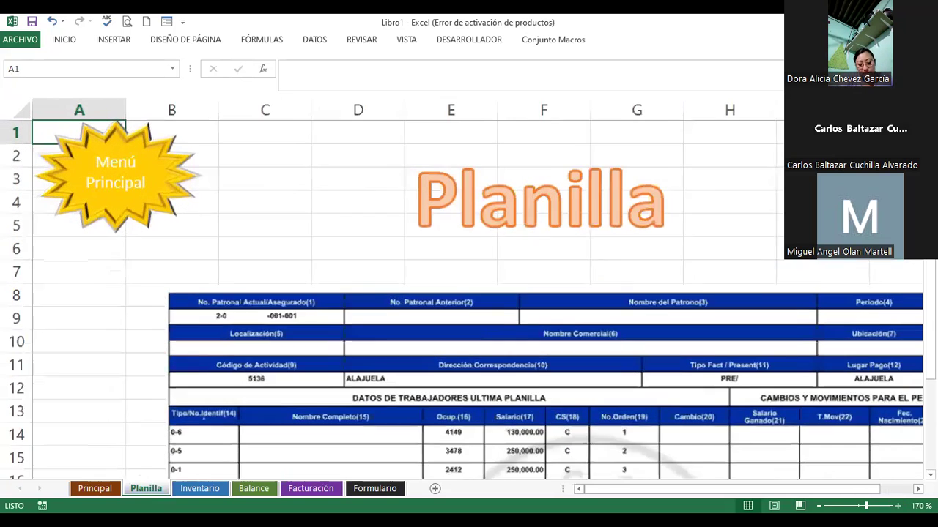
pyautogui.scroll(1, 505, 307)
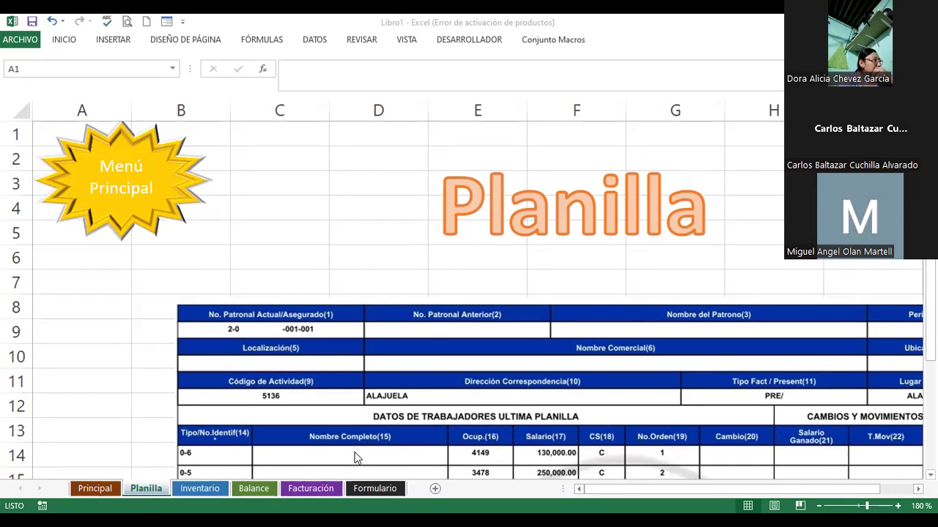
pyautogui.click(167, 193)
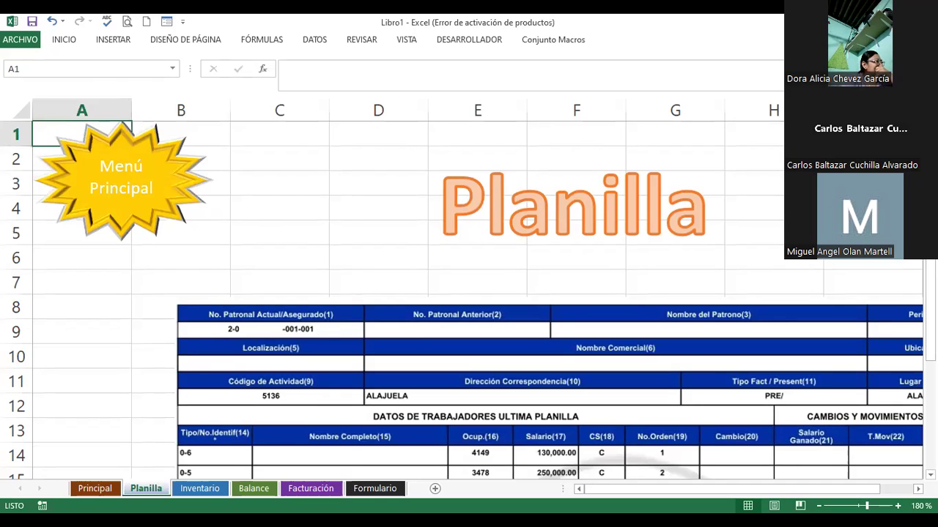
pyautogui.rightClick(167, 189)
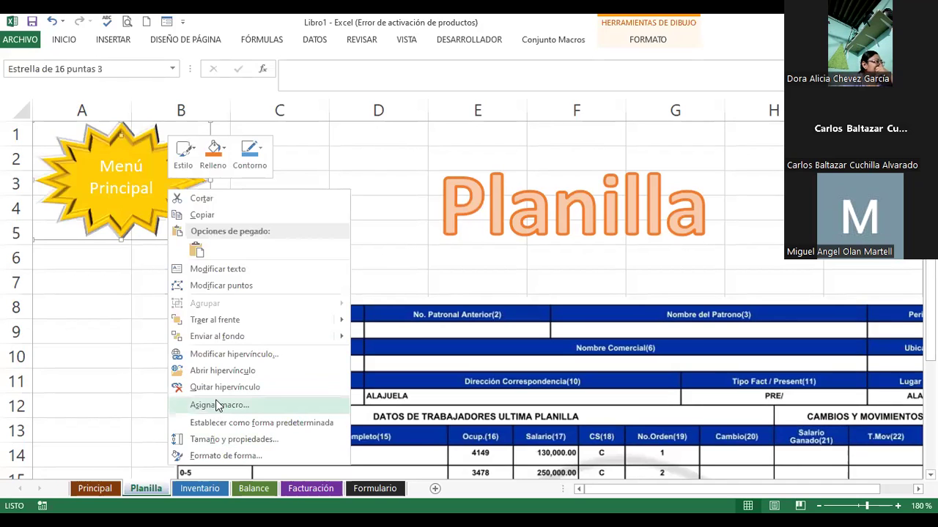
pyautogui.click(243, 356)
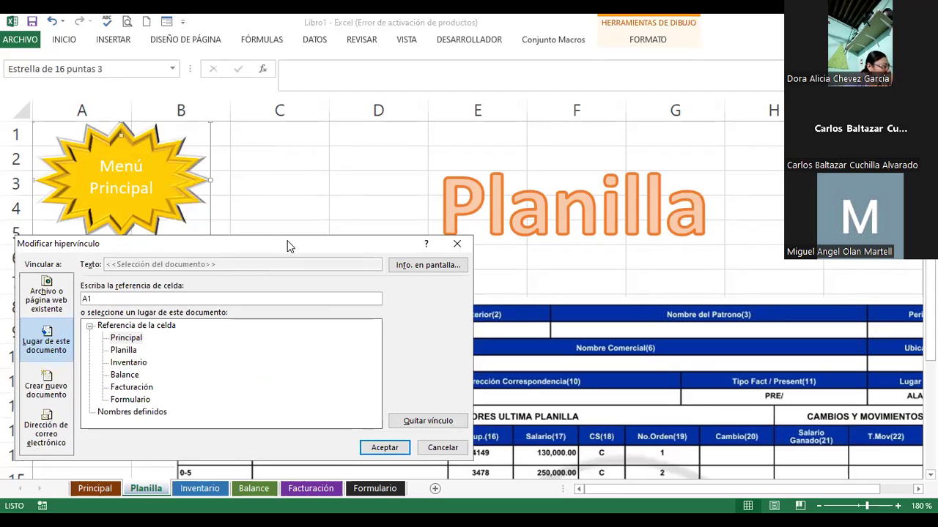
pyautogui.moveTo(288, 245); pyautogui.dragTo(487, 116)
pyautogui.click(329, 211)
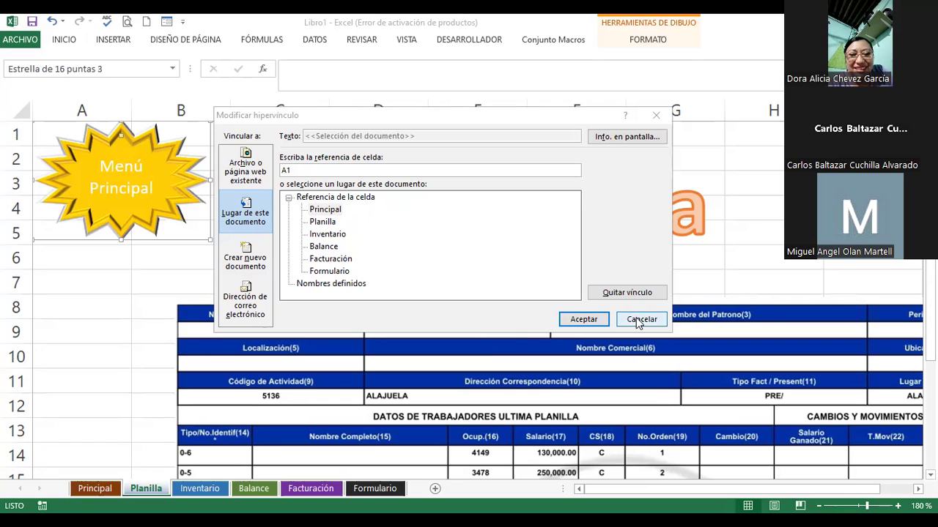
pyautogui.doubleClick(315, 270)
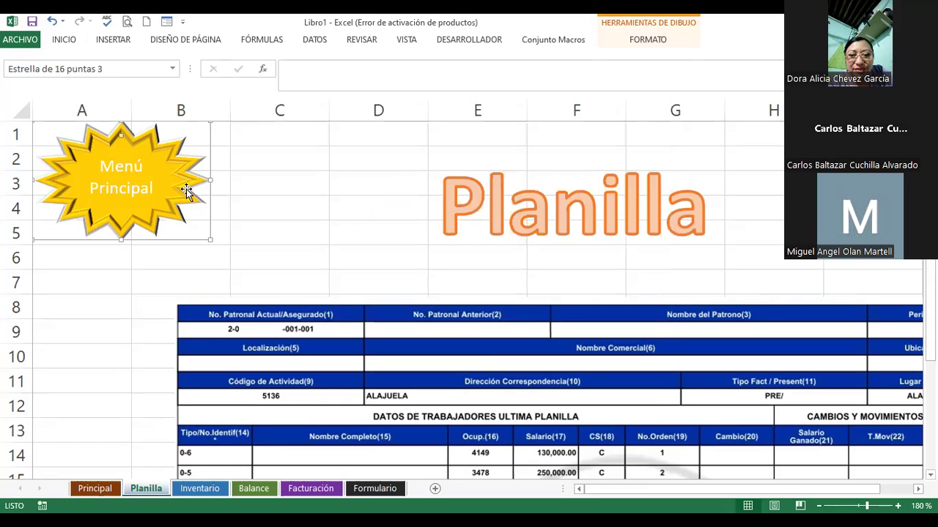
# - Copy the Menú Principal star on the Planilla sheet
pyautogui.rightClick(186, 190)
pyautogui.press('Escape')
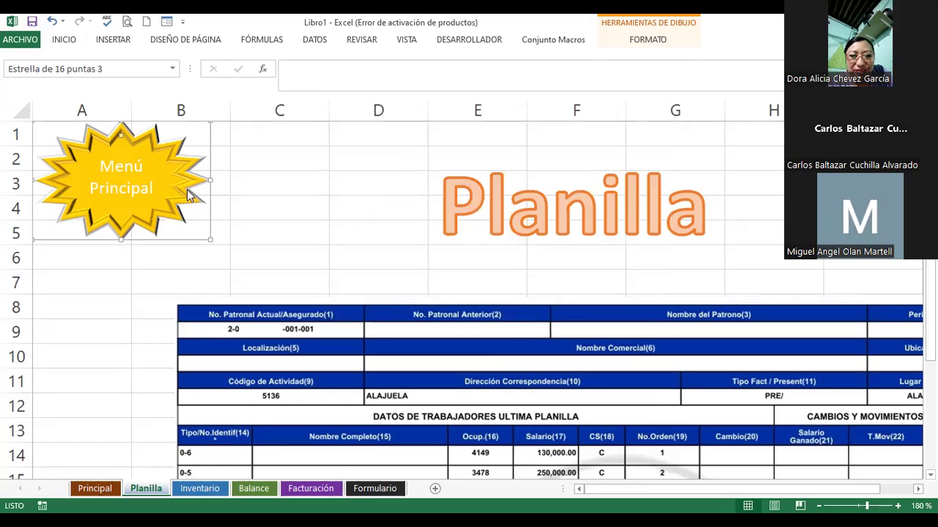
pyautogui.rightClick(186, 193)
pyautogui.click(219, 215)
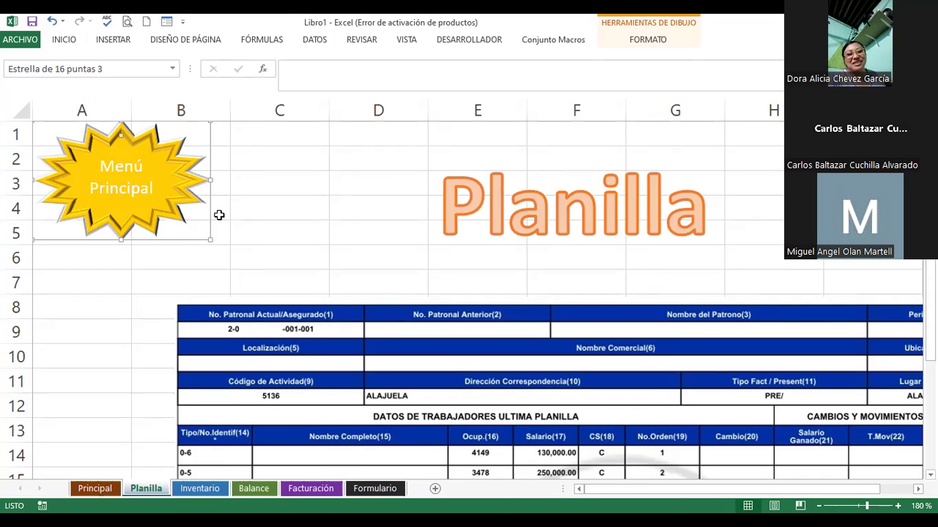
pyautogui.rightClick(183, 172)
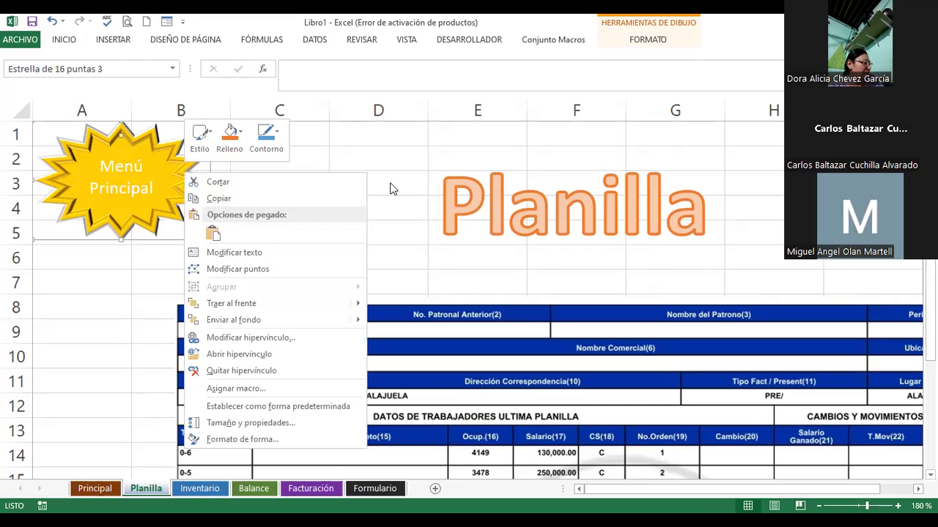
# - Move from Planilla through Inventario to the Balance sheet
pyautogui.click(199, 488)
pyautogui.click(200, 488)
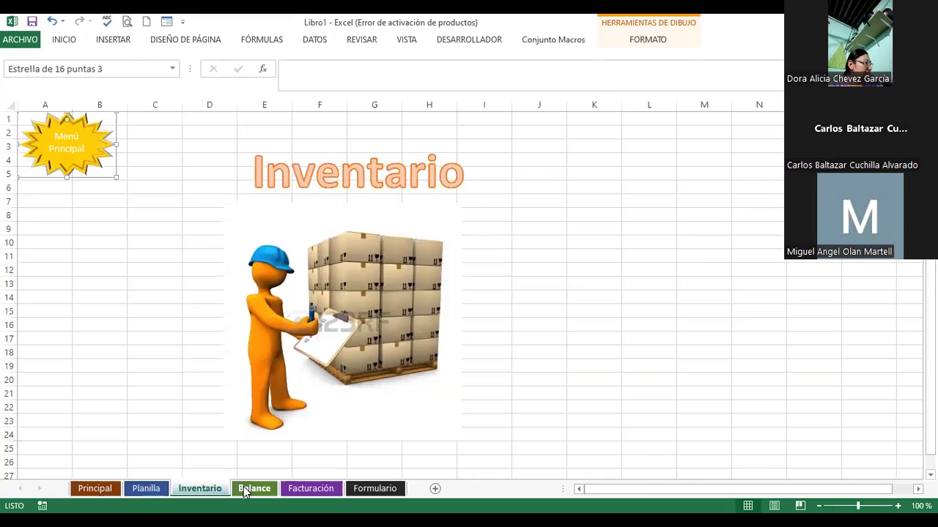
pyautogui.click(247, 489)
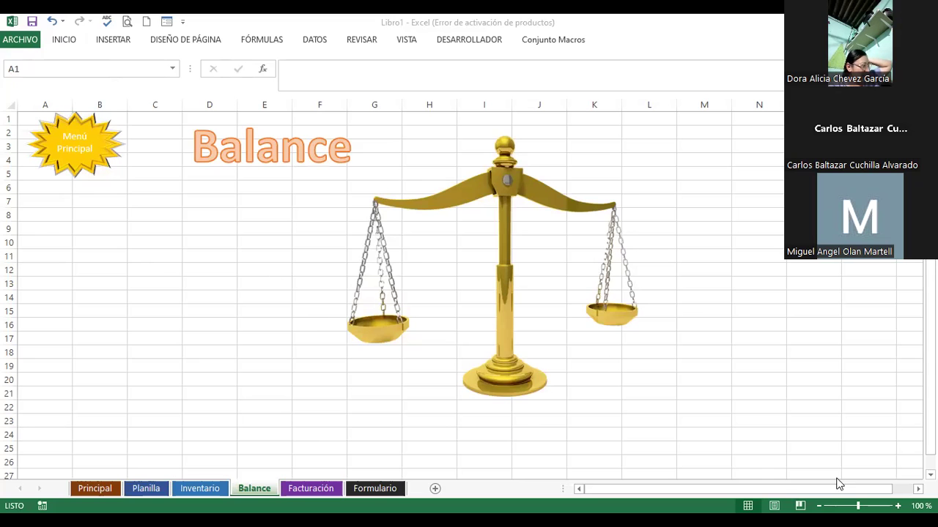
# - At 150% zoom, relink the Balance sheet's Menú Principal star to the Principal sheet, cell A1
pyautogui.click(898, 505)
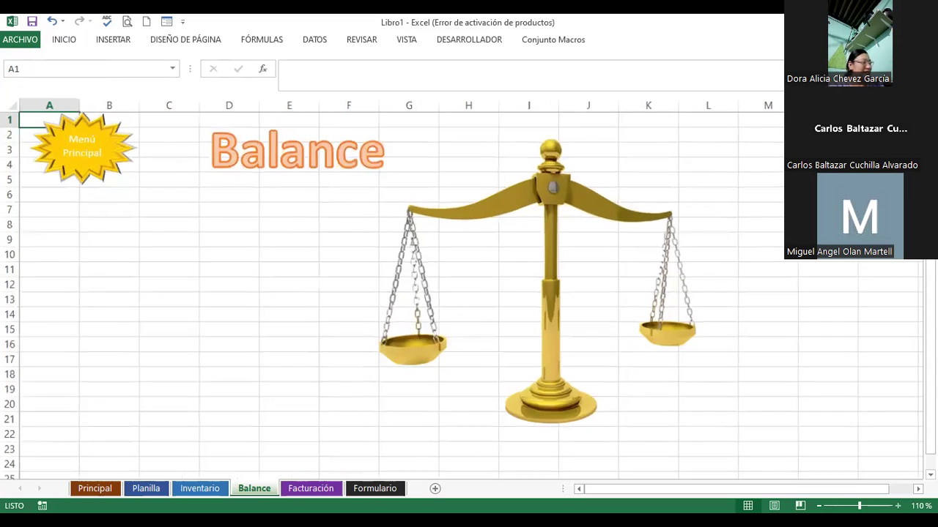
pyautogui.click(898, 506)
pyautogui.click(898, 506)
pyautogui.click(898, 505)
pyautogui.click(898, 506)
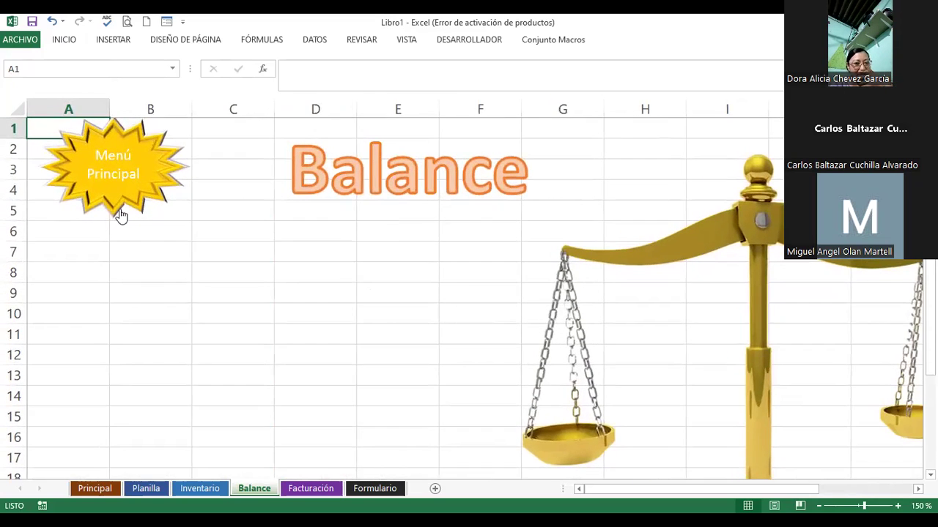
pyautogui.click(166, 253)
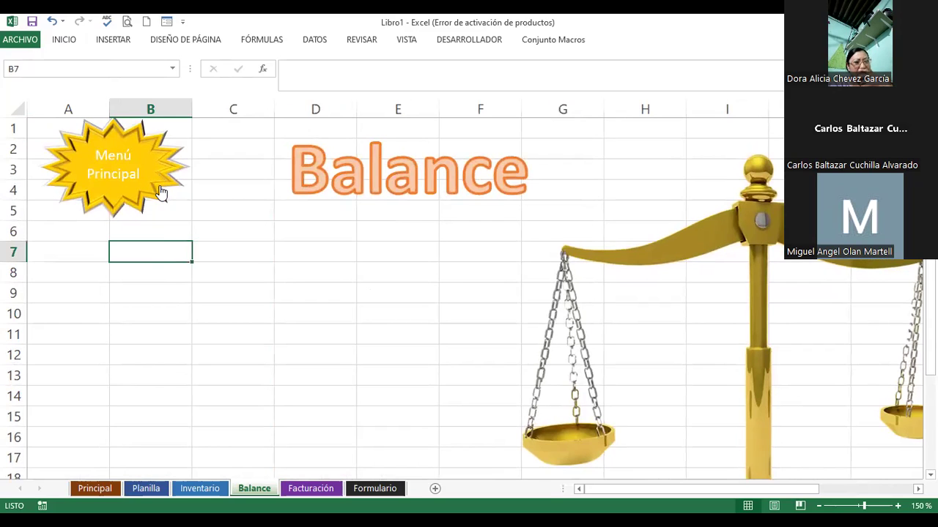
pyautogui.rightClick(159, 190)
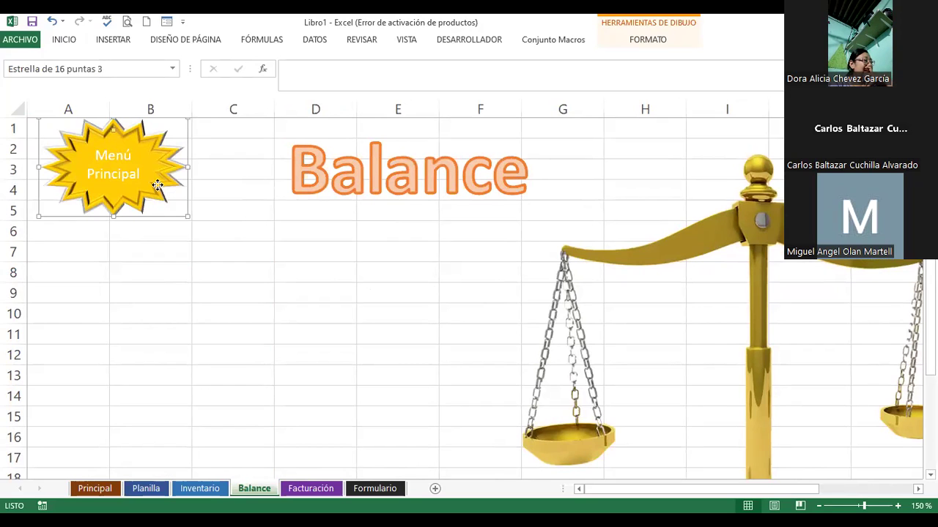
pyautogui.rightClick(156, 184)
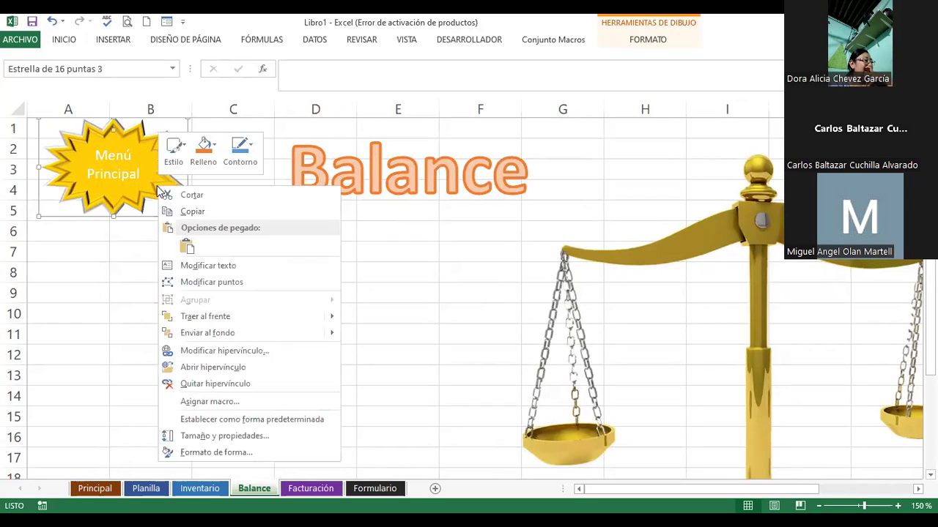
pyautogui.click(192, 351)
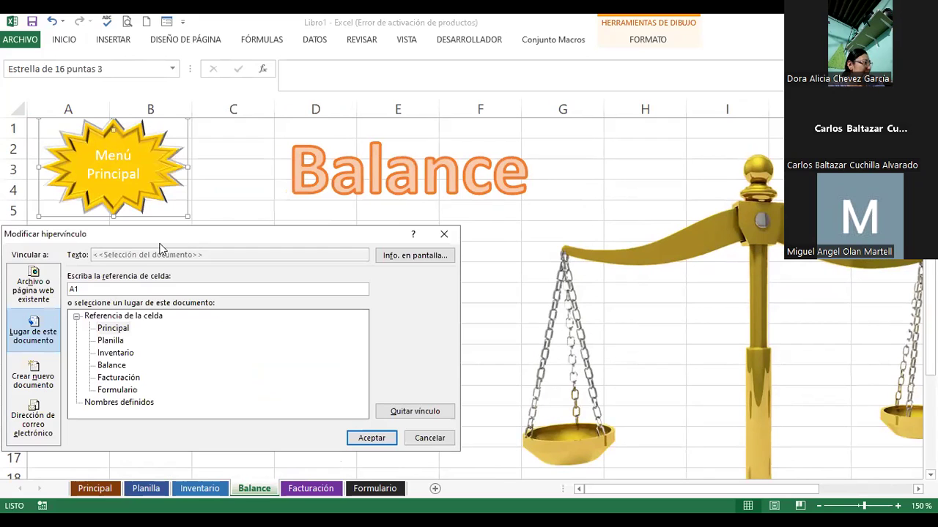
pyautogui.click(336, 249)
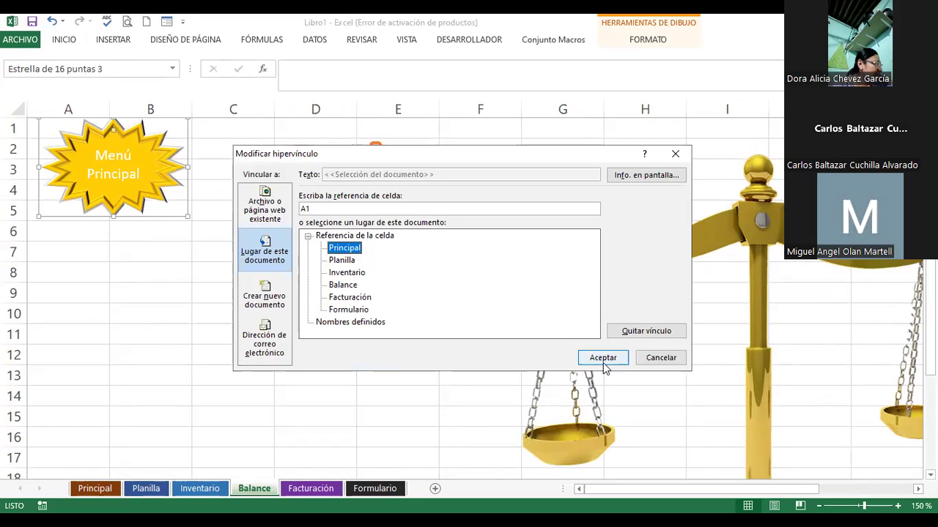
pyautogui.click(602, 357)
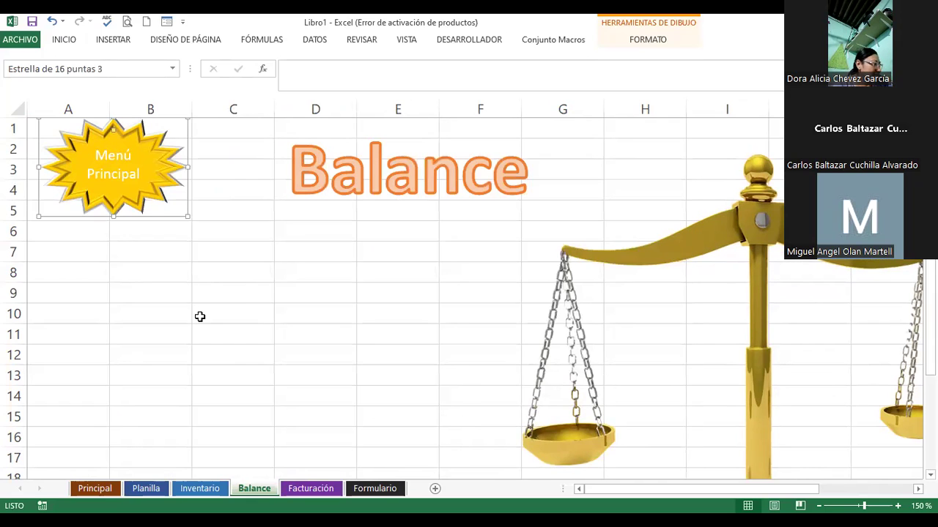
pyautogui.click(200, 317)
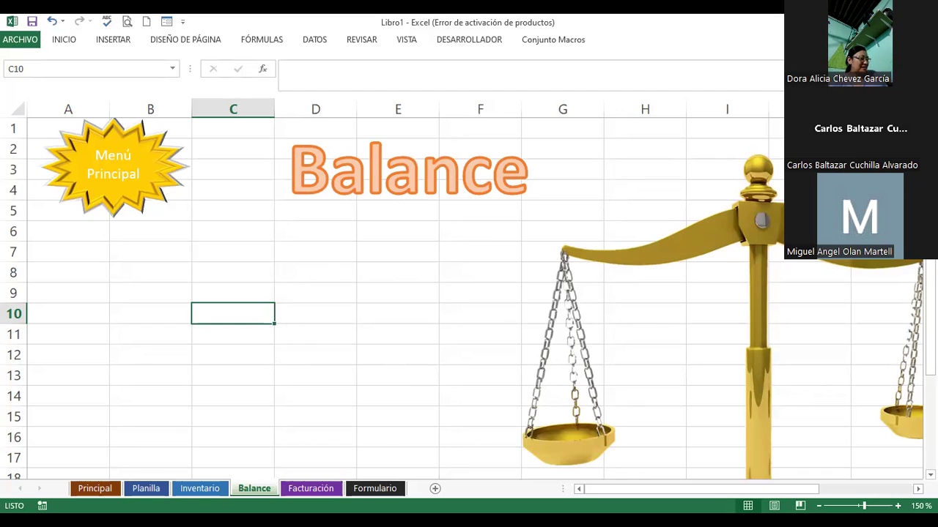
# - Zoom out to 130%, go to the Principal sheet and nudge the blue arrow slightly up
pyautogui.click(818, 505)
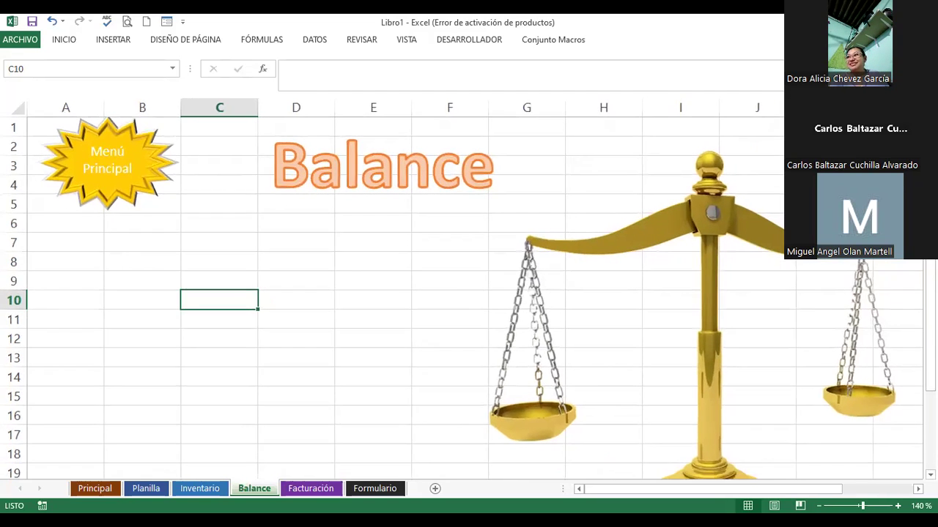
pyautogui.click(818, 505)
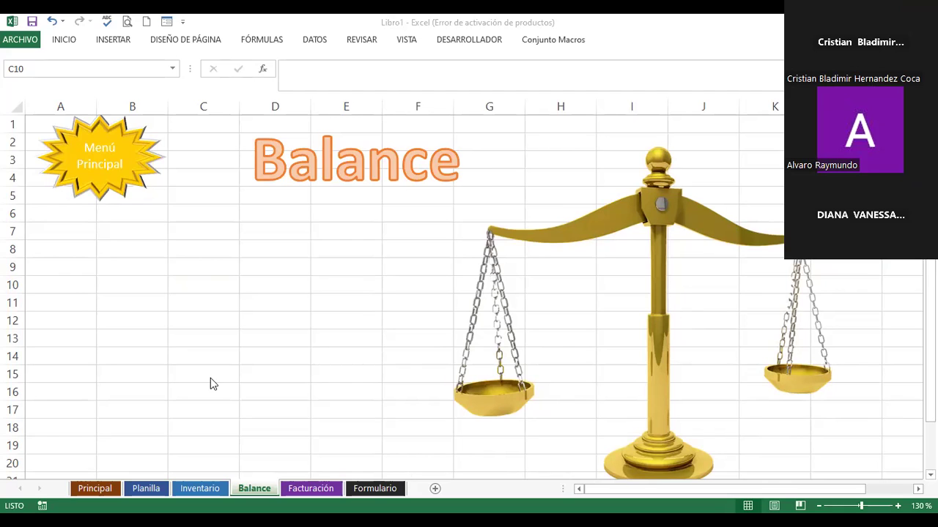
pyautogui.click(94, 489)
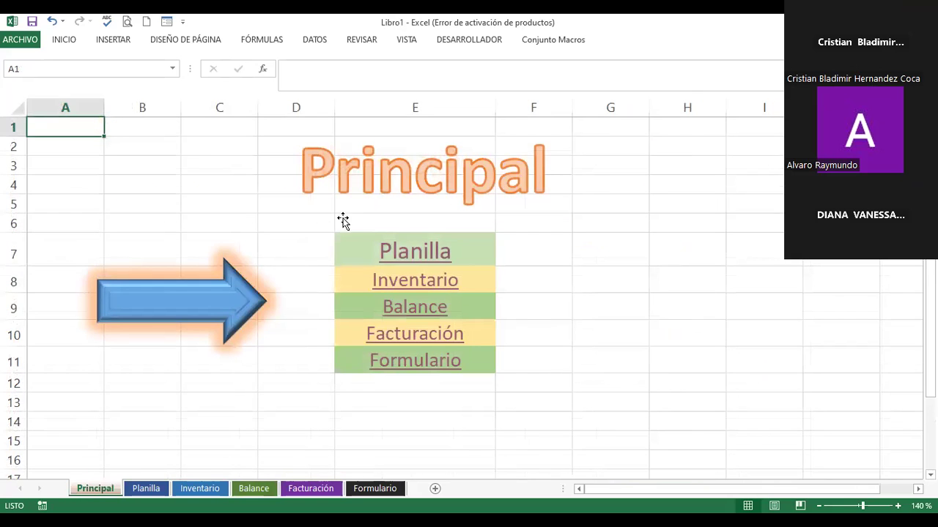
pyautogui.moveTo(210, 305); pyautogui.dragTo(217, 293)
pyautogui.click(584, 222)
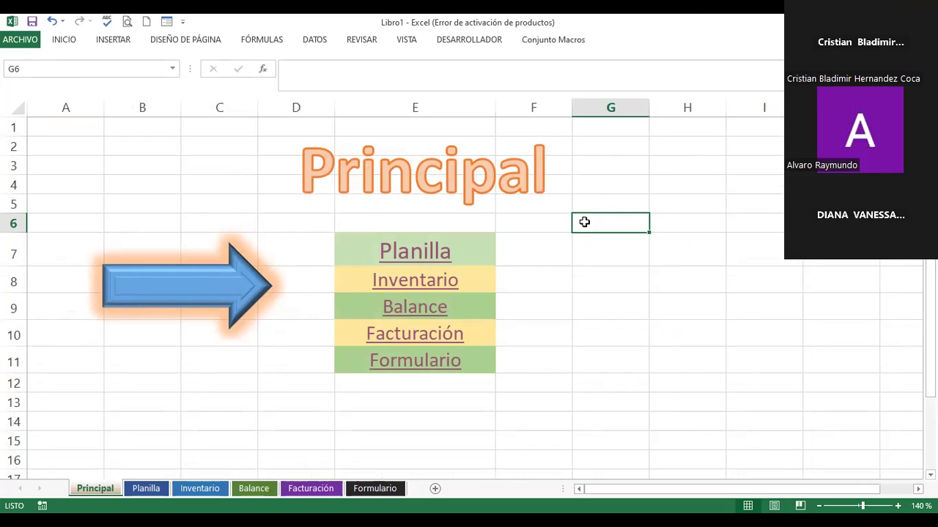
pyautogui.click(593, 255)
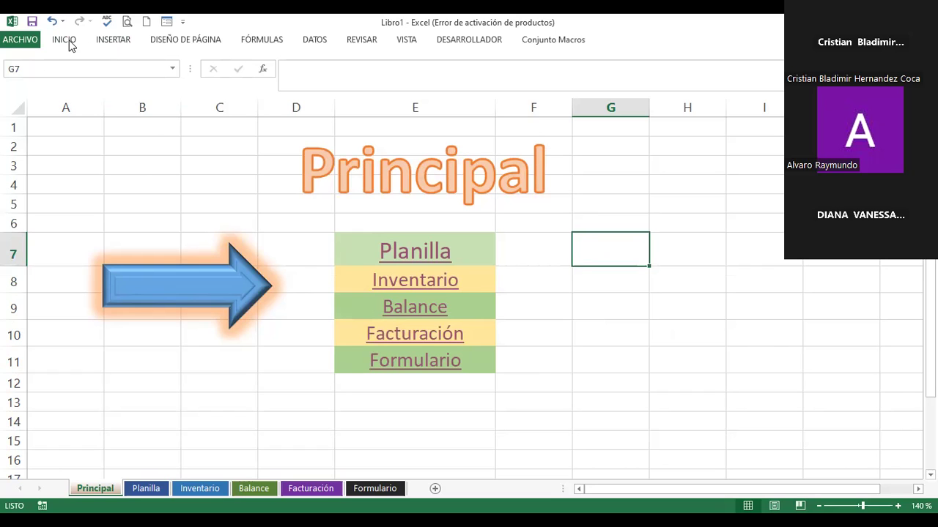
# - Insert the green Excel logo from a Bing search for 'icono de excel' and move it up-left
pyautogui.click(109, 40)
pyautogui.click(165, 88)
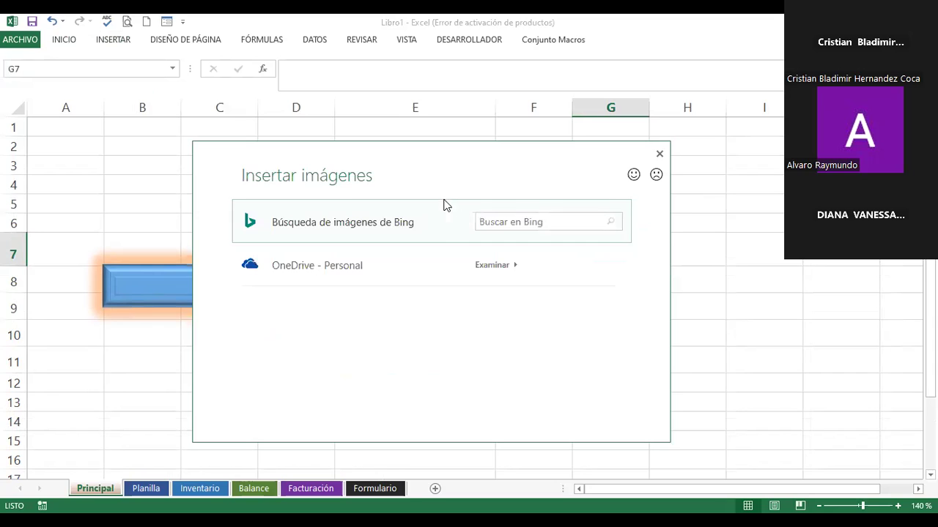
pyautogui.click(526, 223)
pyautogui.write('s')
pyautogui.hotkey('ctrl', 'a')
pyautogui.press('BackSpace')
pyautogui.write('icono de excel')
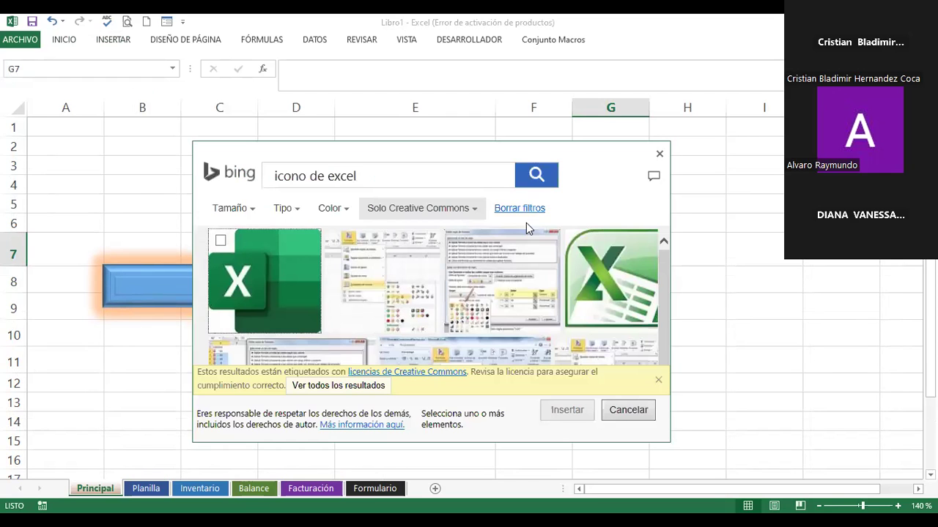
pyautogui.click(284, 283)
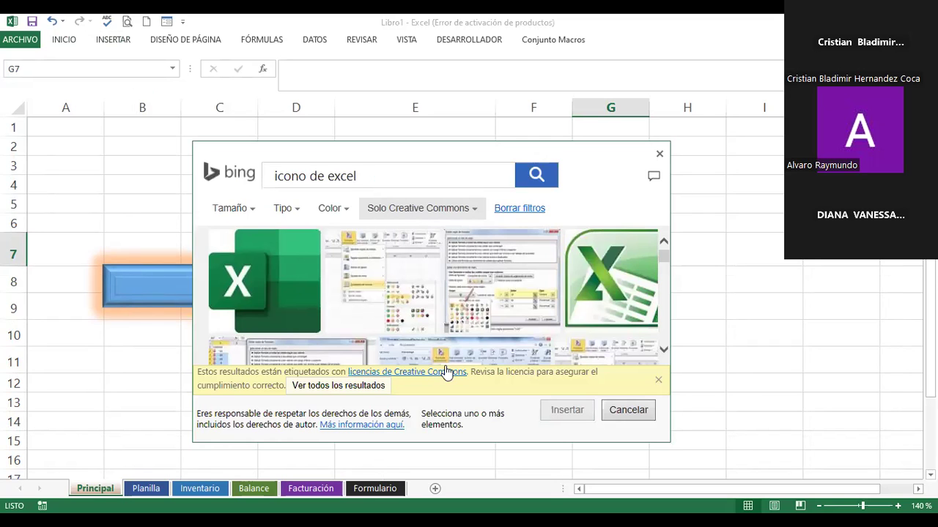
pyautogui.click(515, 307)
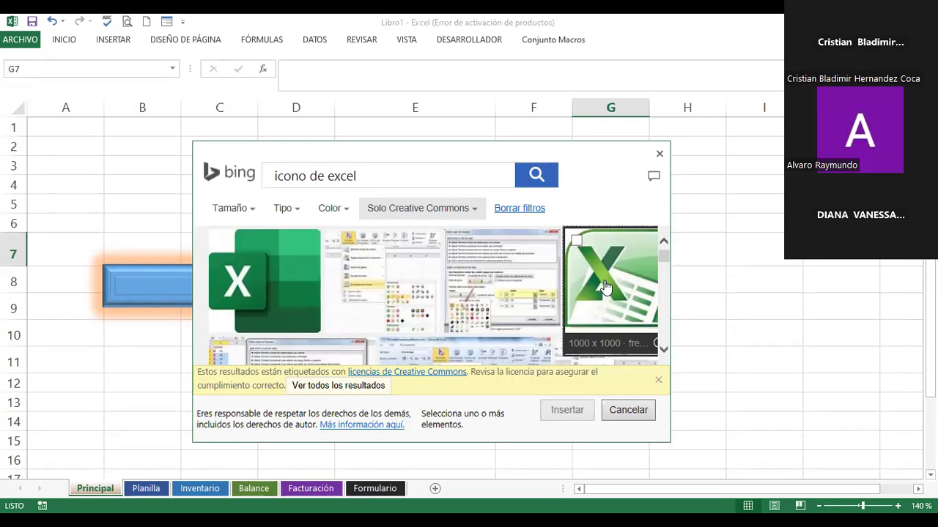
pyautogui.click(605, 286)
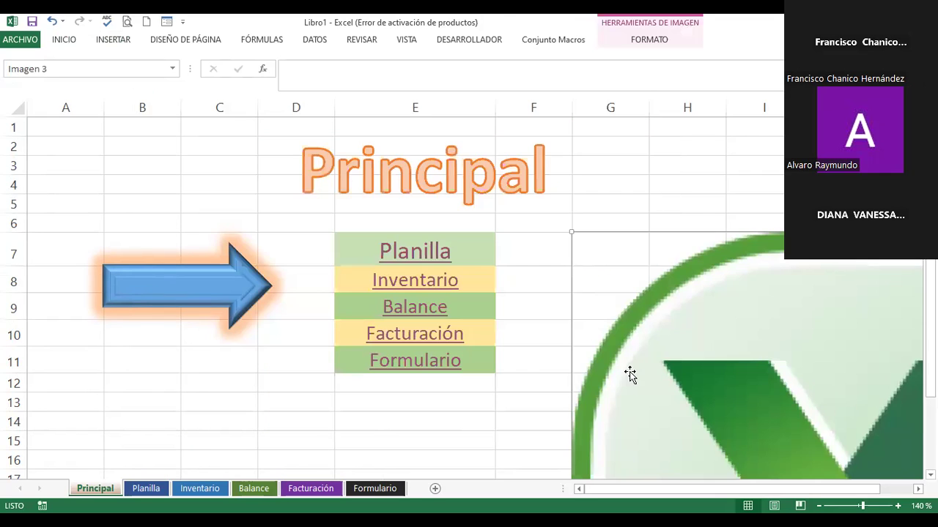
pyautogui.moveTo(627, 375)
pyautogui.mouseDown()
pyautogui.moveTo(554, 341)
pyautogui.moveTo(406, 322)
pyautogui.mouseUp()
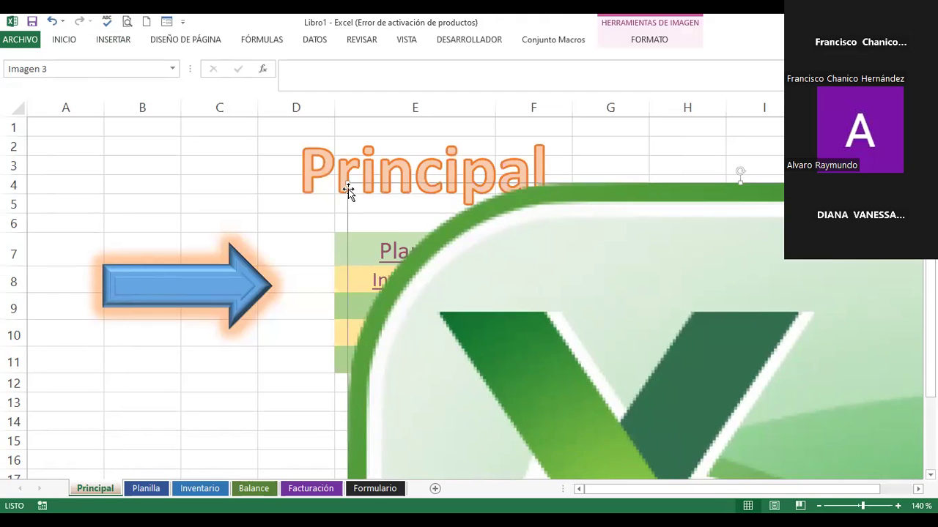
pyautogui.moveTo(348, 188)
pyautogui.mouseDown()
pyautogui.moveTo(603, 334)
pyautogui.moveTo(655, 376)
pyautogui.moveTo(594, 384)
pyautogui.moveTo(461, 180)
pyautogui.moveTo(494, 219)
pyautogui.mouseUp()
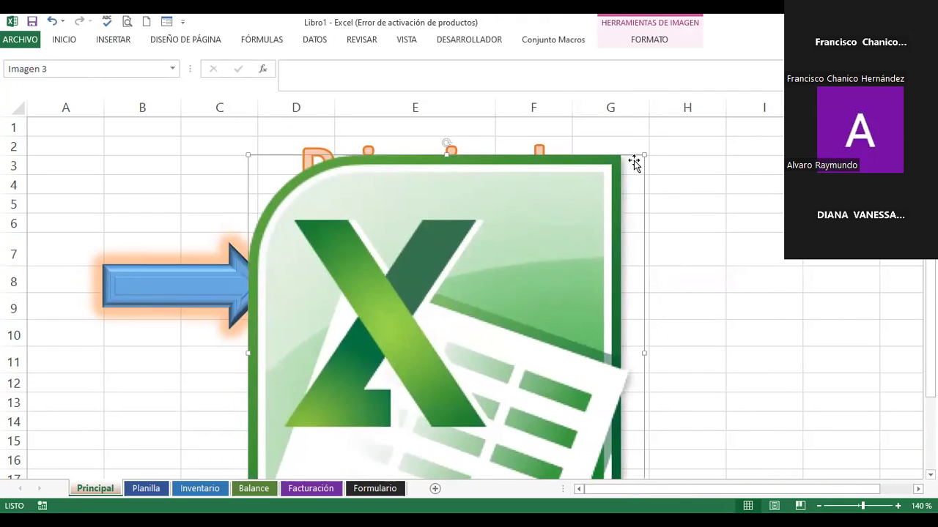
pyautogui.moveTo(642, 155); pyautogui.dragTo(461, 297)
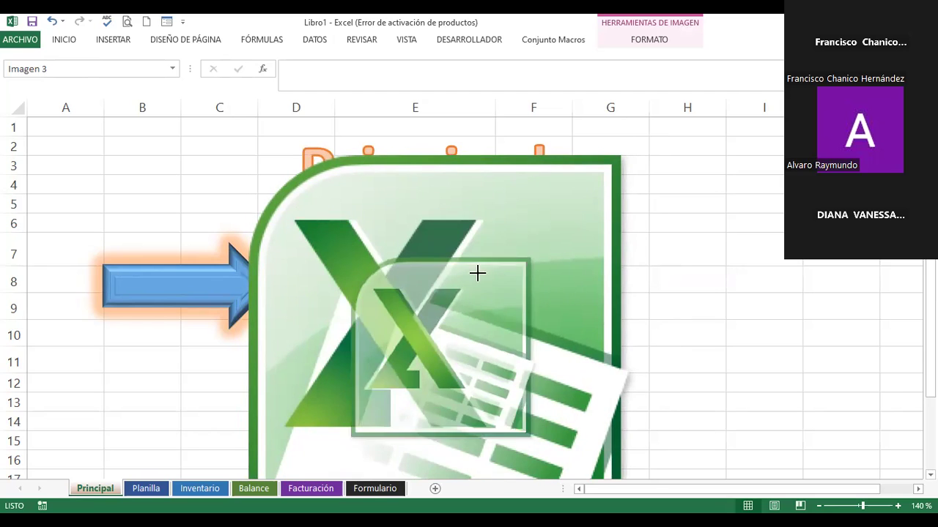
pyautogui.moveTo(450, 345); pyautogui.dragTo(617, 277)
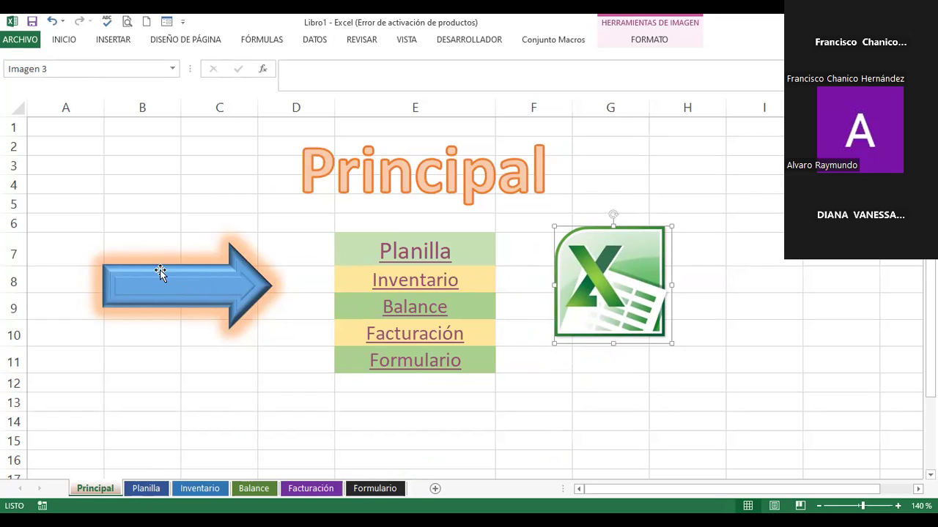
pyautogui.click(162, 292)
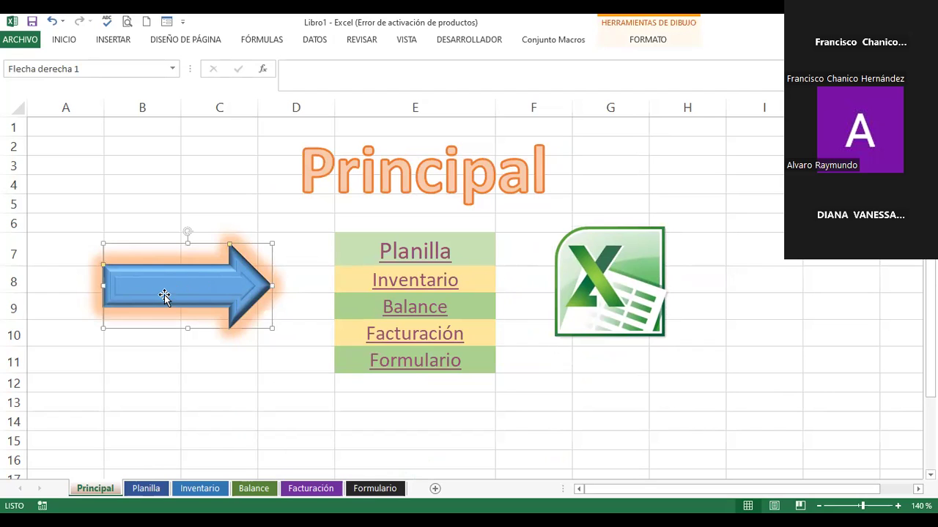
# - Close the arrow's hyperlink dialog without linking, then shift the arrow and Excel logo slightly left
pyautogui.rightClick(164, 294)
pyautogui.click(163, 281)
pyautogui.rightClick(164, 281)
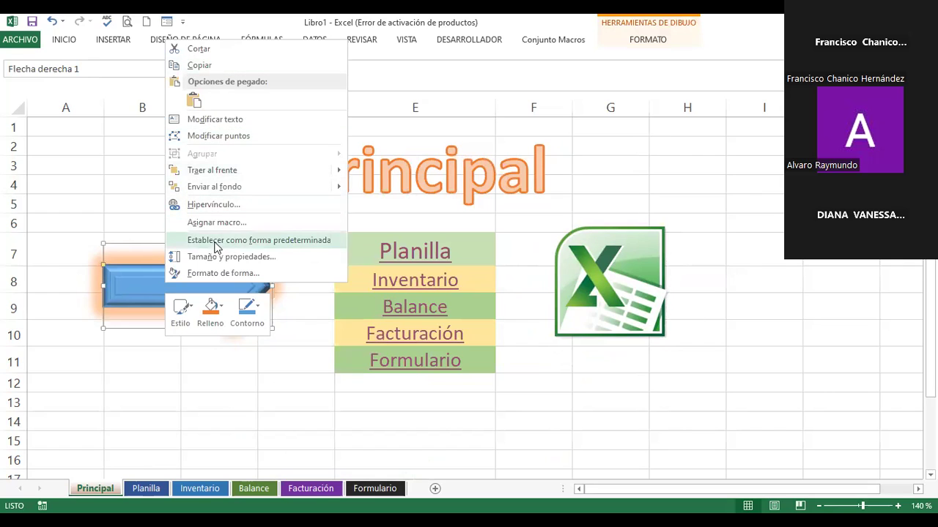
pyautogui.click(213, 205)
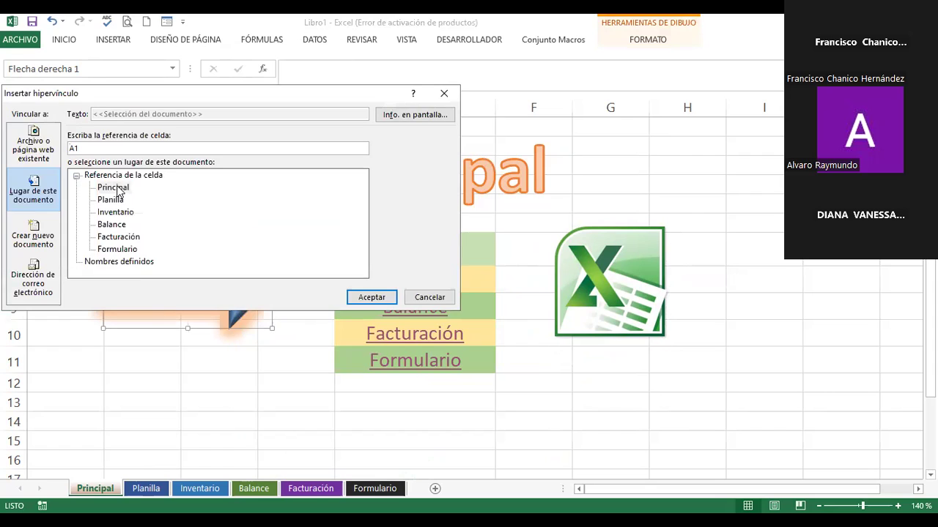
pyautogui.click(121, 189)
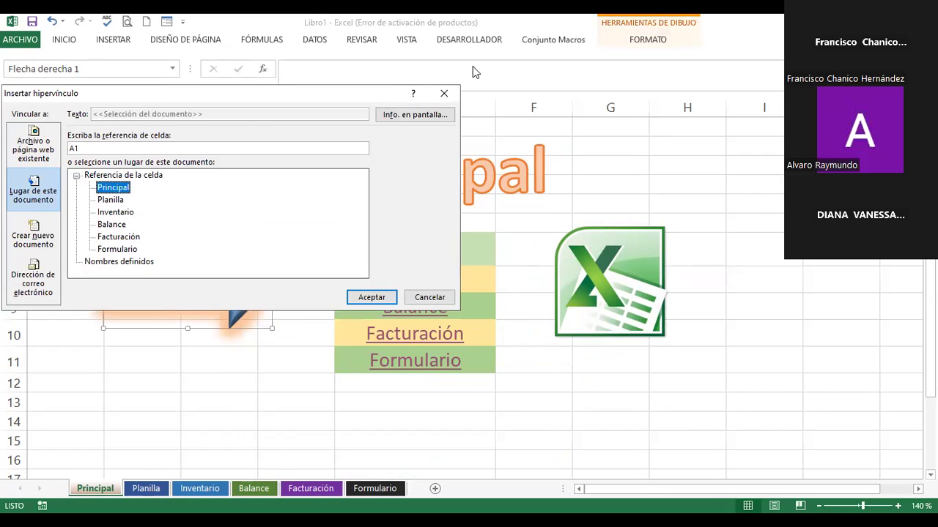
pyautogui.moveTo(150, 98); pyautogui.dragTo(497, 125)
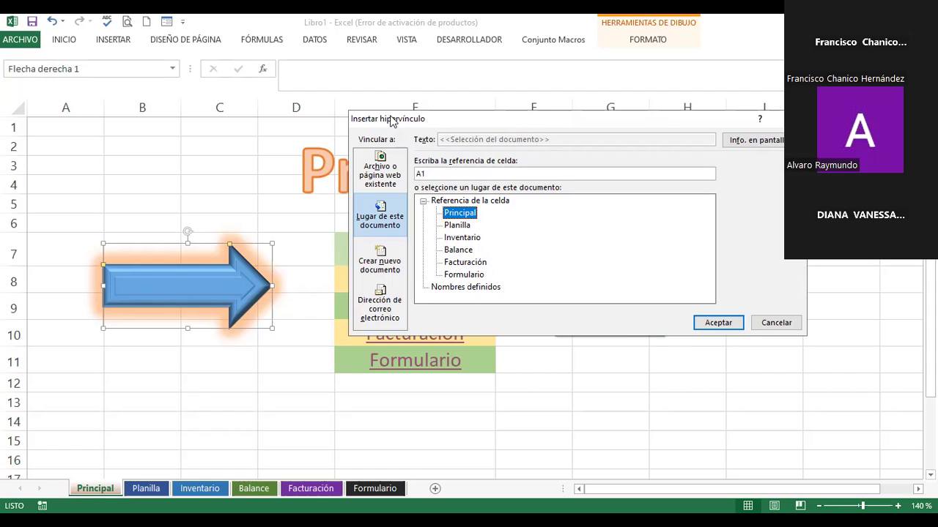
pyautogui.moveTo(392, 121); pyautogui.dragTo(218, 92)
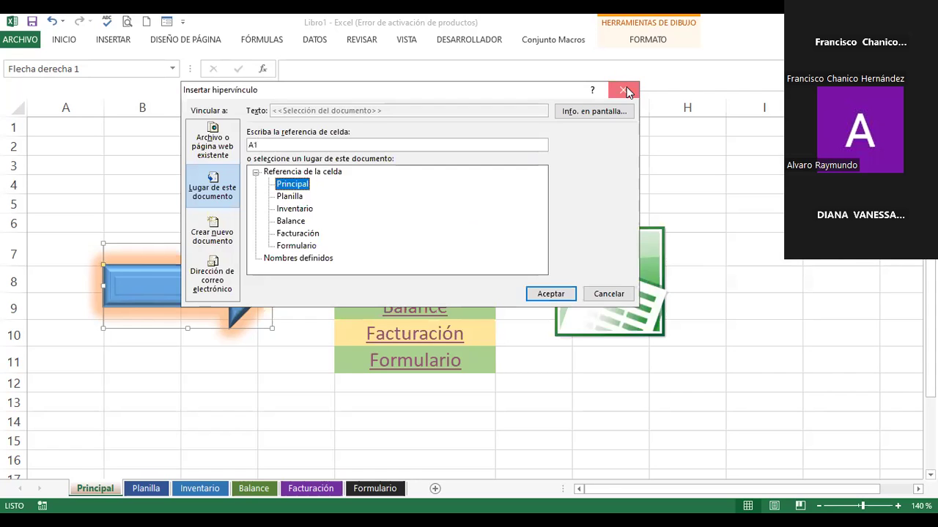
pyautogui.click(624, 90)
pyautogui.moveTo(217, 274)
pyautogui.mouseDown()
pyautogui.moveTo(215, 254)
pyautogui.moveTo(207, 273)
pyautogui.mouseUp()
pyautogui.moveTo(595, 287)
pyautogui.mouseDown()
pyautogui.moveTo(579, 280)
pyautogui.moveTo(589, 293)
pyautogui.mouseUp()
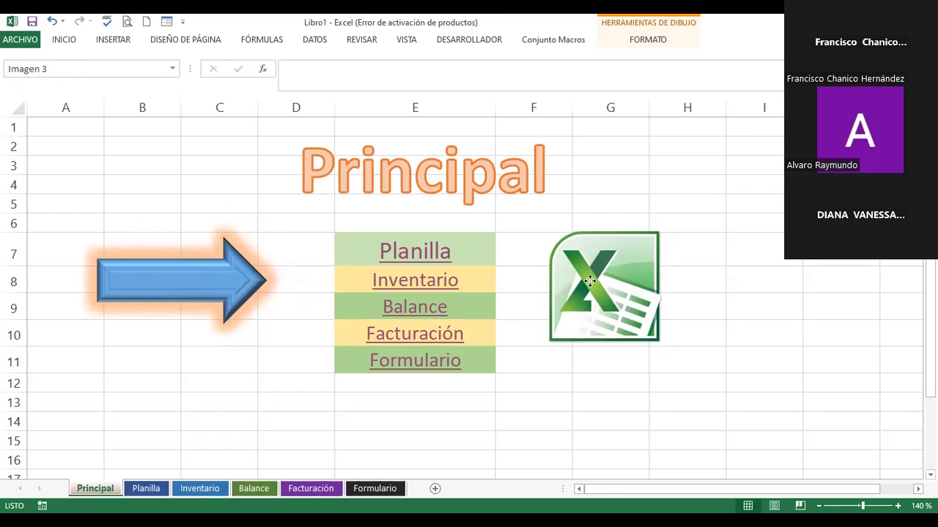
# - Nudge the Excel logo right and down and shrink it from its corners
pyautogui.click(658, 174)
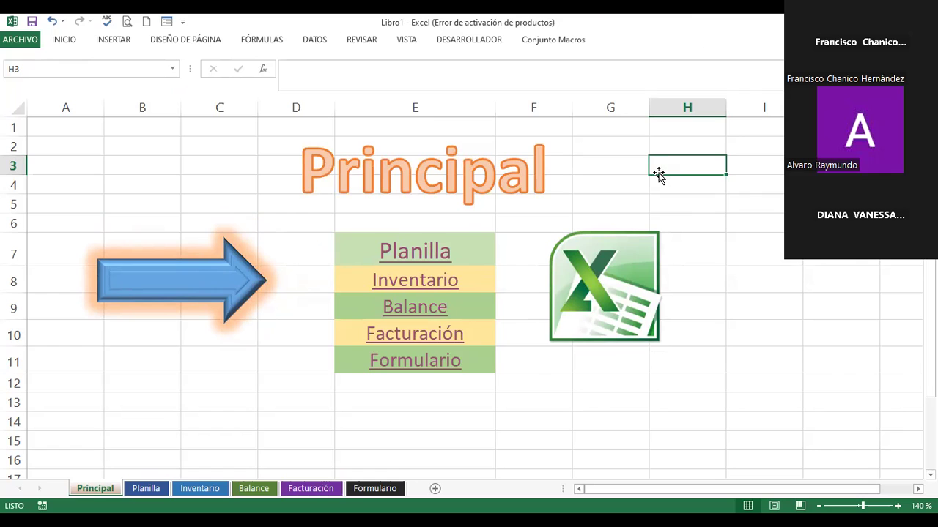
pyautogui.moveTo(615, 265); pyautogui.dragTo(622, 267)
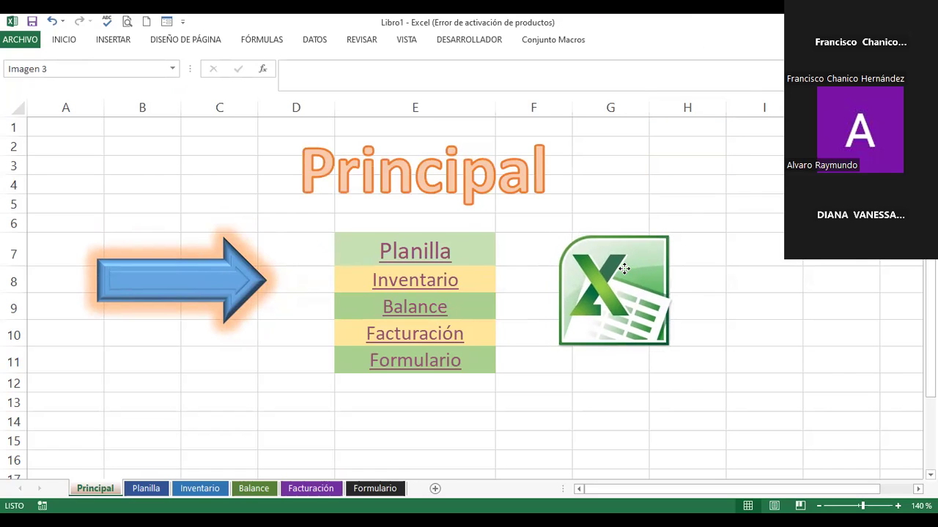
pyautogui.click(622, 267)
pyautogui.moveTo(557, 344); pyautogui.dragTo(571, 335)
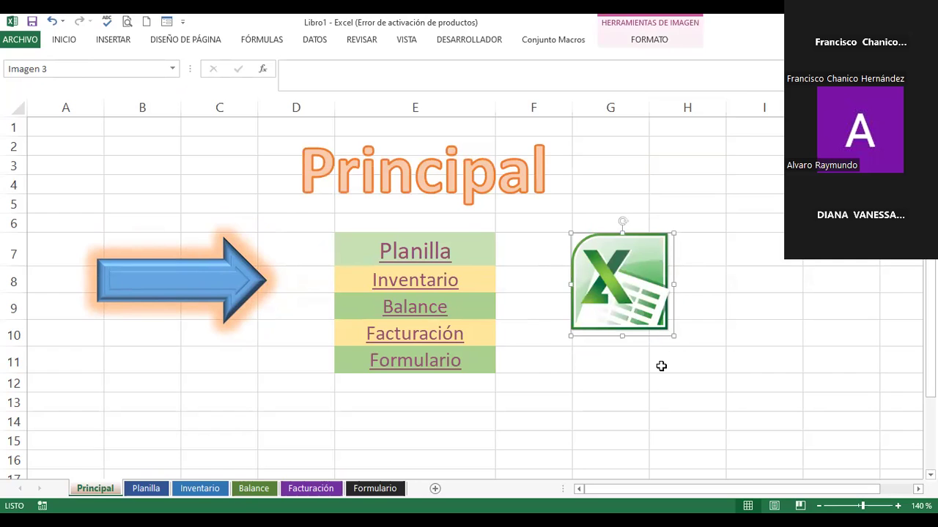
pyautogui.moveTo(673, 334); pyautogui.dragTo(636, 322)
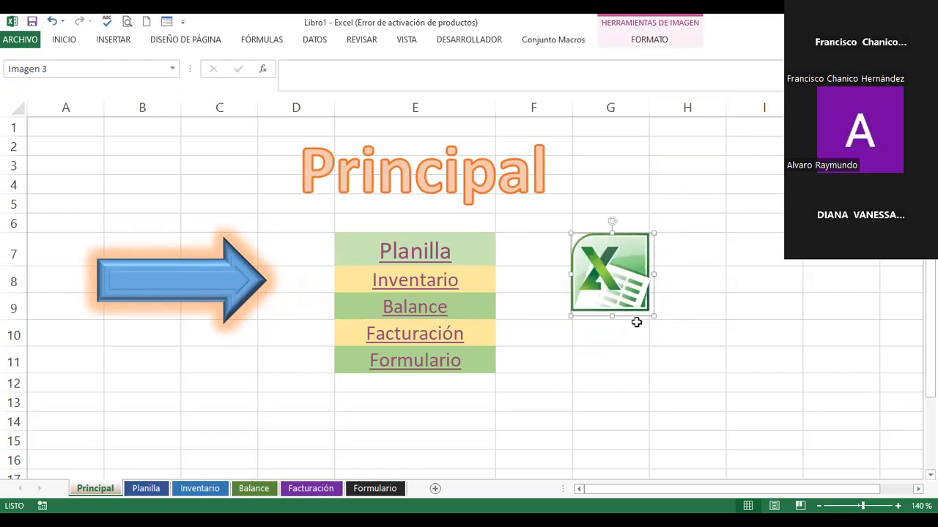
# - Apply a framed reflection picture style to the logo and enlarge it across G7:H11
pyautogui.click(649, 40)
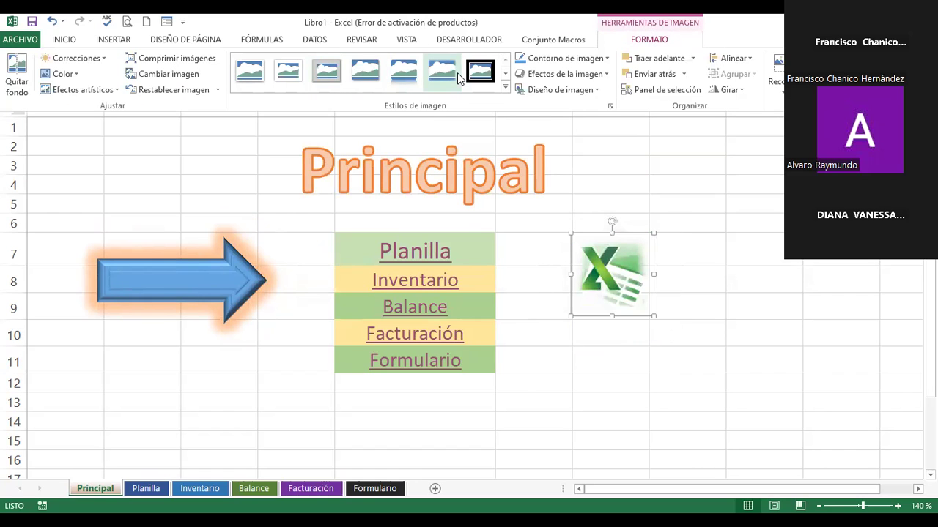
pyautogui.click(402, 70)
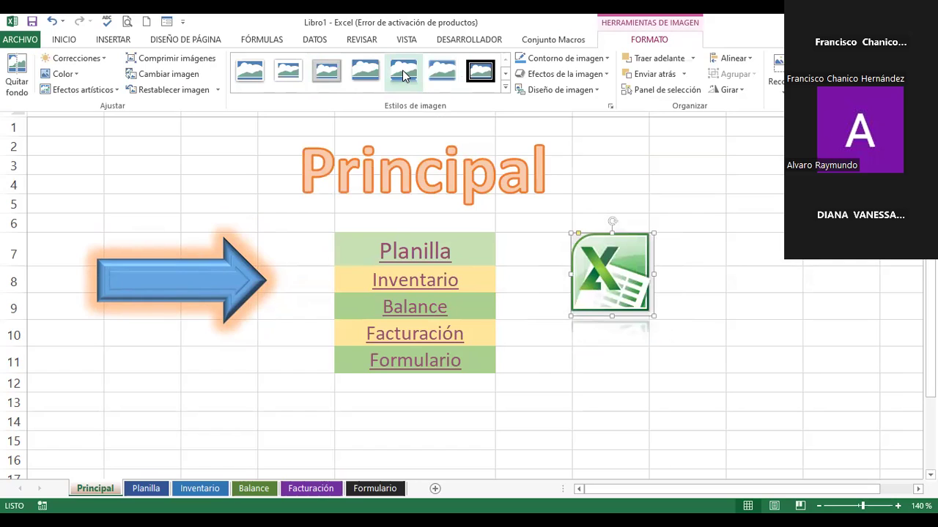
pyautogui.moveTo(652, 317); pyautogui.dragTo(692, 362)
pyautogui.click(657, 316)
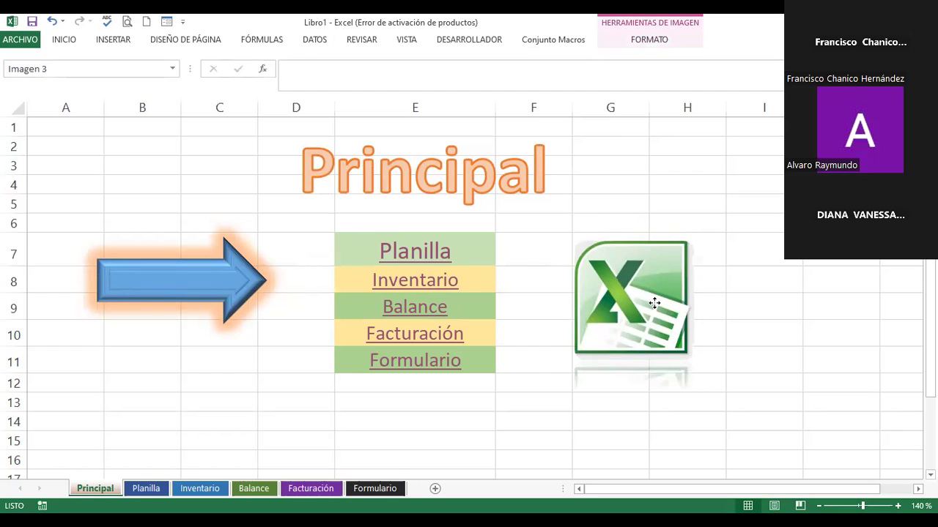
pyautogui.press('Escape')
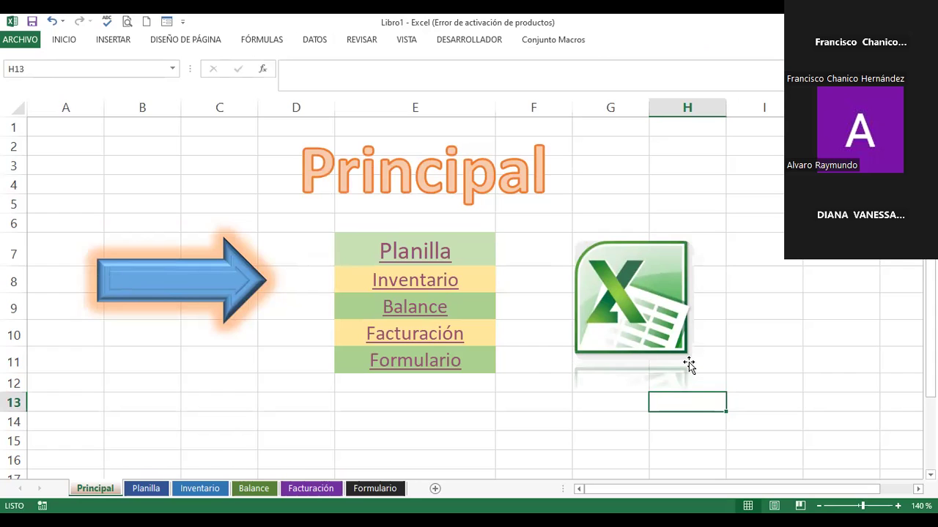
pyautogui.click(371, 212)
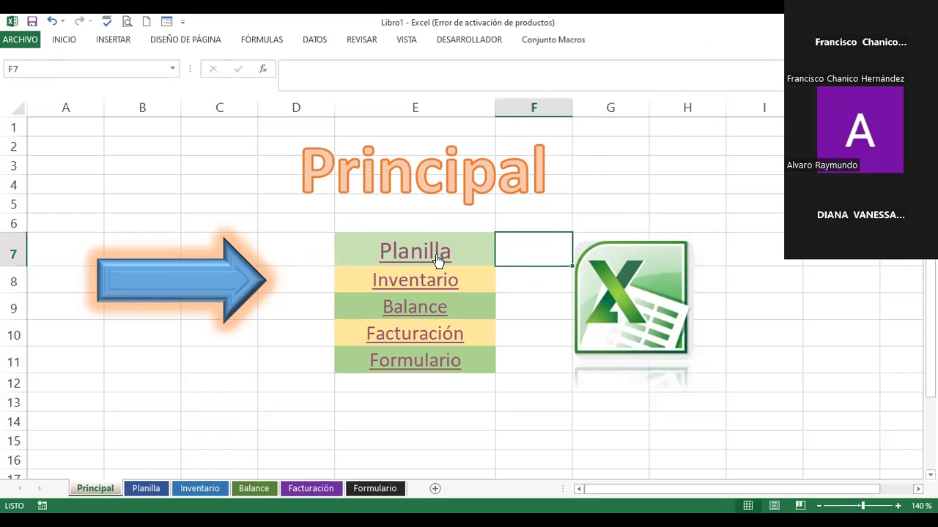
pyautogui.click(438, 254)
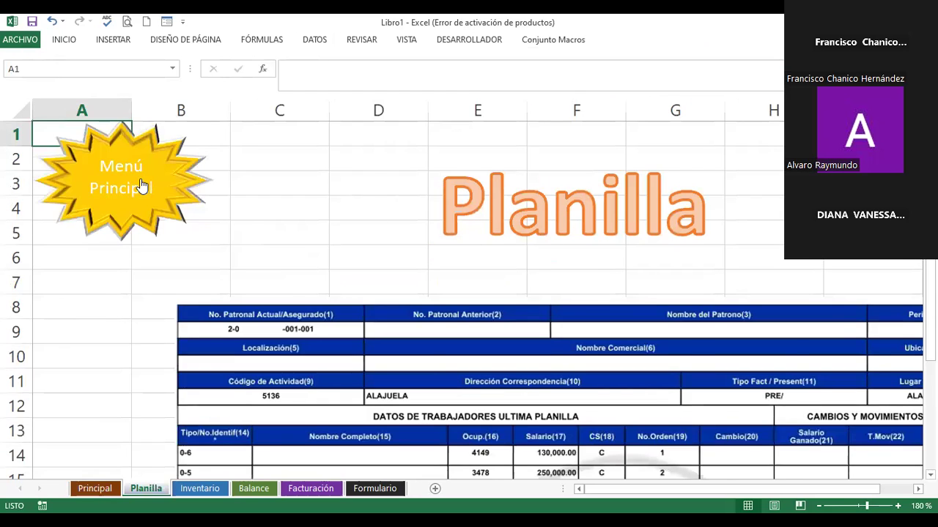
pyautogui.click(140, 184)
pyautogui.click(414, 313)
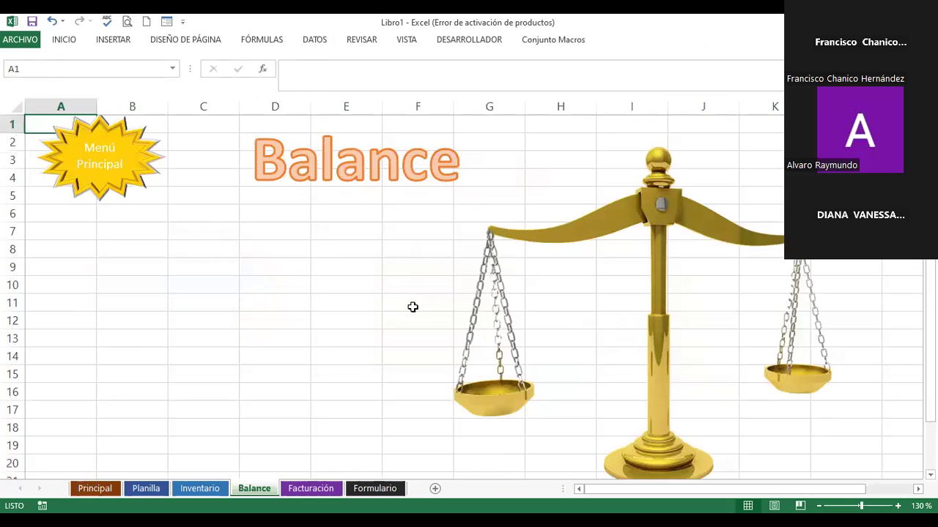
pyautogui.click(106, 156)
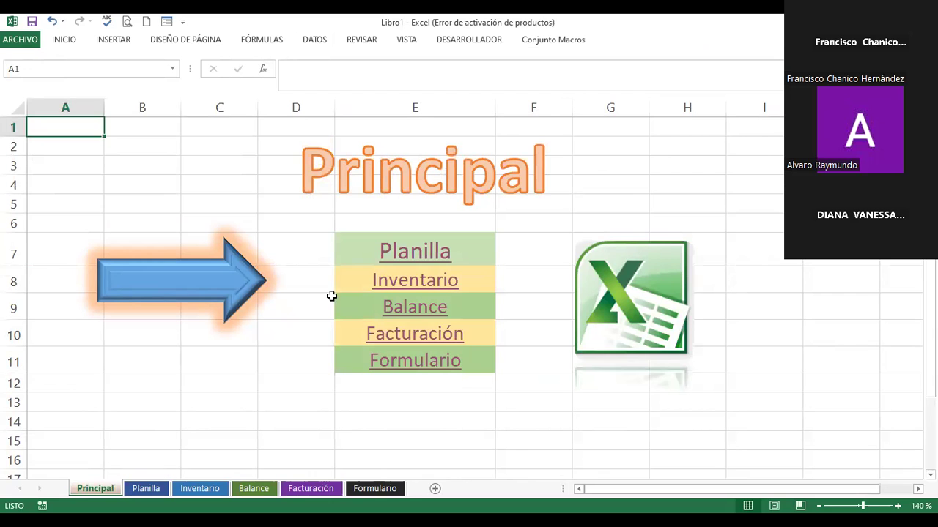
pyautogui.click(392, 333)
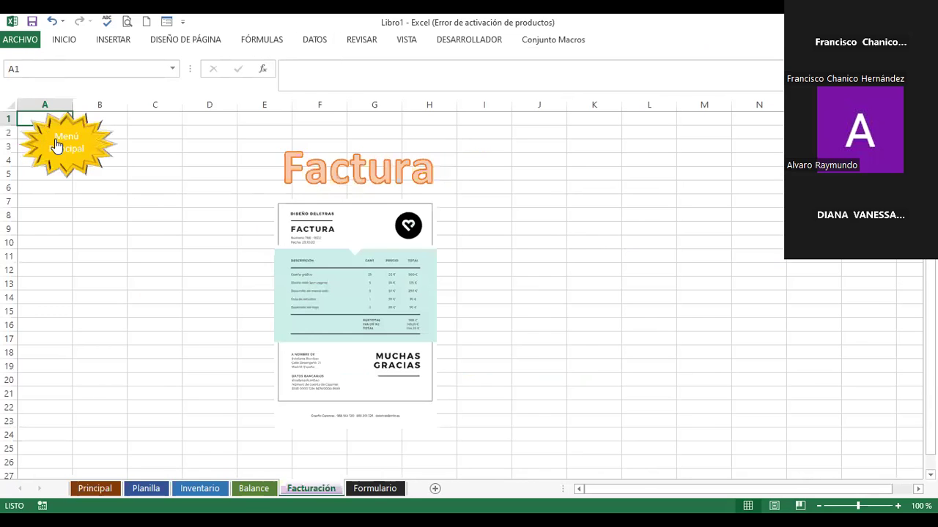
pyautogui.click(57, 142)
pyautogui.click(405, 365)
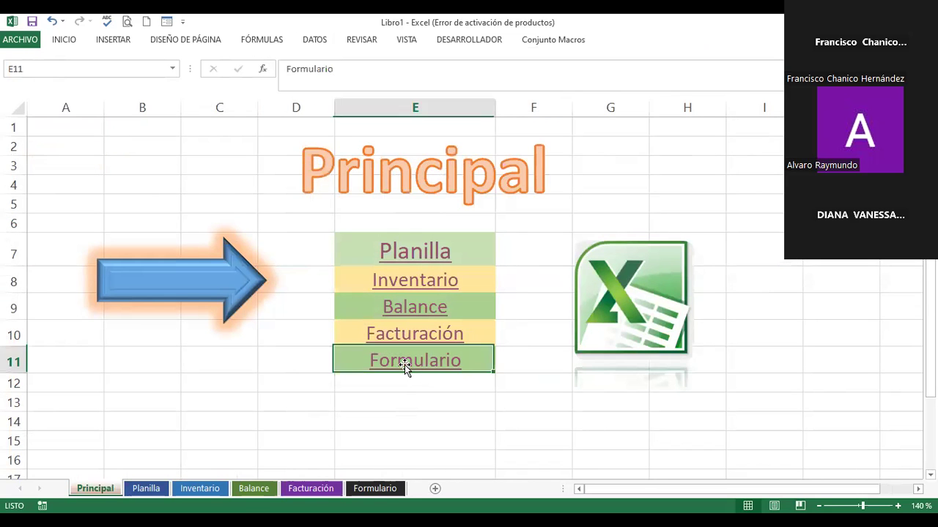
pyautogui.click(149, 185)
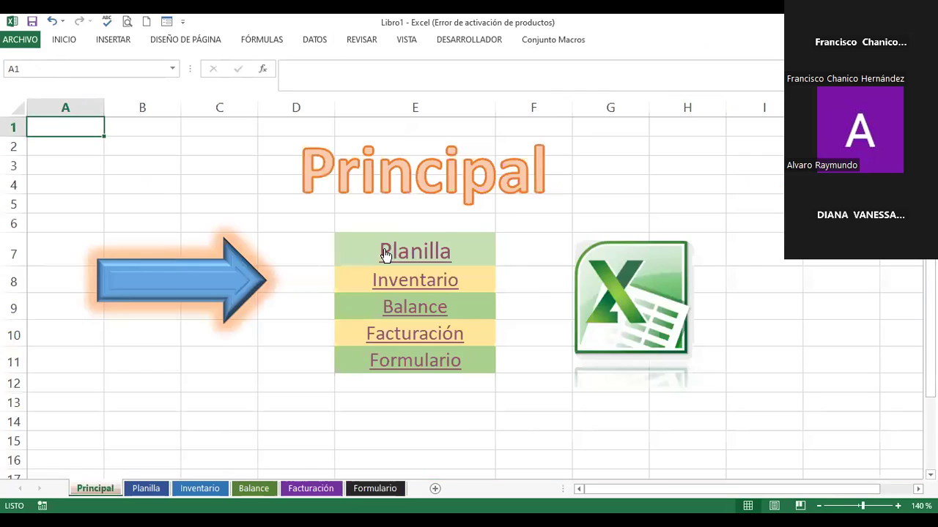
pyautogui.click(656, 272)
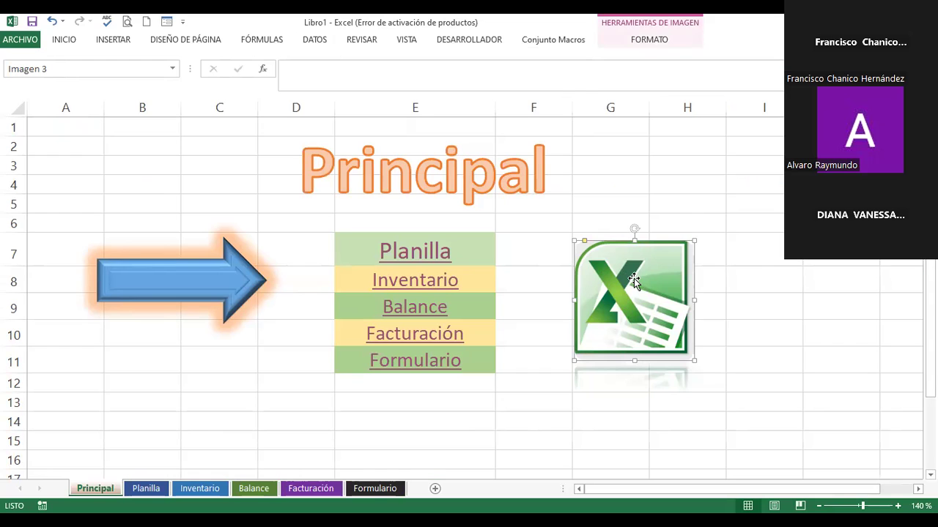
pyautogui.rightClick(634, 281)
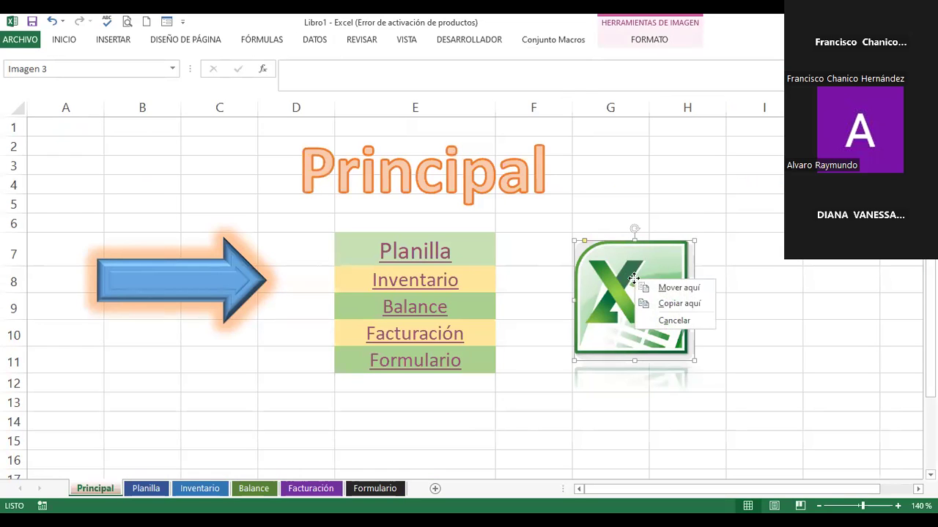
pyautogui.press('Escape')
pyautogui.rightClick(634, 277)
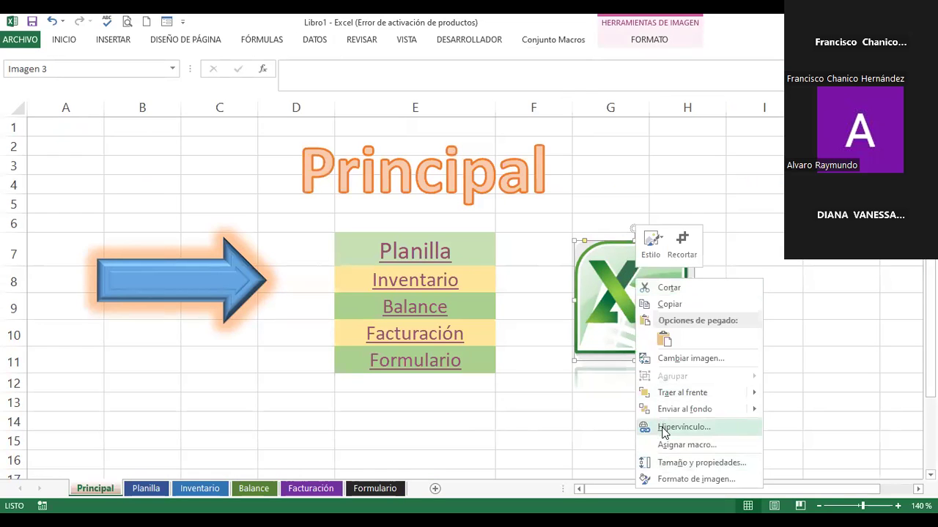
pyautogui.click(664, 428)
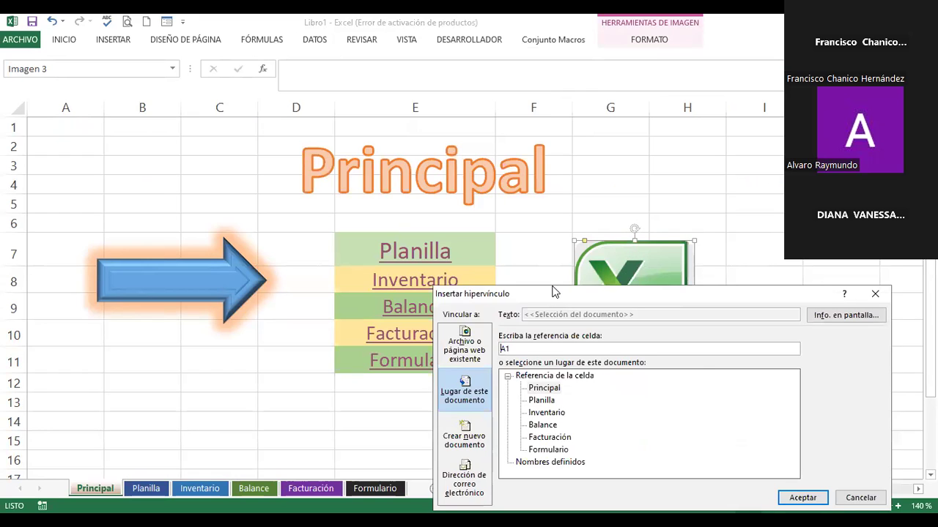
pyautogui.moveTo(553, 293); pyautogui.dragTo(281, 77)
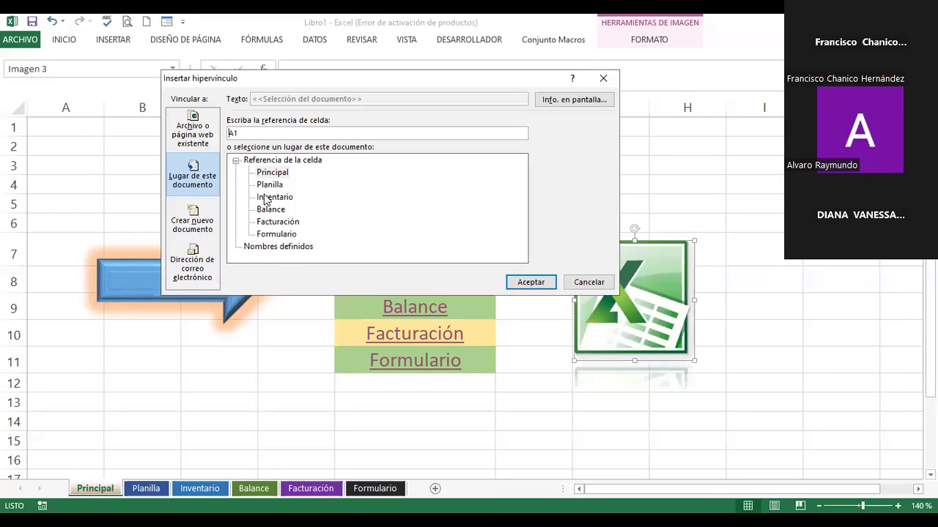
pyautogui.click(186, 140)
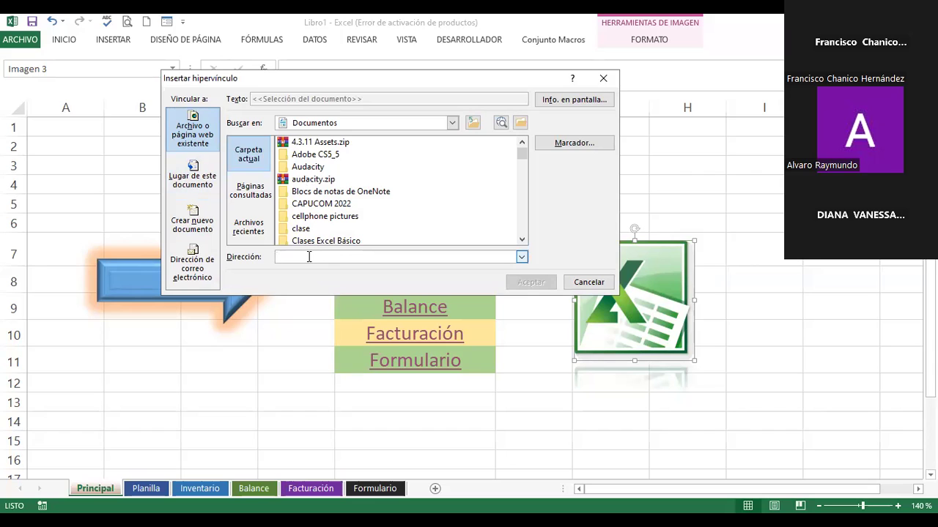
pyautogui.write('http://www.')
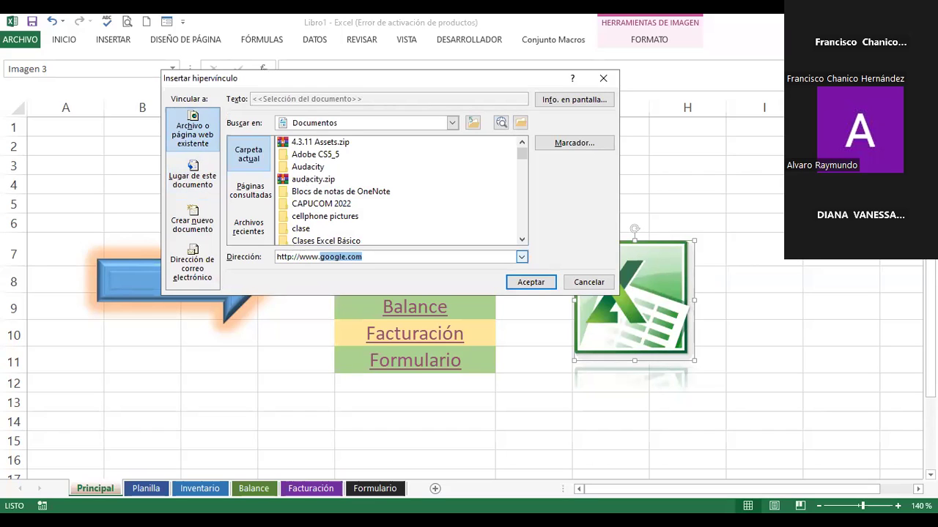
pyautogui.write('ing')
pyautogui.write('lescorporativo.com')
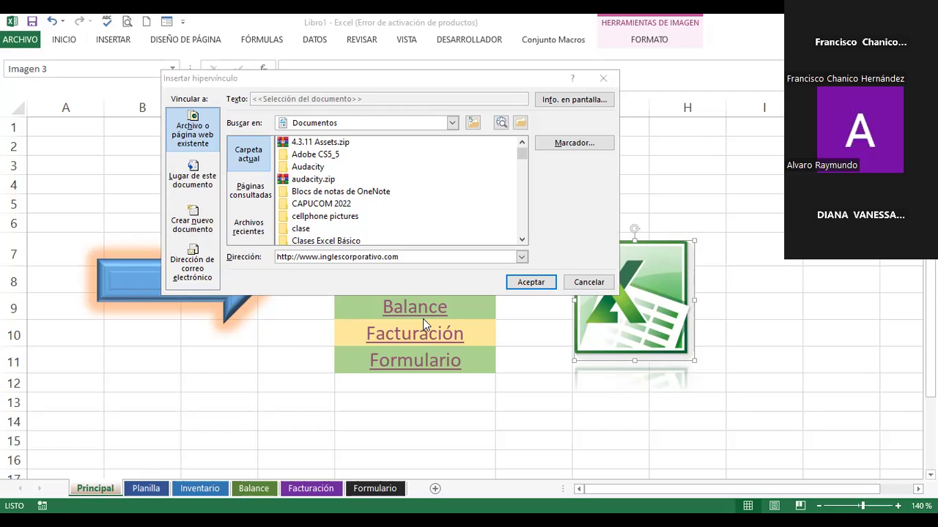
pyautogui.click(530, 282)
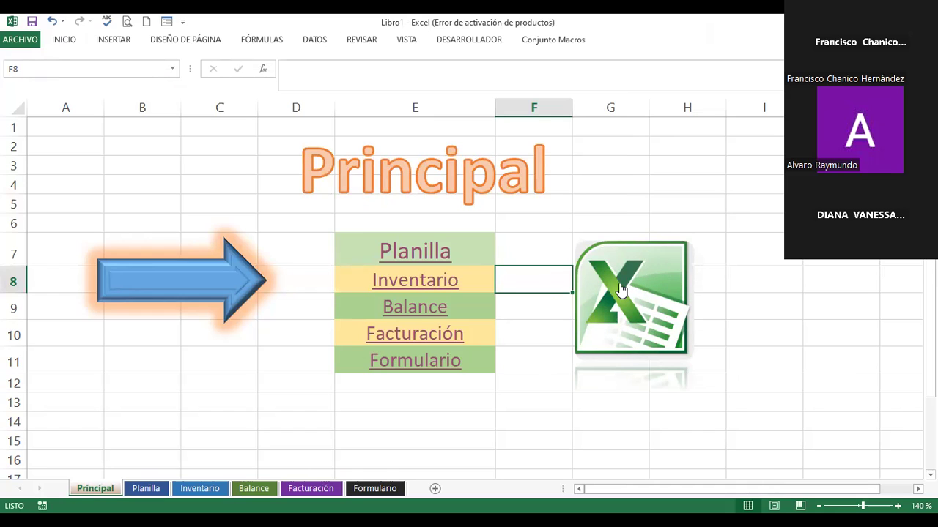
pyautogui.click(636, 284)
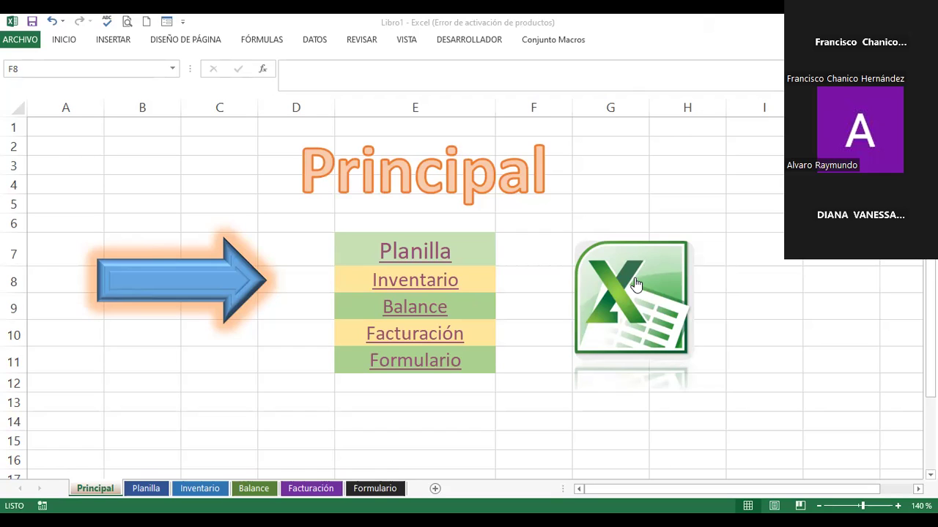
# - Change the Excel logo's hyperlink address from the inglescorporativo site to google.com
pyautogui.rightClick(607, 316)
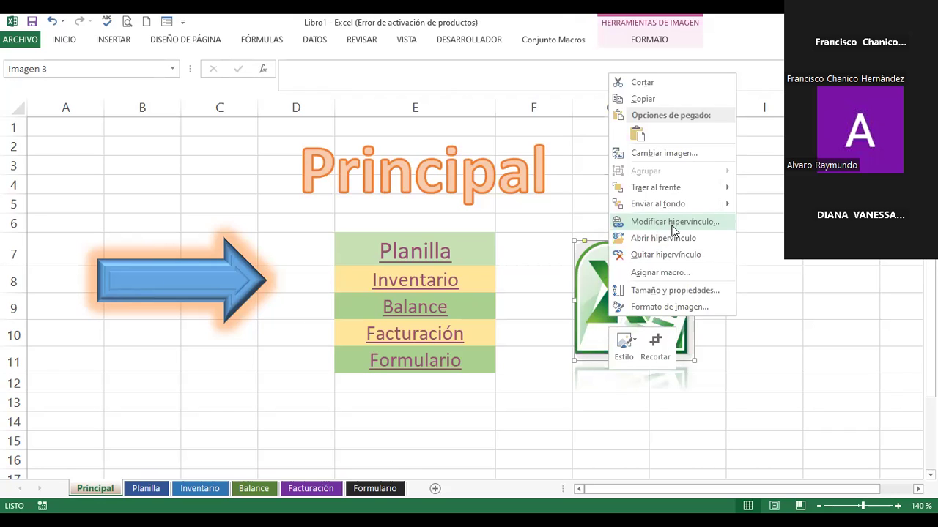
pyautogui.click(673, 223)
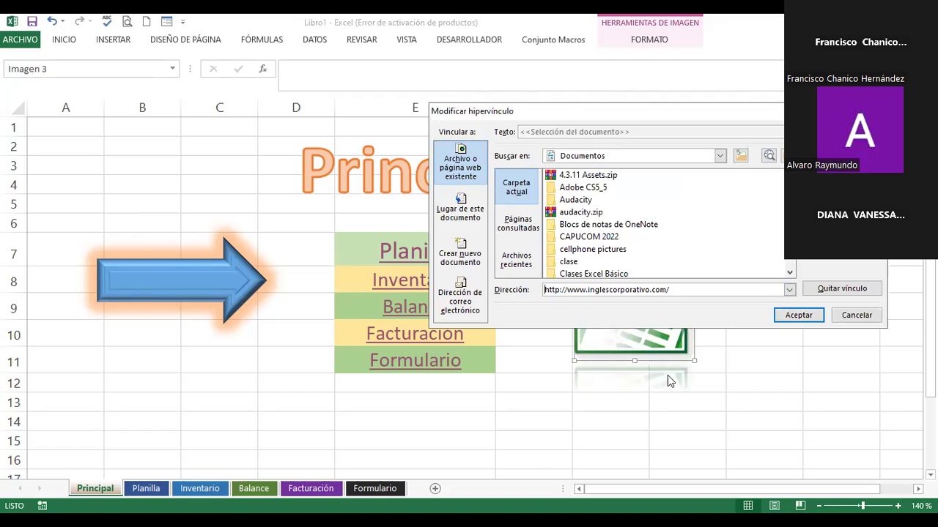
pyautogui.click(675, 290)
pyautogui.moveTo(675, 290); pyautogui.dragTo(587, 291)
pyautogui.write('goo')
pyautogui.click(786, 316)
pyautogui.click(733, 290)
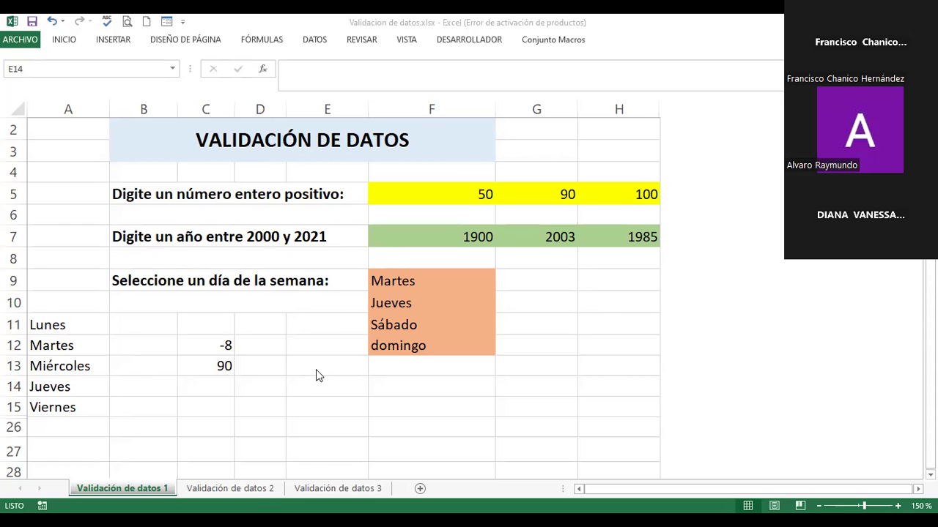
# - Switch to the Validación de datos 2 sheet with the Sueldo de Empleado table
pyautogui.click(260, 490)
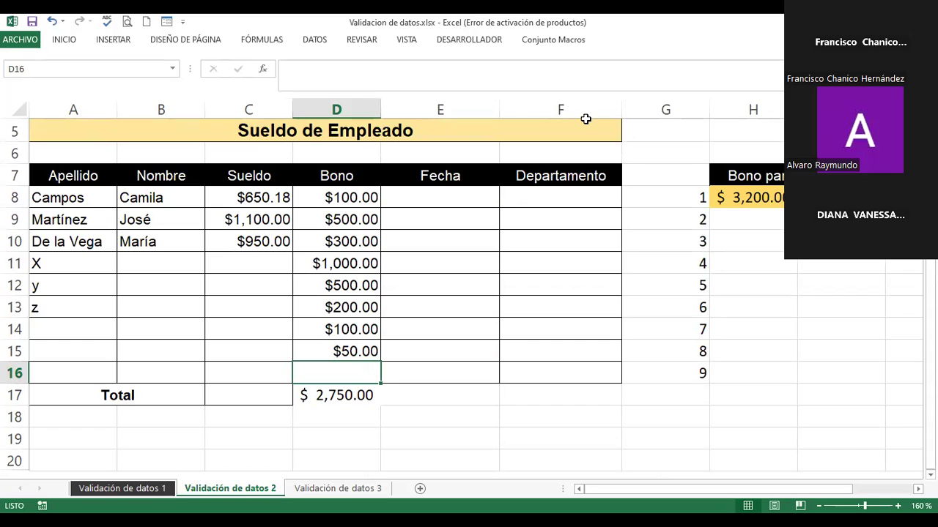
# - Enter the heading 'Departamento' in K8 and widen column K to fit
pyautogui.click(573, 212)
pyautogui.click(567, 202)
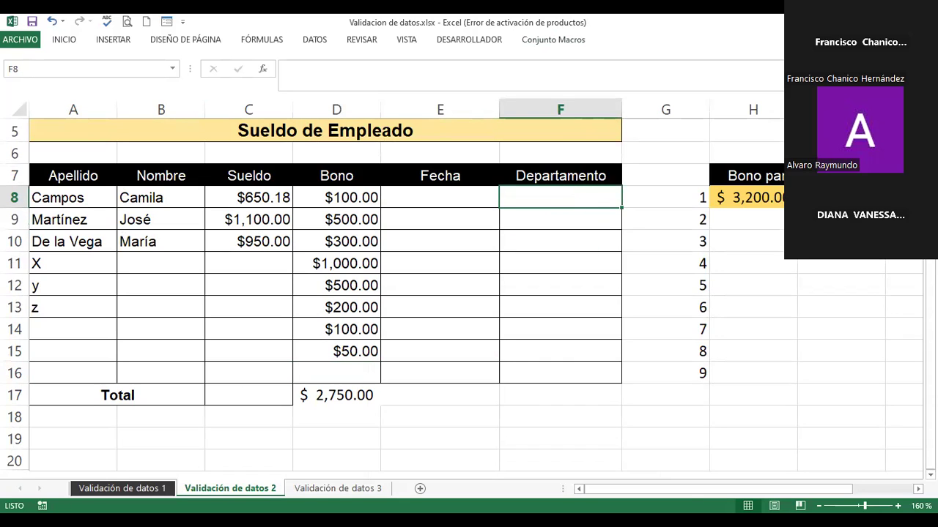
pyautogui.moveTo(708, 489); pyautogui.dragTo(776, 470)
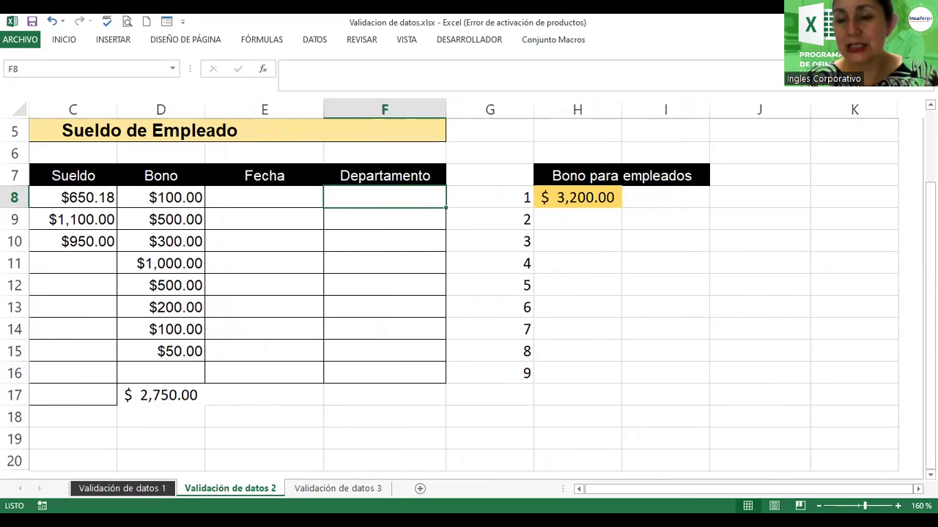
pyautogui.hscroll(2, 469, 293)
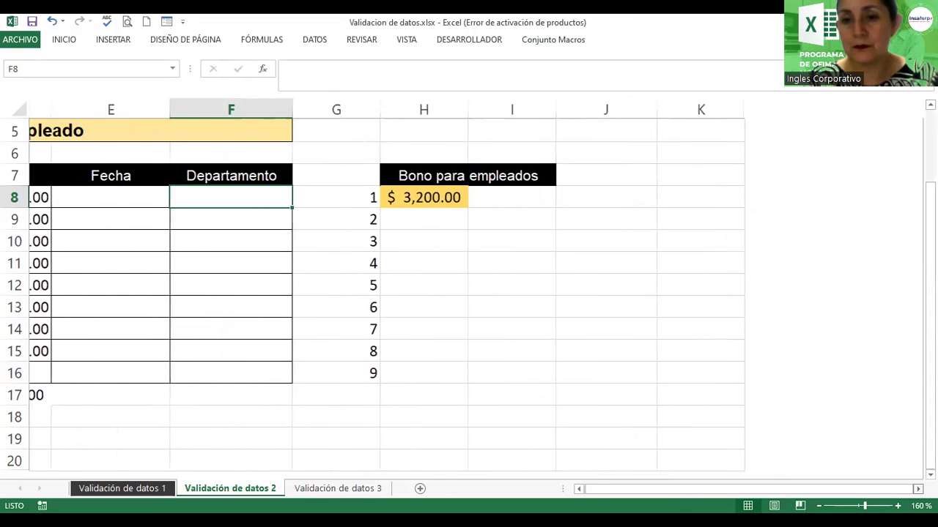
pyautogui.click(595, 179)
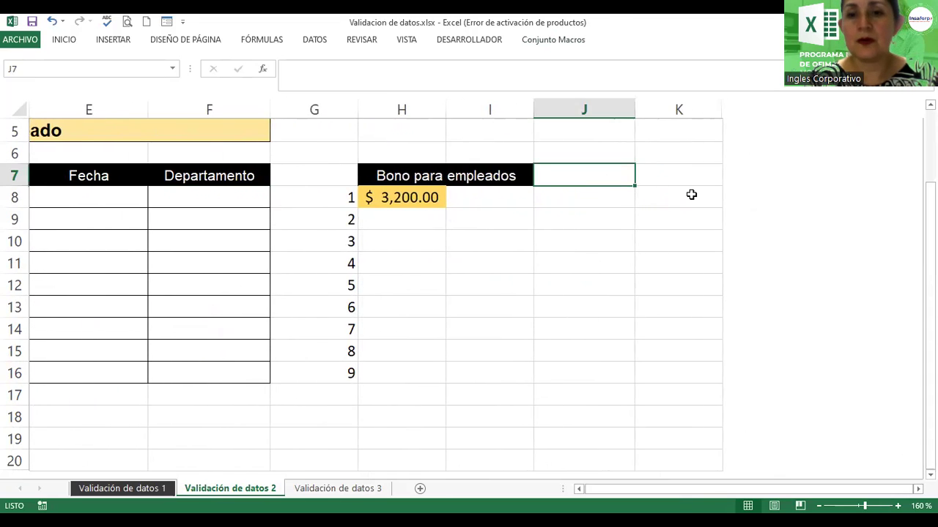
pyautogui.click(675, 198)
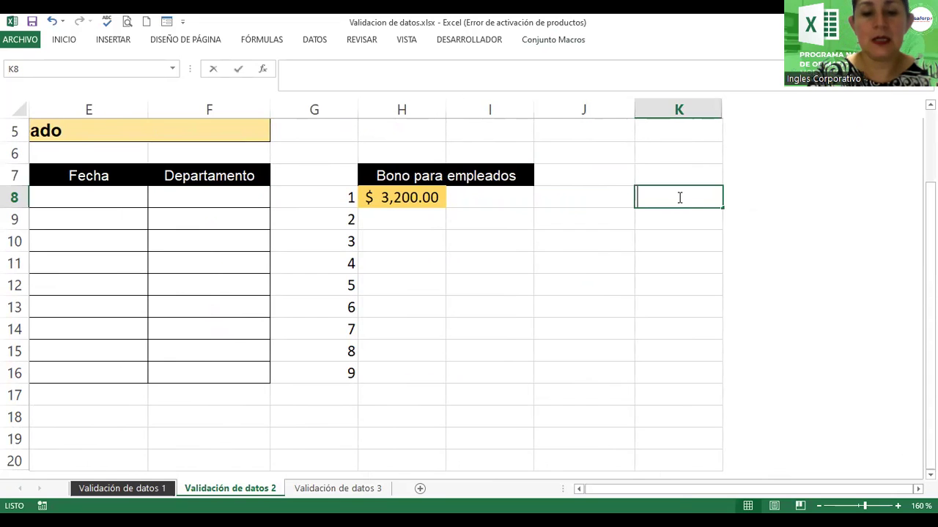
pyautogui.write('Departamento')
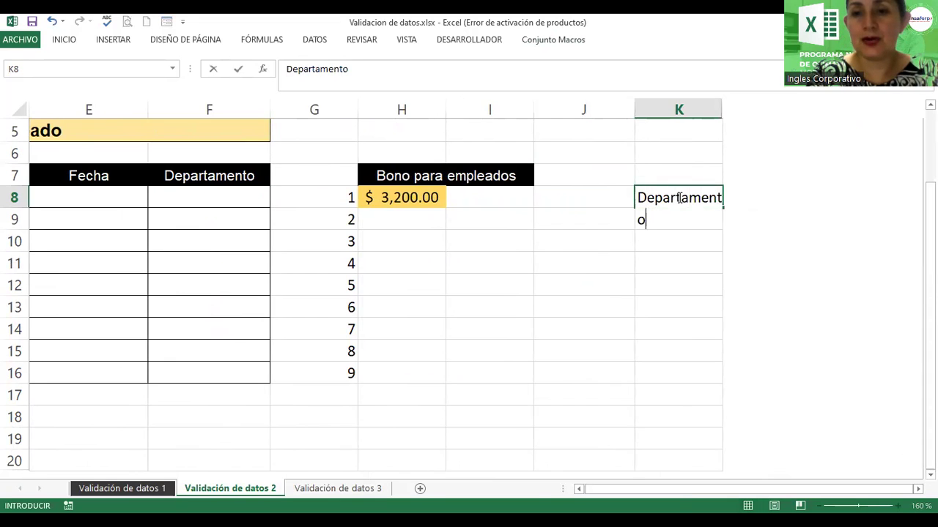
pyautogui.write('s')
pyautogui.press('BackSpace')
pyautogui.press('Return')
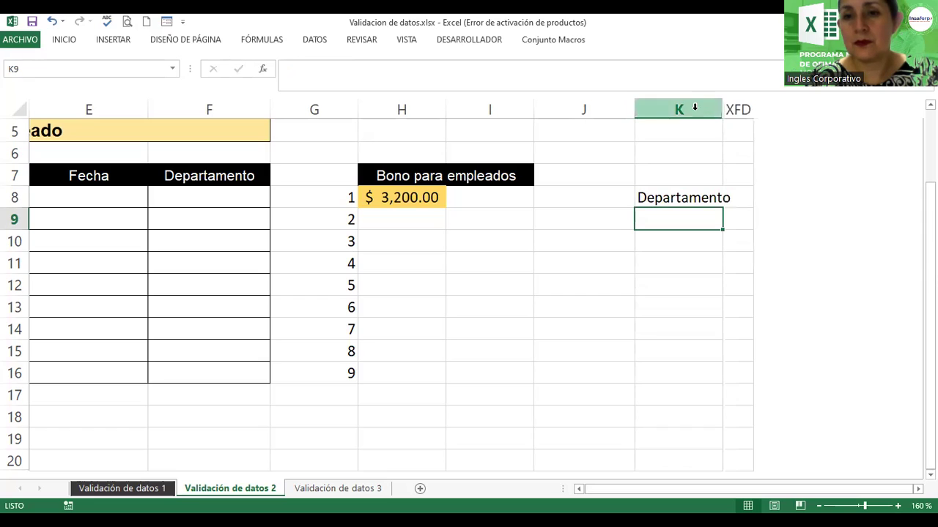
pyautogui.moveTo(721, 110); pyautogui.dragTo(716, 111)
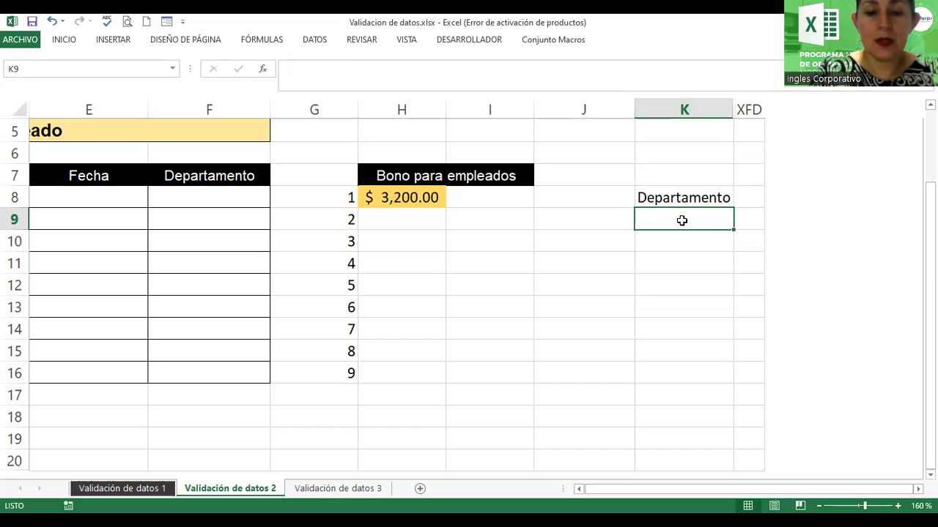
# - List RRHH, Contabilidad, Admon, Informática and Producción below it in K9:K13
pyautogui.write('RRHH')
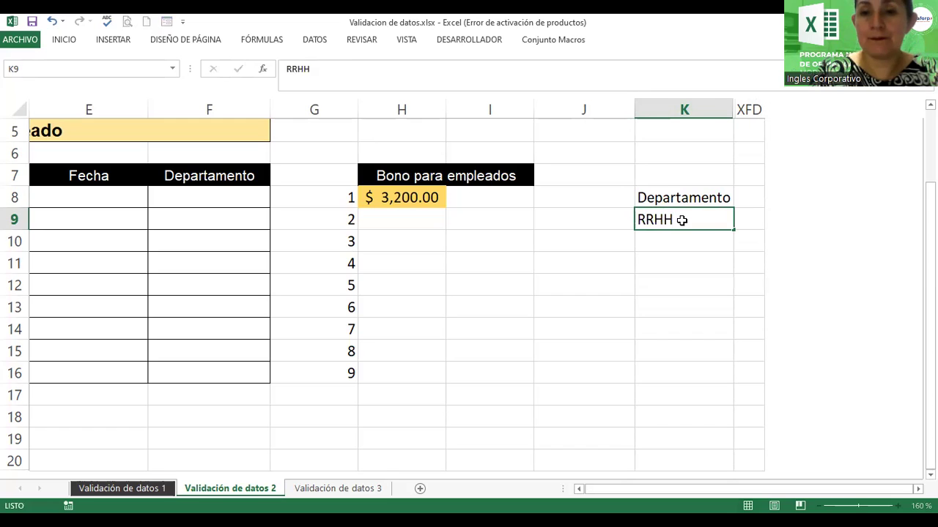
pyautogui.press('Return')
pyautogui.write('Contabilidad')
pyautogui.press('Return')
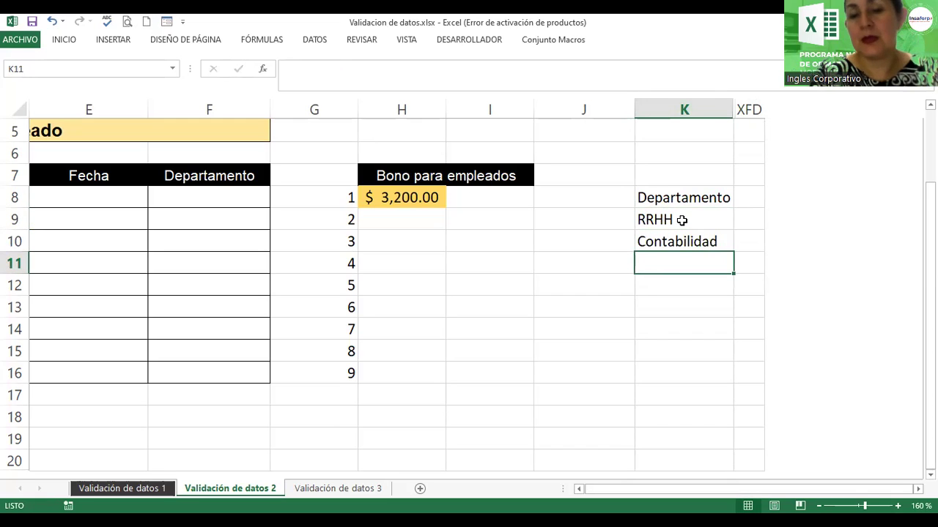
pyautogui.write('Admi')
pyautogui.press('BackSpace')
pyautogui.write('on')
pyautogui.press('Return')
pyautogui.write('In')
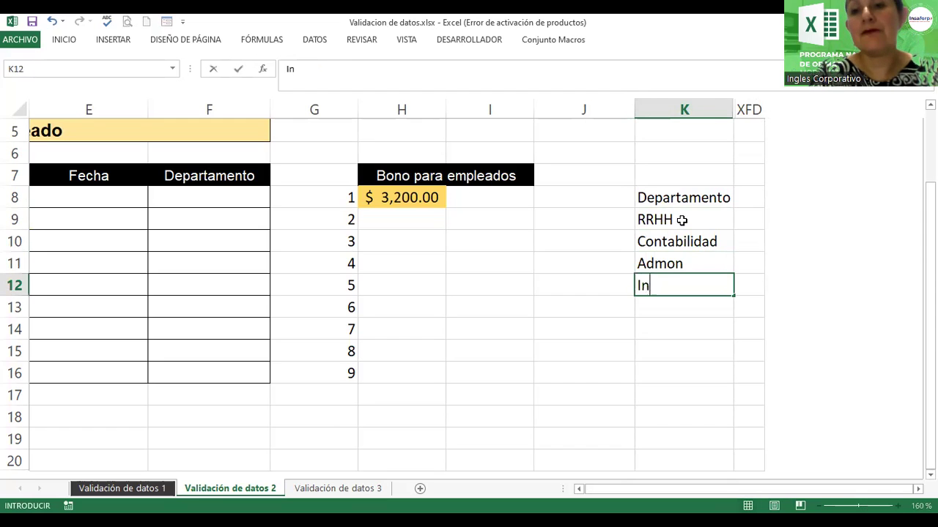
pyautogui.write('formática')
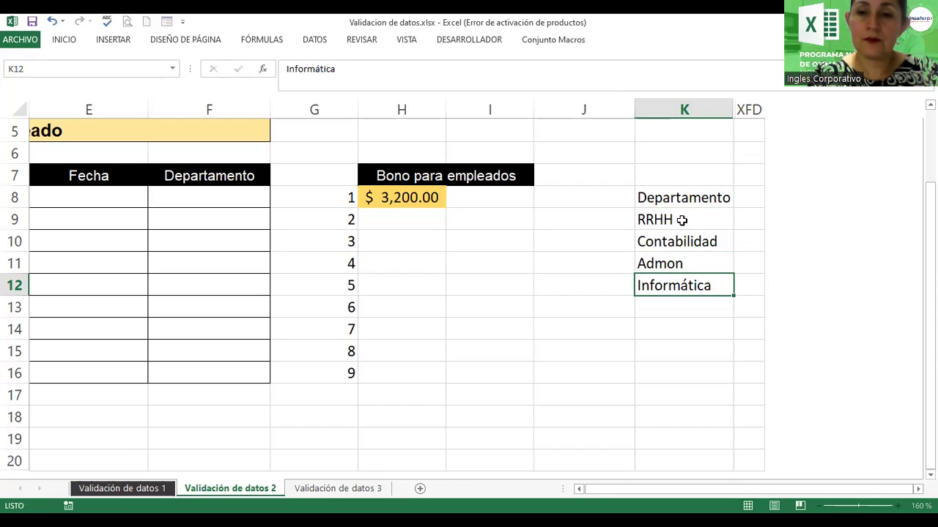
pyautogui.press('Return')
pyautogui.write('Producci')
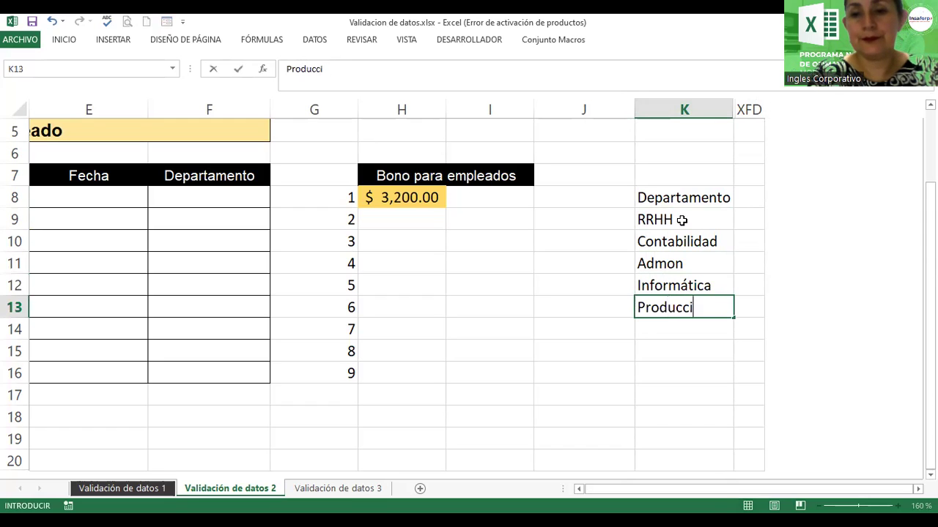
pyautogui.write('ón')
pyautogui.press('Return')
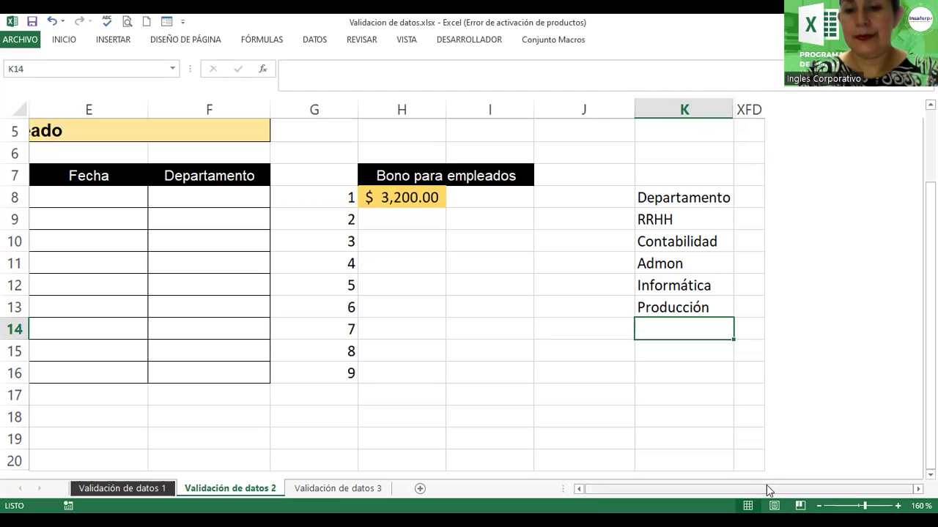
pyautogui.moveTo(753, 491); pyautogui.dragTo(534, 486)
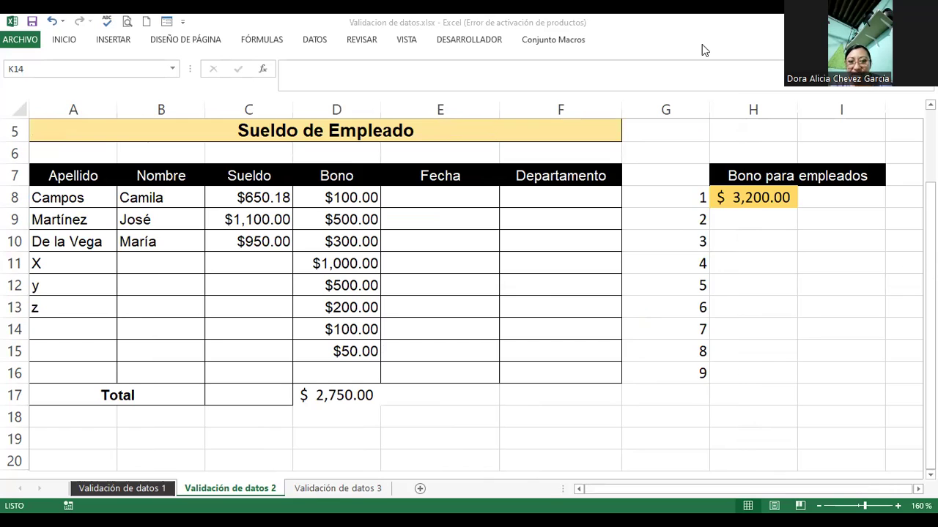
pyautogui.click(789, 495)
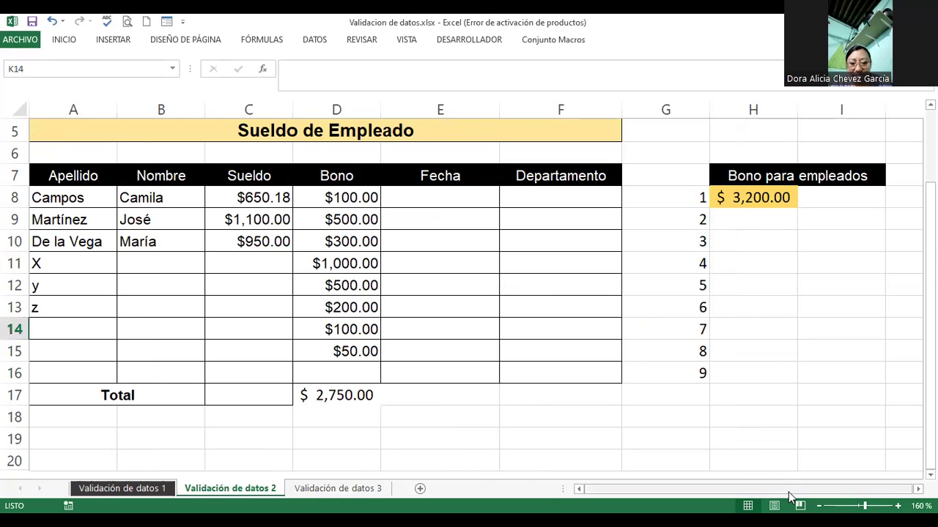
pyautogui.hscroll(1, 639, 469)
pyautogui.hscroll(2, 639, 469)
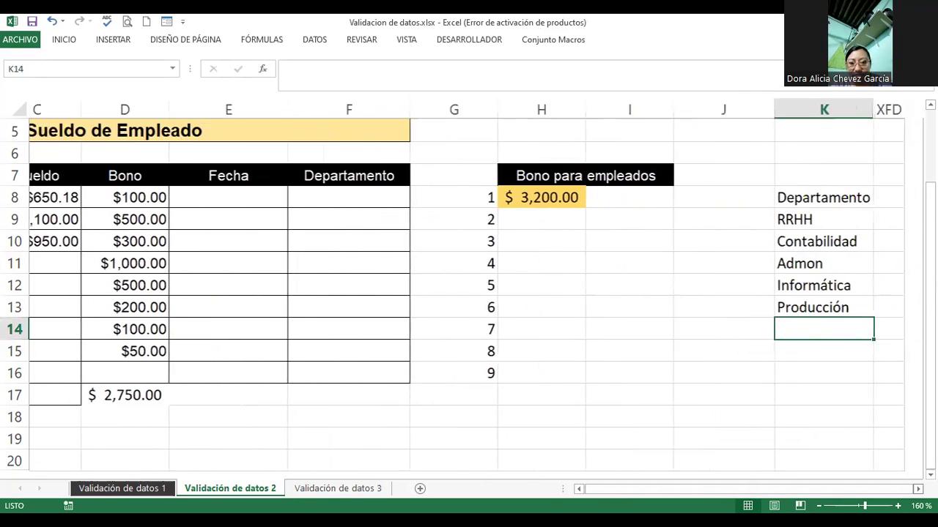
pyautogui.hscroll(1, 638, 469)
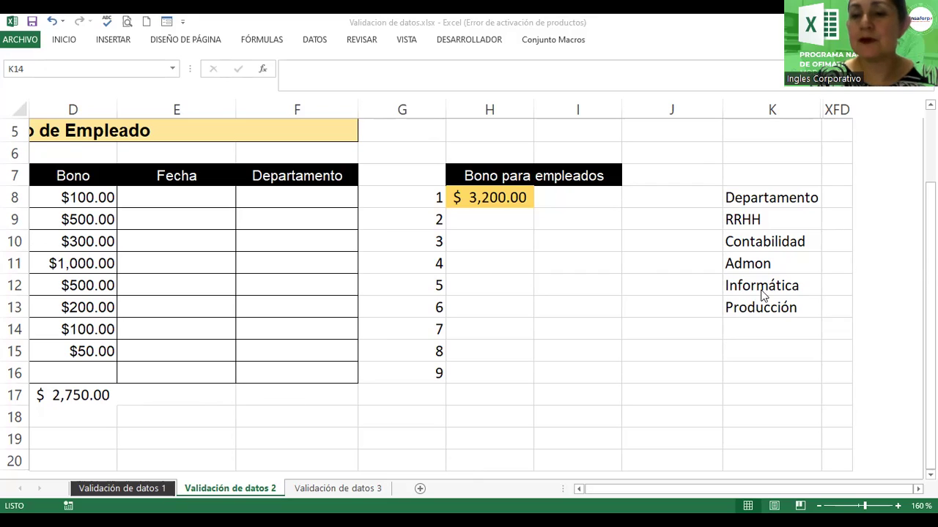
pyautogui.click(753, 219)
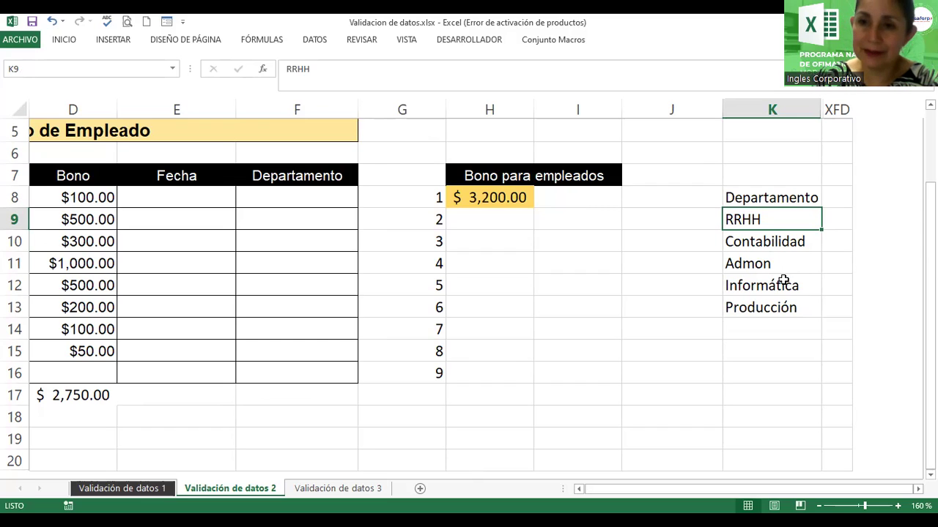
# - Select K8:K13 and create the name Departamento from its top row
pyautogui.moveTo(753, 195); pyautogui.dragTo(773, 308)
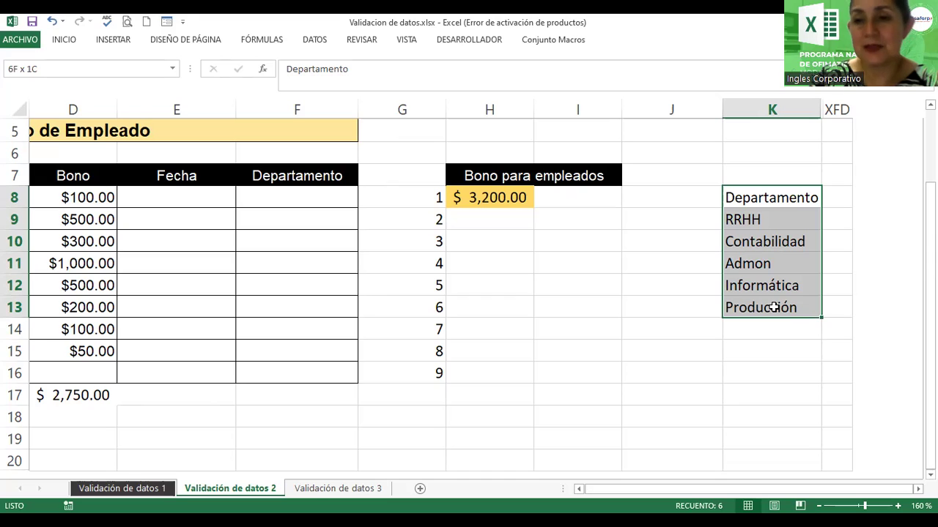
pyautogui.moveTo(773, 307); pyautogui.dragTo(773, 308)
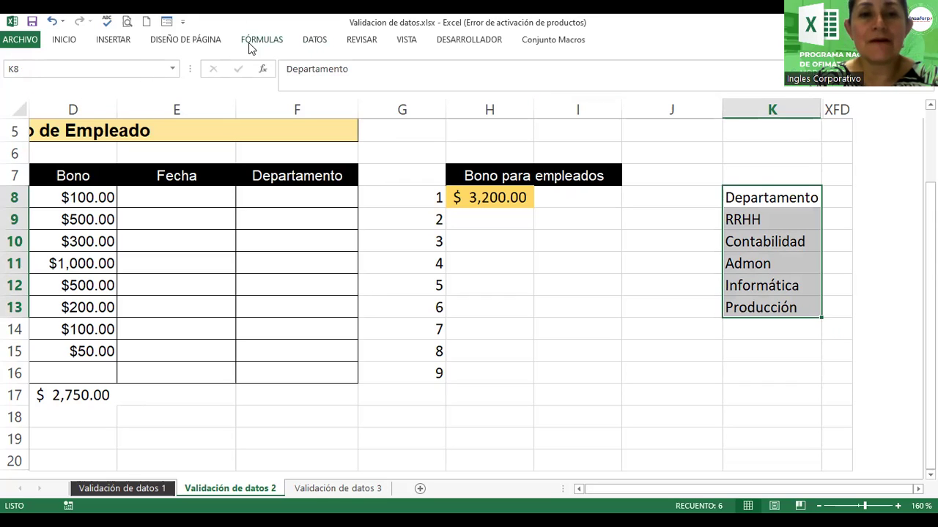
pyautogui.click(250, 45)
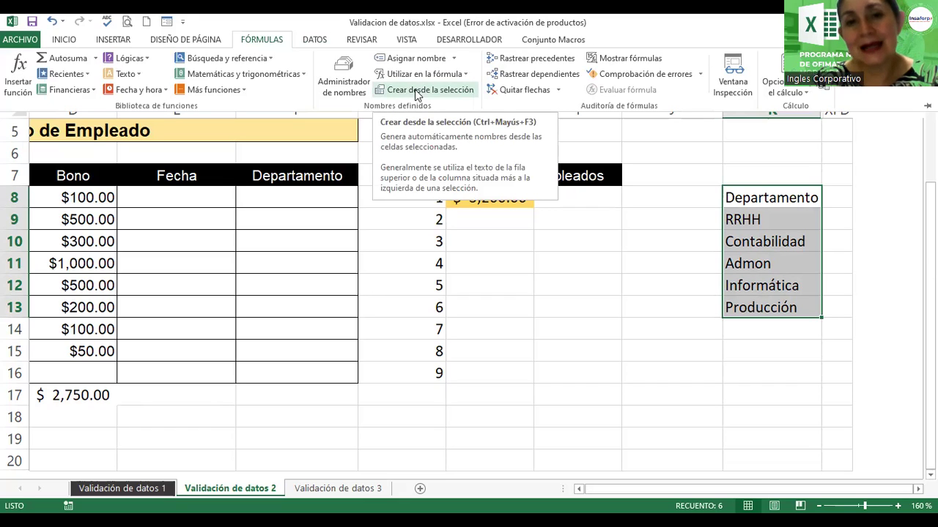
pyautogui.click(414, 89)
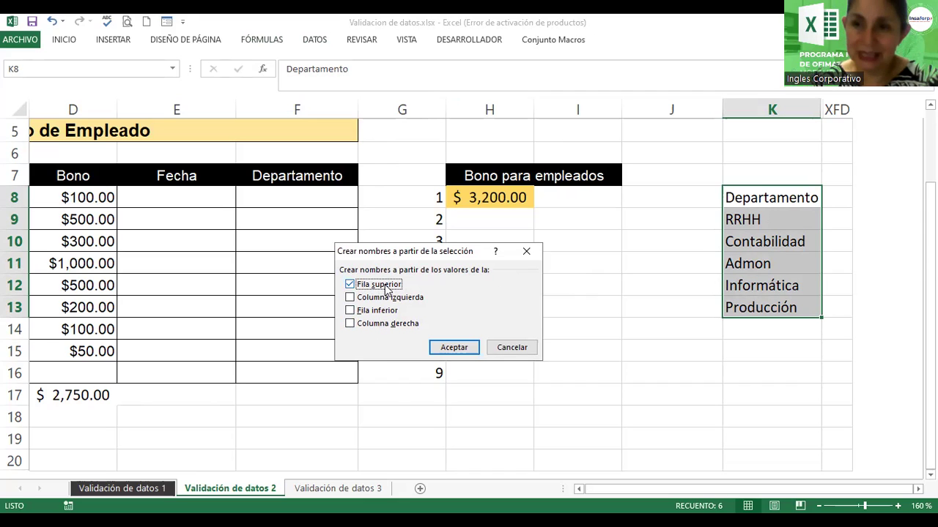
pyautogui.click(470, 347)
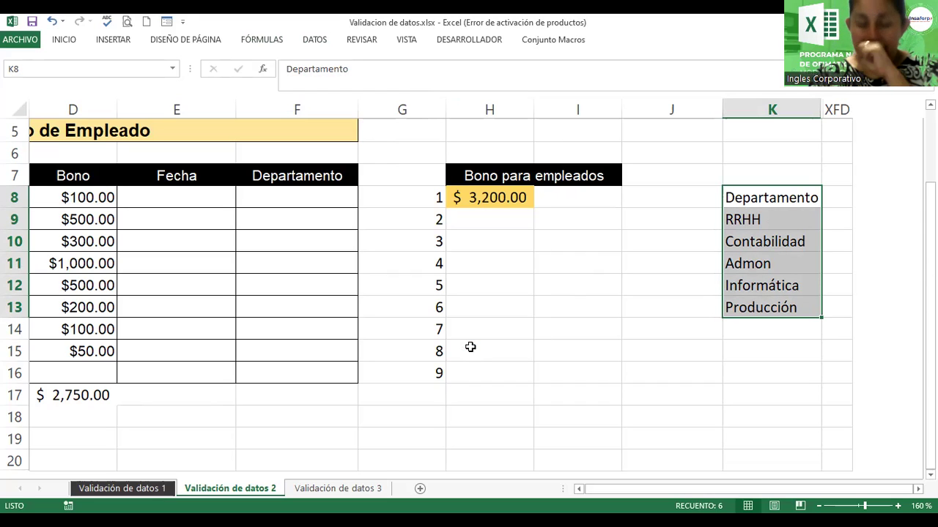
pyautogui.click(299, 202)
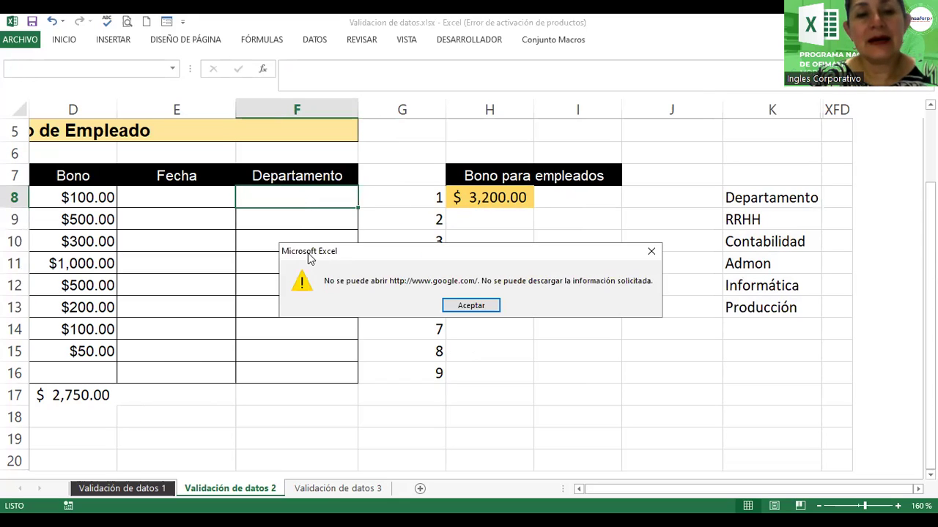
# - Start a List data validation on F8:F16 with source =Departamento
pyautogui.click(469, 306)
pyautogui.moveTo(293, 200)
pyautogui.mouseDown()
pyautogui.moveTo(303, 363)
pyautogui.moveTo(335, 370)
pyautogui.mouseUp()
pyautogui.moveTo(695, 493); pyautogui.dragTo(630, 494)
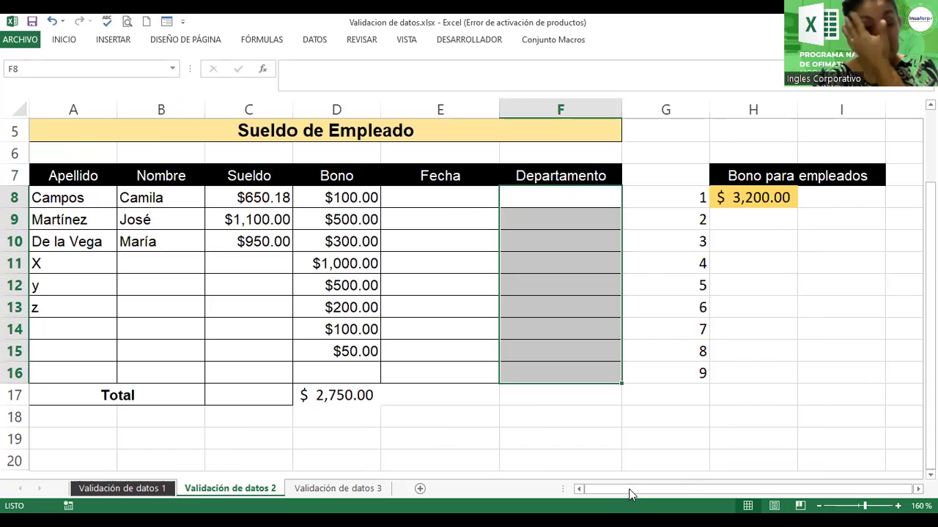
pyautogui.click(314, 39)
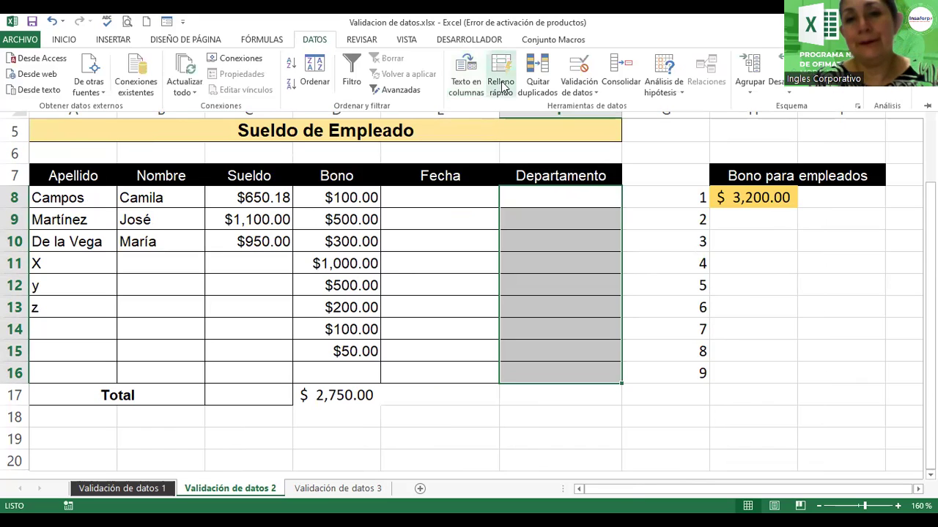
pyautogui.click(589, 83)
pyautogui.click(582, 103)
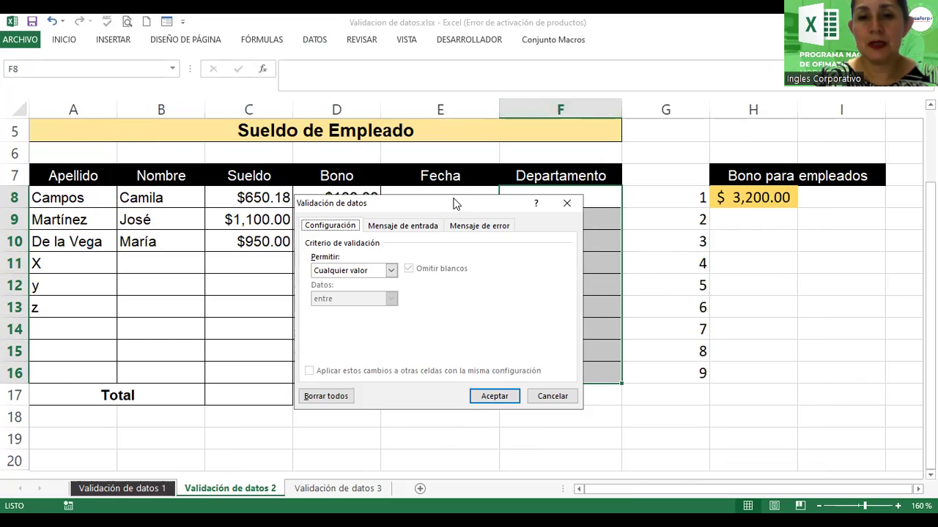
pyautogui.moveTo(454, 203); pyautogui.dragTo(328, 186)
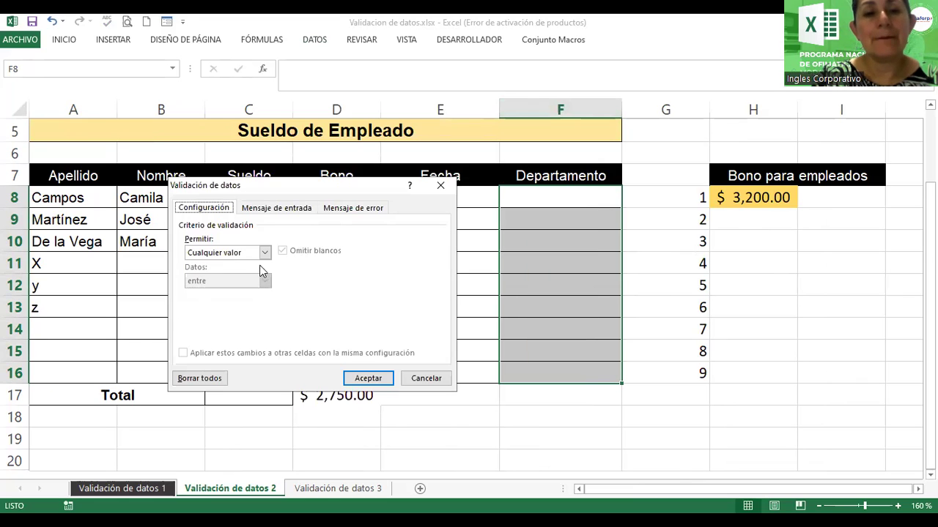
pyautogui.click(265, 253)
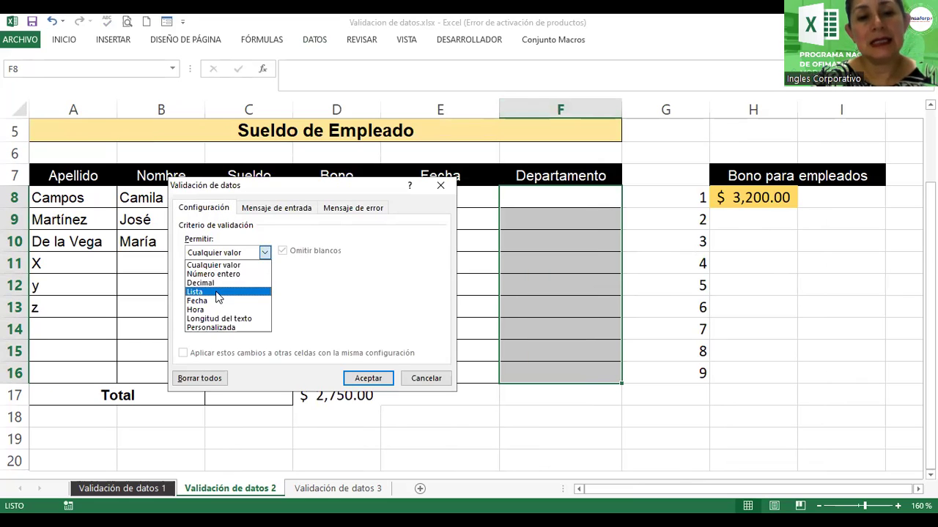
pyautogui.click(217, 291)
pyautogui.click(228, 308)
pyautogui.write('=')
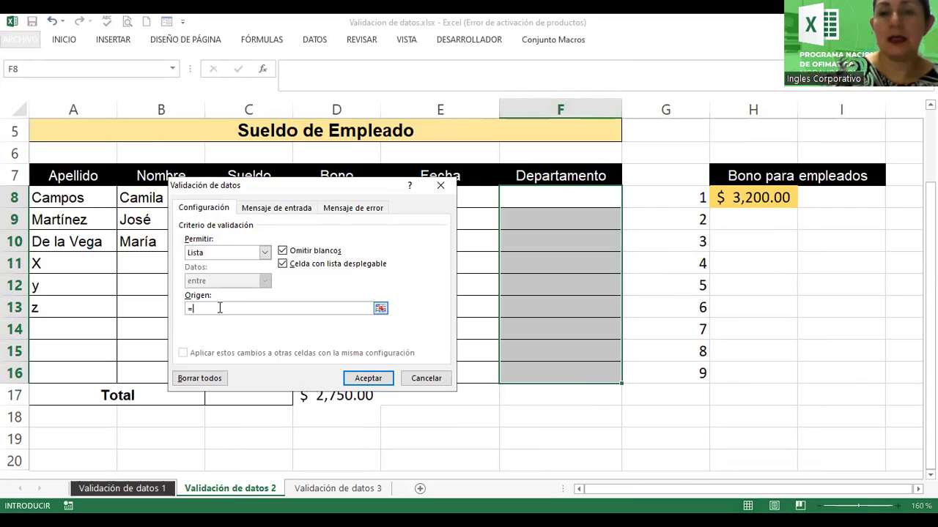
pyautogui.write('Dea')
pyautogui.press('BackSpace')
pyautogui.write('partamento')
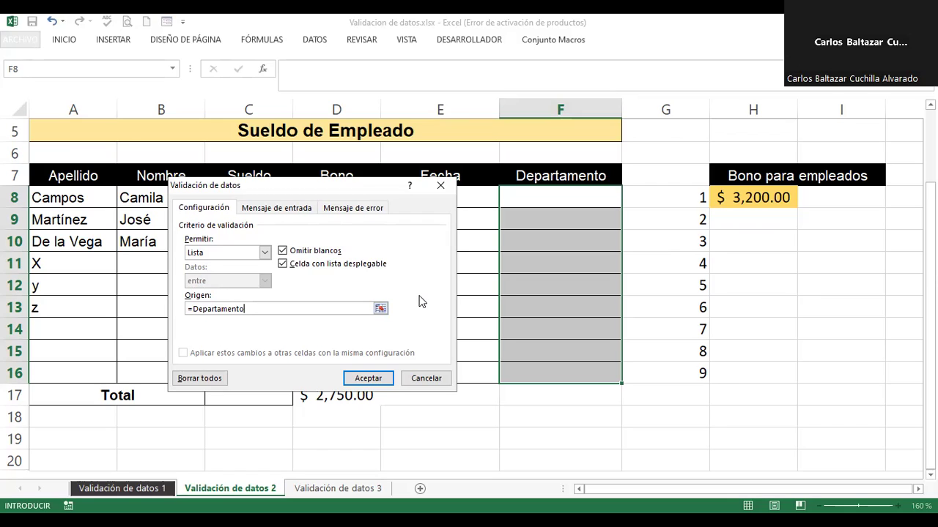
# - Cancel that validation and scroll right to the RRHH entry in column K
pyautogui.click(426, 378)
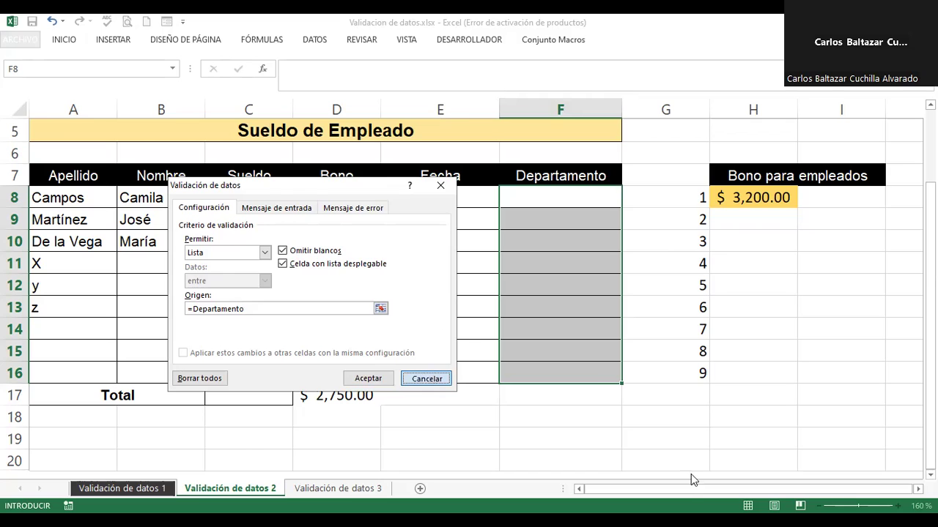
pyautogui.hscroll(3, 685, 492)
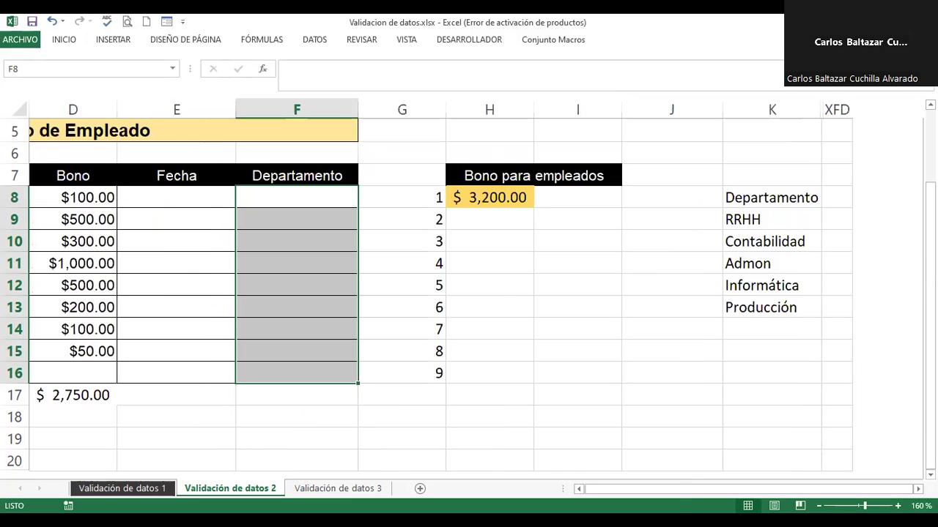
pyautogui.hscroll(2, 685, 492)
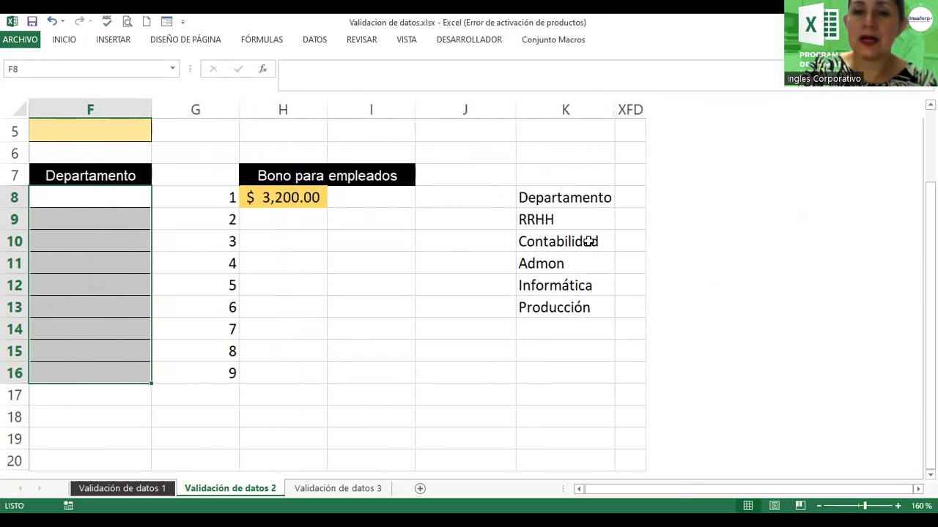
pyautogui.click(544, 216)
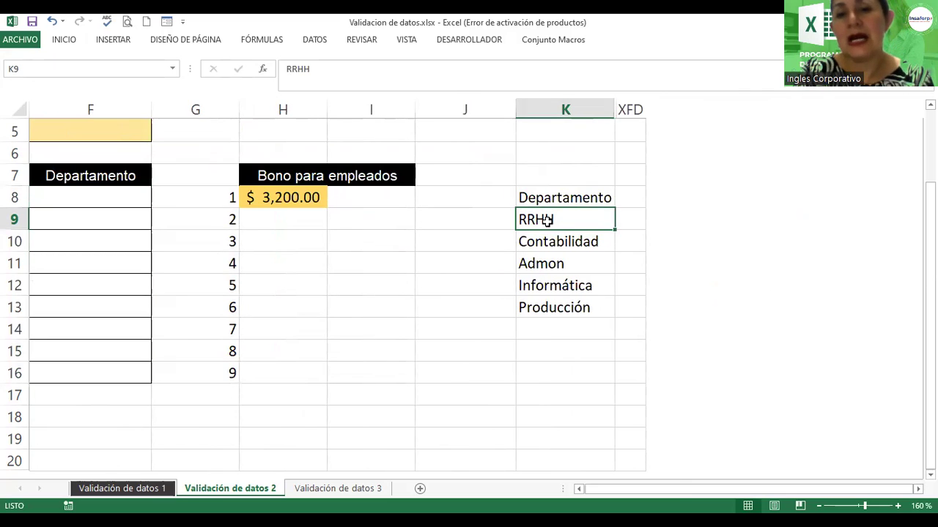
# - Name the department list K8:K13 'Departamento' using its top-row header
pyautogui.click(548, 242)
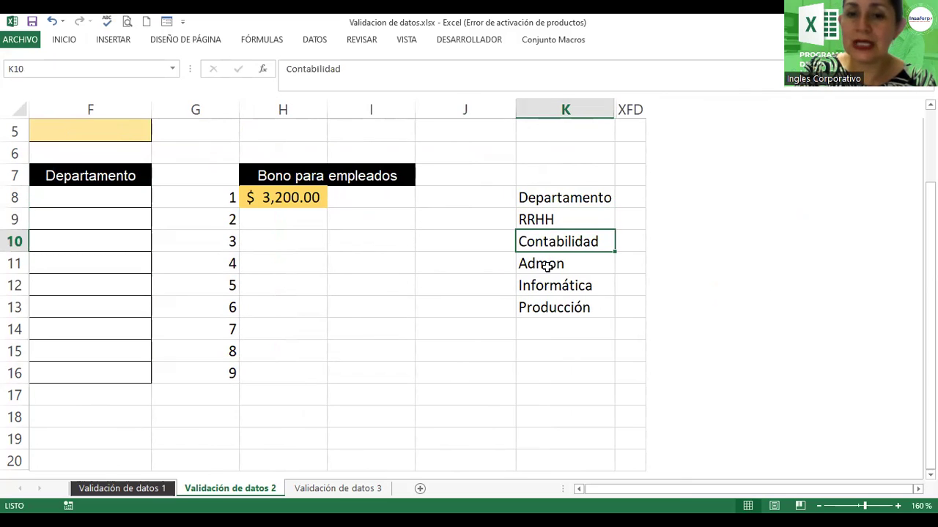
pyautogui.click(548, 264)
pyautogui.click(549, 287)
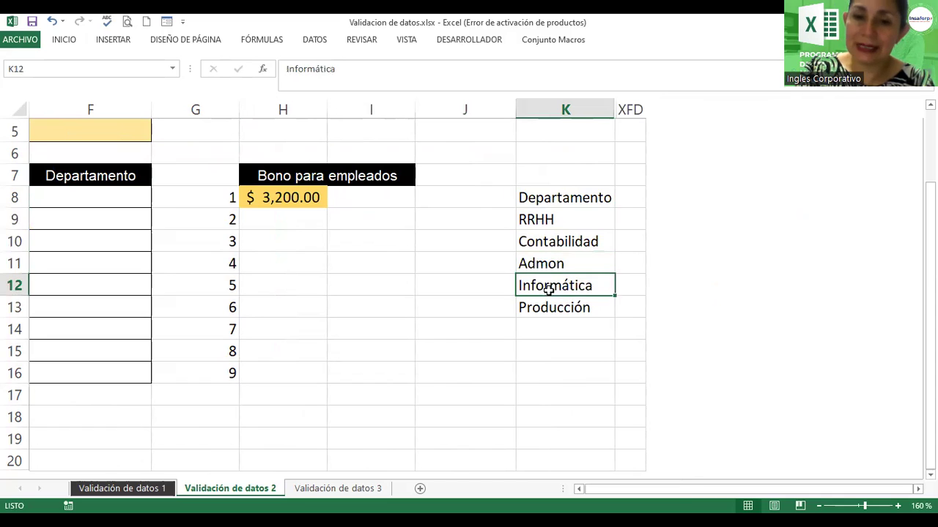
pyautogui.click(548, 303)
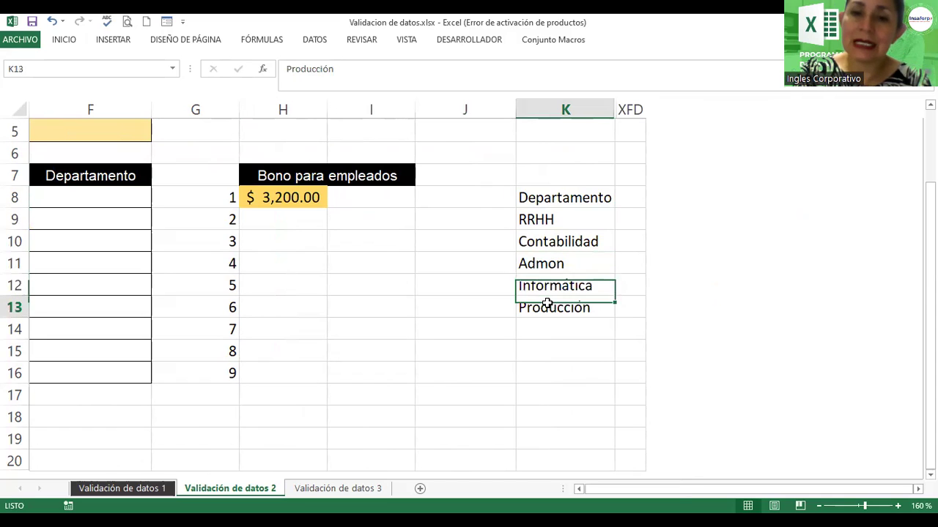
pyautogui.click(544, 200)
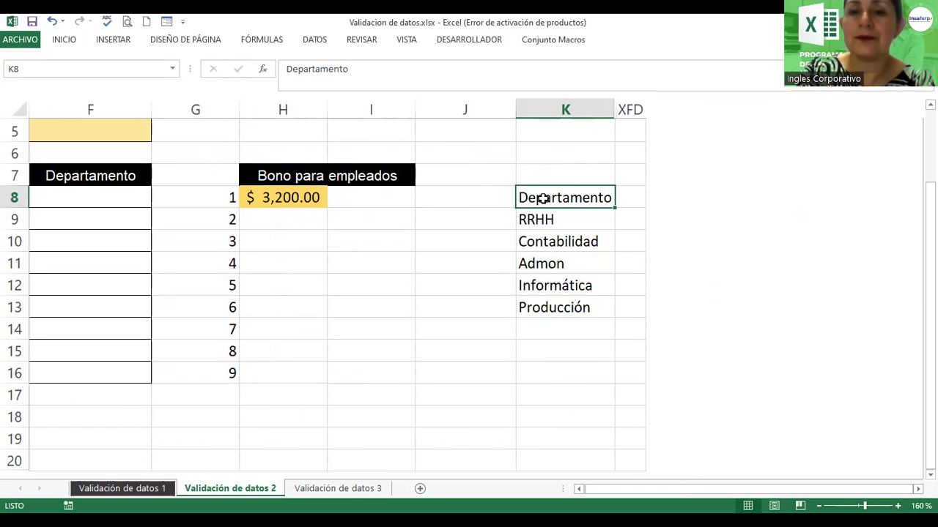
pyautogui.moveTo(544, 199); pyautogui.dragTo(550, 306)
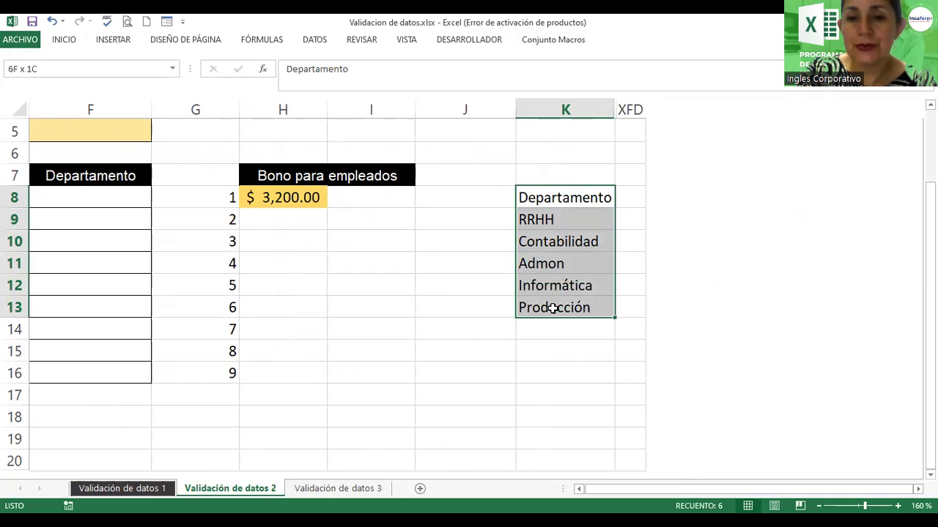
pyautogui.click(272, 38)
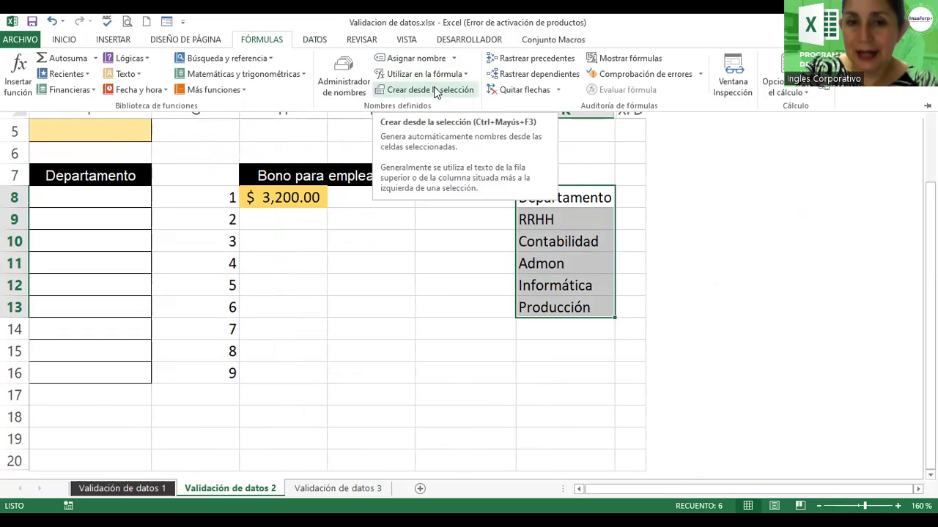
pyautogui.click(433, 89)
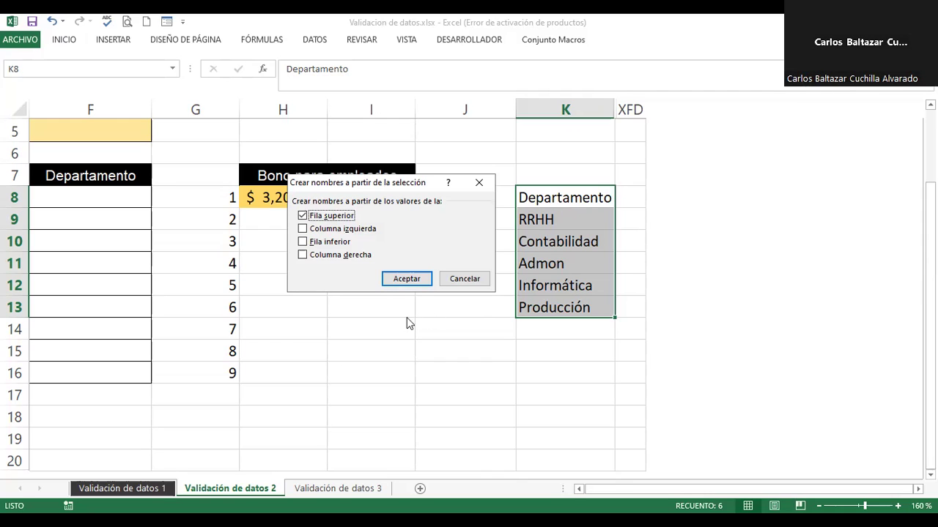
pyautogui.click(408, 280)
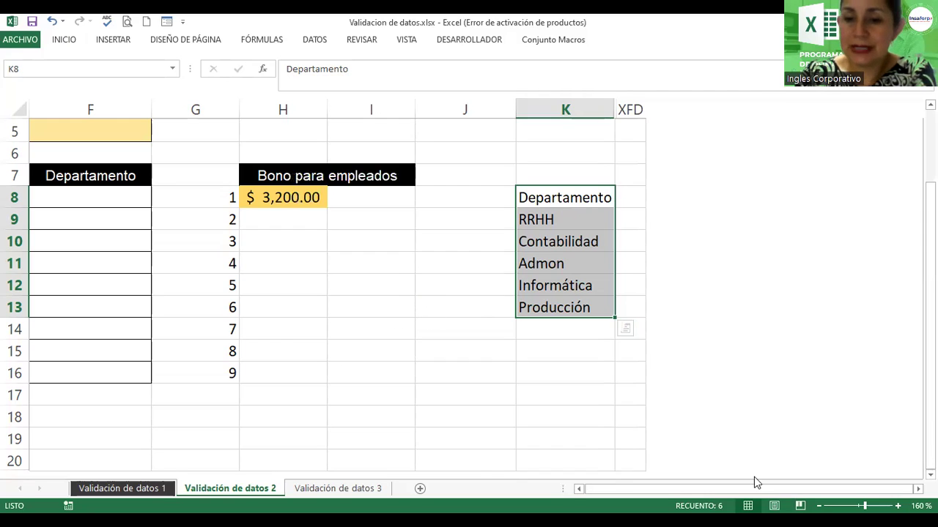
# - Select the Departamento cells F8:F16 and open Data Validation for them
pyautogui.hscroll(-3, 578, 490)
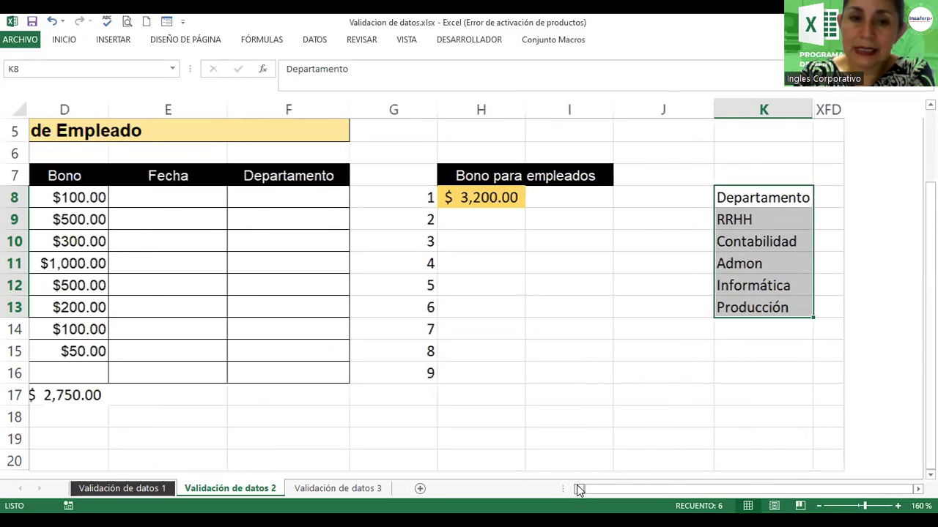
pyautogui.moveTo(356, 193); pyautogui.dragTo(364, 249)
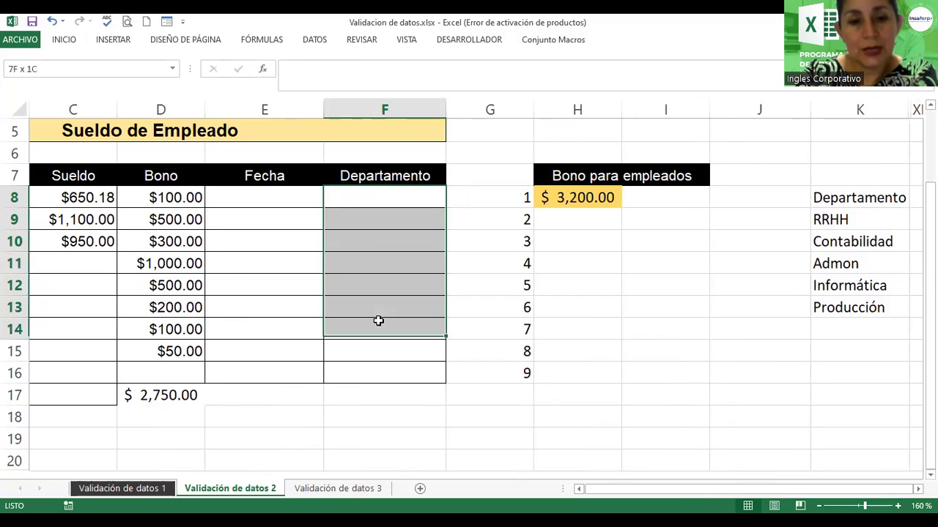
pyautogui.moveTo(364, 249); pyautogui.dragTo(385, 375)
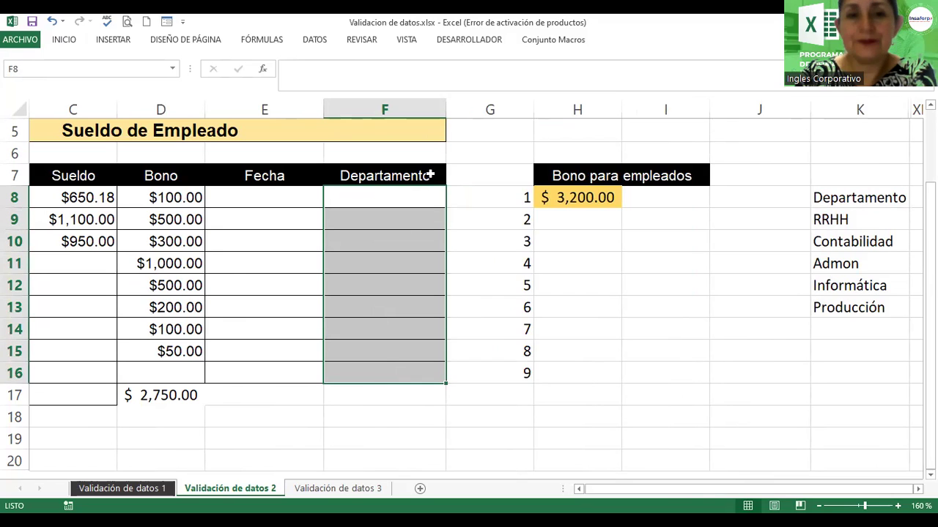
pyautogui.click(322, 41)
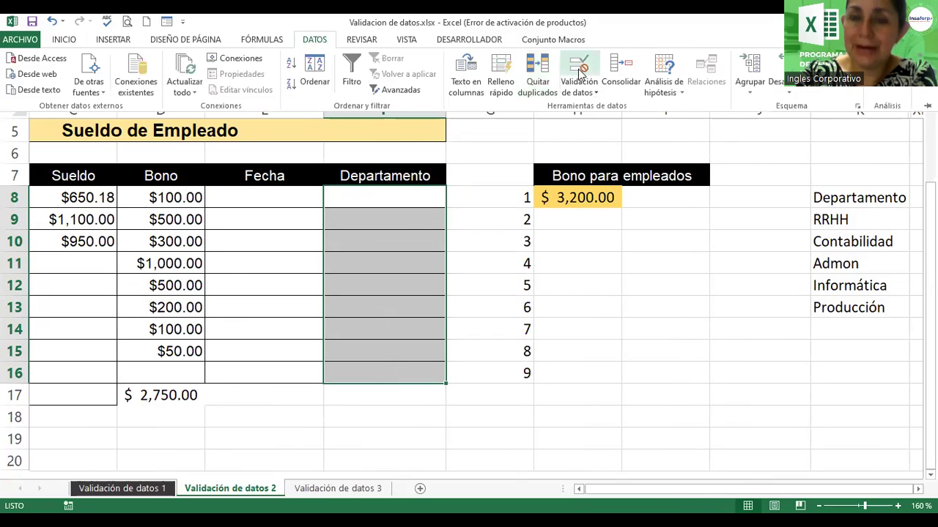
pyautogui.click(578, 73)
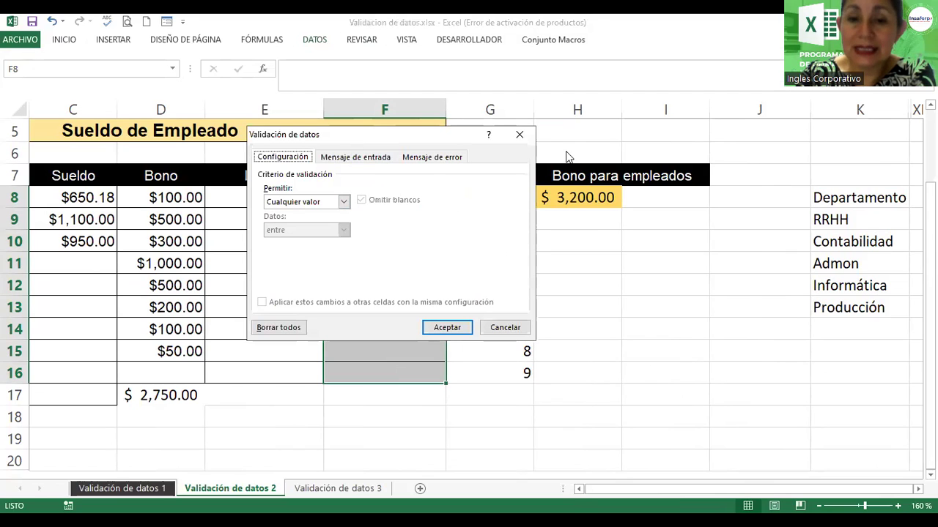
pyautogui.moveTo(366, 135); pyautogui.dragTo(579, 169)
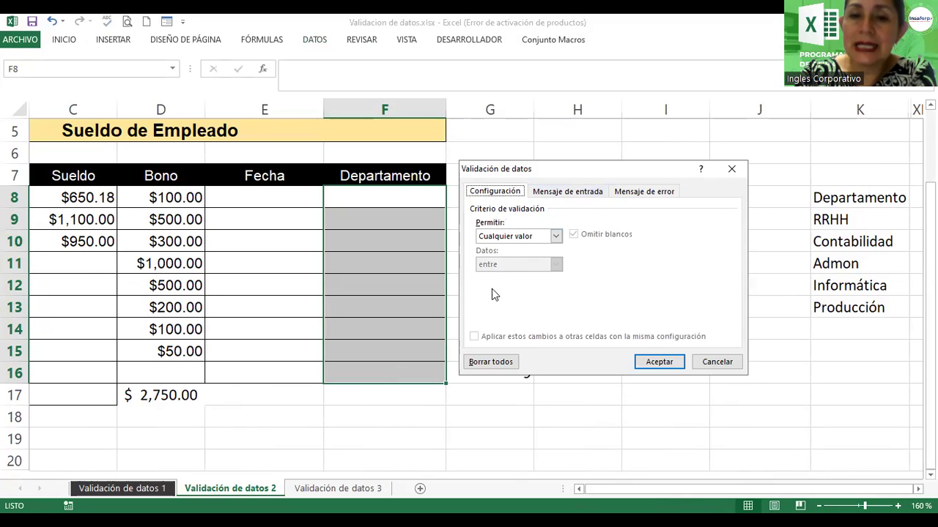
# - Allow a Lista with source =Departamento
pyautogui.click(555, 236)
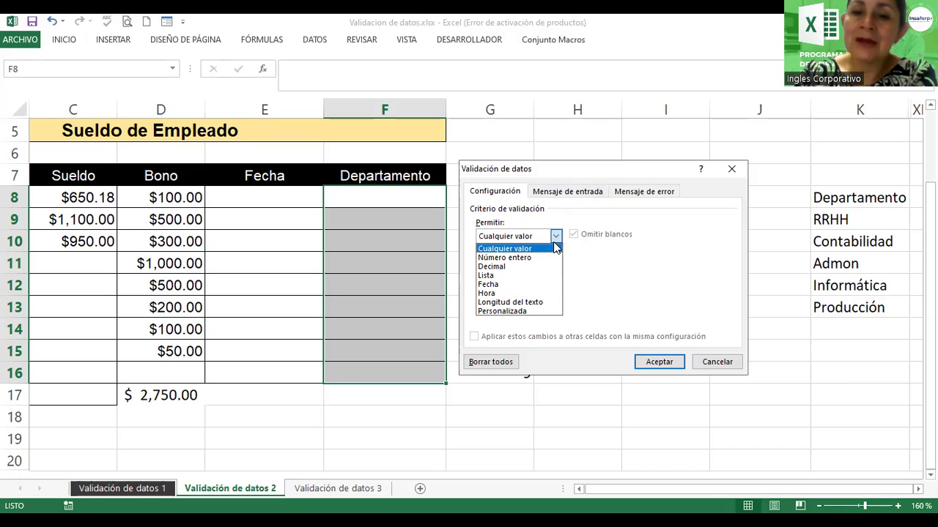
pyautogui.click(485, 275)
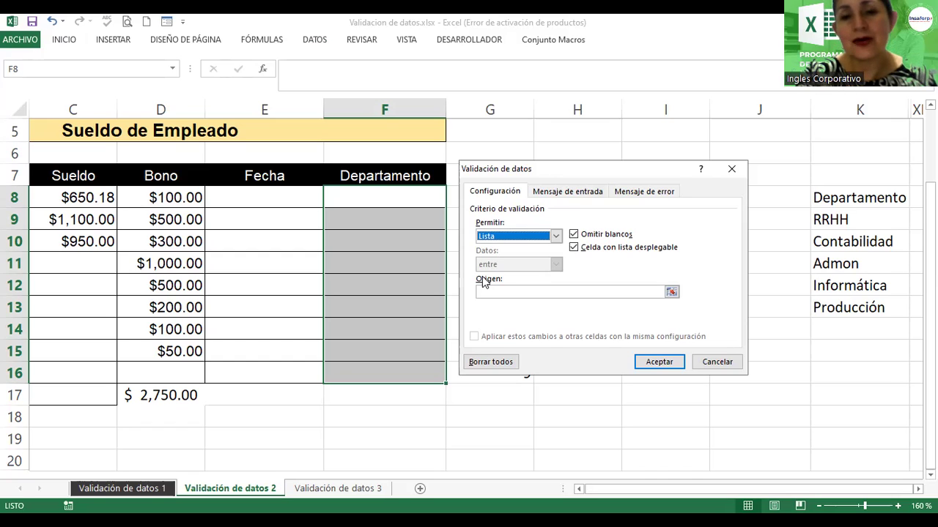
pyautogui.click(493, 290)
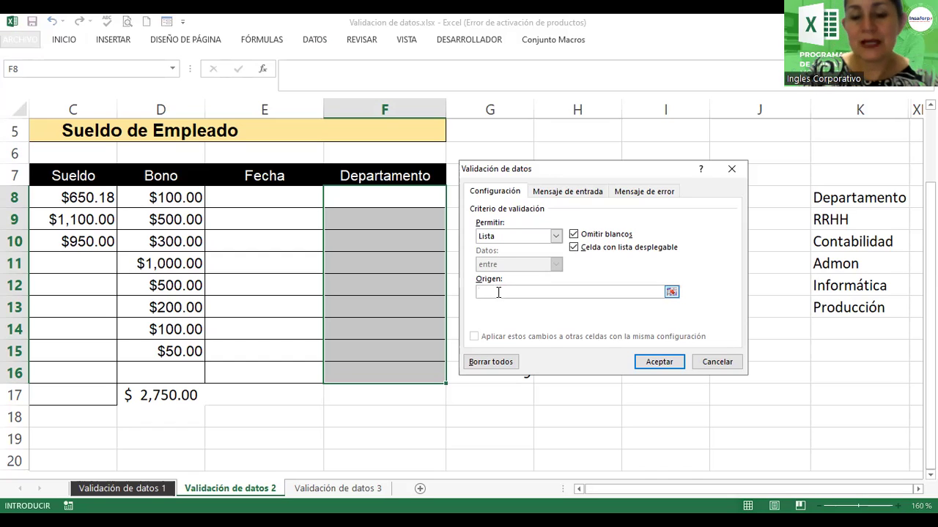
pyautogui.write('=')
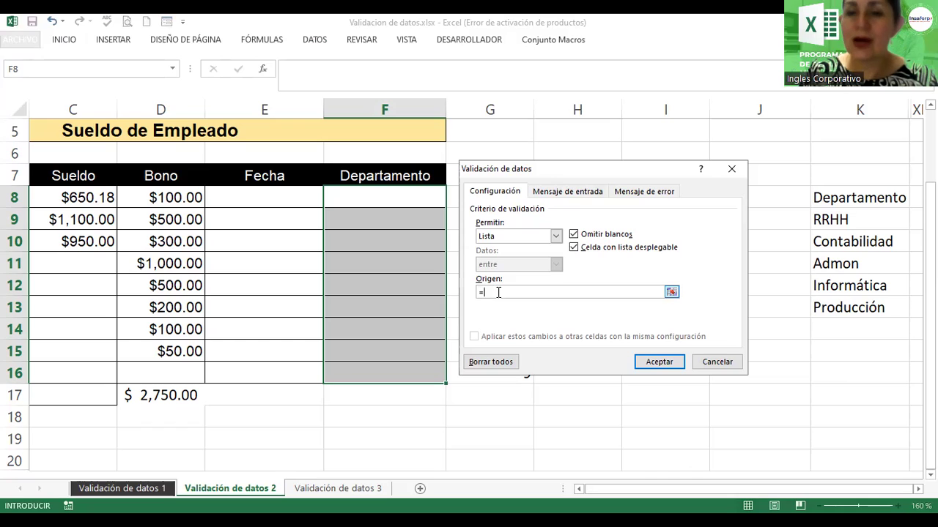
pyautogui.write('Depart')
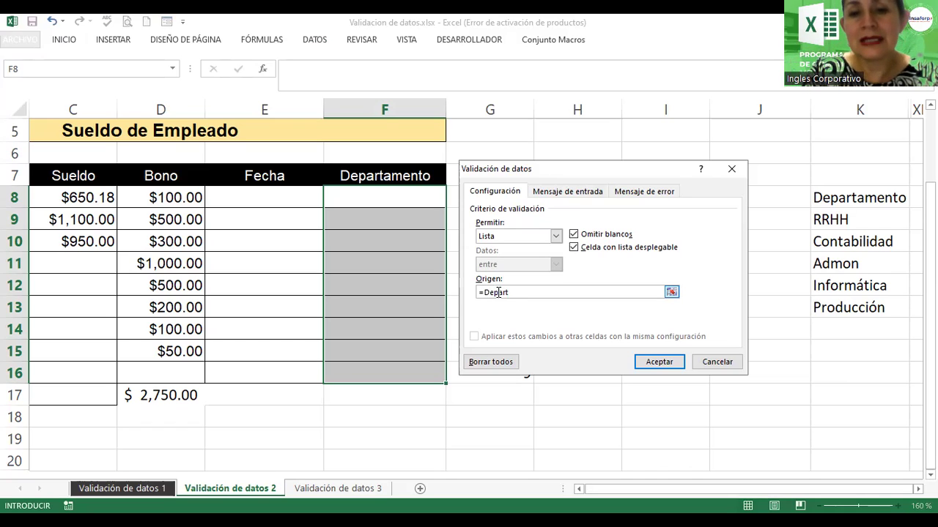
pyautogui.write('amento')
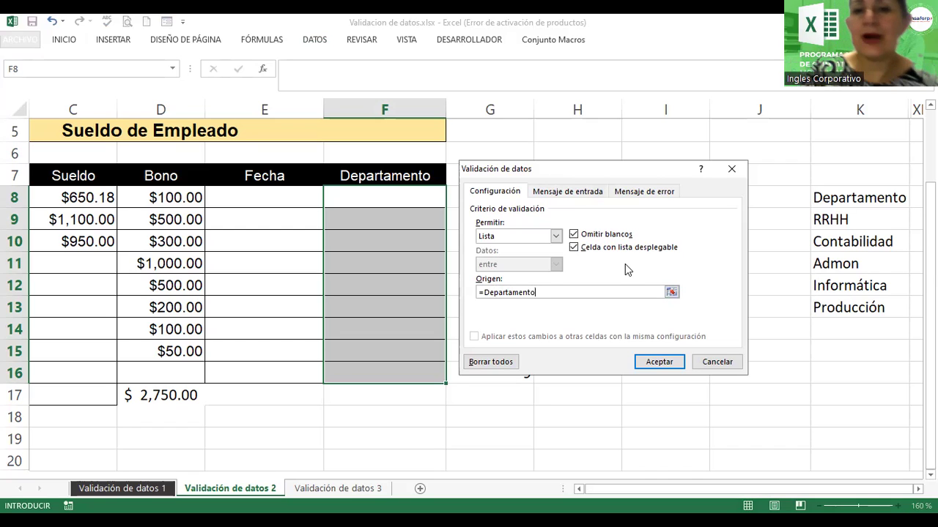
# - Give the rule a Detener error alert titled 'Error dato' with message 'Dato ingresado no válido.'
pyautogui.click(566, 192)
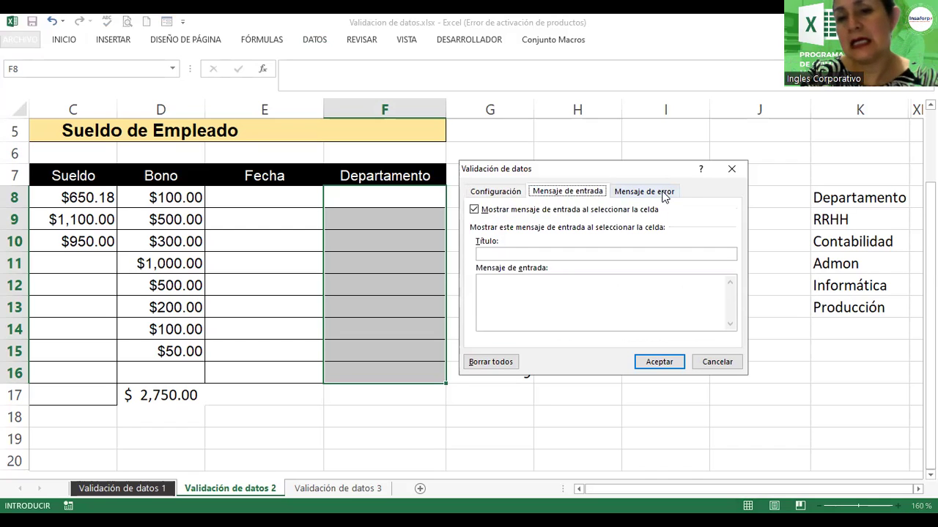
pyautogui.click(504, 191)
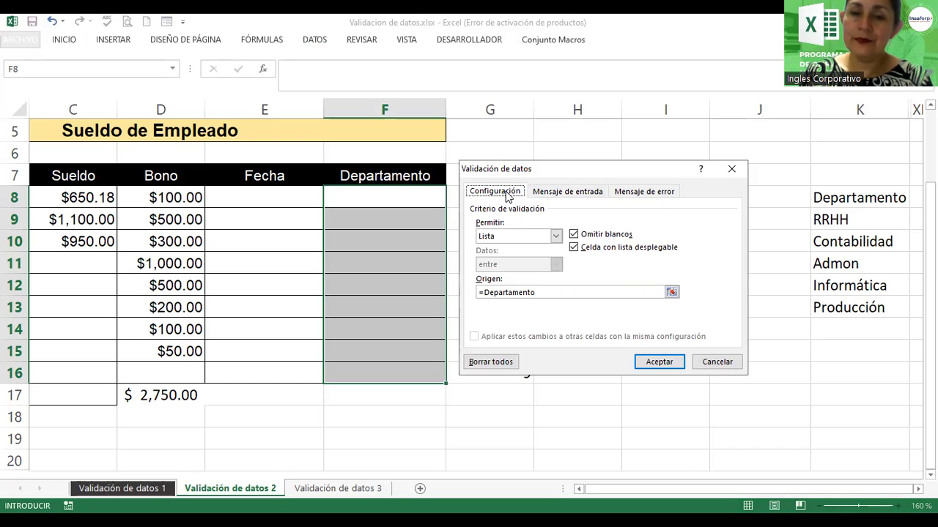
pyautogui.click(658, 192)
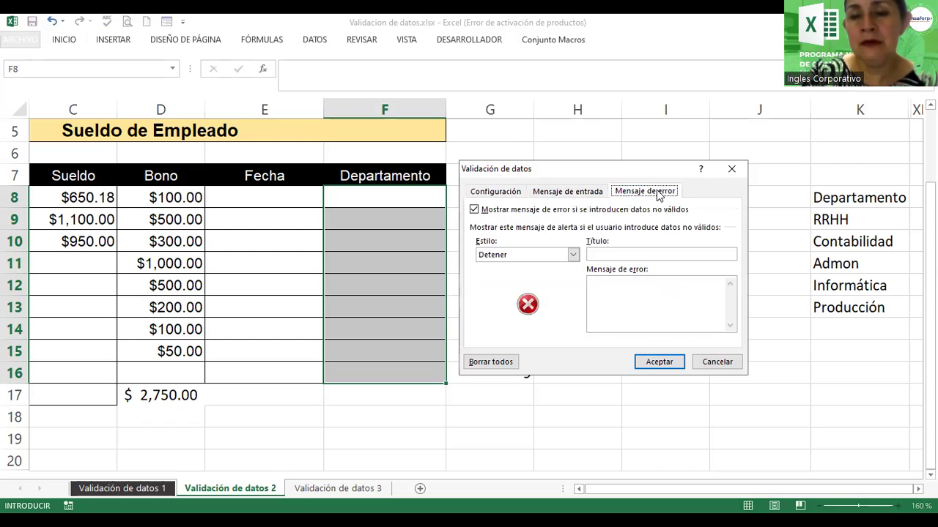
pyautogui.click(596, 254)
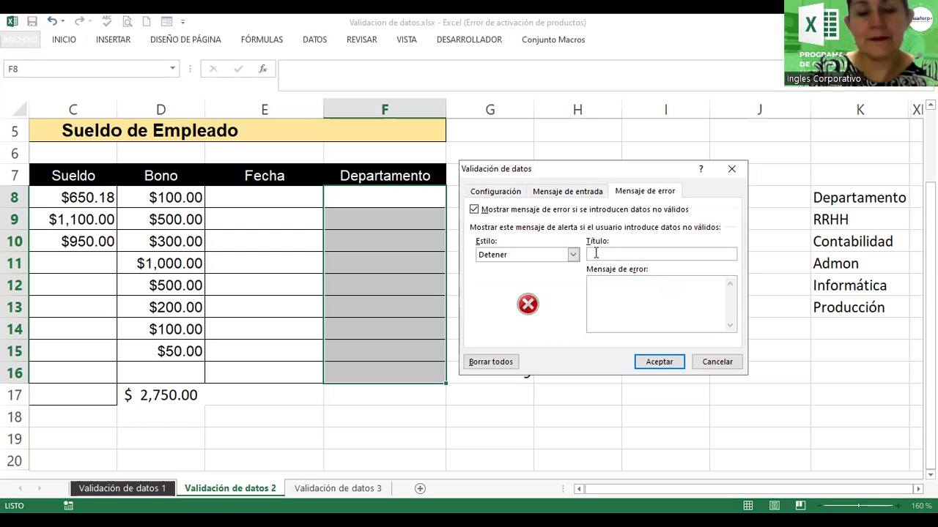
pyautogui.write('Erro')
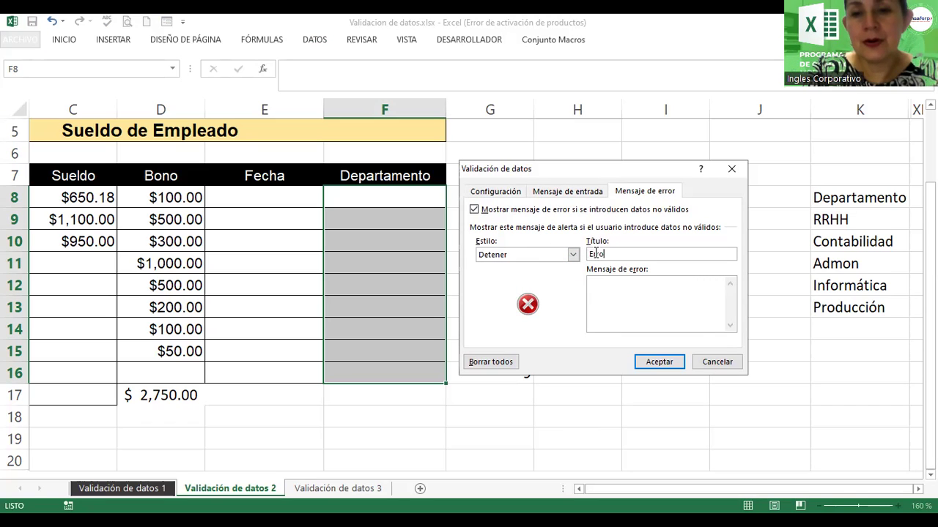
pyautogui.write('r dato')
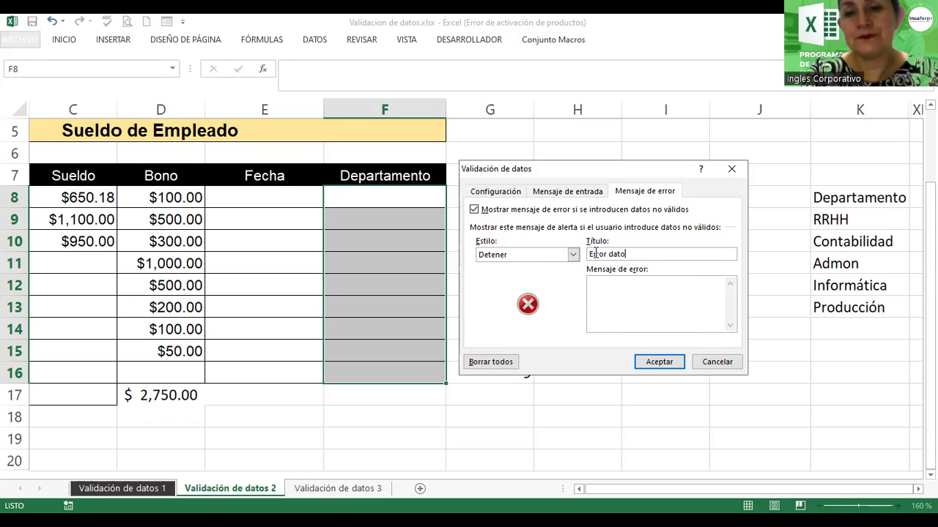
pyautogui.write('VALI')
pyautogui.press('BackSpace')
pyautogui.press('BackSpace')
pyautogui.press('BackSpace')
pyautogui.press('BackSpace')
pyautogui.write('In')
pyautogui.press('BackSpace')
pyautogui.press('BackSpace')
pyautogui.write('Dato')
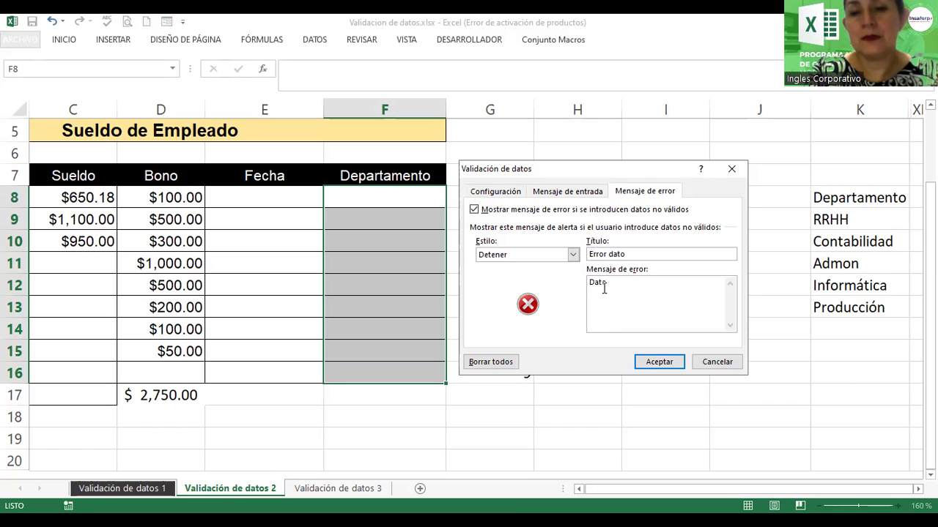
pyautogui.write(' ingres')
pyautogui.write('ngresado no válido.')
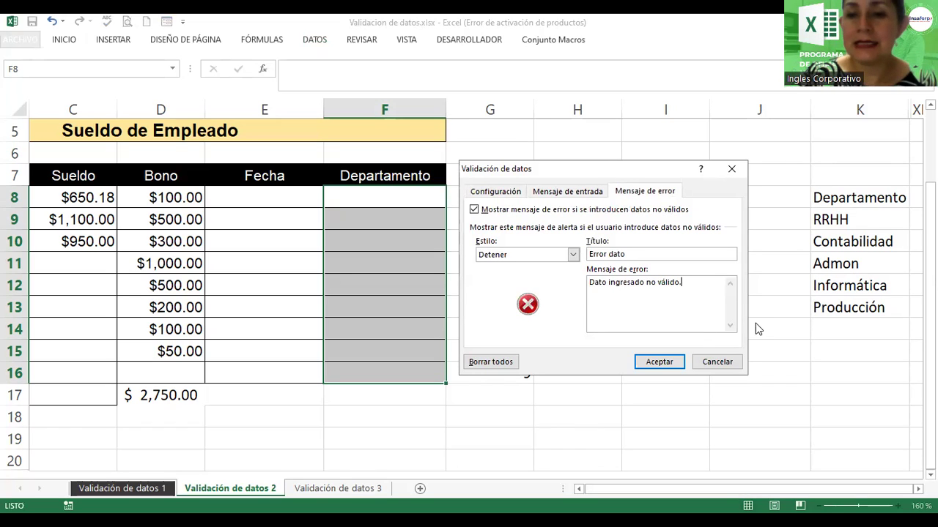
# - Apply the validation, then choose Contabilidad from F14's department drop-down
pyautogui.click(659, 362)
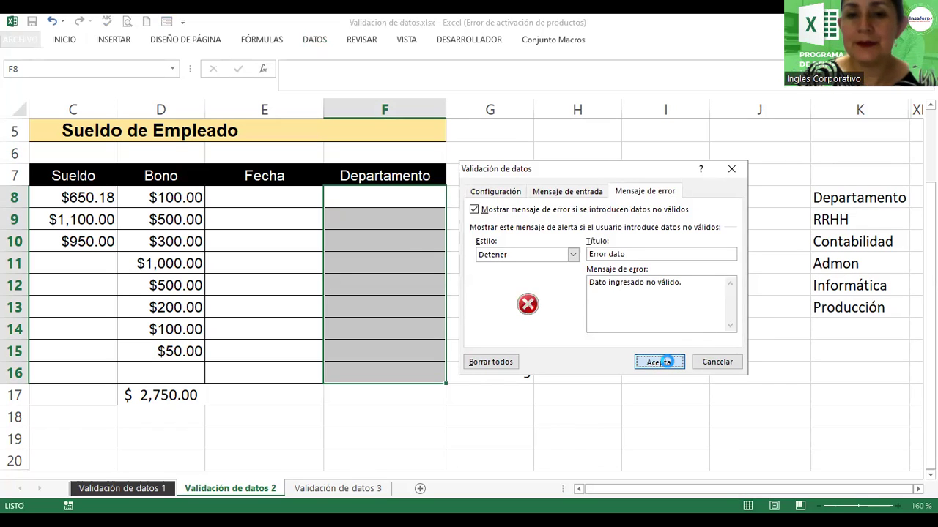
pyautogui.click(383, 219)
pyautogui.click(381, 242)
pyautogui.click(377, 267)
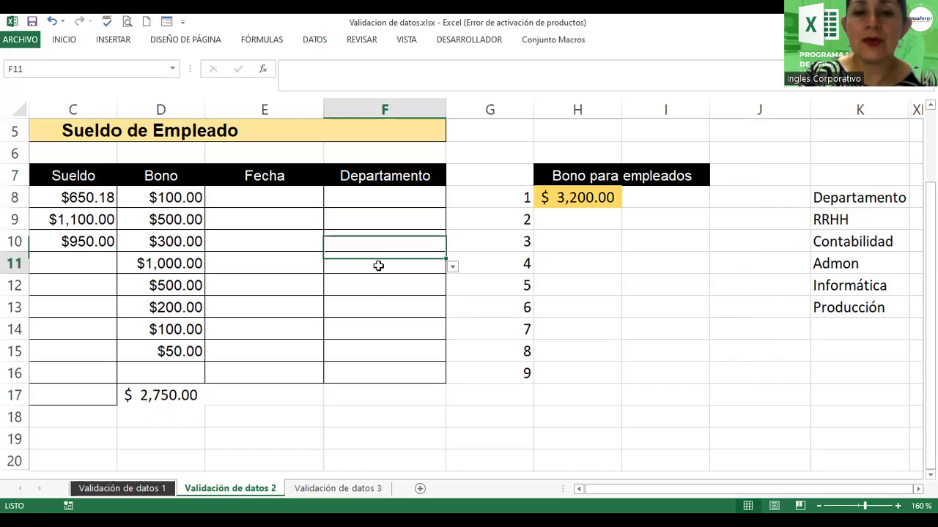
pyautogui.click(375, 285)
pyautogui.click(373, 308)
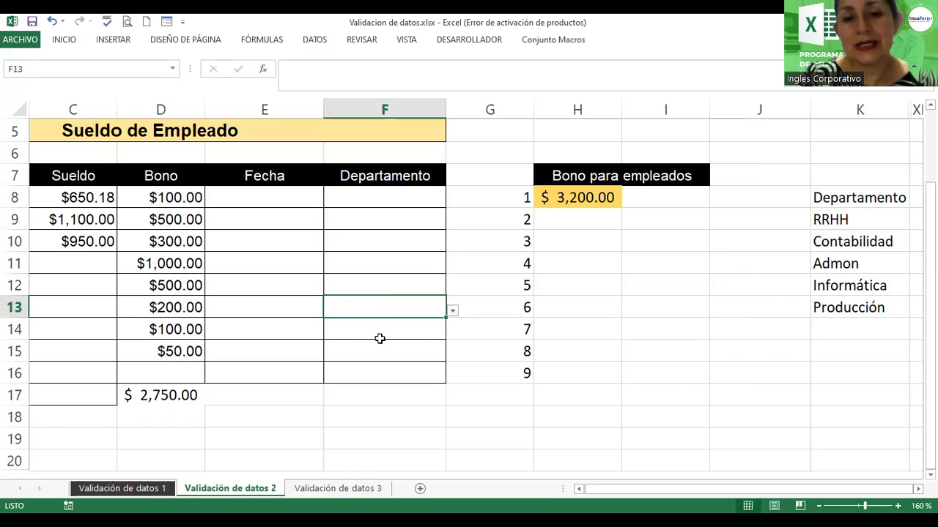
pyautogui.click(382, 331)
pyautogui.click(453, 333)
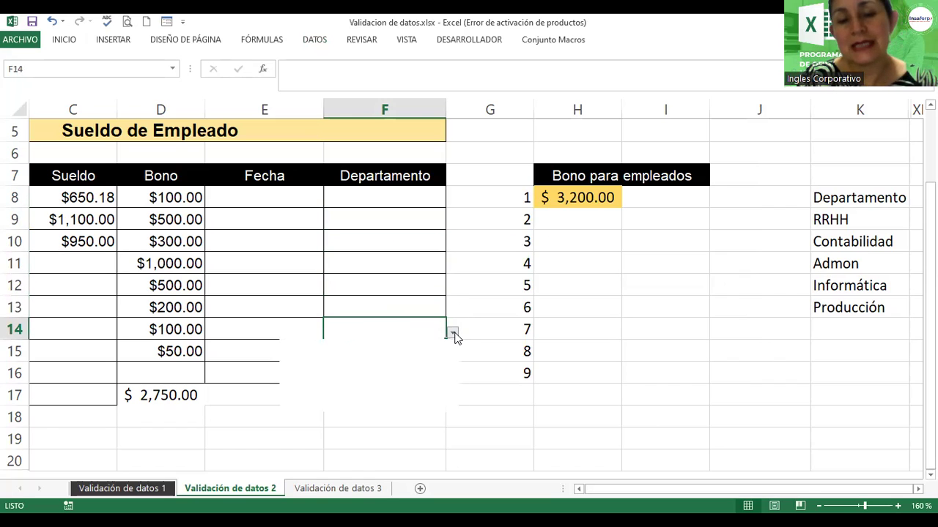
pyautogui.click(316, 363)
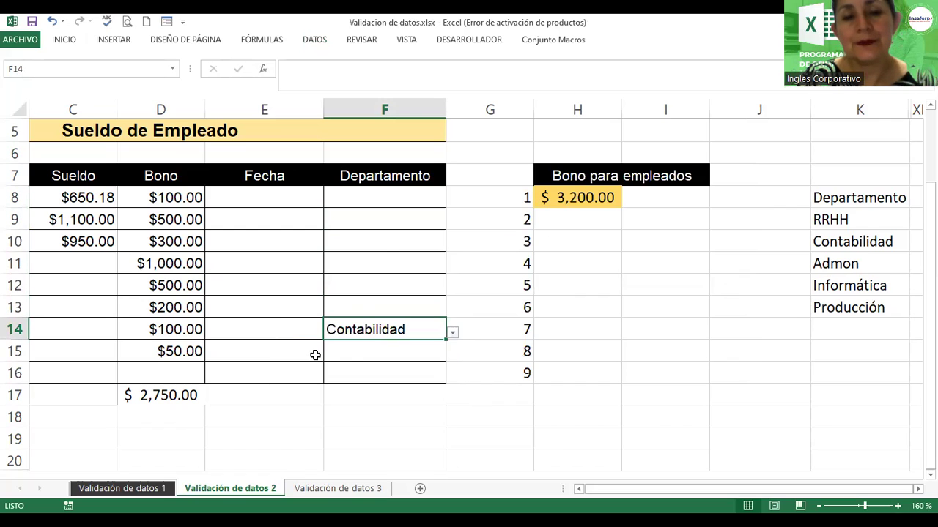
# - Pick Producción for F8 and Informática for F9 from their drop-downs
pyautogui.click(408, 198)
pyautogui.click(453, 202)
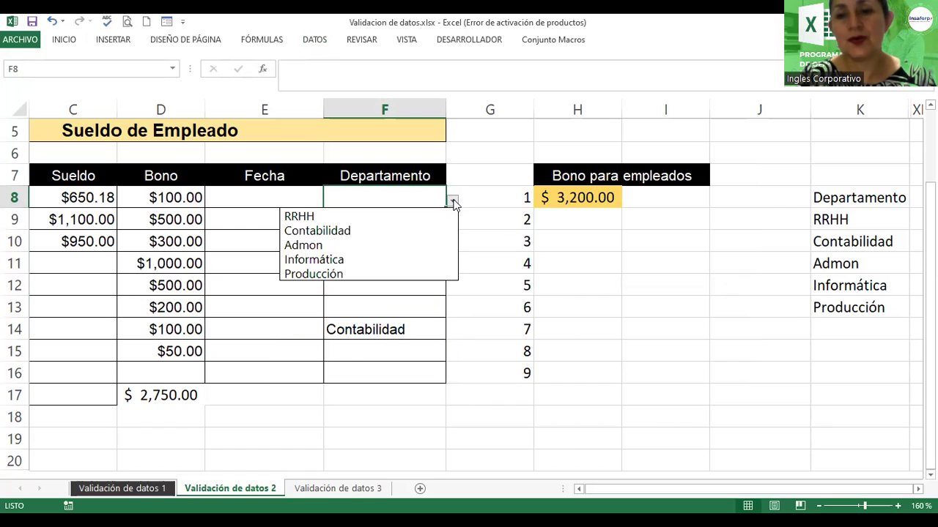
pyautogui.click(453, 205)
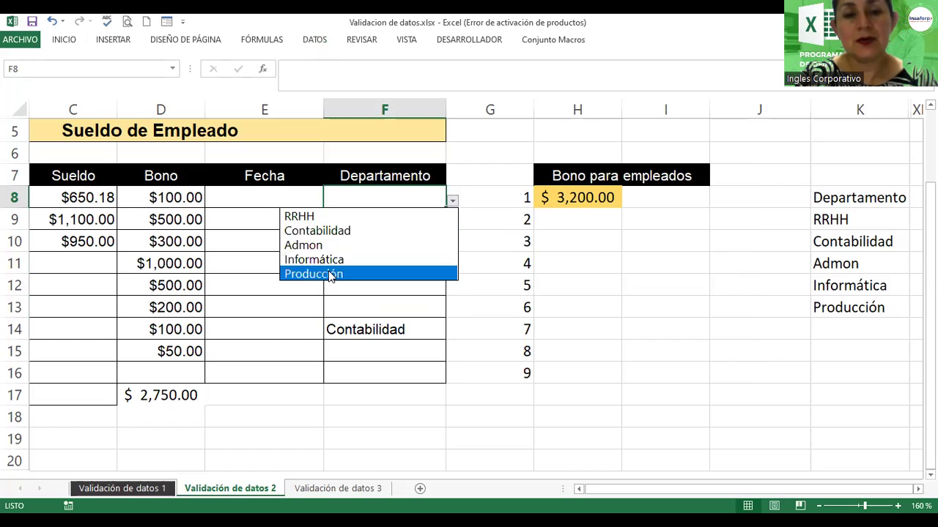
pyautogui.click(323, 274)
pyautogui.click(385, 218)
pyautogui.click(453, 222)
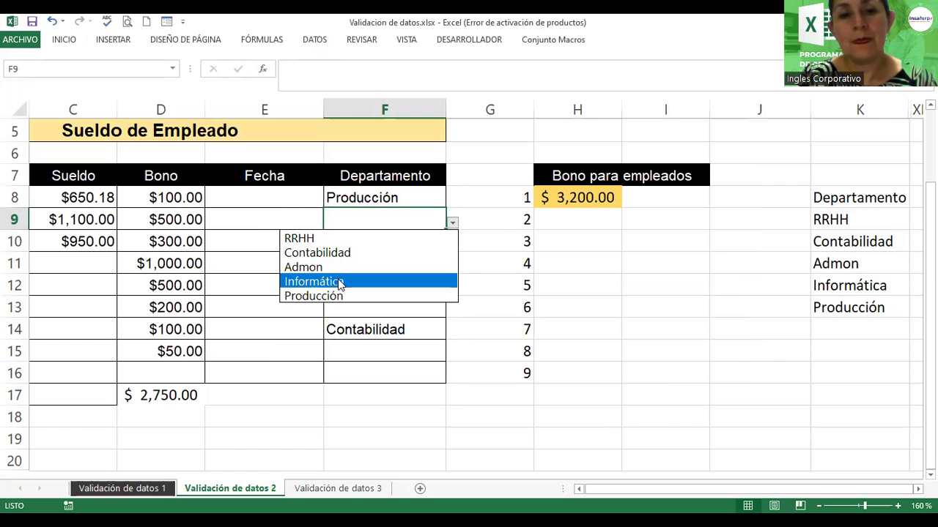
pyautogui.click(336, 283)
# - Check the K8:K13 source list, type Producción into F11, and begin a department entry in F10
pyautogui.click(410, 245)
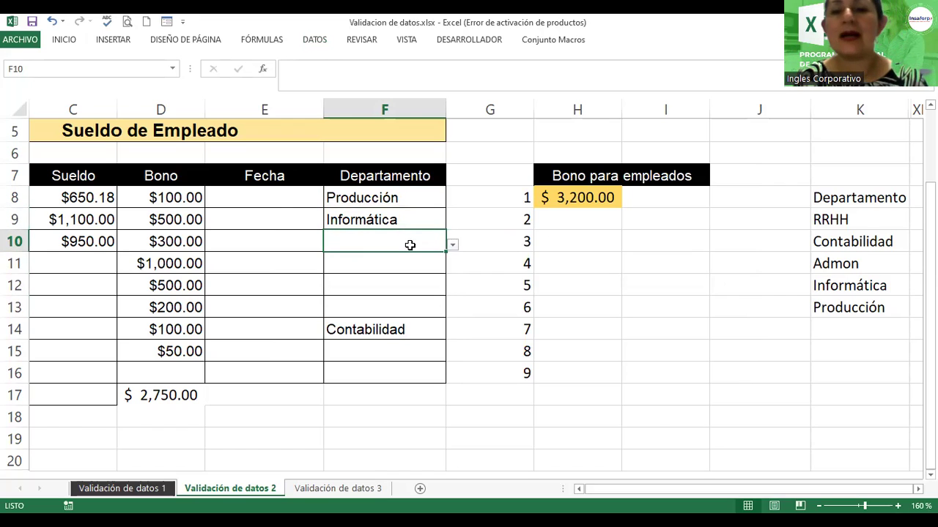
pyautogui.click(837, 195)
pyautogui.moveTo(837, 195); pyautogui.dragTo(852, 312)
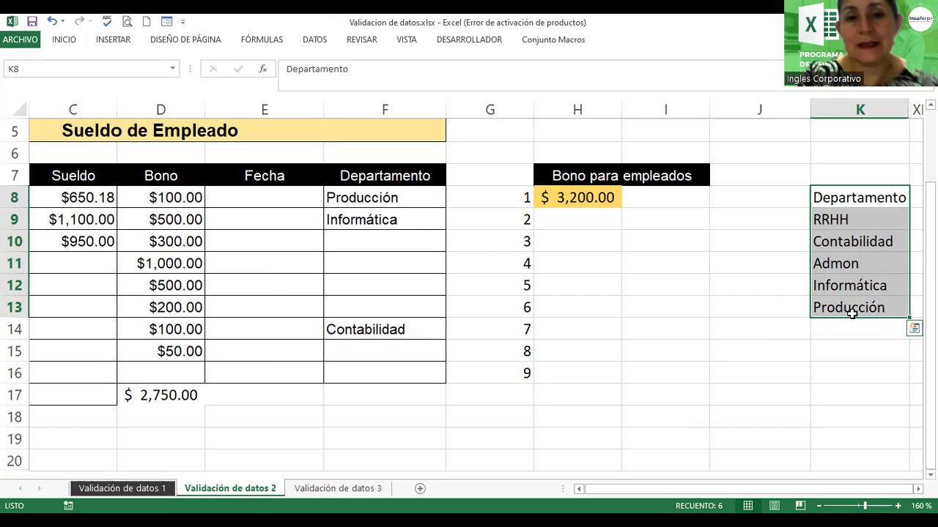
pyautogui.click(367, 266)
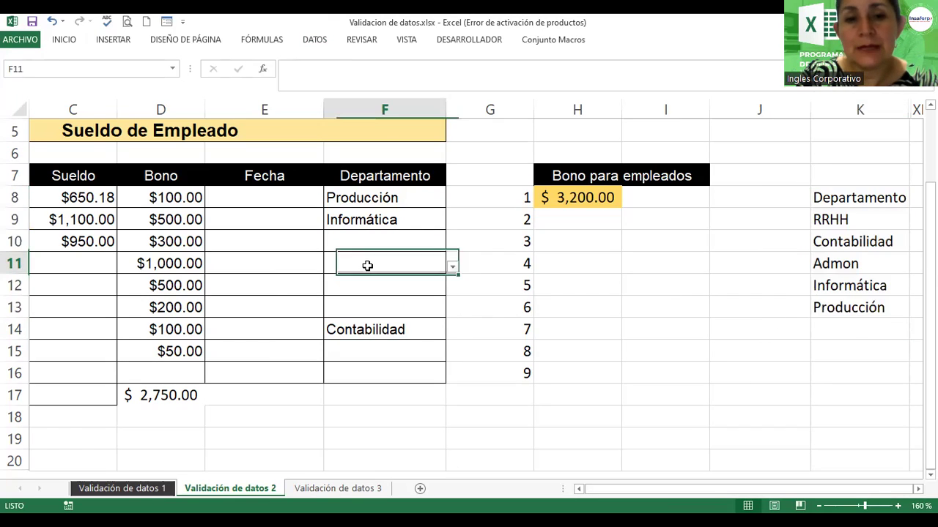
pyautogui.click(451, 268)
pyautogui.press('Escape')
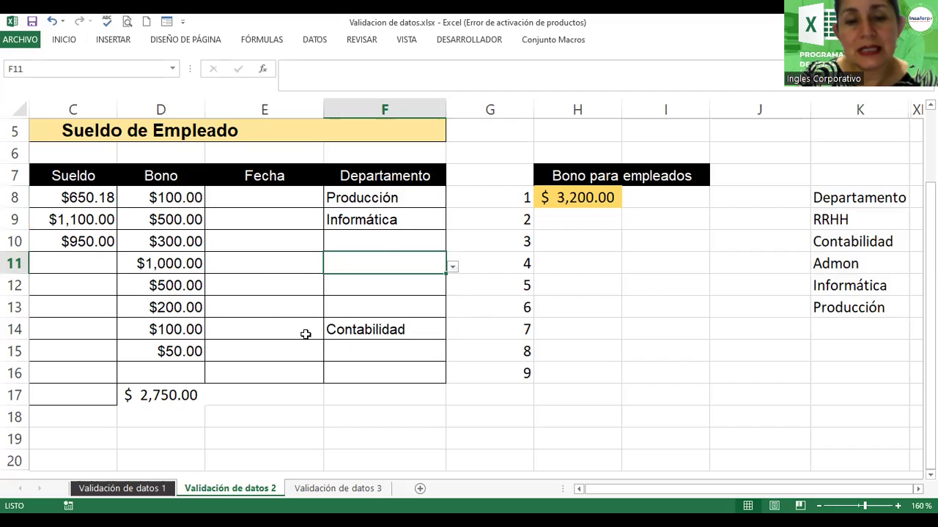
pyautogui.write('Producción')
pyautogui.click(402, 239)
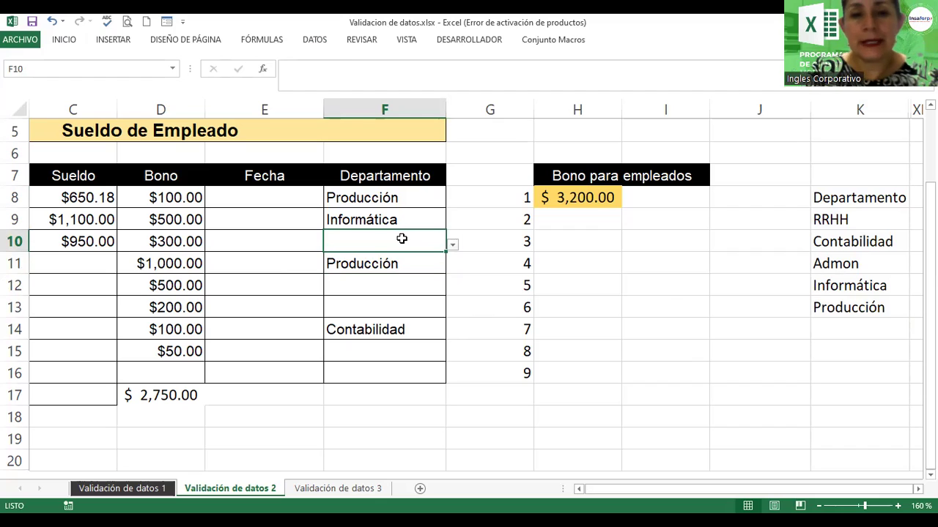
pyautogui.write('Secc')
pyautogui.press('BackSpace')
pyautogui.write('c')
pyautogui.press('BackSpace')
# - Enter Secretaría in F10 and cancel the 'Error dato' rejection, leaving F10 empty
pyautogui.write('retari')
pyautogui.press('BackSpace')
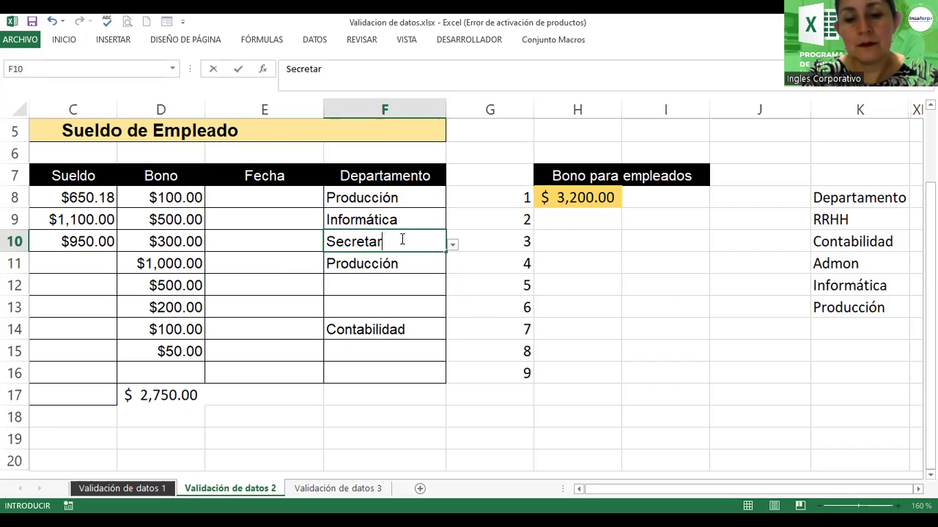
pyautogui.write('ía')
pyautogui.press('Return')
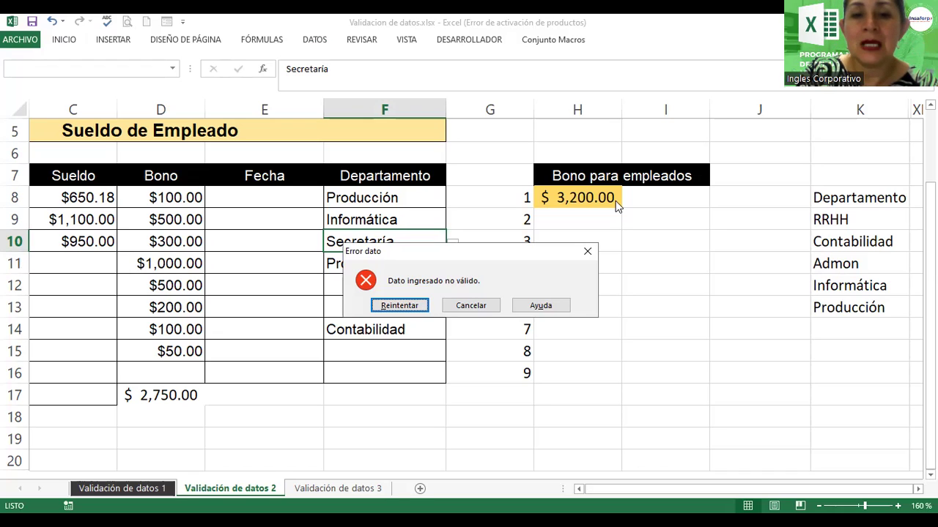
pyautogui.click(459, 305)
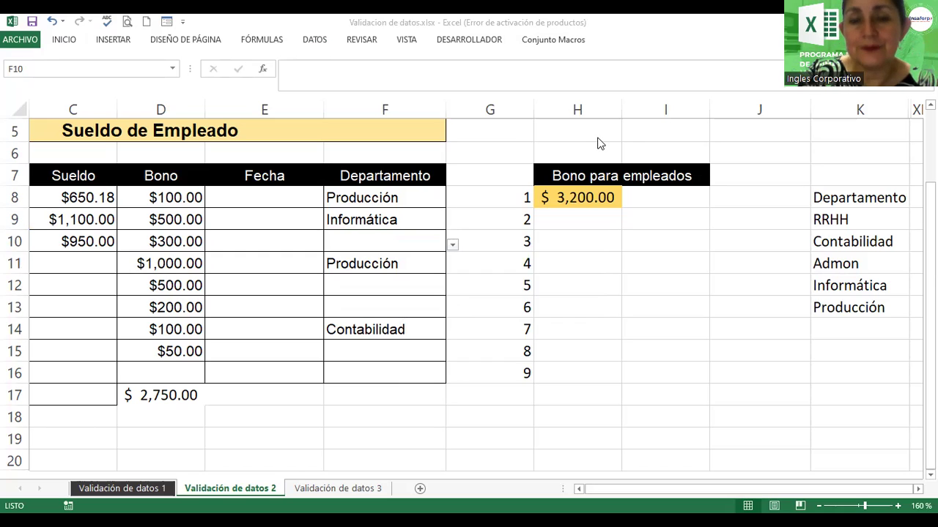
# - Give Bono cells D8:D16 a Personalizada rule =SUMA(D8:D16)<=$H$8, checking the H8 cap
pyautogui.click(158, 214)
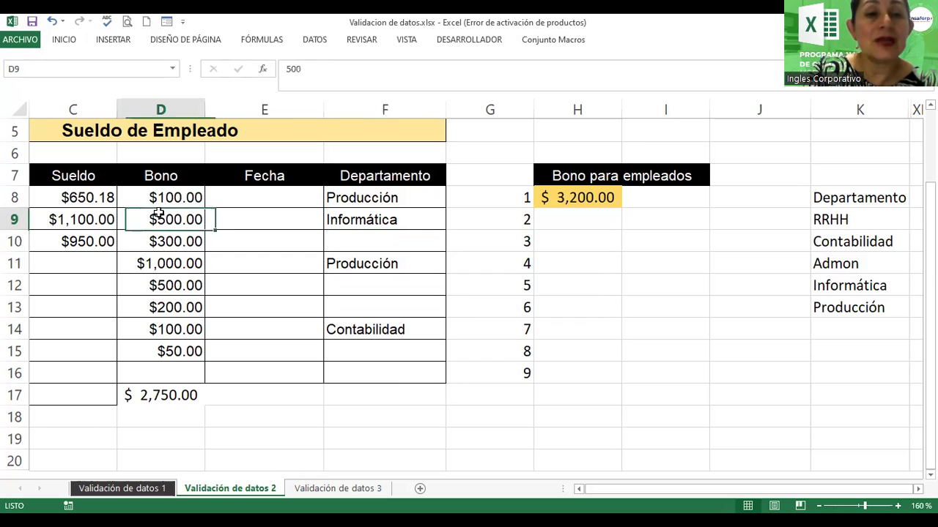
pyautogui.moveTo(164, 197); pyautogui.dragTo(176, 373)
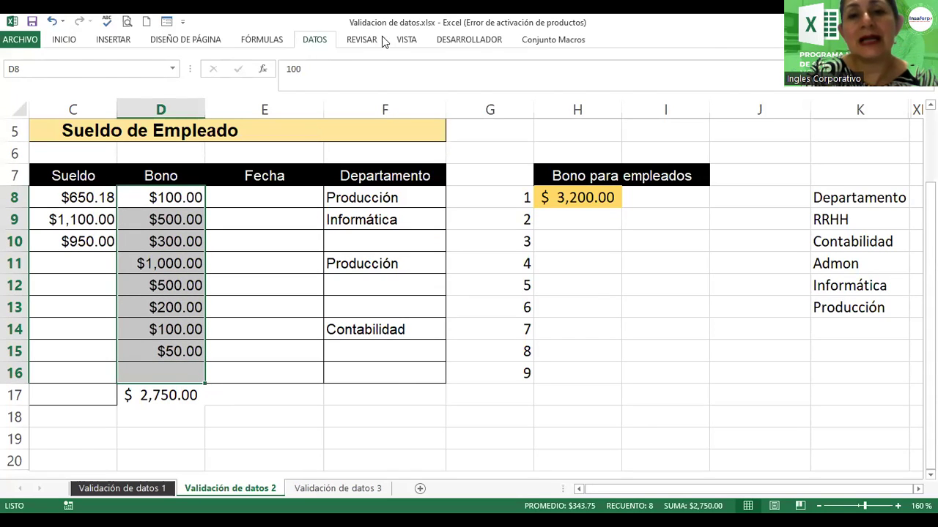
pyautogui.click(314, 40)
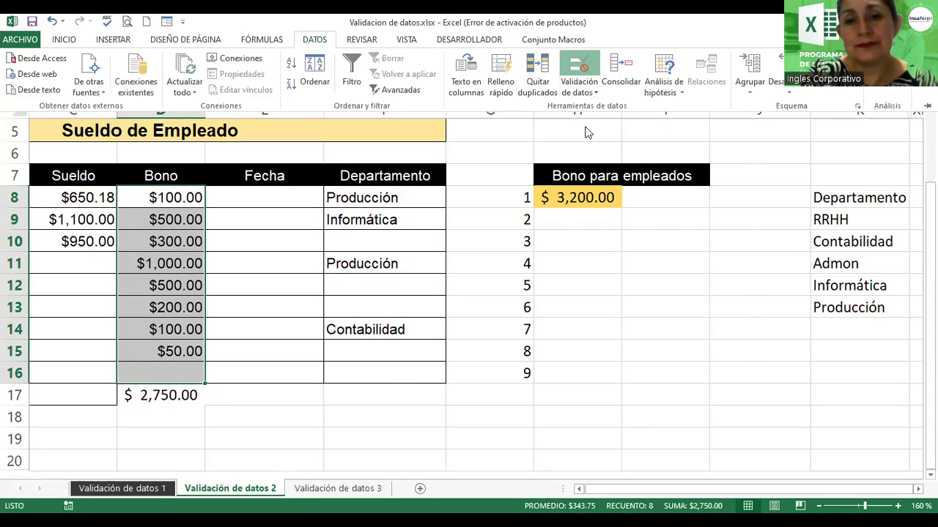
pyautogui.click(578, 73)
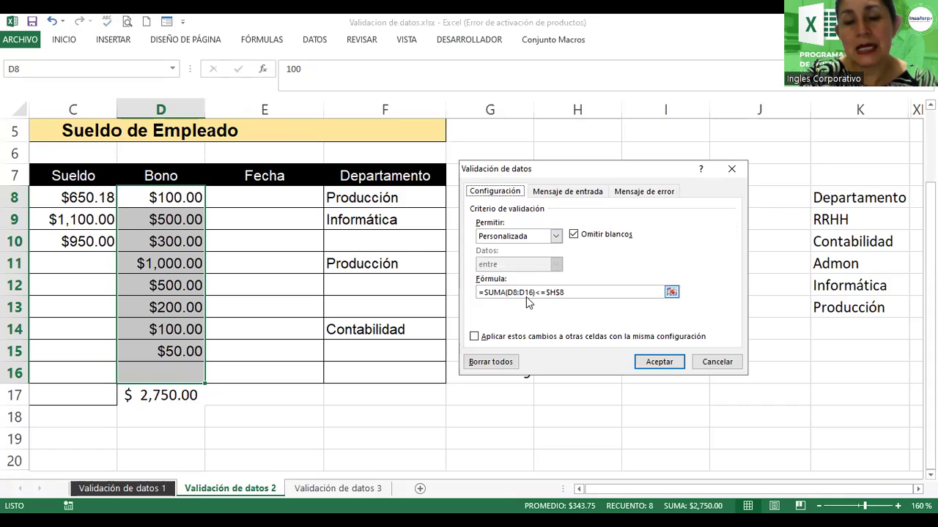
pyautogui.click(514, 292)
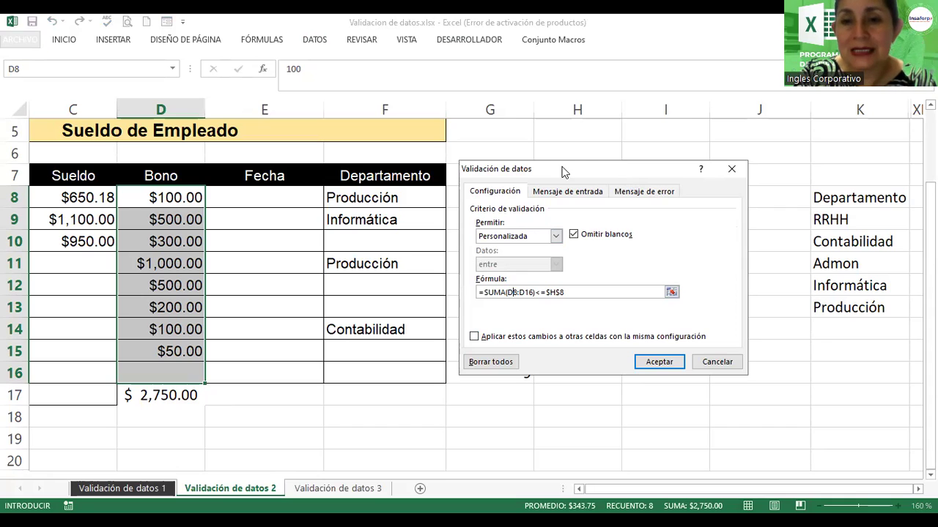
pyautogui.moveTo(564, 171); pyautogui.dragTo(322, 139)
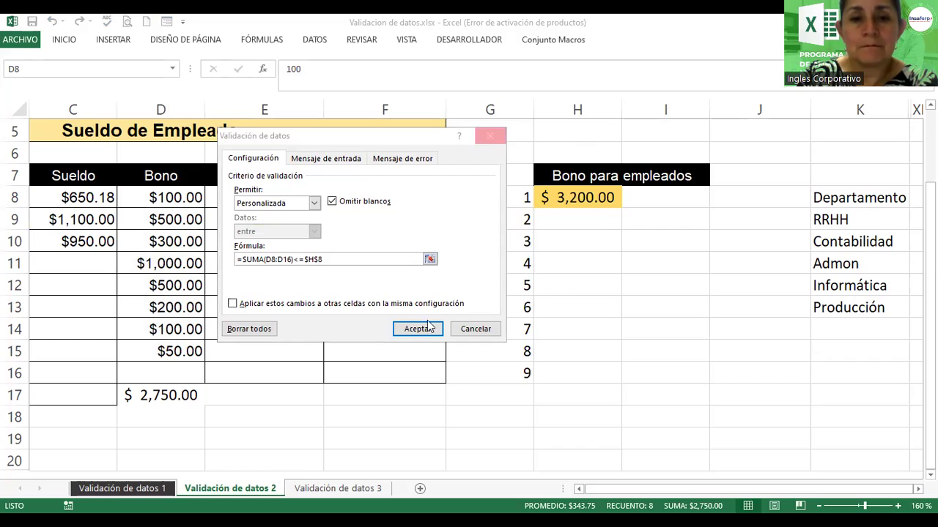
# - Confirm the Bono rule and verify a 1000 bonus in D16 is rejected
pyautogui.press('Return')
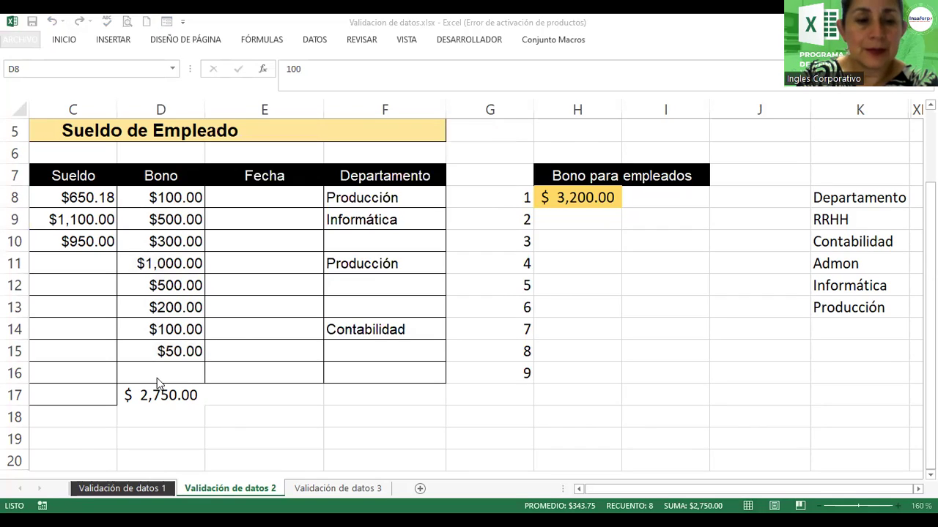
pyautogui.click(156, 375)
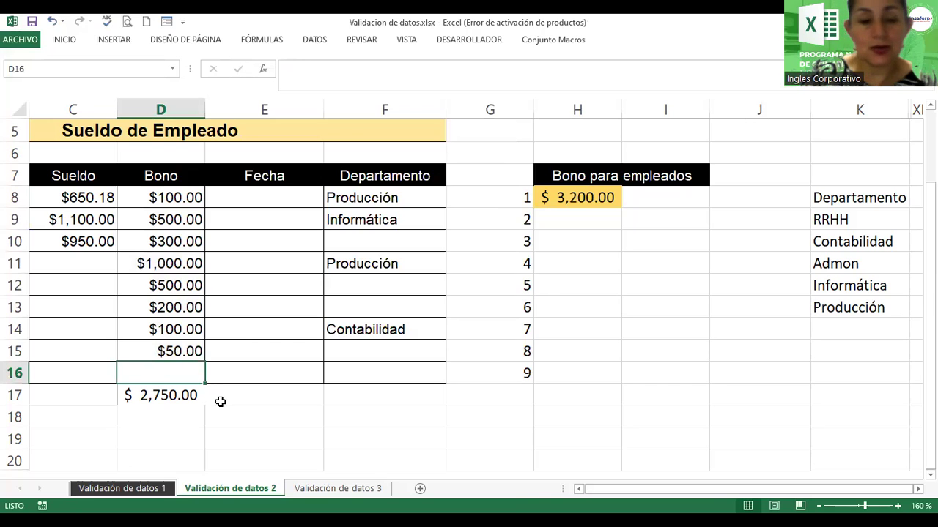
pyautogui.write('1000')
pyautogui.press('Return')
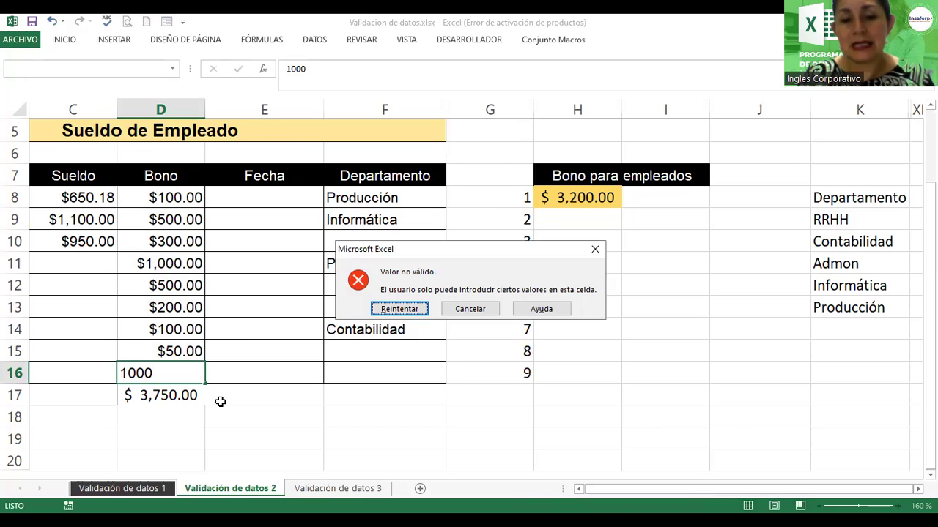
pyautogui.click(469, 309)
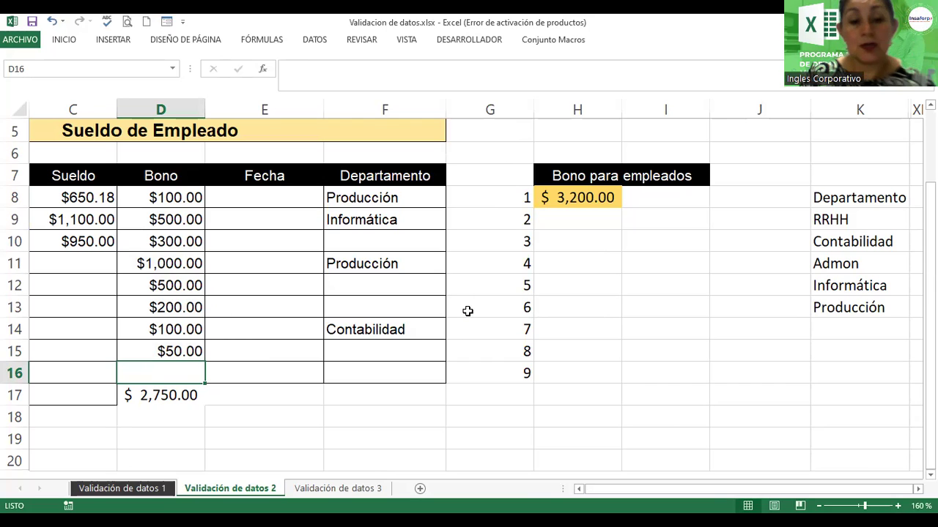
# - Try 250 and then 300 in D16, cancel the rejection, and reselect D8:D16
pyautogui.write('250')
pyautogui.press('Return')
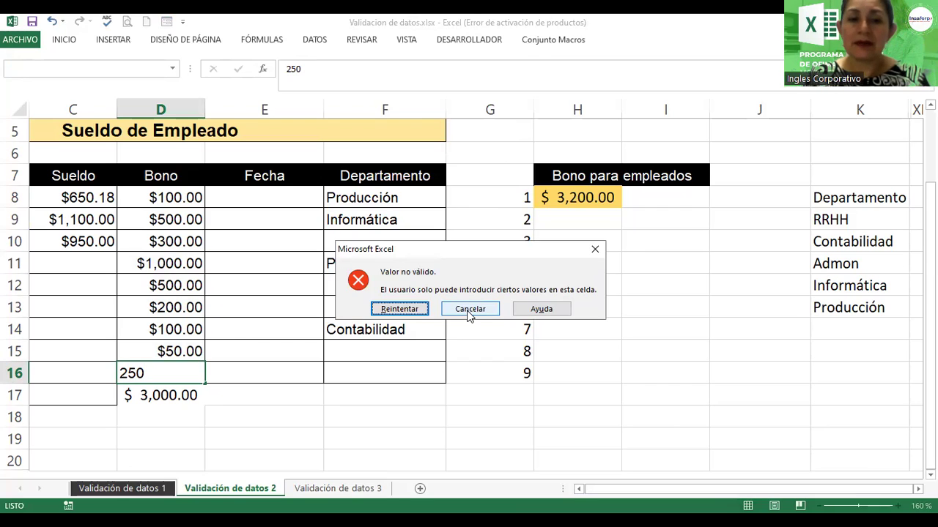
pyautogui.click(397, 309)
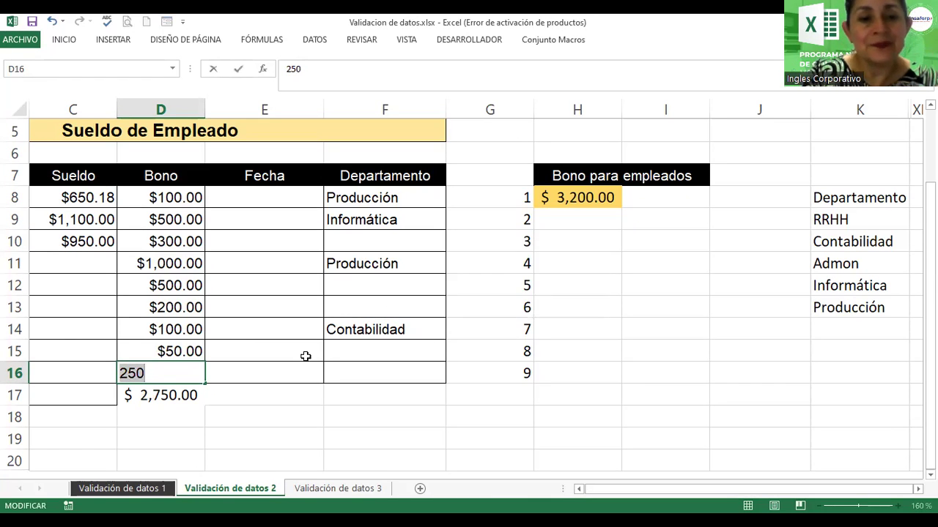
pyautogui.write('300')
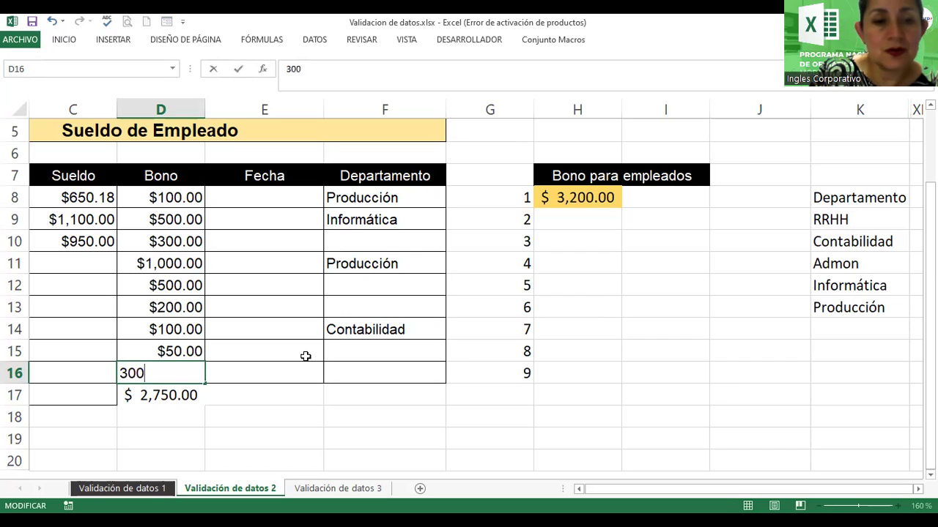
pyautogui.press('Return')
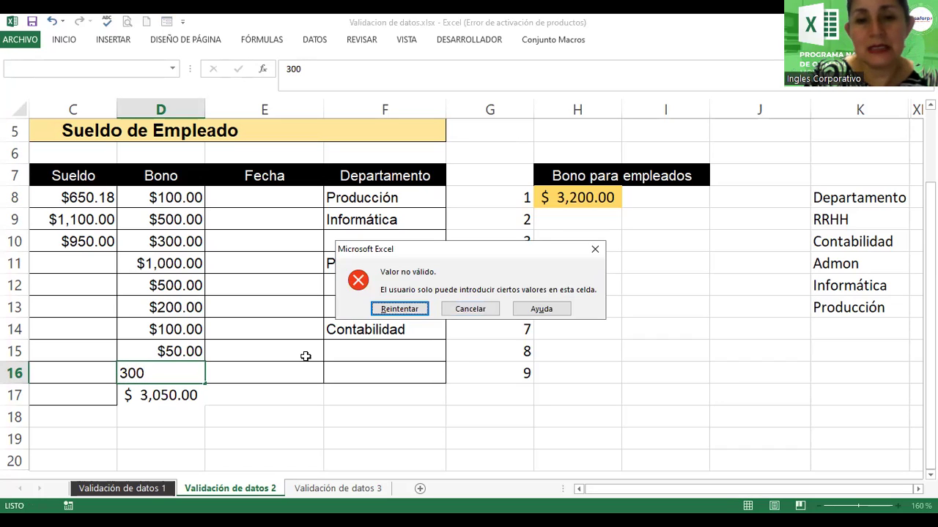
pyautogui.click(470, 310)
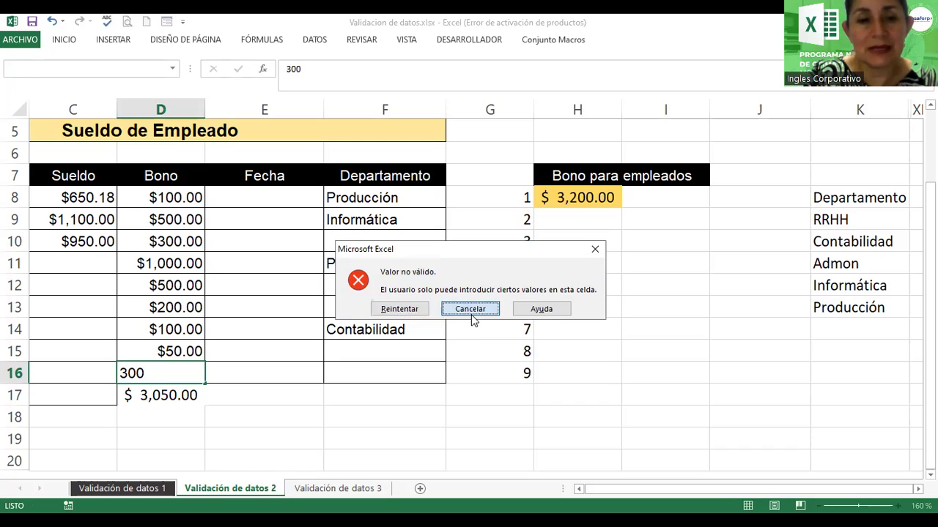
pyautogui.moveTo(170, 201); pyautogui.dragTo(179, 378)
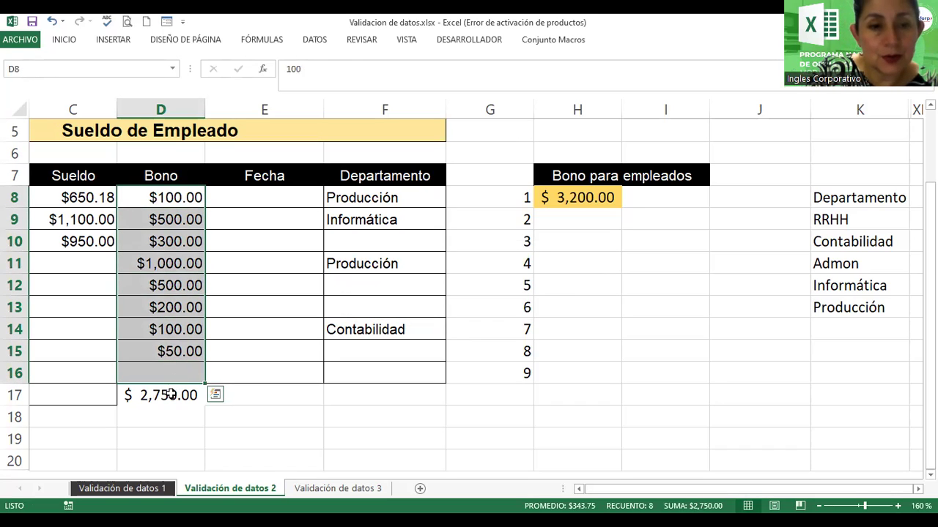
# - Change the Bono validation formula to =SUMA($D$8:$D$16)<=H8 and apply it
pyautogui.click(170, 395)
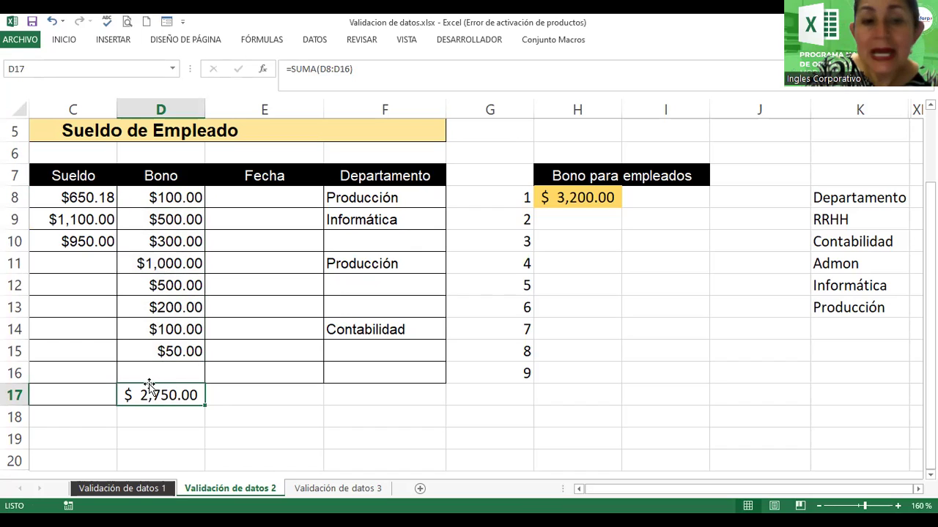
pyautogui.moveTo(192, 199); pyautogui.dragTo(198, 369)
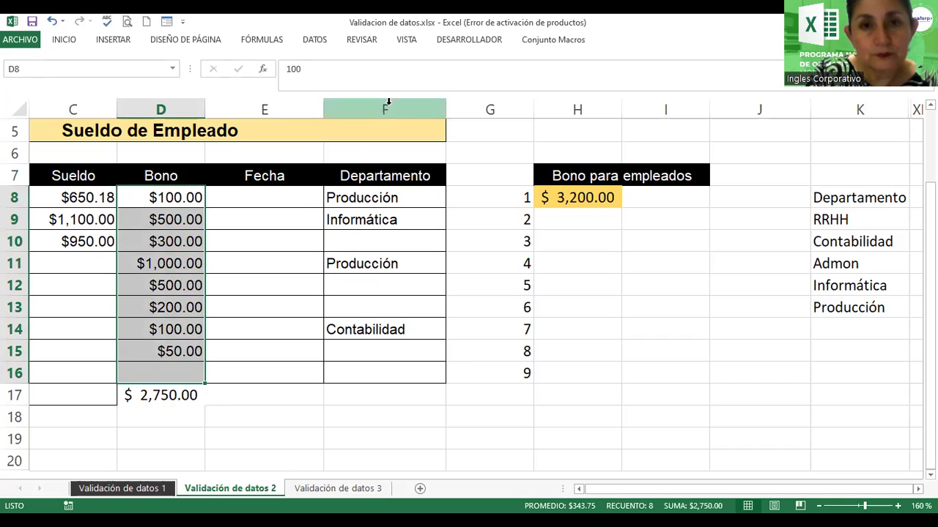
pyautogui.click(311, 43)
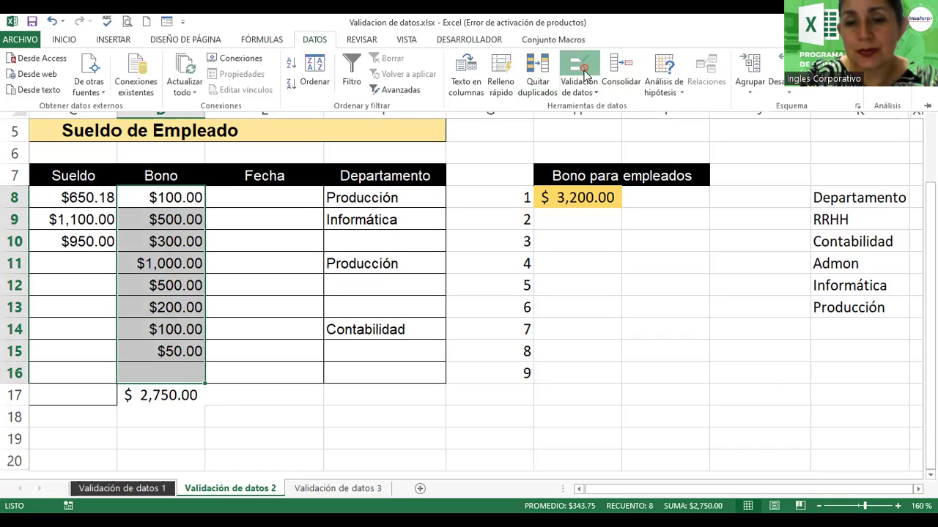
pyautogui.click(588, 69)
pyautogui.click(271, 258)
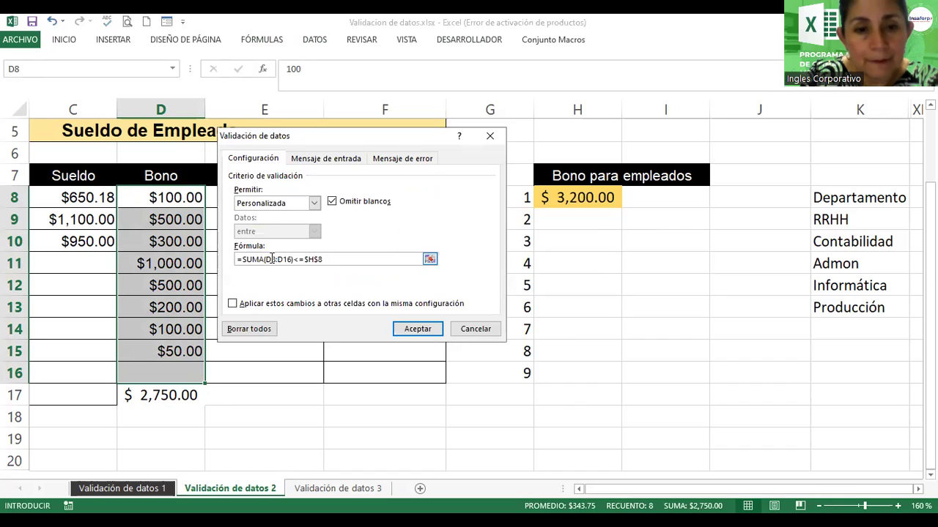
pyautogui.press('F4')
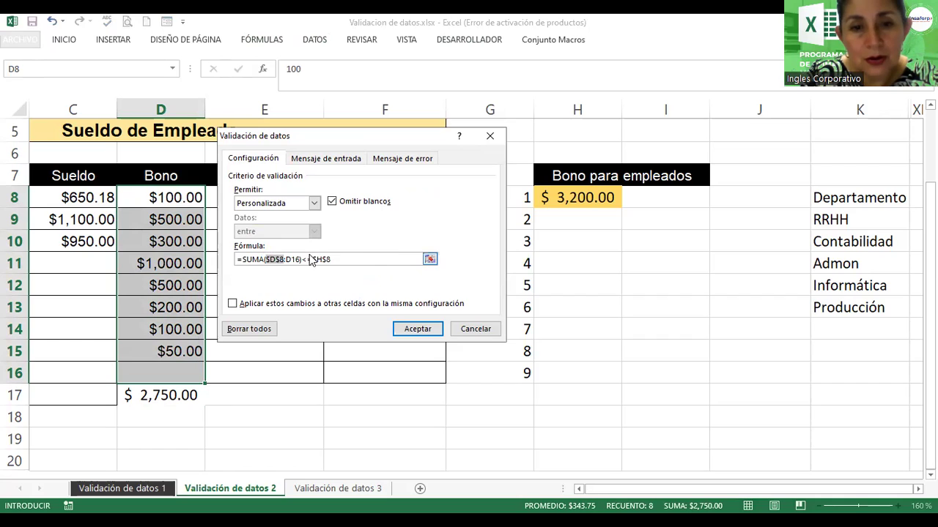
pyautogui.click(294, 259)
pyautogui.press('F4')
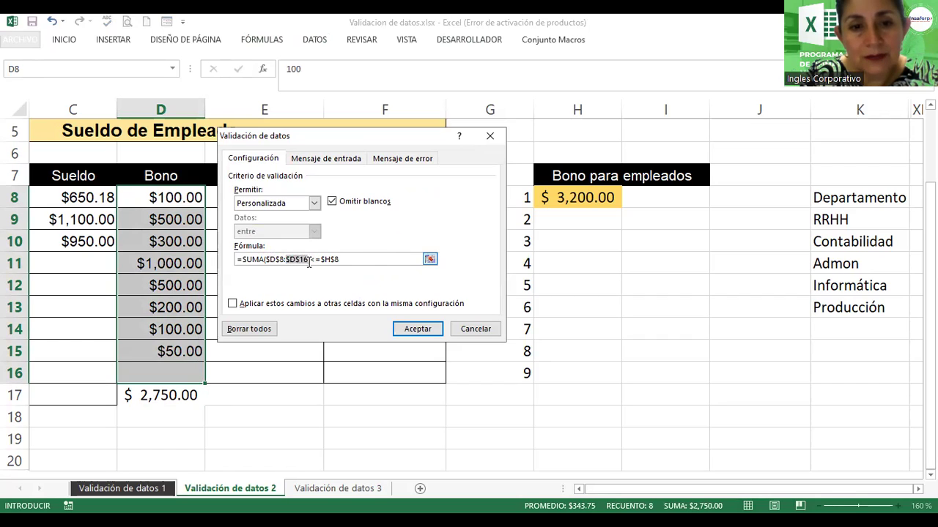
pyautogui.click(320, 259)
pyautogui.press('BackSpace')
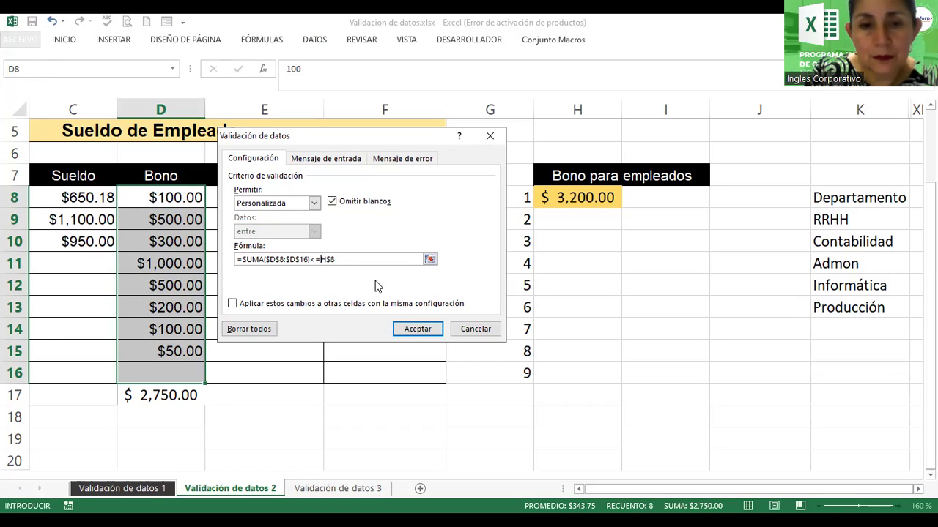
pyautogui.press('Delete')
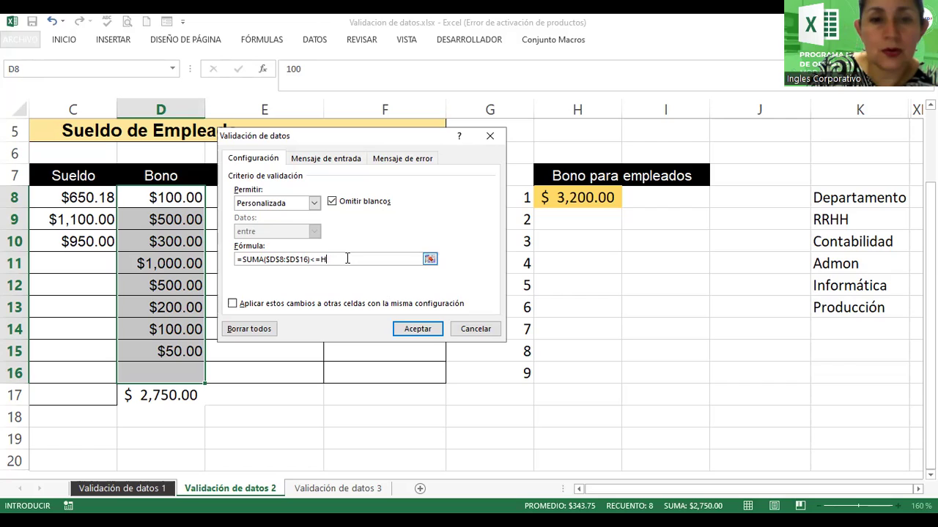
pyautogui.write('8')
pyautogui.click(414, 333)
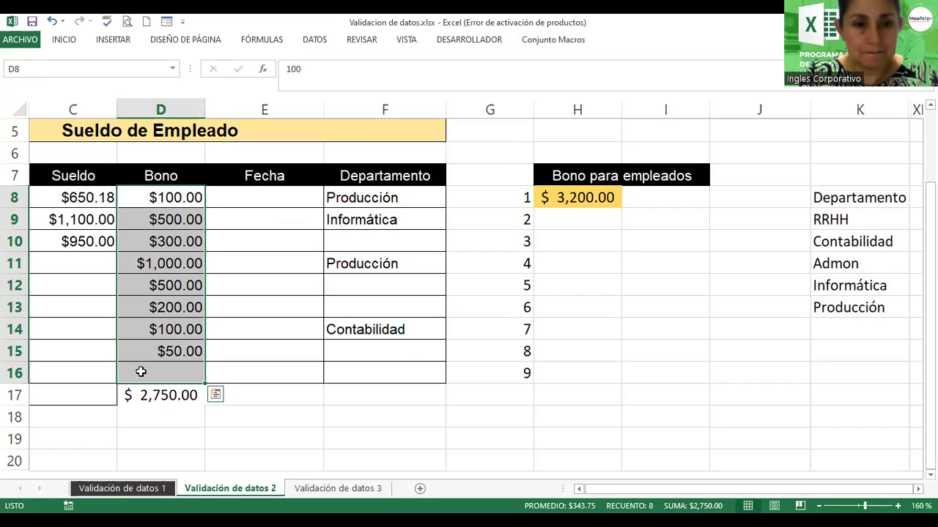
# - Enter a 250 bonus in D16 and change D8's bonus to 300
pyautogui.click(141, 372)
pyautogui.write('250')
pyautogui.press('Return')
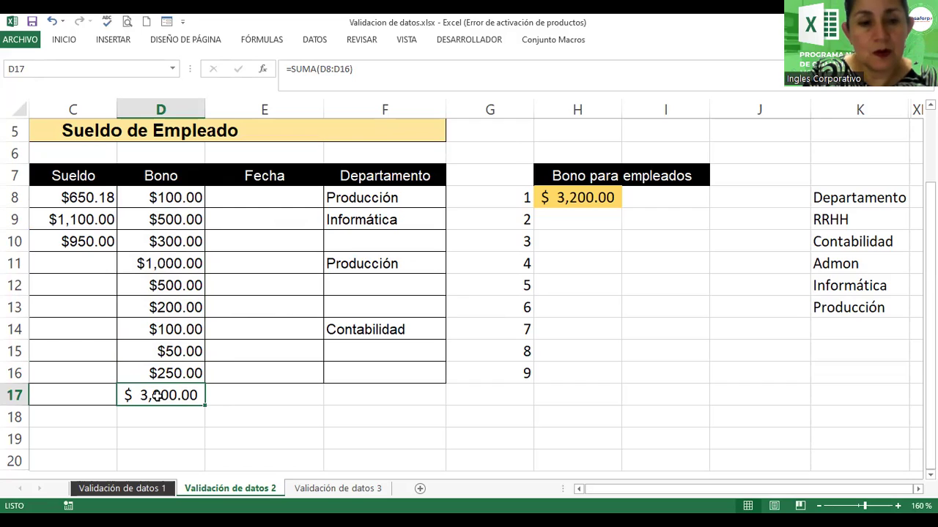
pyautogui.click(168, 306)
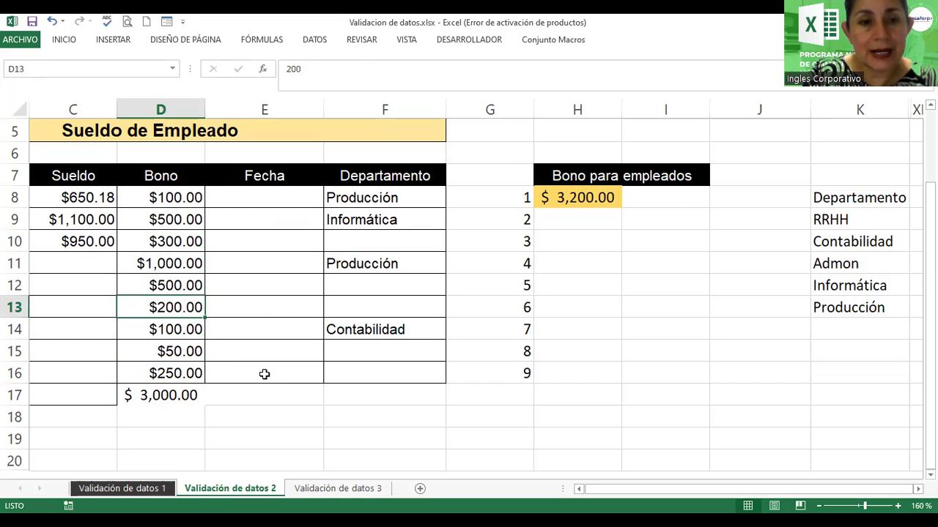
pyautogui.click(189, 199)
pyautogui.press('Delete')
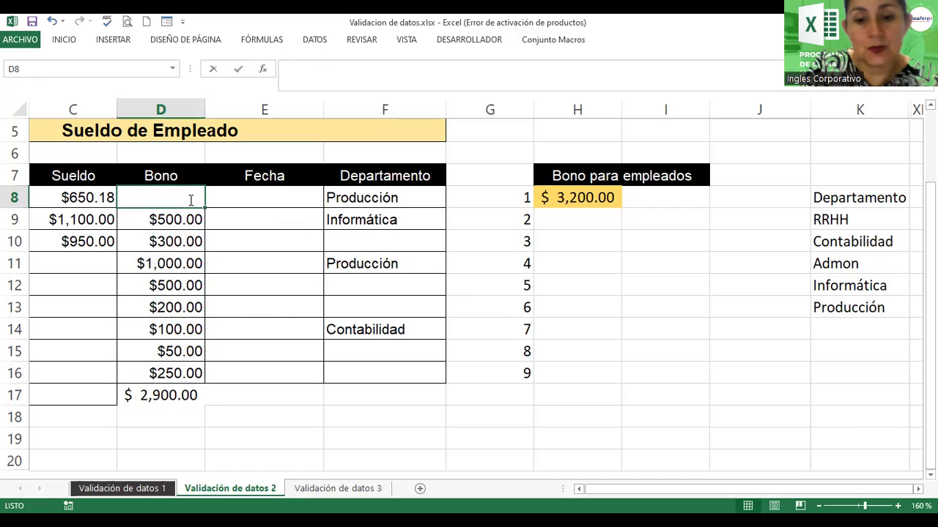
pyautogui.write('300')
pyautogui.press('Return')
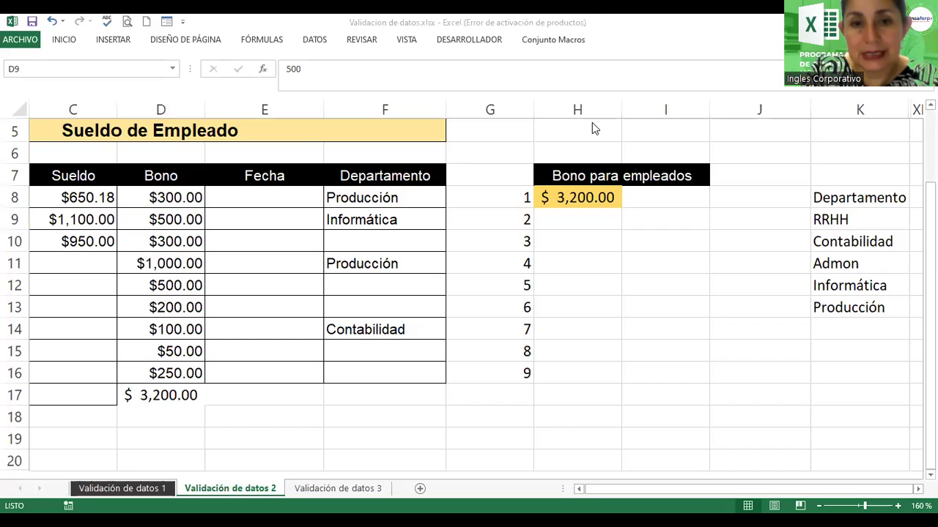
# - Try 400 in D8, cancel the rejection, and reselect D8:D16
pyautogui.click(163, 194)
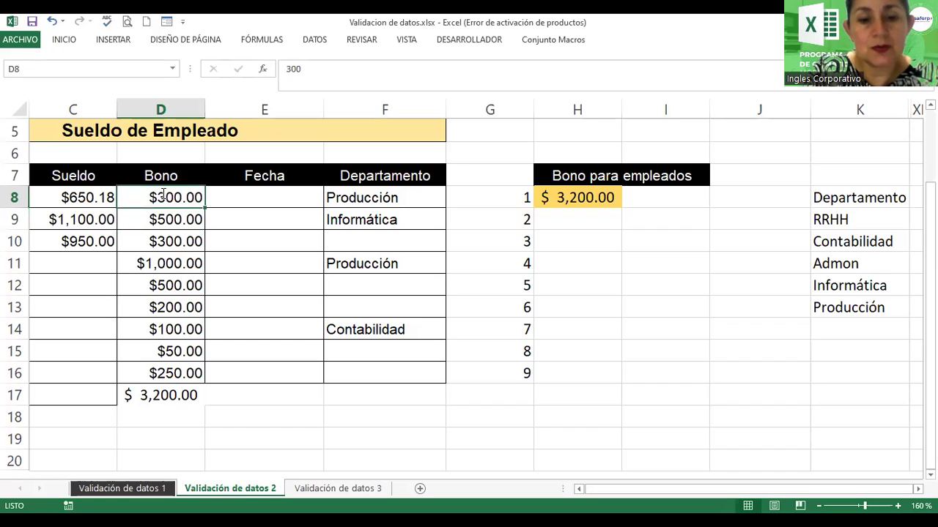
pyautogui.write('400')
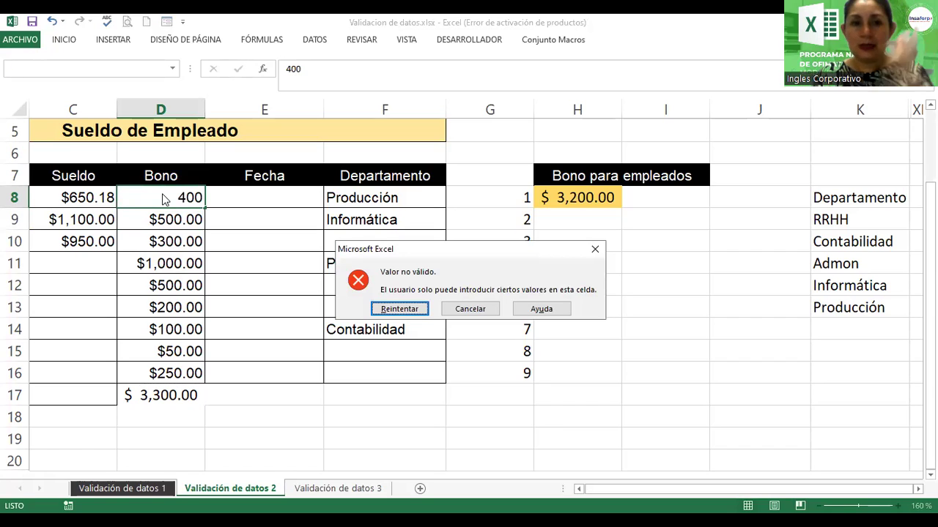
pyautogui.click(475, 310)
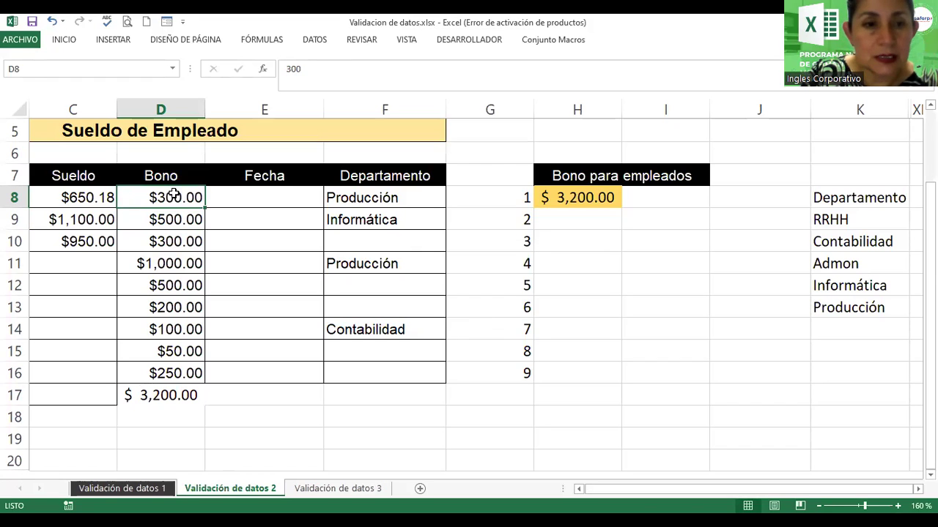
pyautogui.moveTo(175, 196)
pyautogui.mouseDown()
pyautogui.moveTo(170, 301)
pyautogui.moveTo(181, 372)
pyautogui.mouseUp()
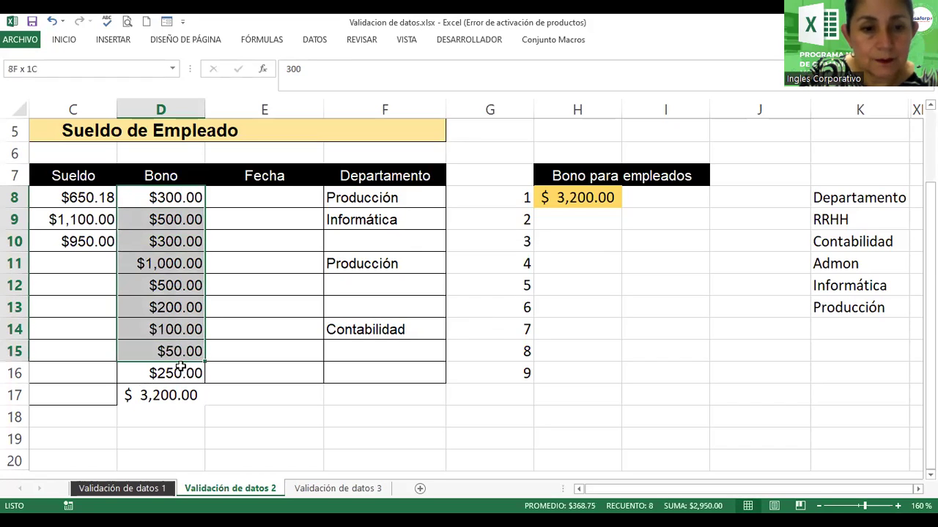
# - Reopen Data Validation for D8:D16 to review the rule =SUMA($D$8:$D$16)<=H8
pyautogui.click(315, 41)
pyautogui.click(576, 90)
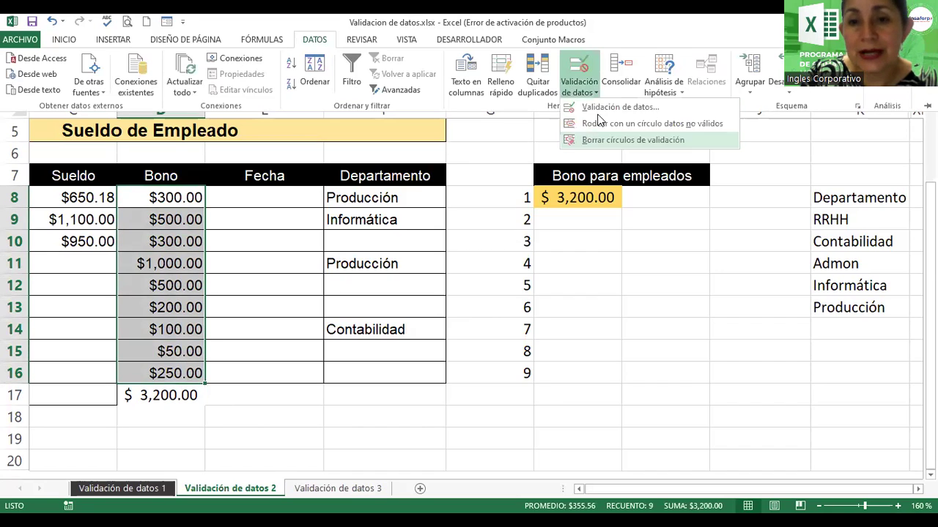
pyautogui.click(608, 108)
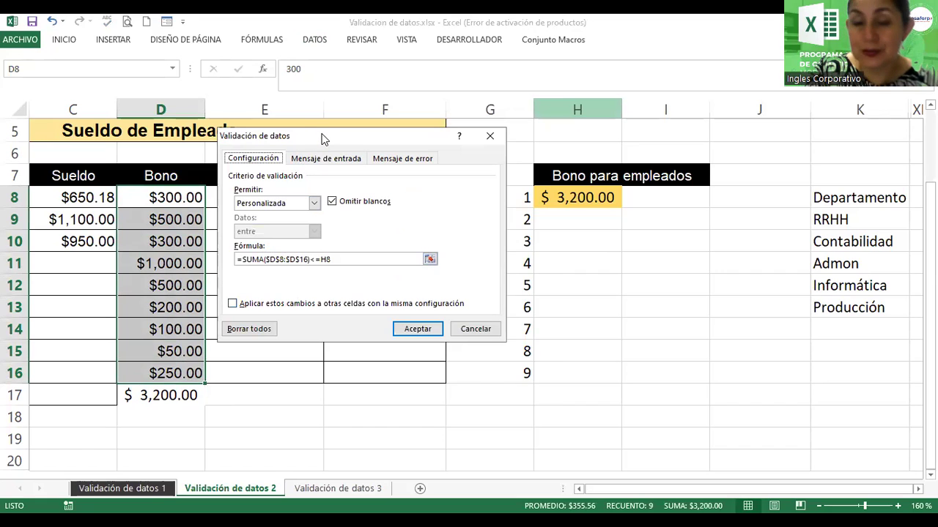
pyautogui.moveTo(323, 140); pyautogui.dragTo(367, 217)
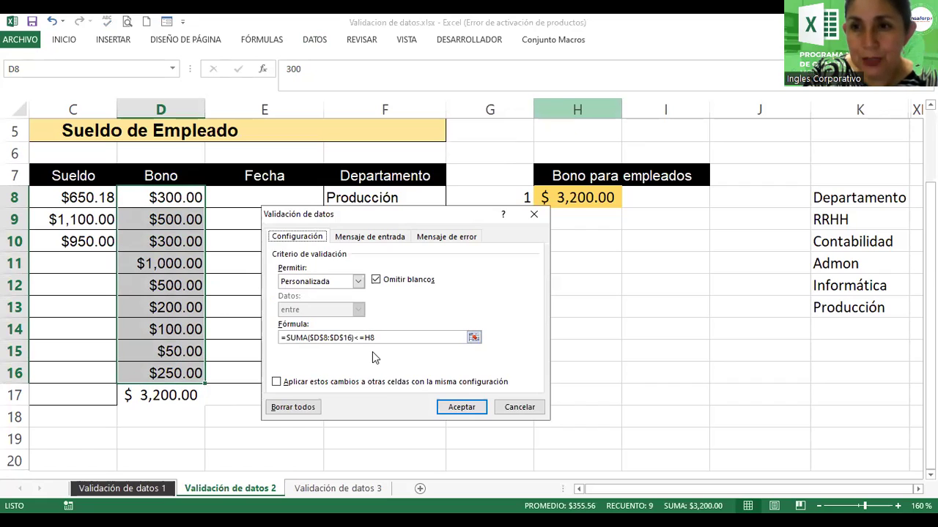
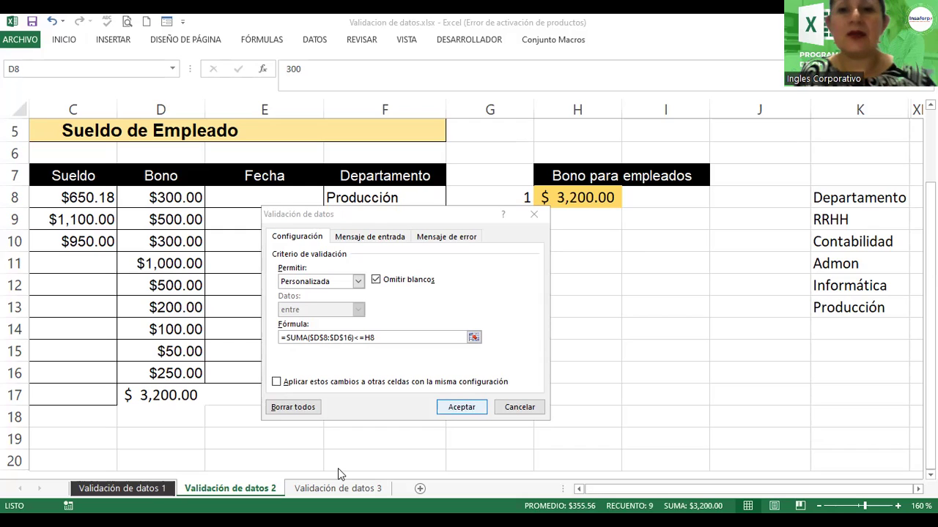
# - Confirm and close the Validación de datos dialog, keeping the =SUMA($D$8:$D$16)<=H8 rule on D8:D16
pyautogui.press('Return')
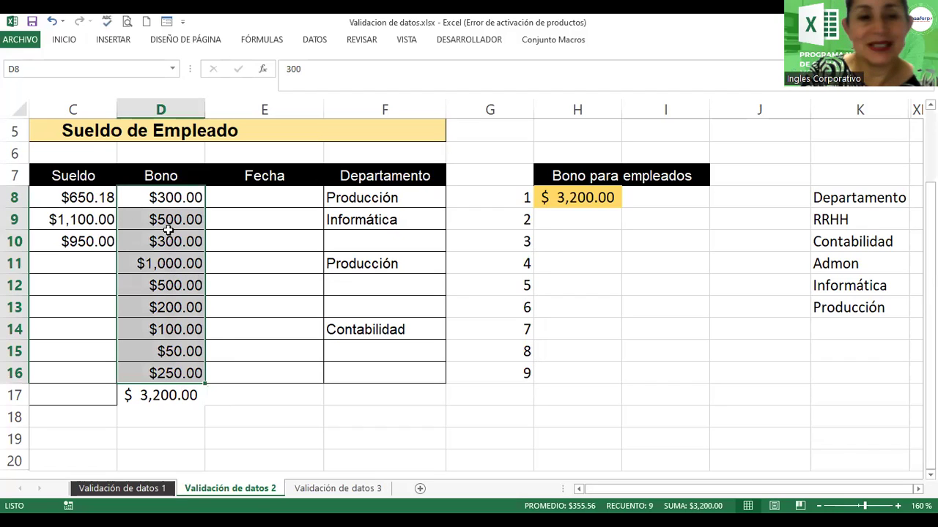
# - Bring the Apellido and Nombre columns into view, then reopen Validación de datos for the Bono cells
pyautogui.click(315, 40)
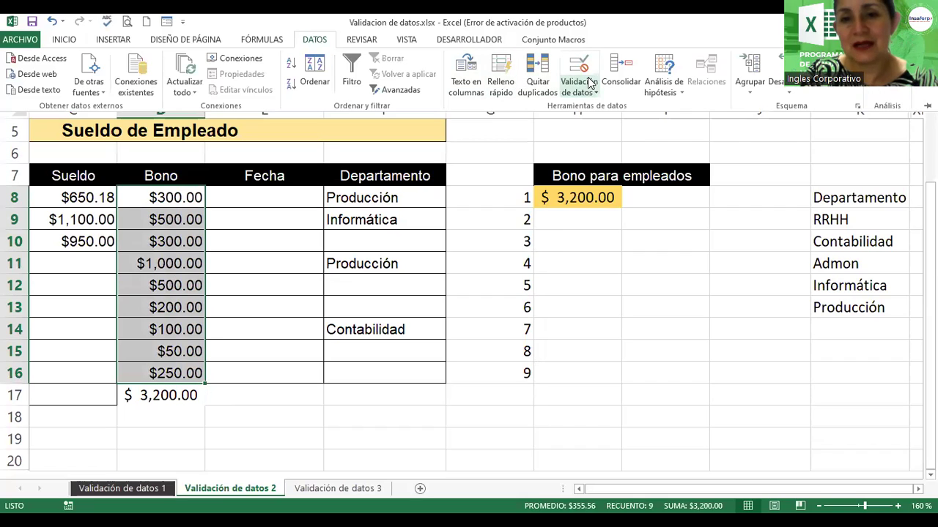
pyautogui.click(590, 83)
pyautogui.click(235, 330)
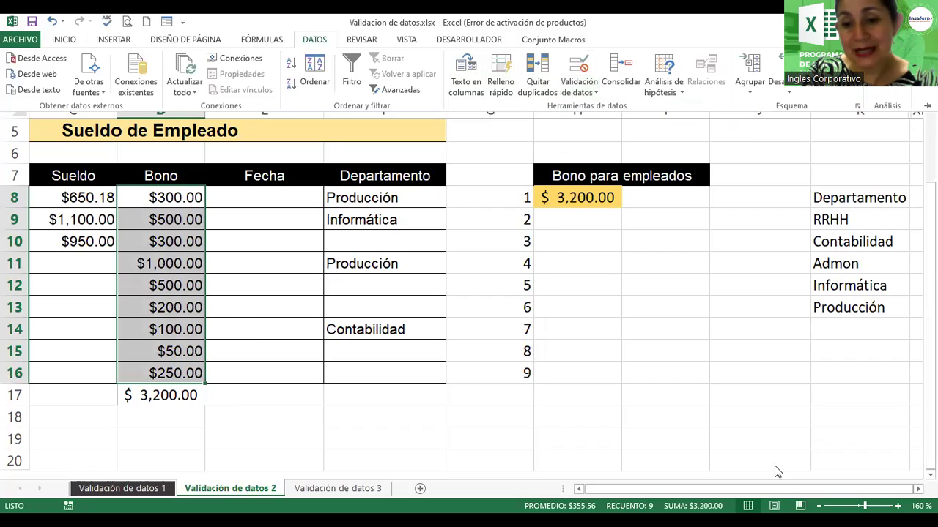
pyautogui.click(578, 491)
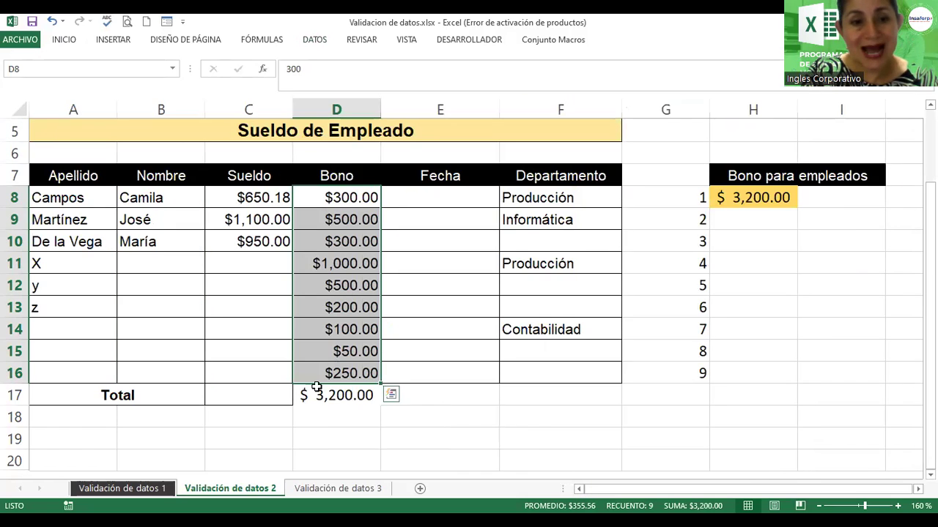
pyautogui.click(314, 43)
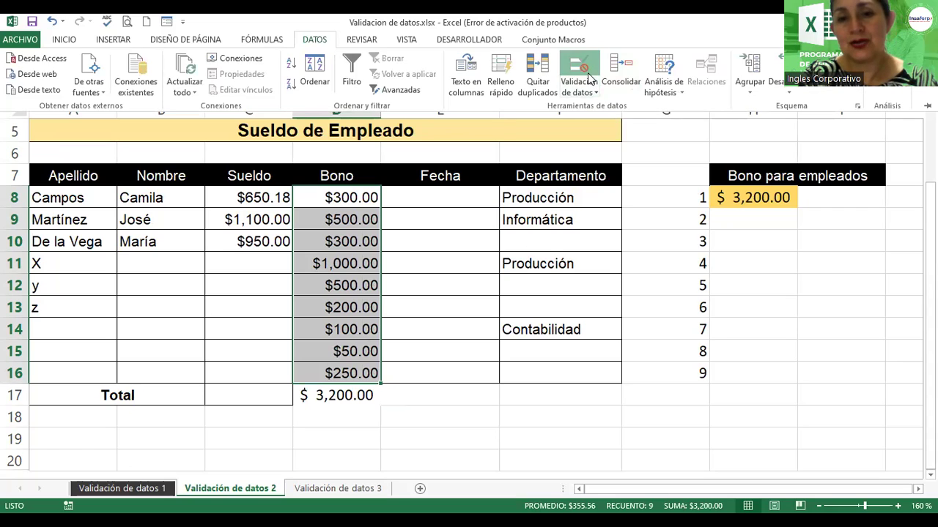
pyautogui.click(590, 76)
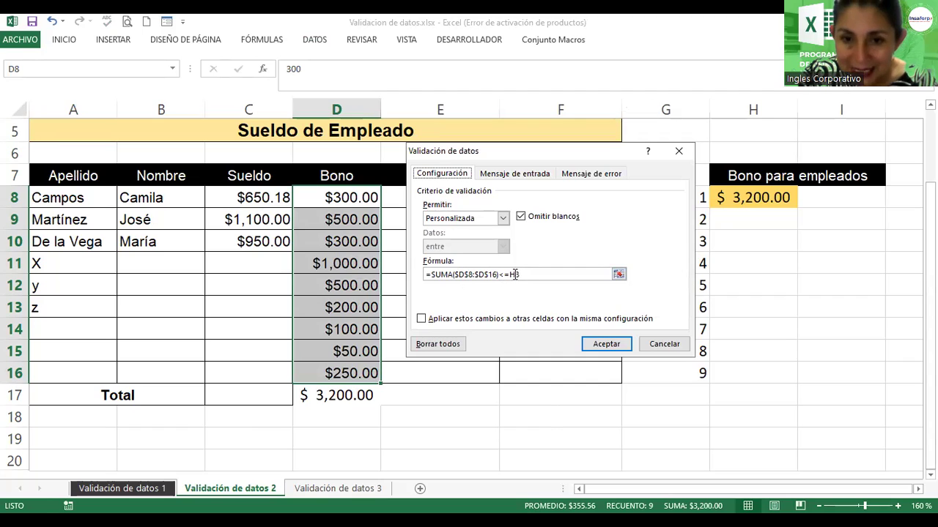
pyautogui.click(528, 275)
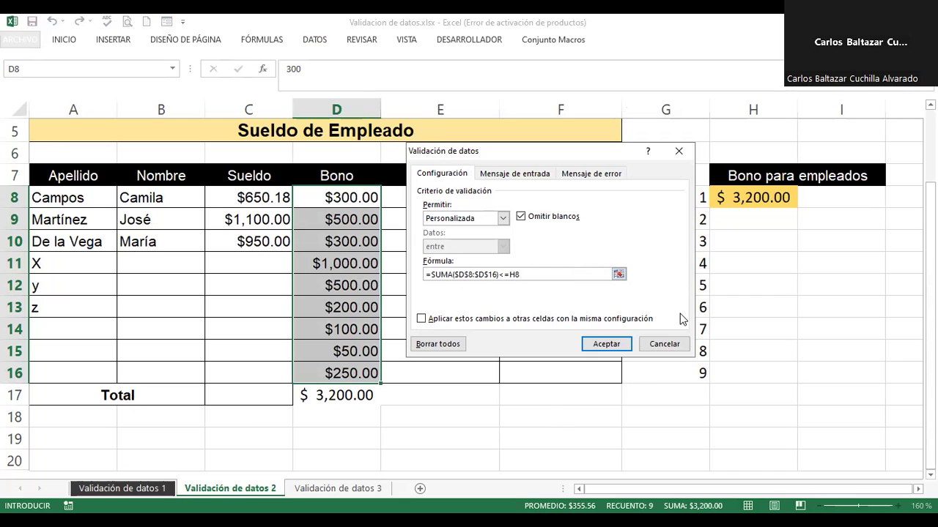
pyautogui.click(667, 341)
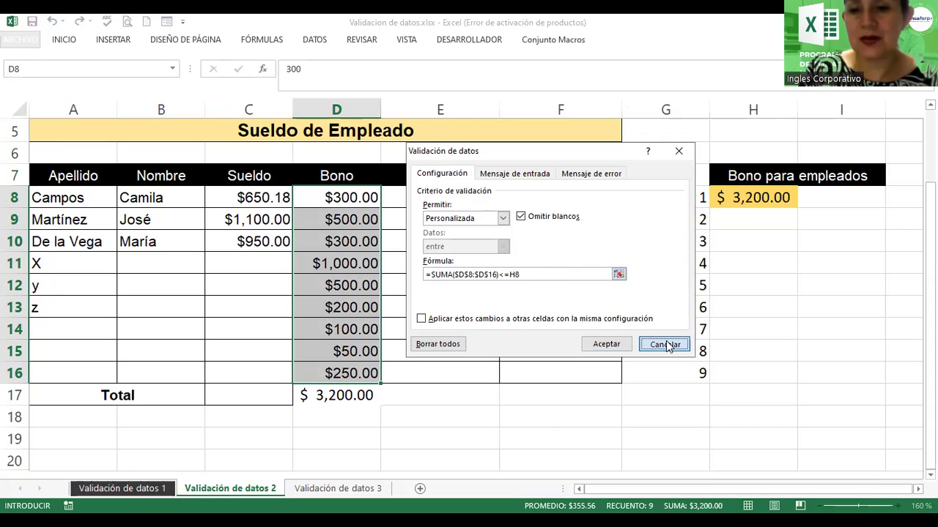